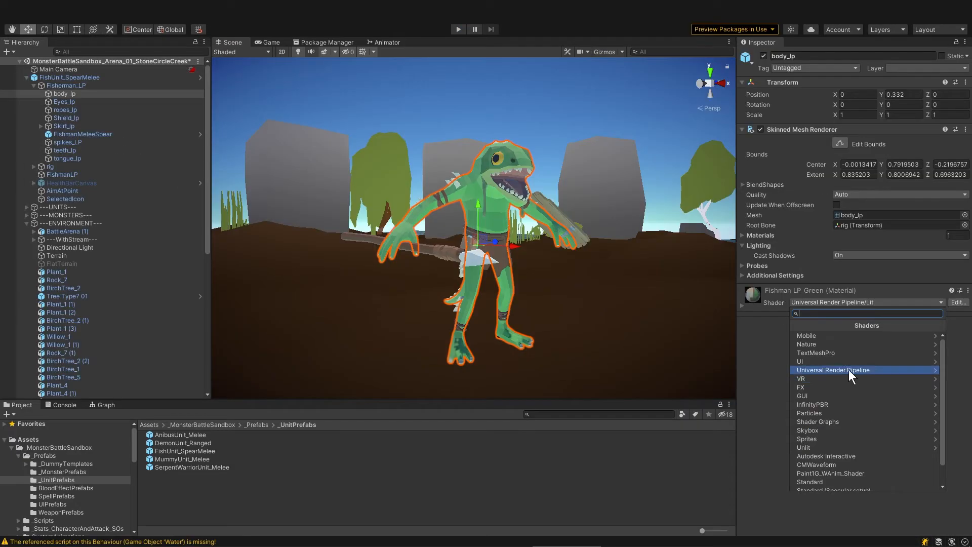
# - Assign a shader from the Universal Render Pipeline group to the Fishman LP_Green material on body_lp
pyautogui.click(849, 369)
pyautogui.click(828, 413)
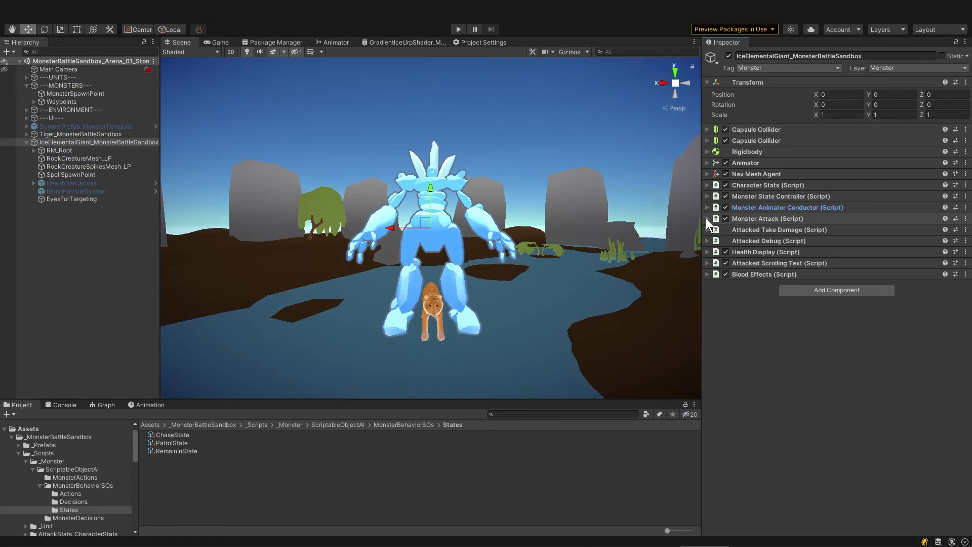
# - Examine the settings of the ice giant's script components from Monster Attack through Blood Effects
pyautogui.click(707, 219)
pyautogui.click(707, 256)
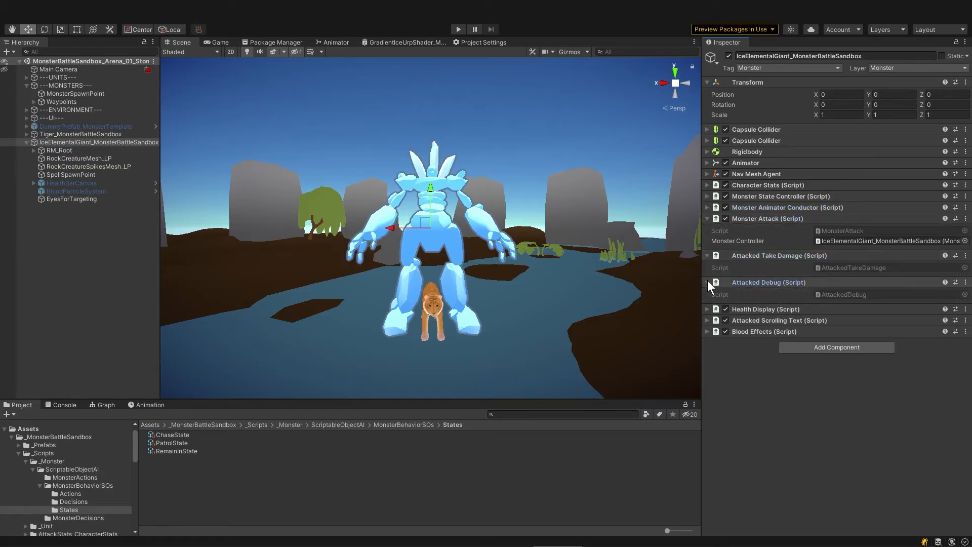
pyautogui.click(707, 282)
pyautogui.click(707, 309)
pyautogui.click(707, 366)
pyautogui.click(707, 424)
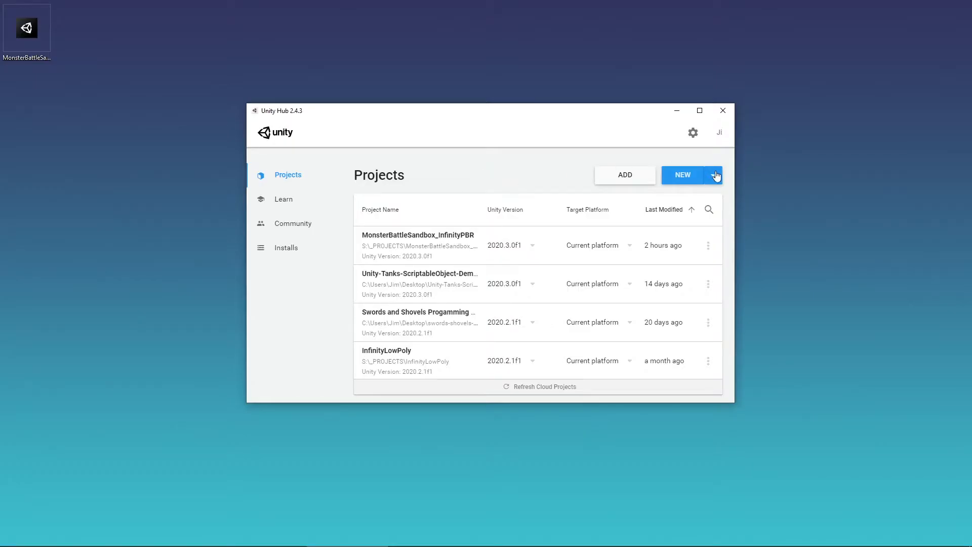
# - Create a Unity 2020.3.2f1 project named MonsterBattleSandbox_Tutorial01 from the Universal Render Pipeline template
pyautogui.click(716, 176)
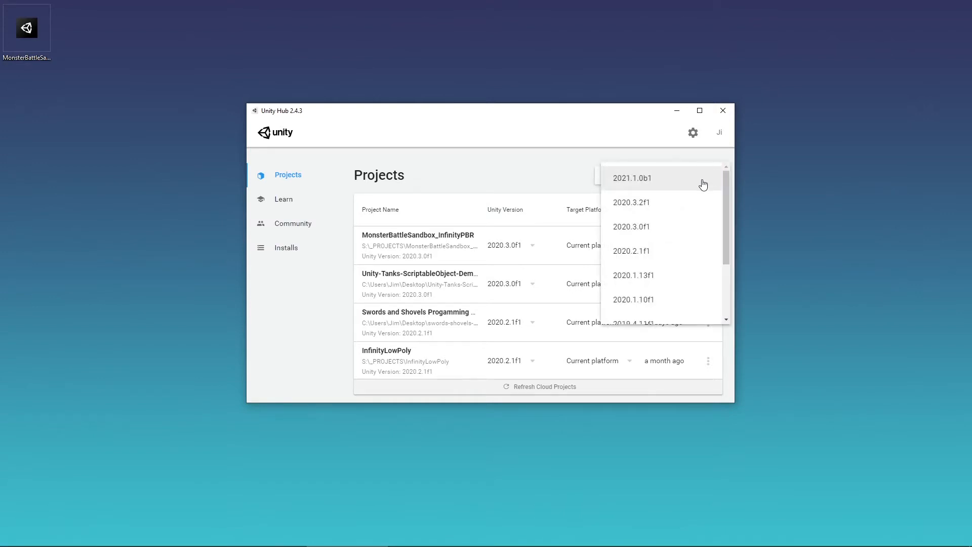
pyautogui.click(690, 203)
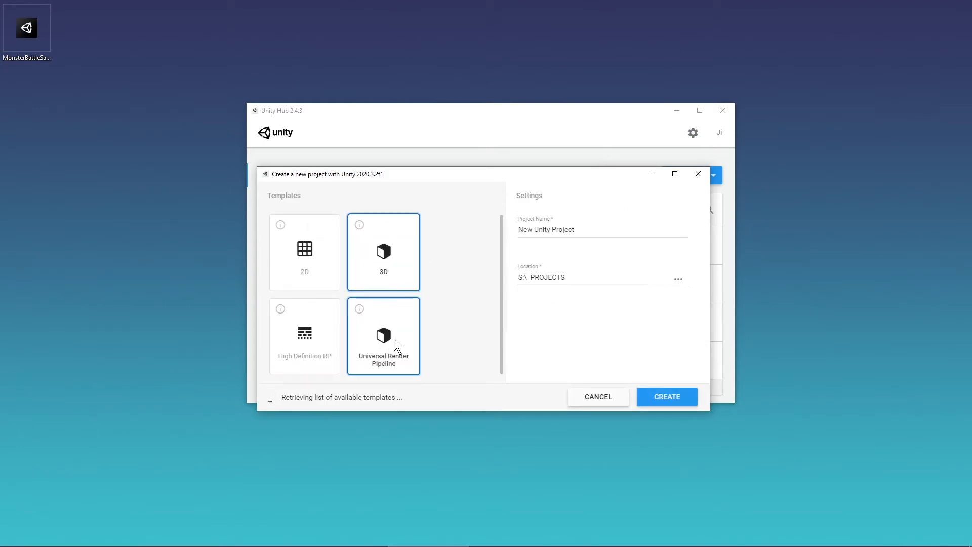
pyautogui.click(382, 374)
pyautogui.write('MonsterBattleSandbox_Tutorial01')
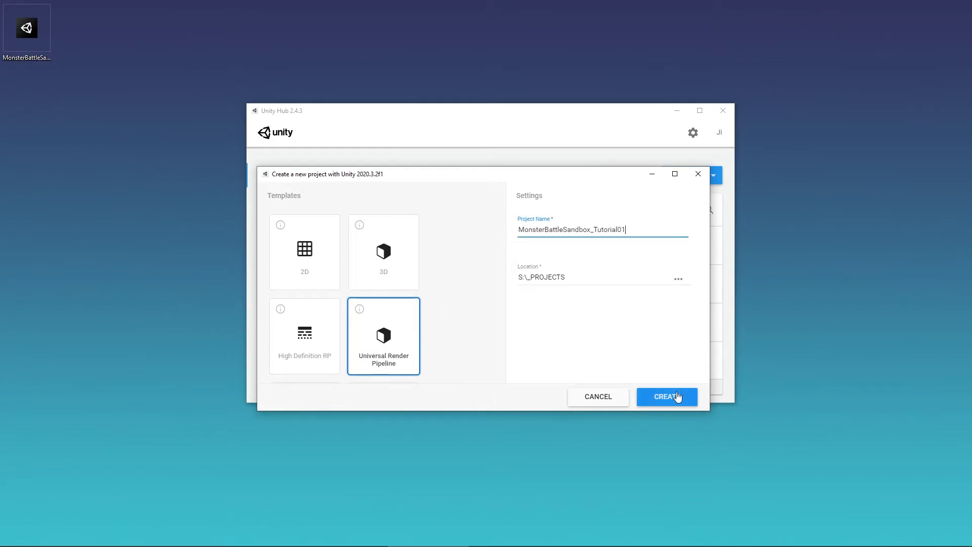
pyautogui.click(676, 396)
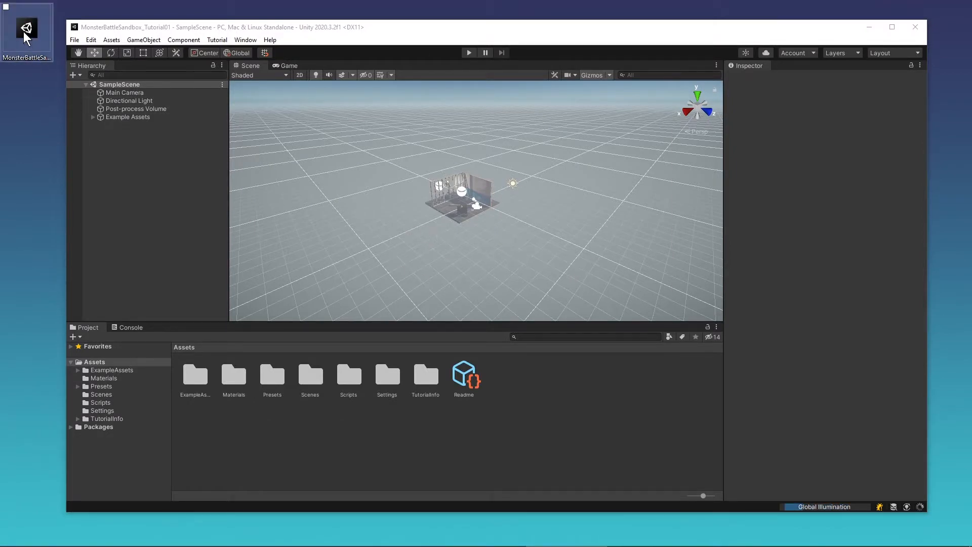
# - Import the full MonsterBattleSandbox_v1.0_Arena_StoneCircleCreek package from the desktop into the project's Assets
pyautogui.moveTo(26, 28); pyautogui.dragTo(580, 420)
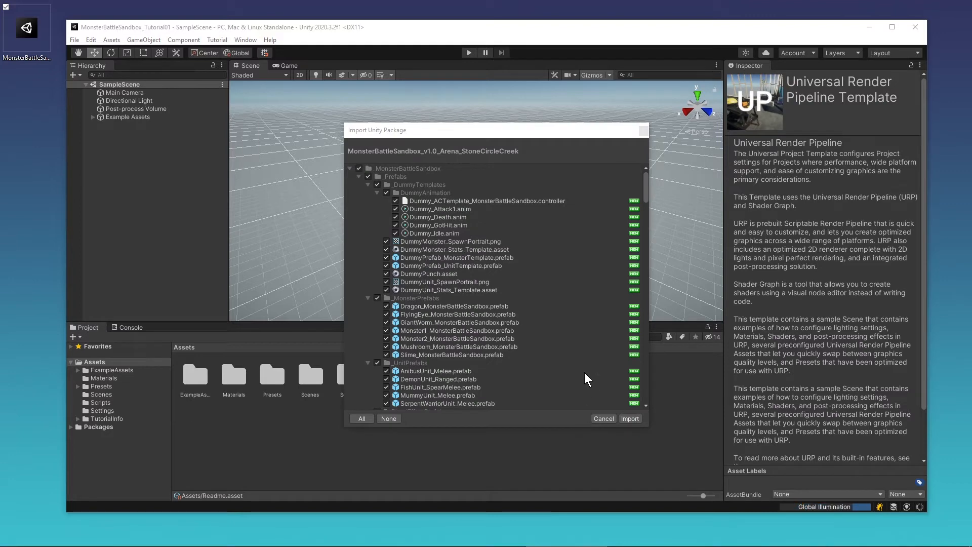
pyautogui.click(630, 419)
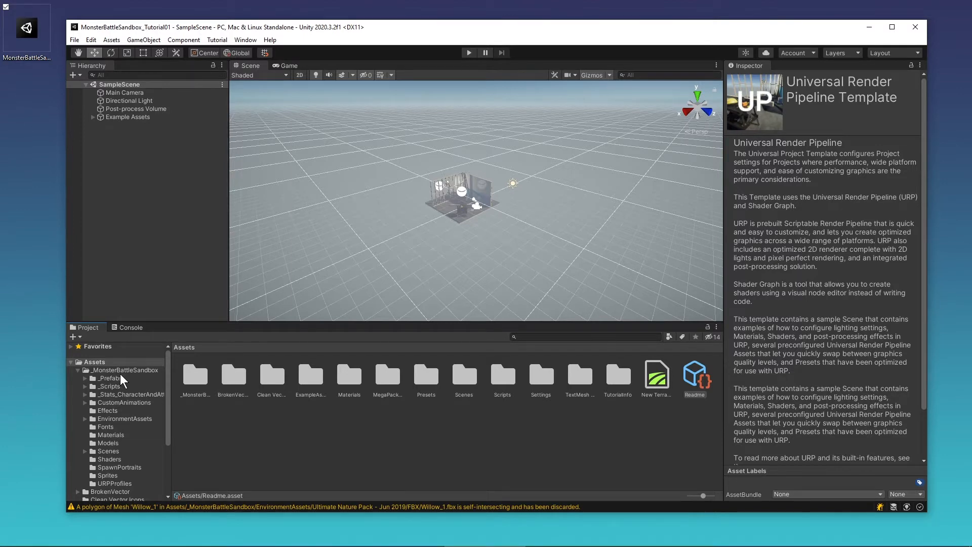
# - Open the MonsterBattleSandbox_Arena_01_StoneCircleCreek scene, import the TMP Essentials, and maximize the editor window
pyautogui.click(108, 450)
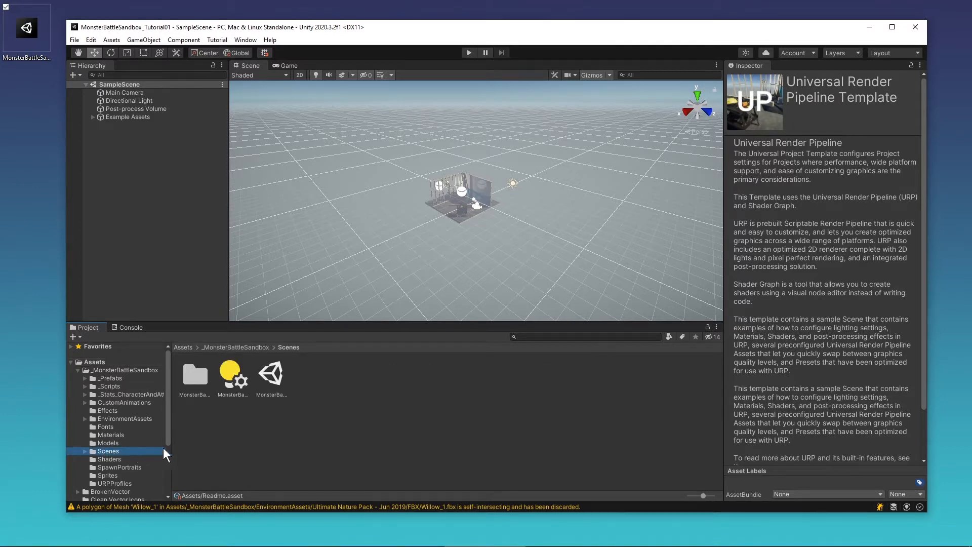
pyautogui.doubleClick(271, 376)
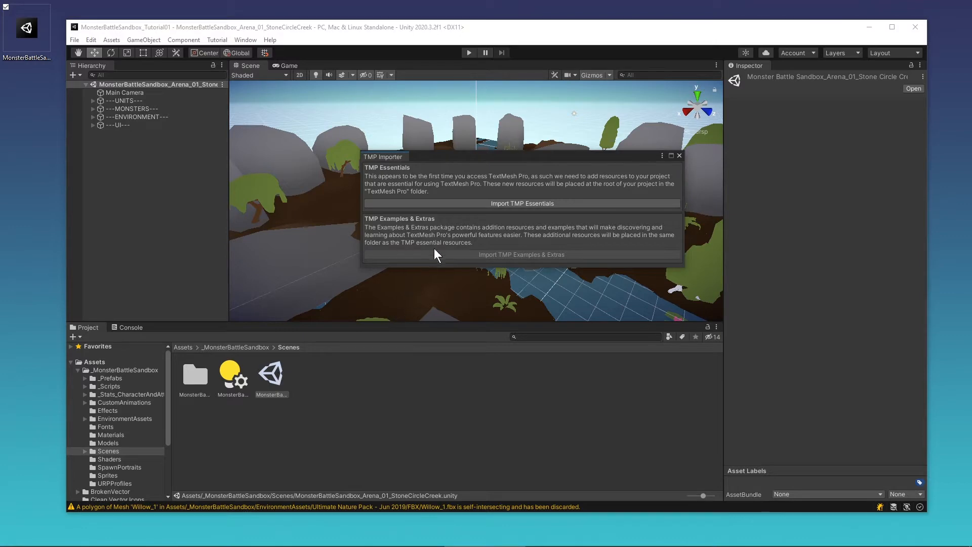
pyautogui.click(478, 203)
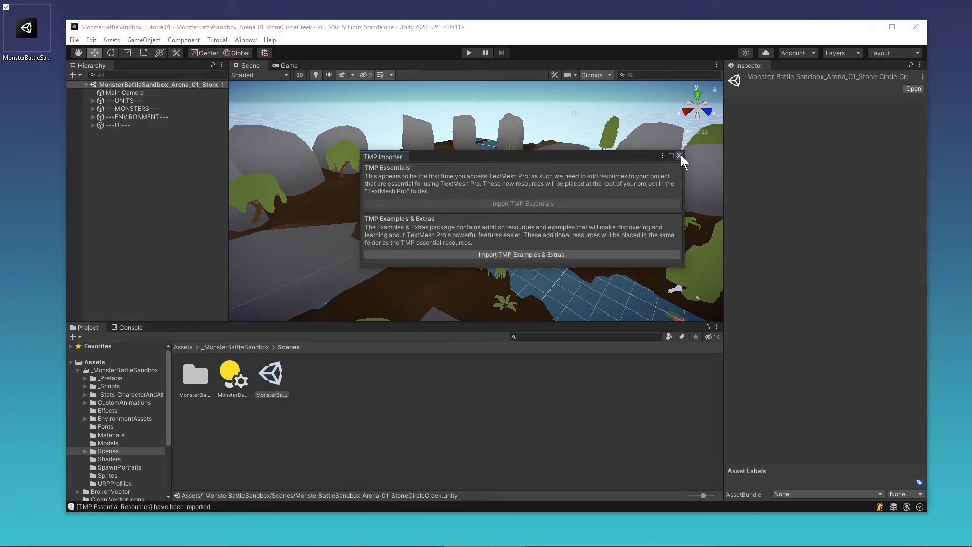
pyautogui.click(680, 155)
pyautogui.click(891, 27)
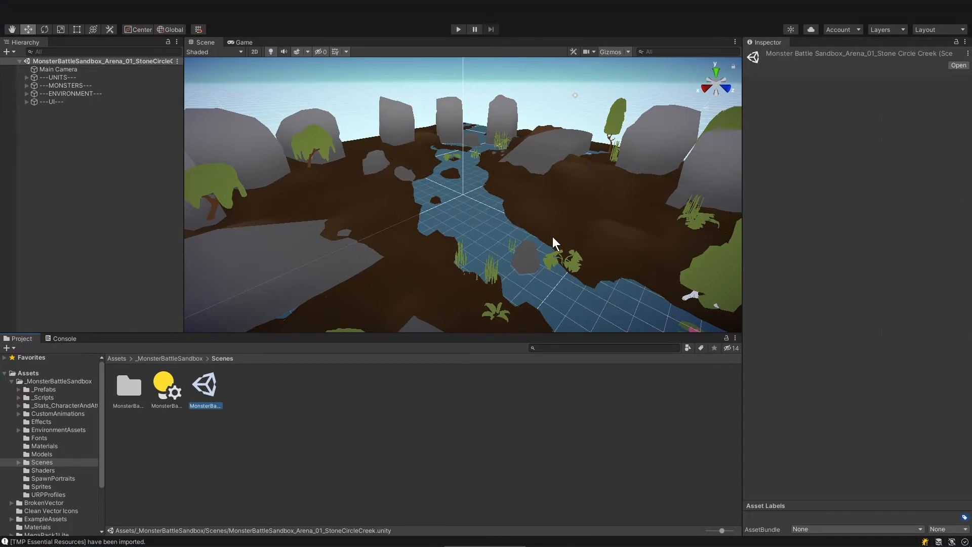
# - Review the console errors, then find the Input System package in the Unity Registry and install it
pyautogui.click(65, 339)
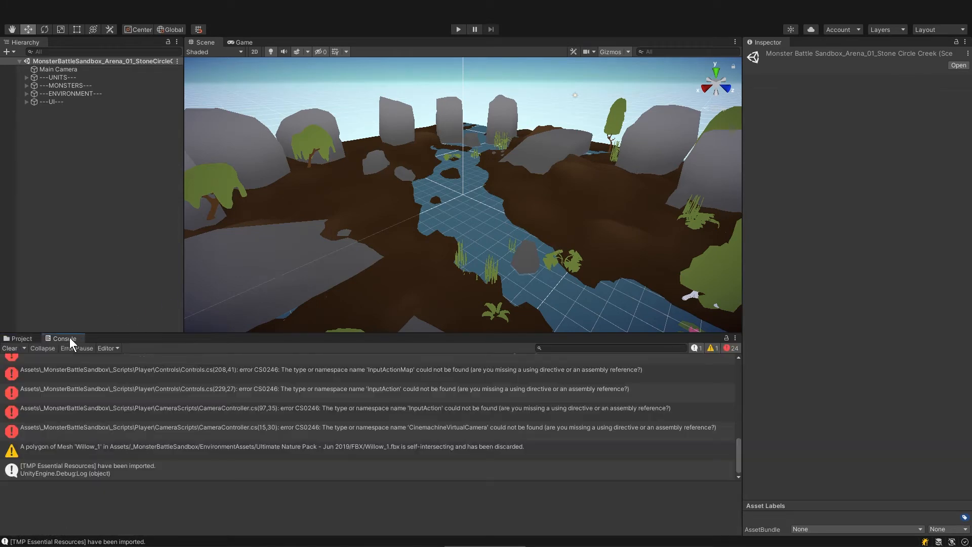
pyautogui.scroll(10, 95, 391)
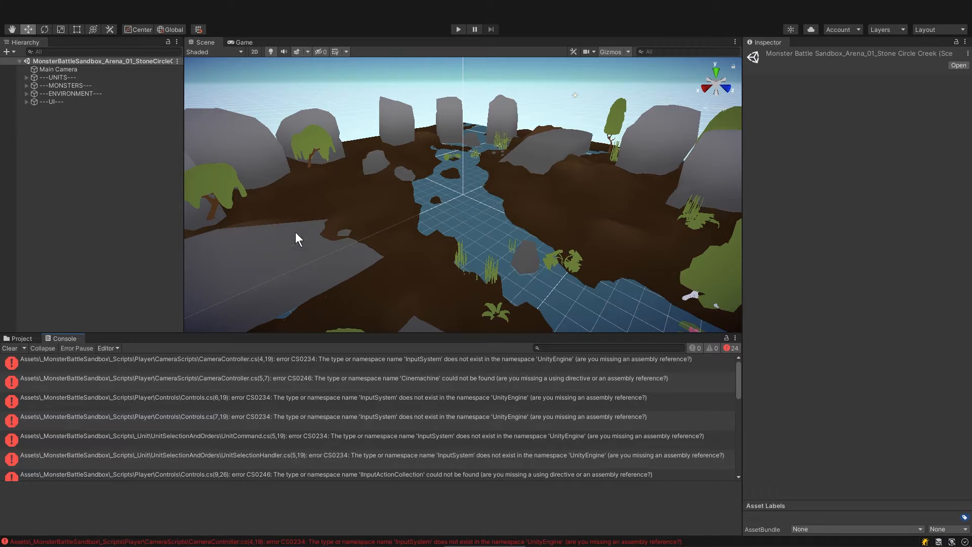
pyautogui.click(181, 16)
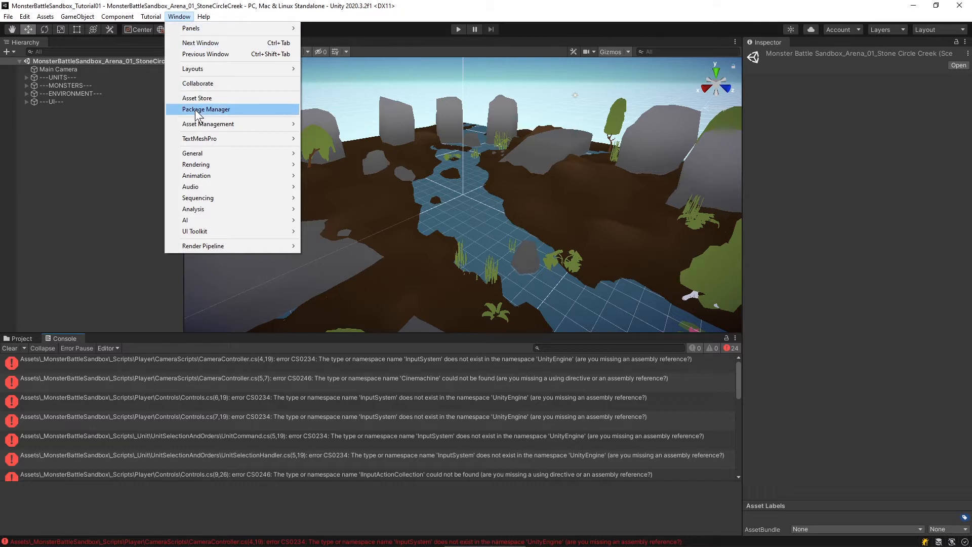
pyautogui.click(224, 109)
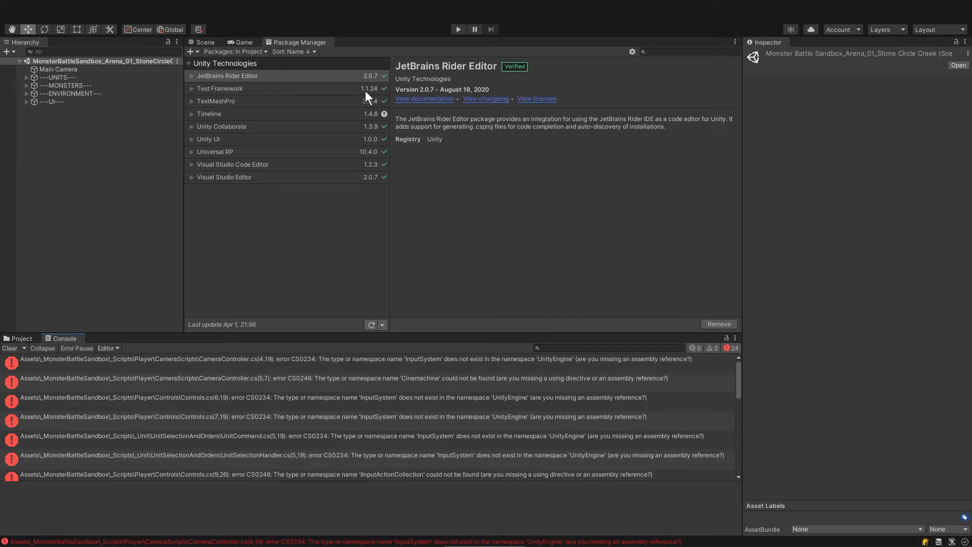
pyautogui.click(253, 52)
pyautogui.click(252, 62)
pyautogui.click(661, 51)
pyautogui.write('input')
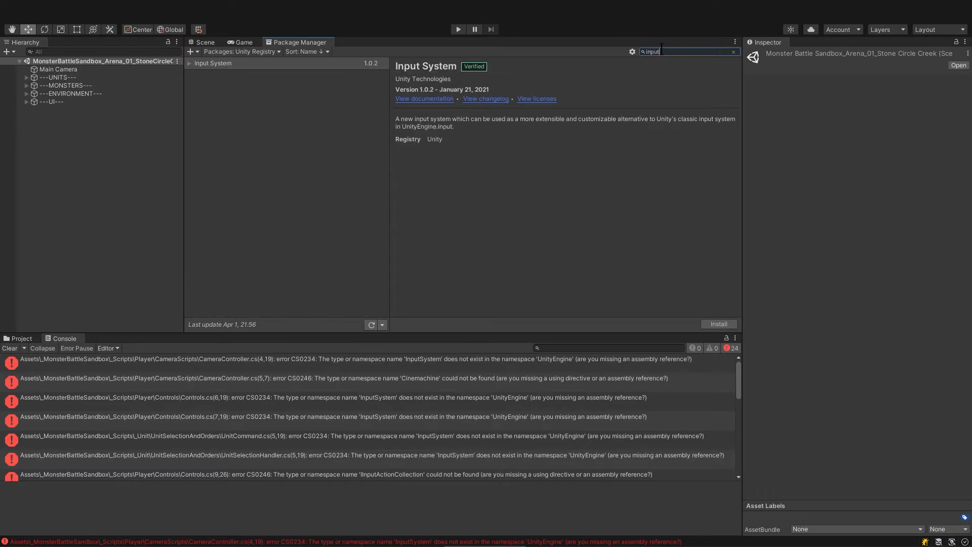
pyautogui.click(718, 324)
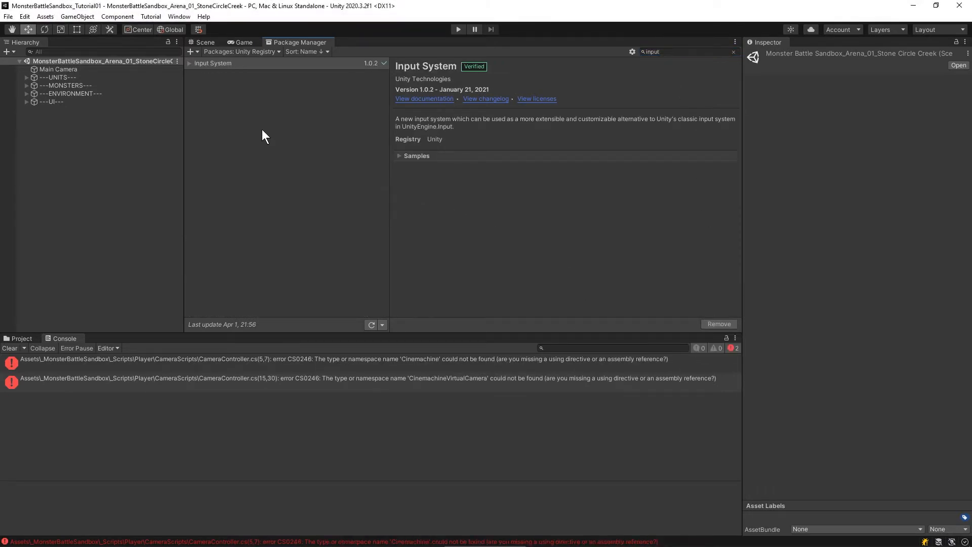
# - Set the Player's Active Input Handling to Both, apply it with an editor restart, and close the Project Settings
pyautogui.click(25, 17)
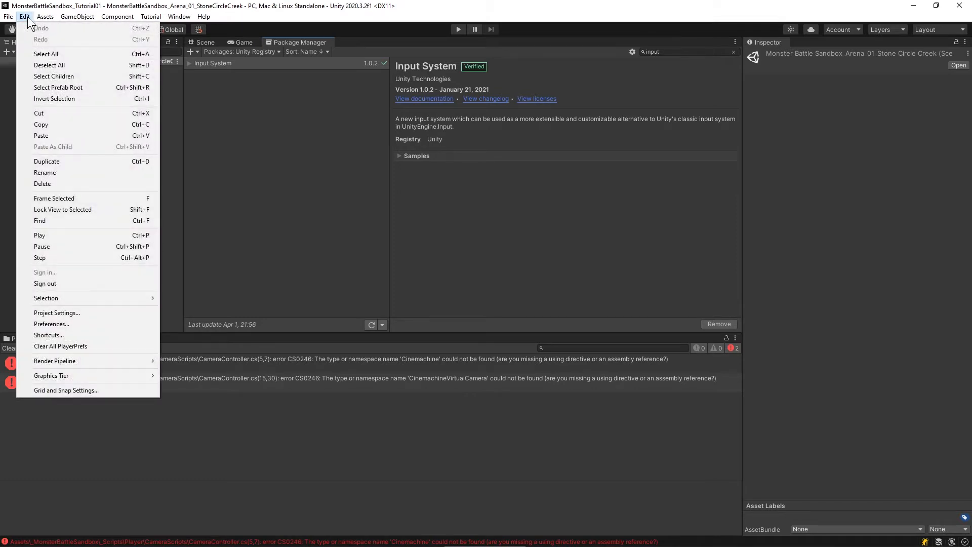
pyautogui.click(73, 313)
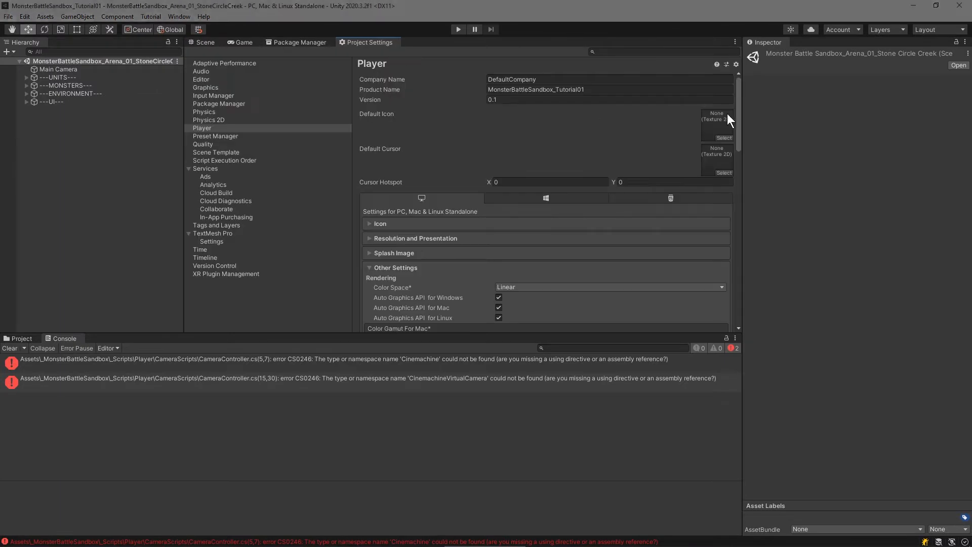
pyautogui.click(214, 129)
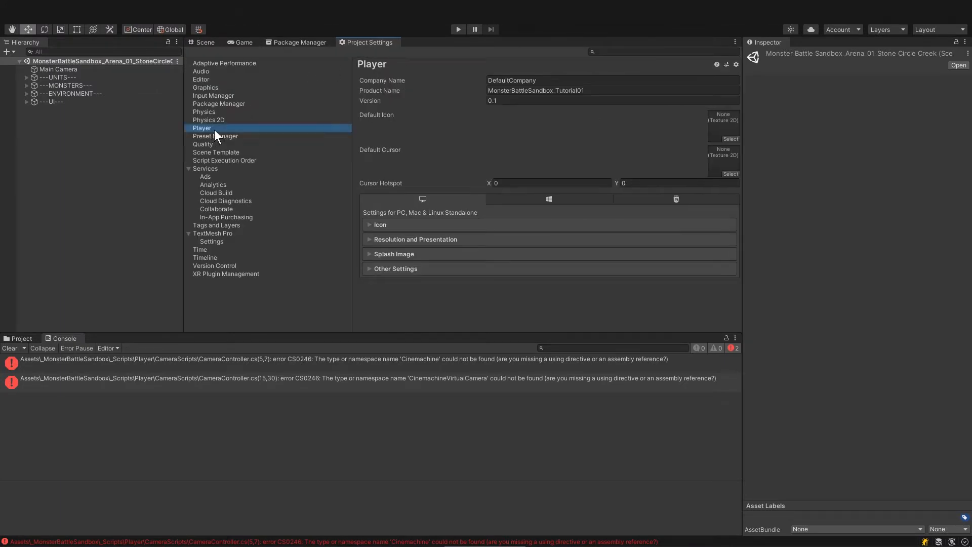
pyautogui.click(437, 269)
pyautogui.scroll(-5, 440, 269)
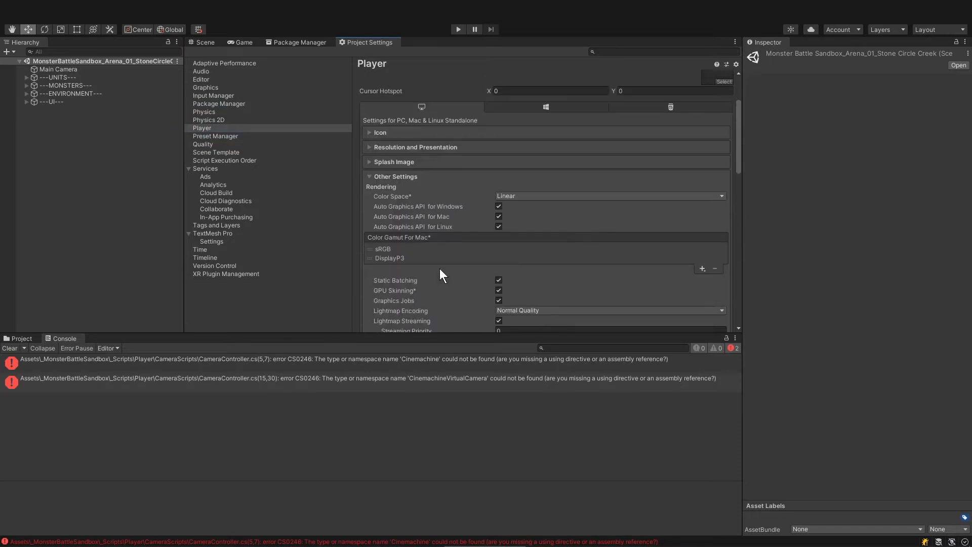
pyautogui.scroll(-10, 440, 270)
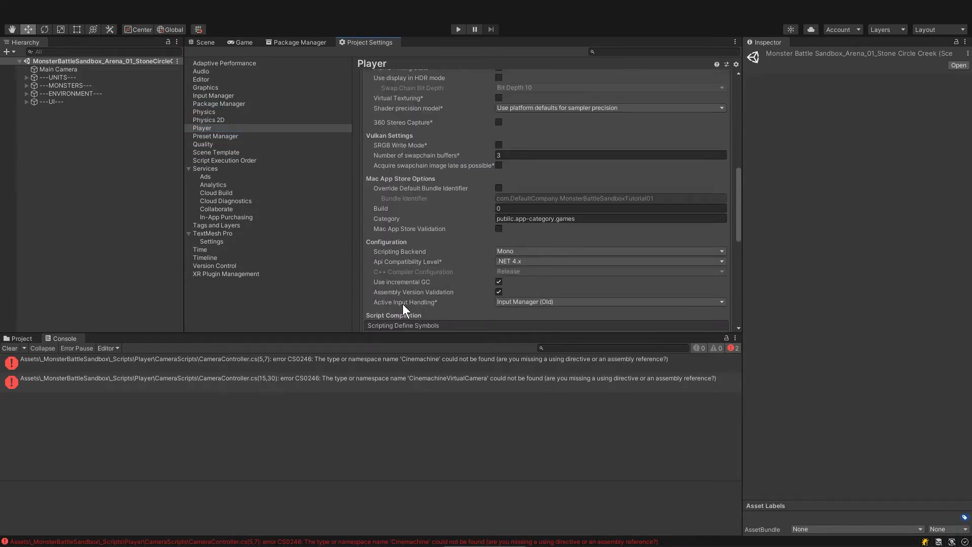
pyautogui.click(546, 303)
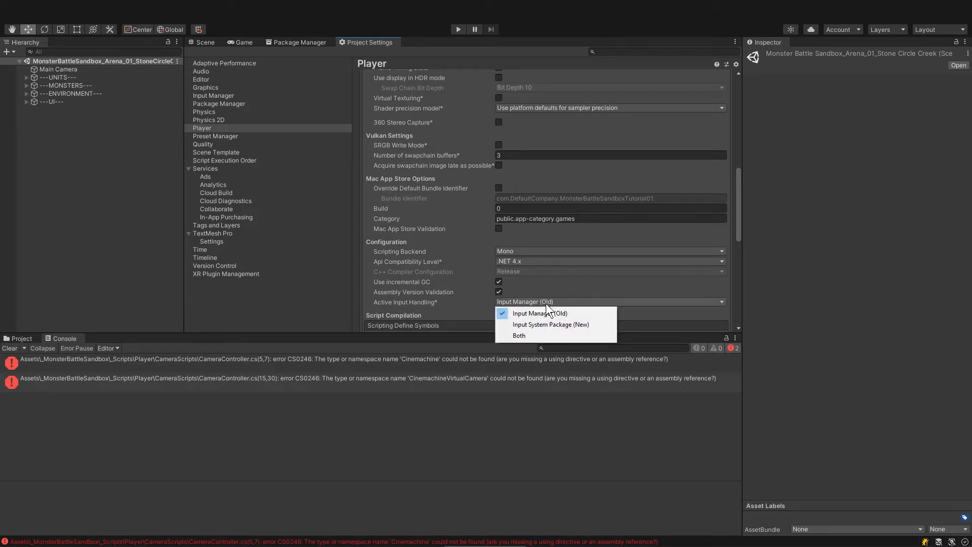
pyautogui.click(536, 333)
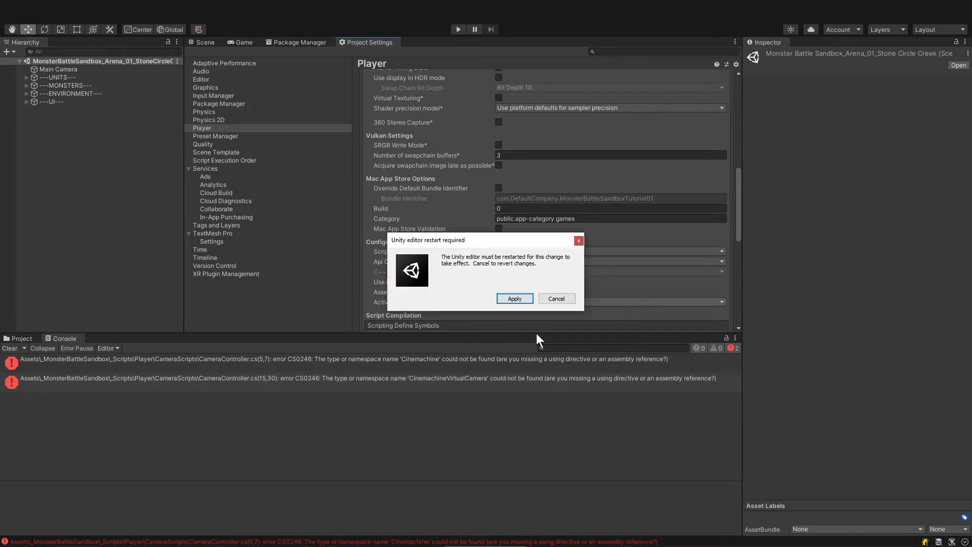
pyautogui.click(518, 297)
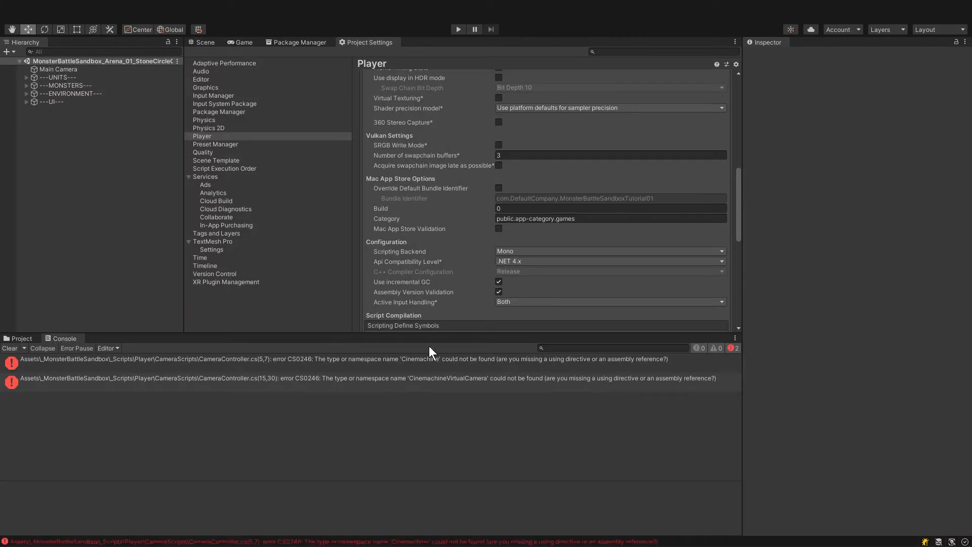
pyautogui.rightClick(355, 41)
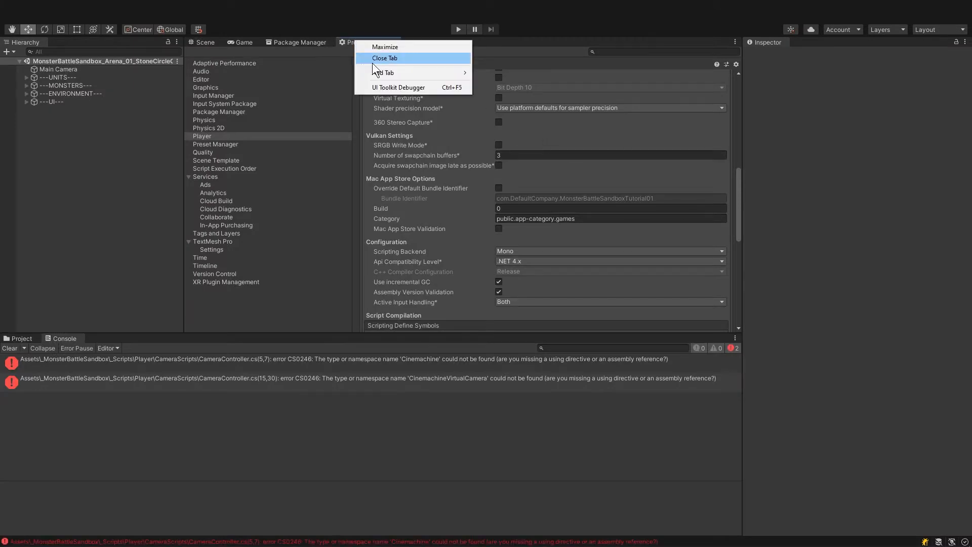
pyautogui.click(372, 61)
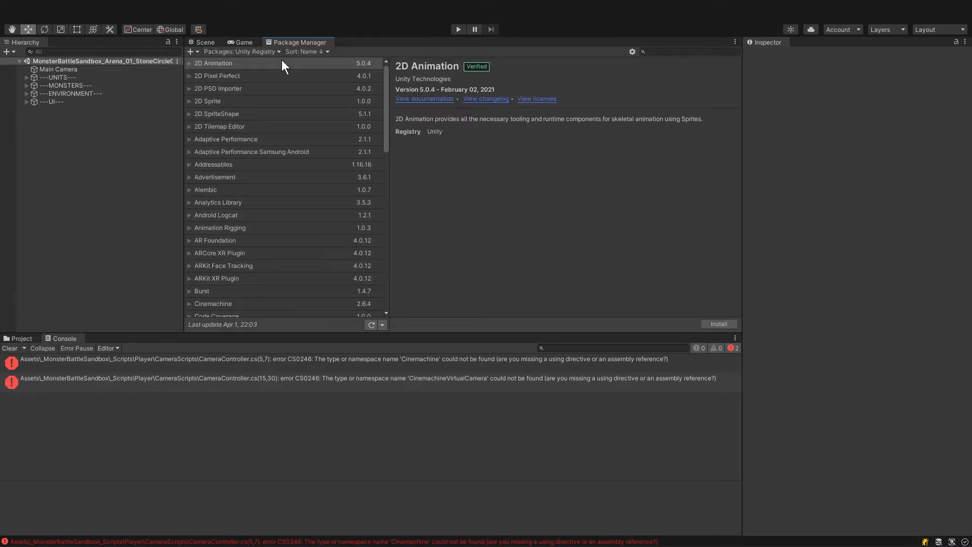
# - Install the Cinemachine package from the Unity Registry and clear the console messages
pyautogui.write('cinemachine')
pyautogui.click(718, 324)
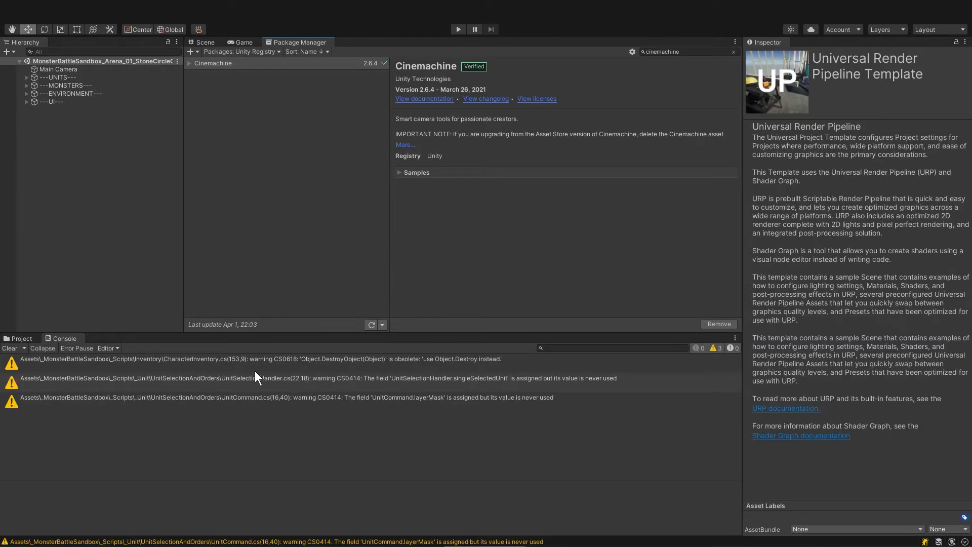
pyautogui.click(9, 348)
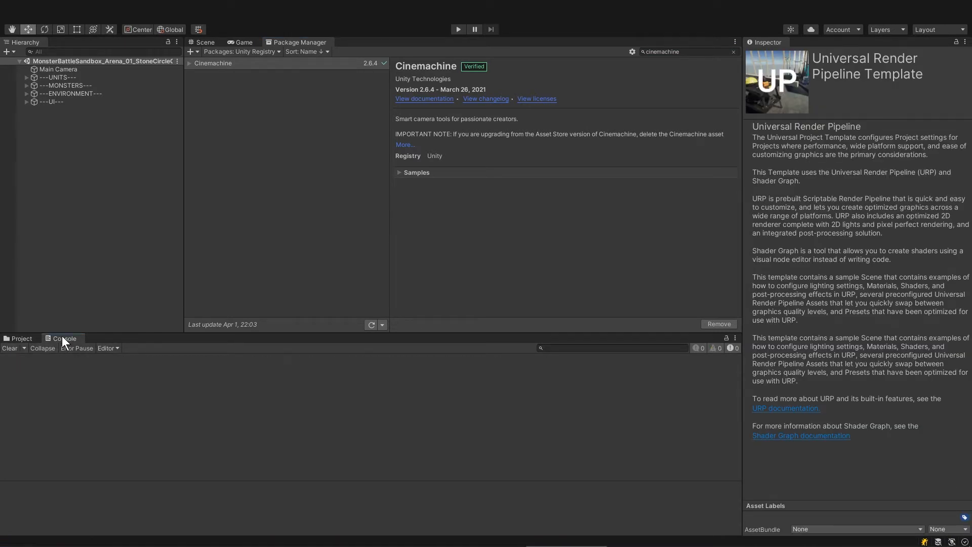
# - Show the project assets again and set the Game view resolution to HD (1920x1080)
pyautogui.click(20, 339)
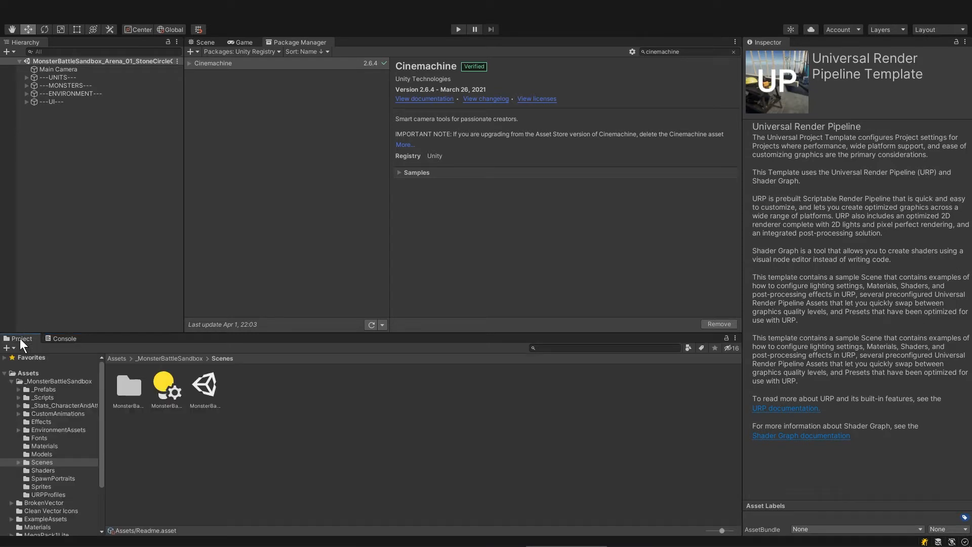
pyautogui.click(240, 42)
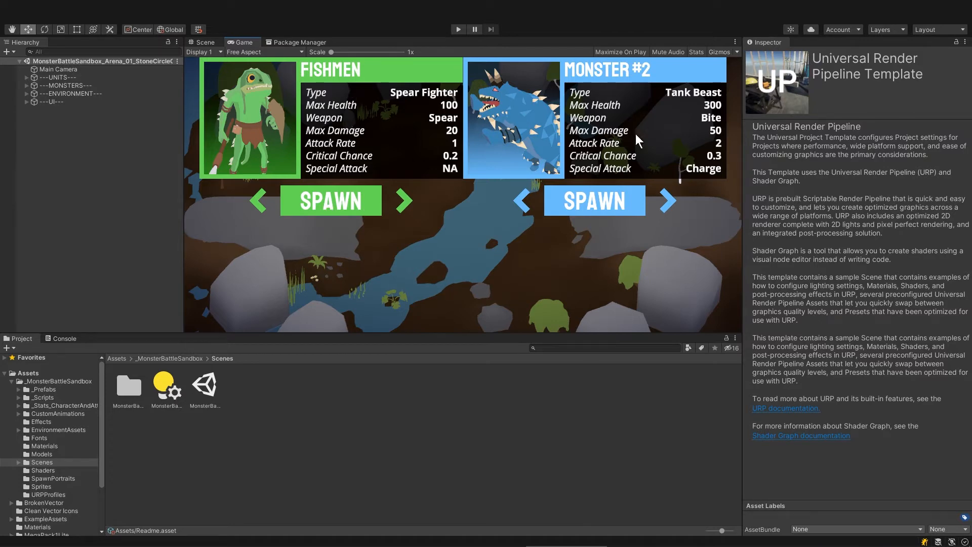
pyautogui.click(275, 51)
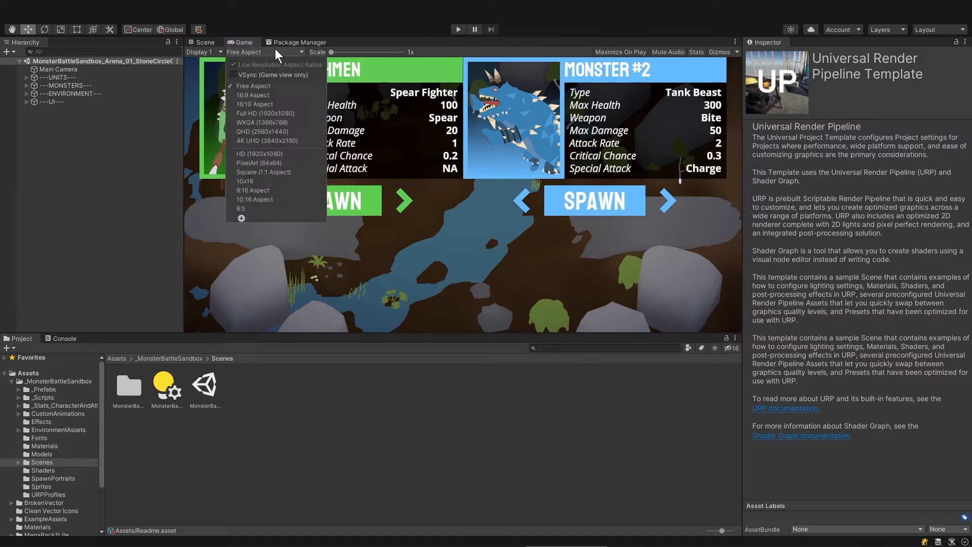
pyautogui.click(279, 152)
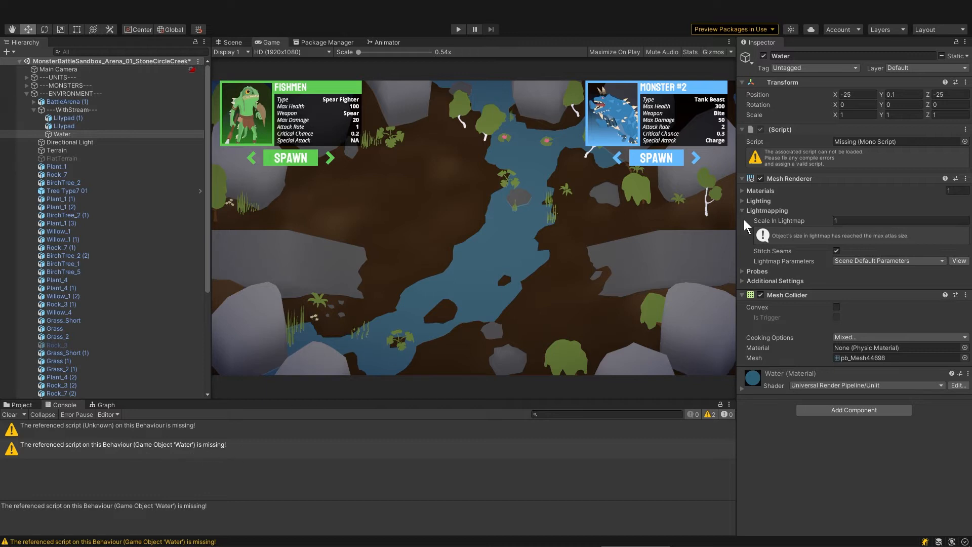
# - Install the ProBuilder package from the Unity Registry and clear the console messages
pyautogui.click(316, 42)
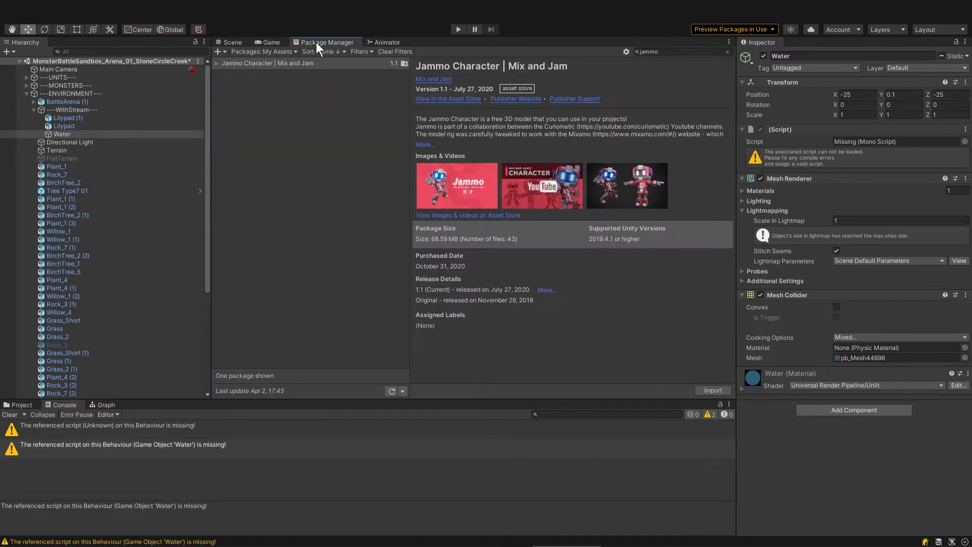
pyautogui.doubleClick(664, 51)
pyautogui.press('BackSpace')
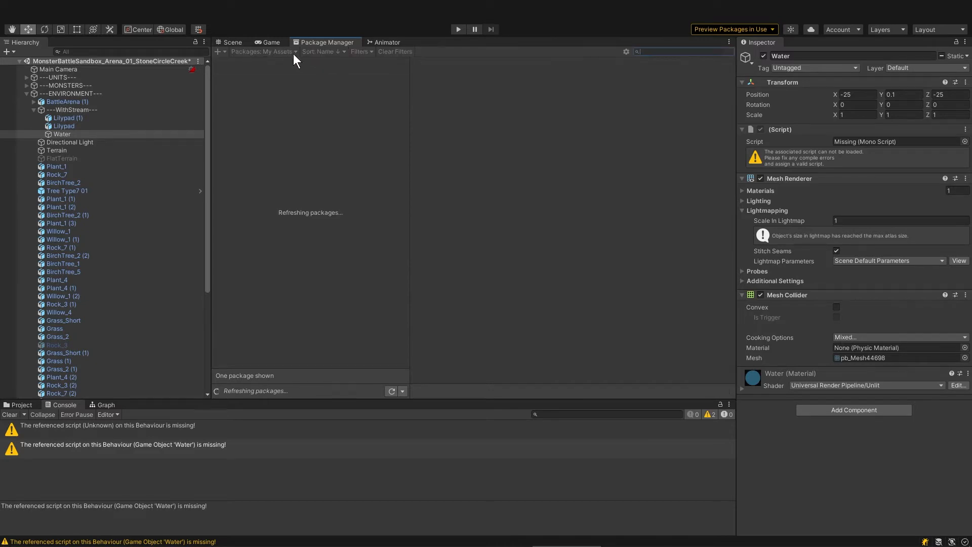
pyautogui.click(288, 50)
pyautogui.click(280, 62)
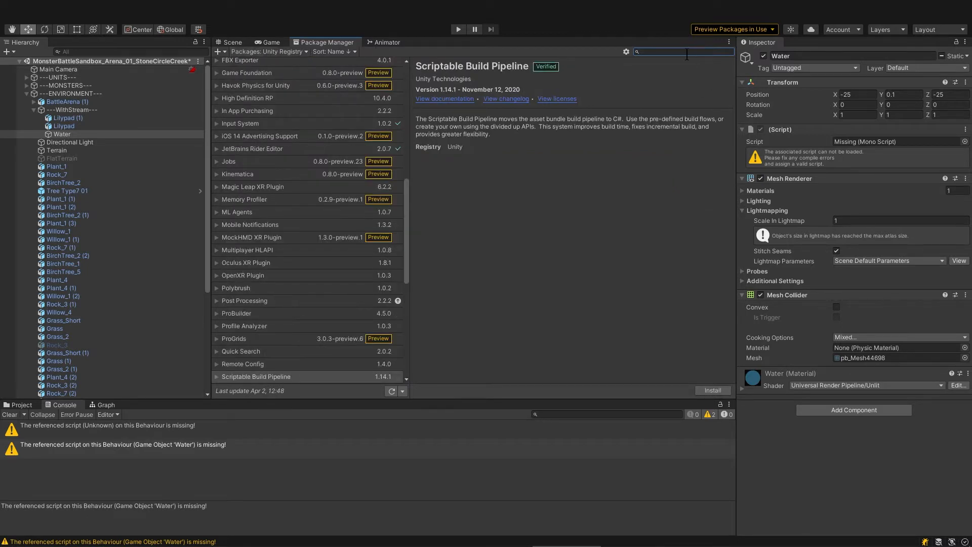
pyautogui.write('probuilder')
pyautogui.click(349, 61)
pyautogui.click(715, 389)
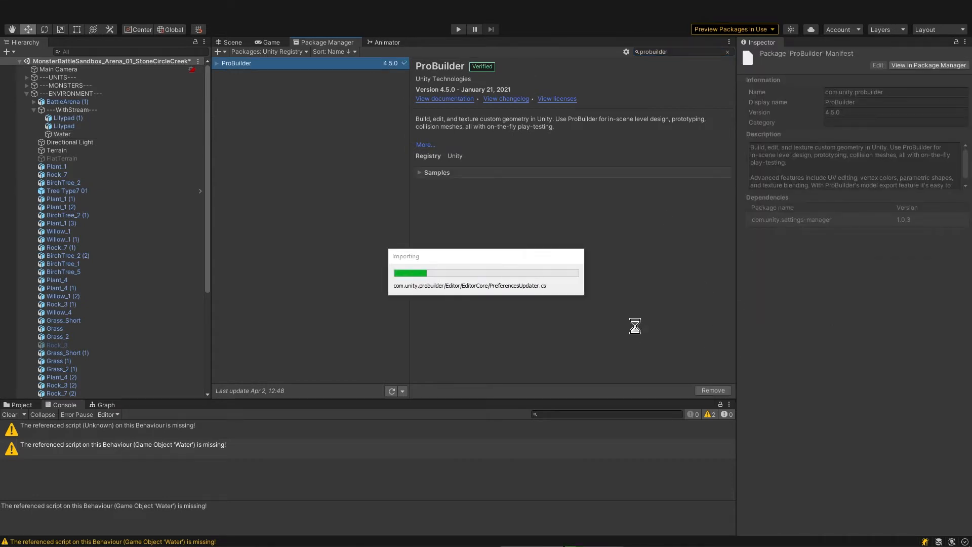
pyautogui.click(174, 453)
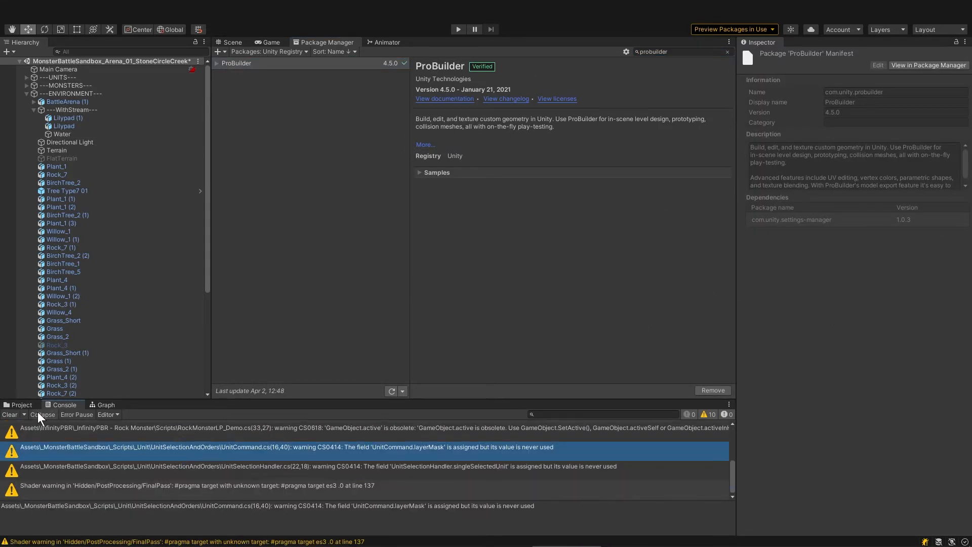
pyautogui.click(9, 415)
# - Select the Water object and examine it in the Scene view, framing it and looking around the arena
pyautogui.click(75, 133)
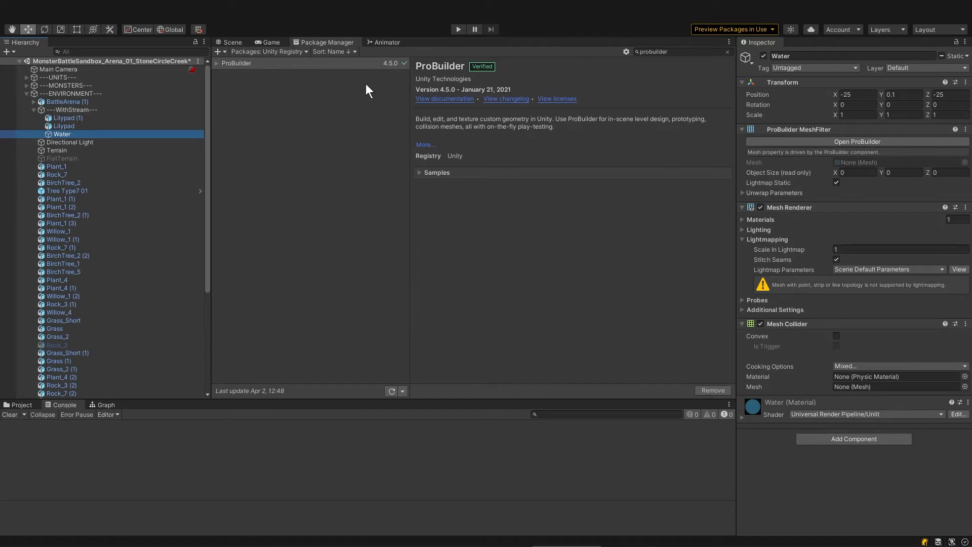
pyautogui.click(235, 41)
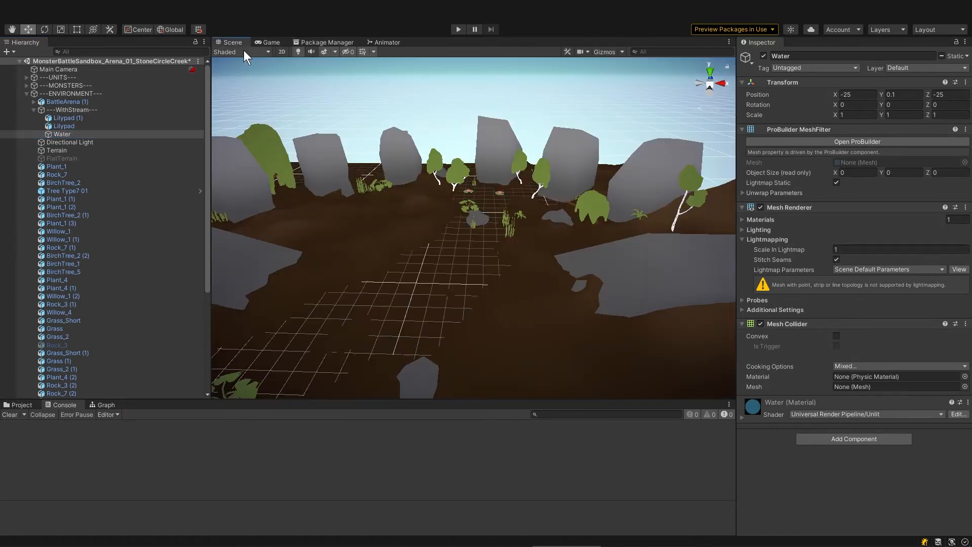
pyautogui.click(99, 134)
pyautogui.press('f')
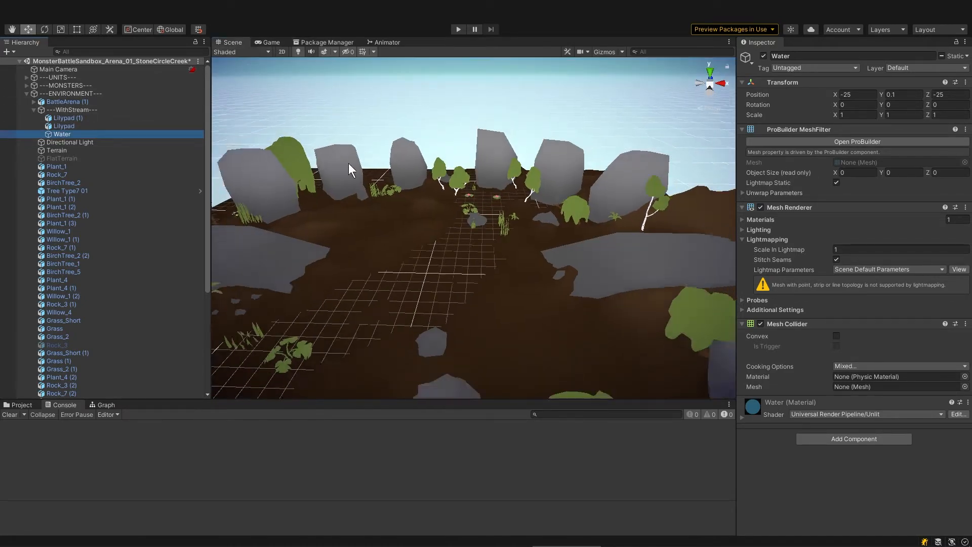
pyautogui.press('f')
pyautogui.keyDown('alt'); pyautogui.moveTo(387, 169); pyautogui.dragTo(482, 202); pyautogui.keyUp('alt')
pyautogui.moveTo(481, 201); pyautogui.dragTo(371, 299, button='middle')
pyautogui.scroll(-4, 405, 290)
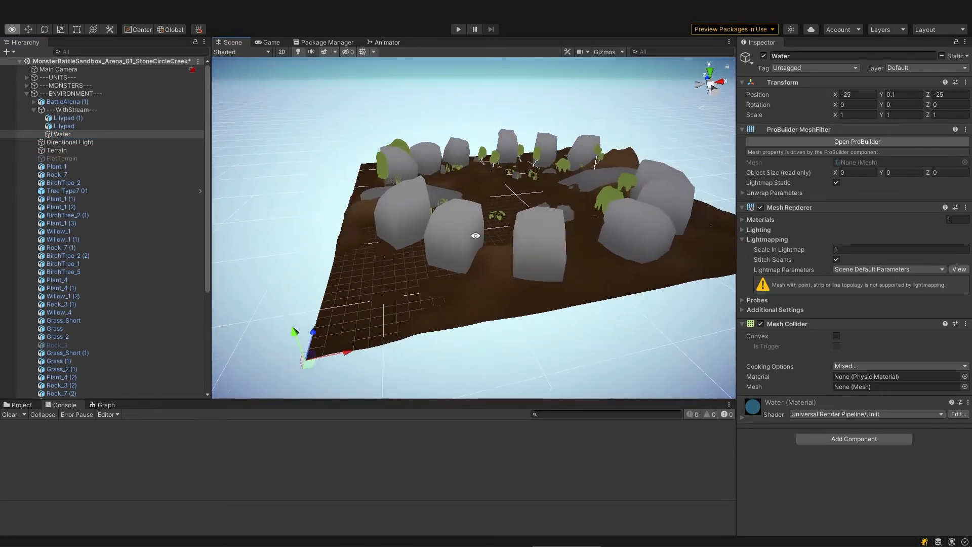
pyautogui.keyDown('alt'); pyautogui.moveTo(476, 235); pyautogui.dragTo(366, 250); pyautogui.keyUp('alt')
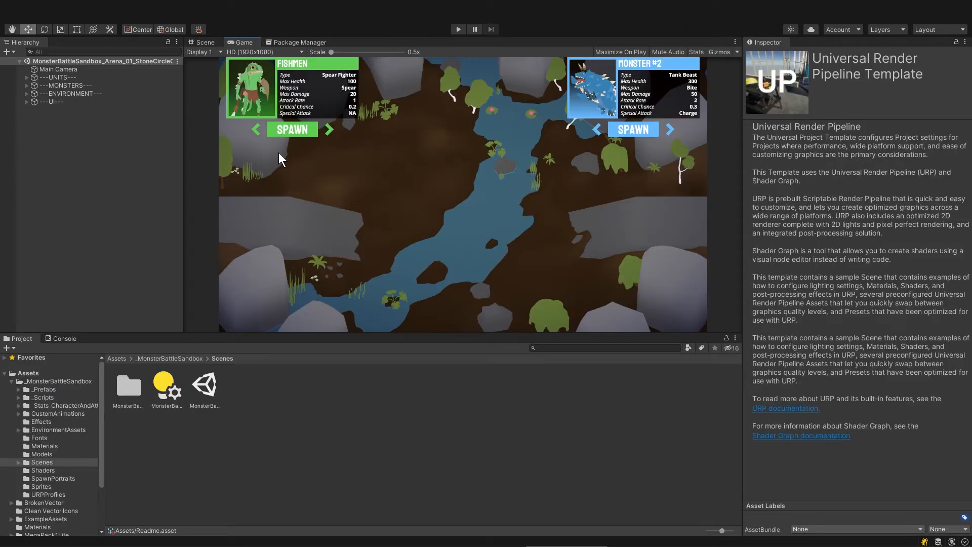
# - Run the arena scene in Play mode and spawn three Dummy Units
pyautogui.hotkey('ctrl', 'p')
pyautogui.click(292, 129)
pyautogui.click(299, 133)
pyautogui.click(301, 132)
# - Inspect the error logged in the console while the scene runs, and clear the console
pyautogui.click(64, 339)
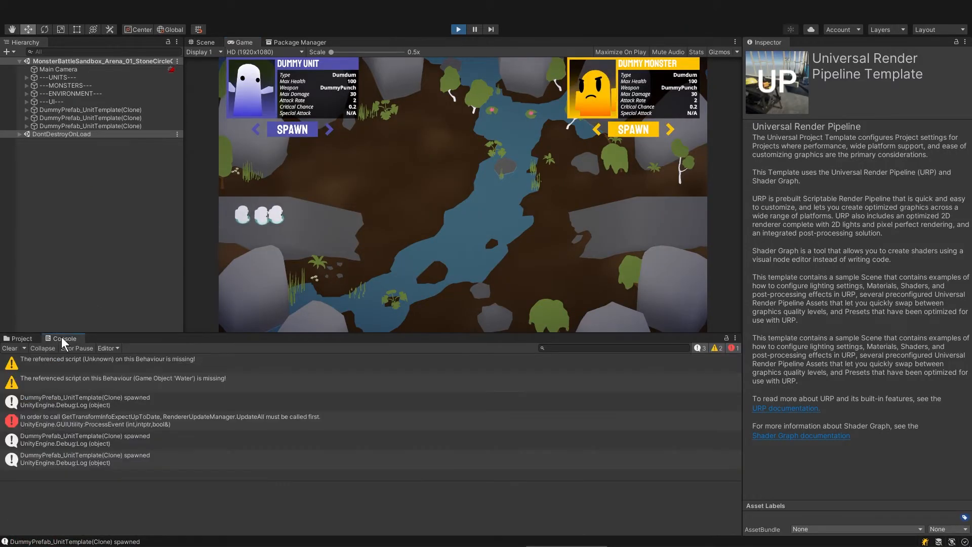
pyautogui.click(83, 428)
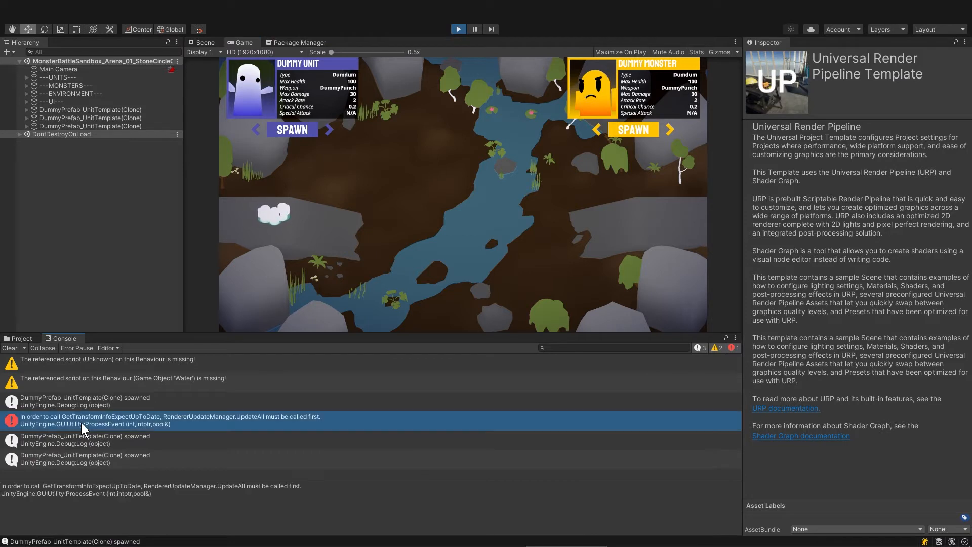
pyautogui.click(12, 349)
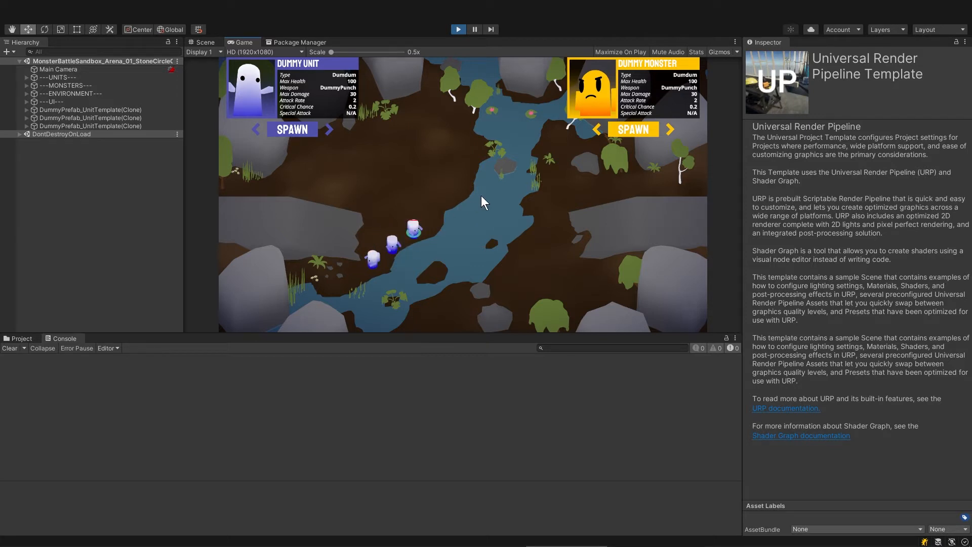
# - Spawn three Dummy Monsters and review the attack messages logged in the console
pyautogui.click(645, 133)
pyautogui.click(645, 133)
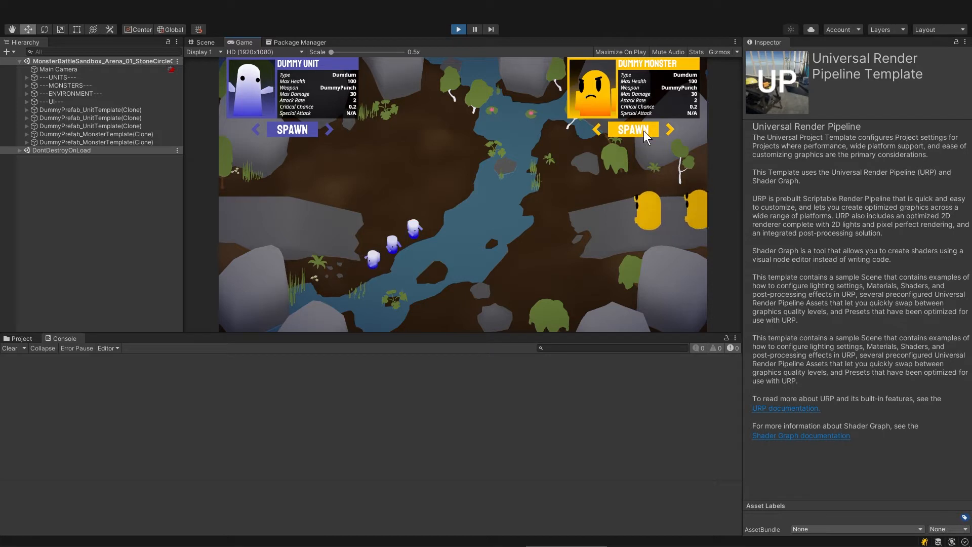
pyautogui.click(645, 133)
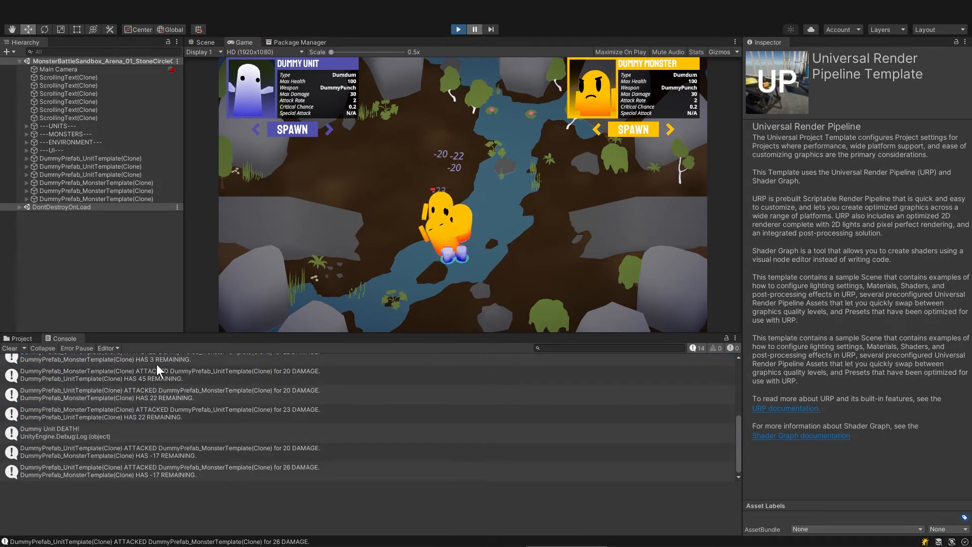
pyautogui.scroll(2, 61, 411)
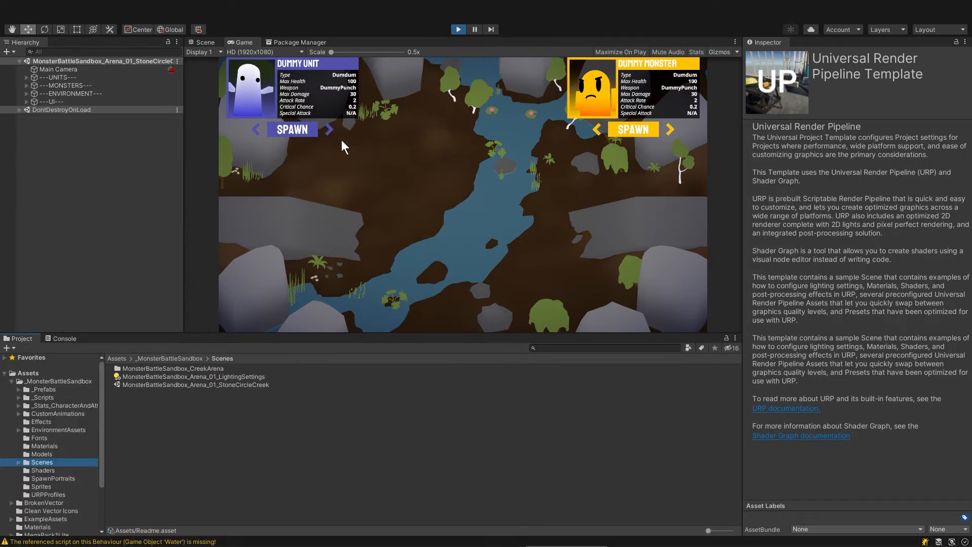
# - Spawn a Fishmen unit, the next two monsters including the Flying Eye, and a Serpent Warrior in the running arena
pyautogui.click(329, 127)
pyautogui.click(303, 129)
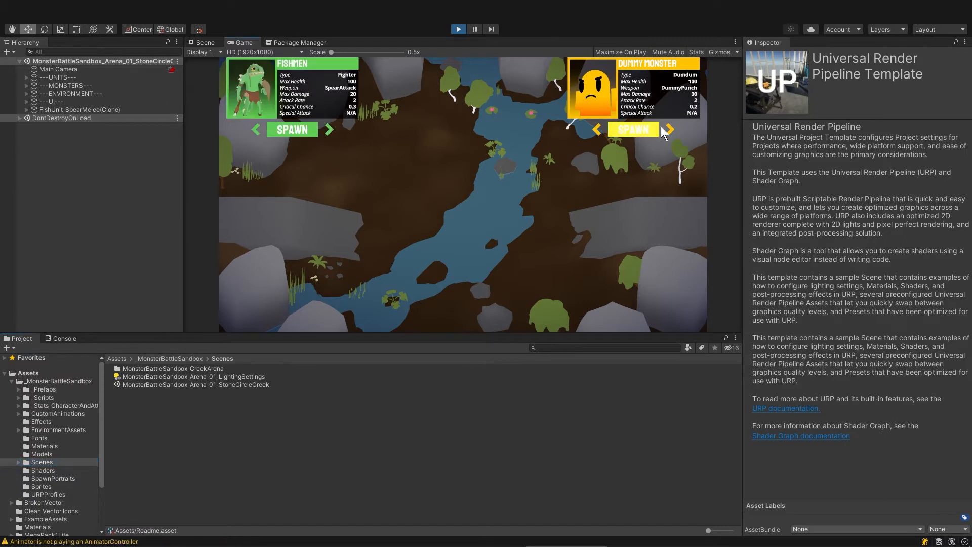
pyautogui.click(668, 129)
pyautogui.click(648, 129)
pyautogui.click(668, 129)
pyautogui.click(634, 132)
pyautogui.click(329, 129)
pyautogui.click(292, 130)
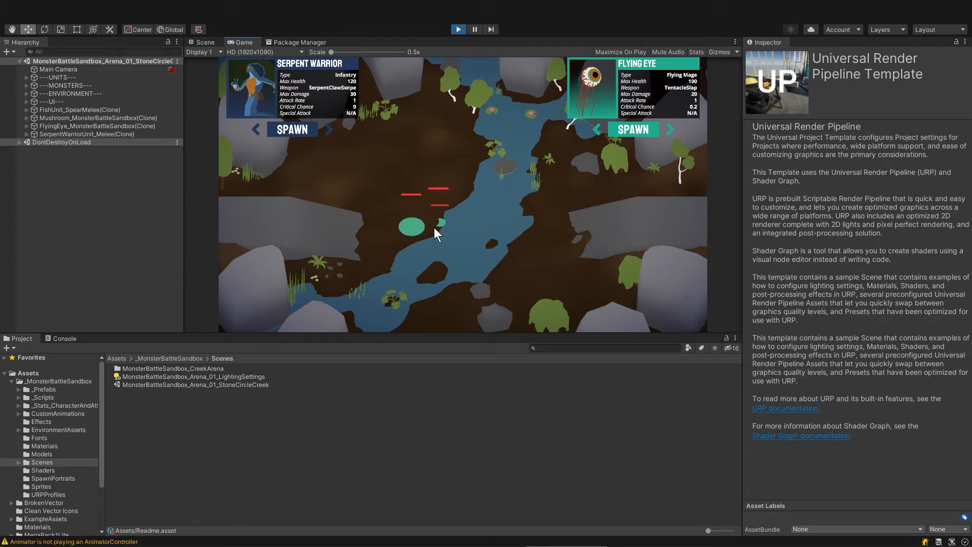
# - Cycle the unit spawner to the Dummy Unit card and the monster spawner to the Pink Slime card
pyautogui.click(330, 130)
pyautogui.click(329, 128)
pyautogui.click(669, 129)
pyautogui.click(669, 129)
pyautogui.click(330, 129)
# - Check the console messages, exit Play mode and show the project assets again
pyautogui.click(74, 339)
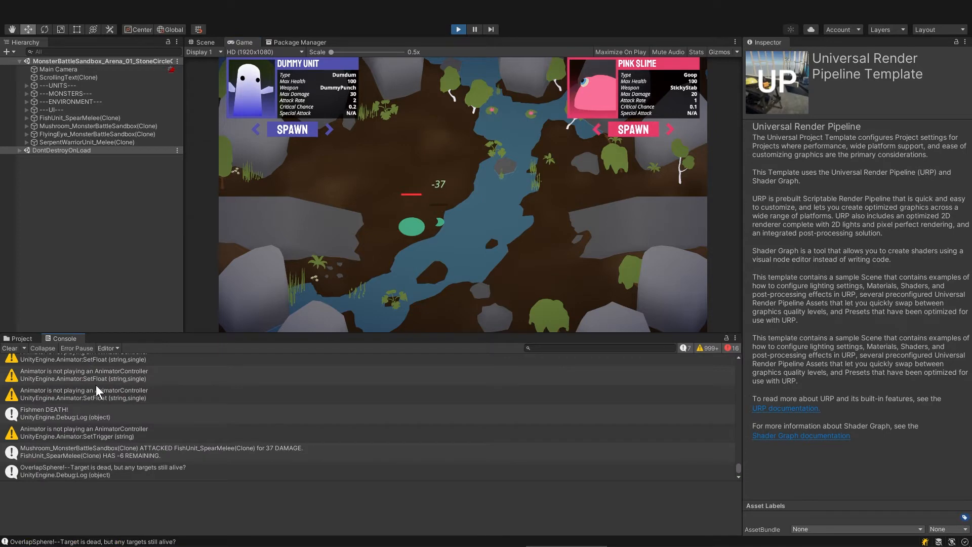
pyautogui.click(459, 30)
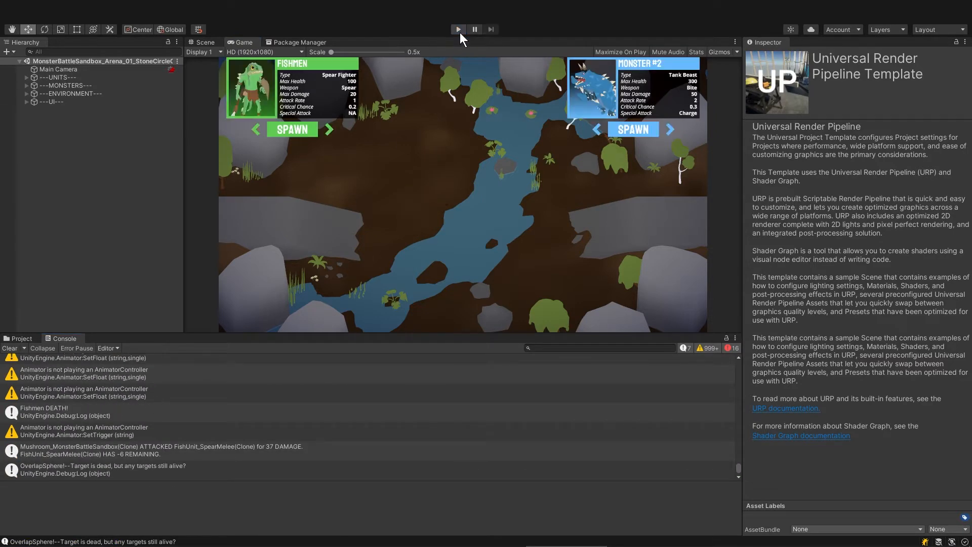
pyautogui.click(21, 340)
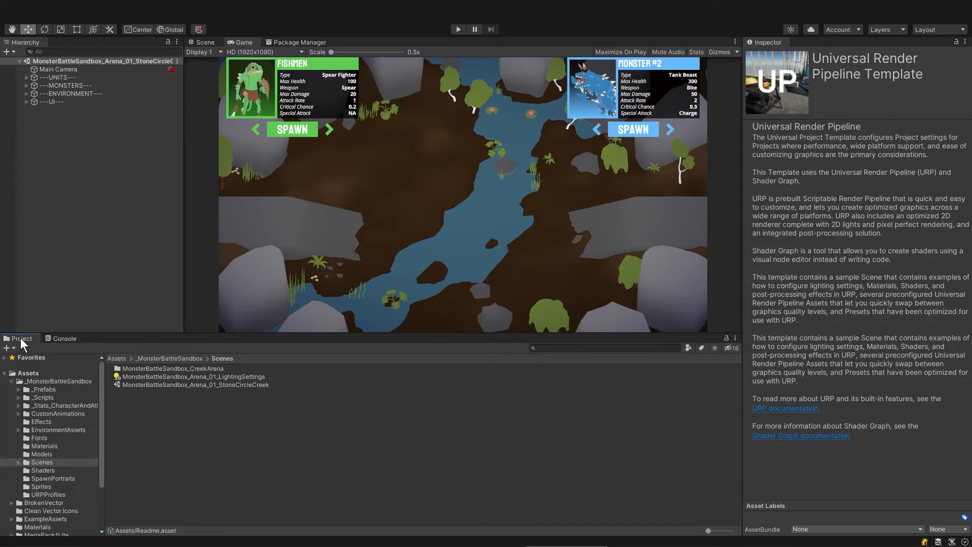
# - Show the contents of the _DummyTemplates folder inside _Prefabs and widen the folder tree
pyautogui.click(45, 389)
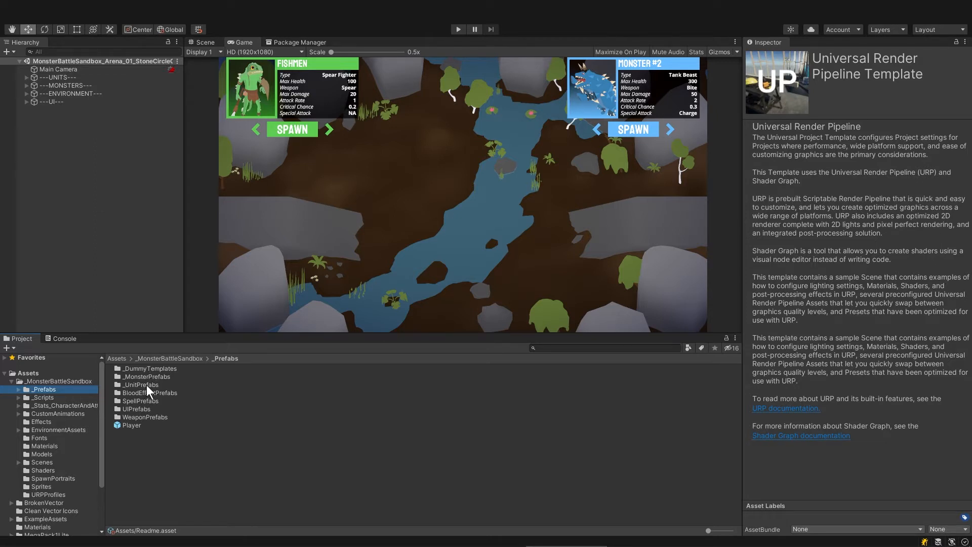
pyautogui.doubleClick(150, 370)
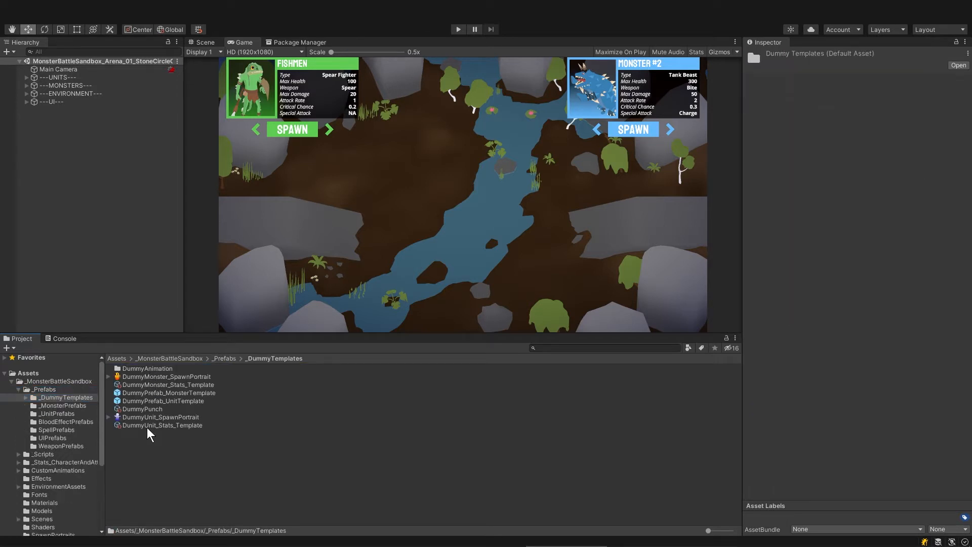
pyautogui.moveTo(105, 471); pyautogui.dragTo(135, 471)
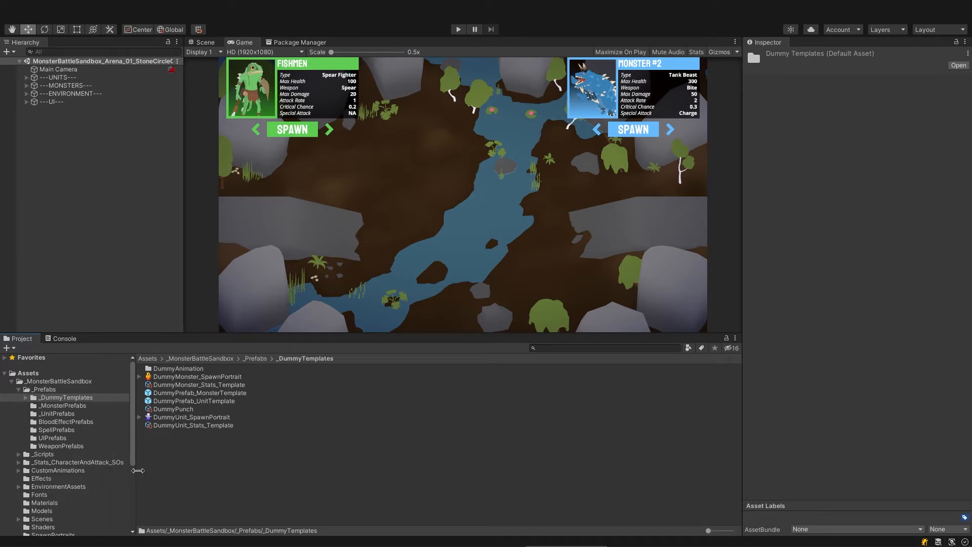
# - View the attack assets inside _Stats_CharacterAndAttack_SOs and collapse that folder in the tree
pyautogui.click(110, 462)
pyautogui.doubleClick(165, 369)
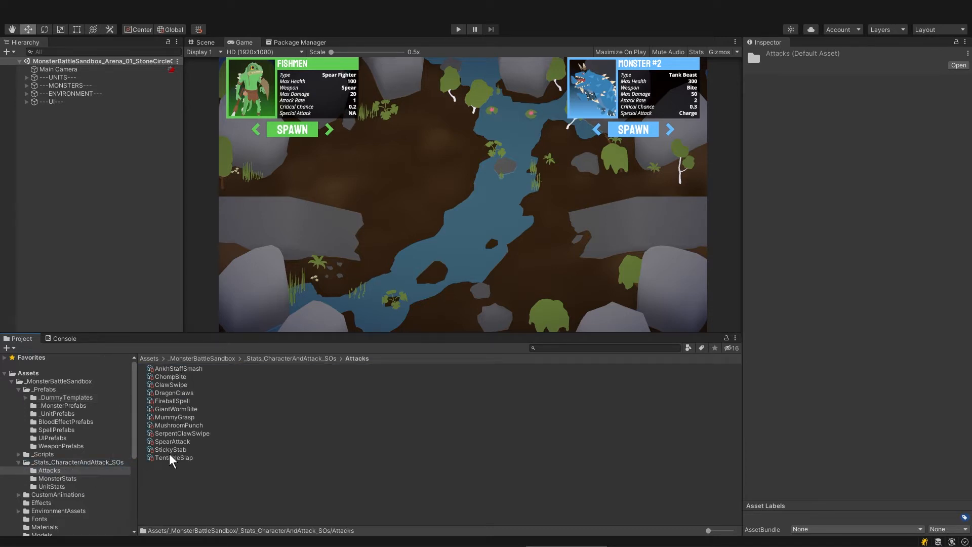
pyautogui.click(19, 462)
# - Add the DummyPrefab_MonsterTemplate prefab from _DummyTemplates to the scene and frame it in the Scene view
pyautogui.click(75, 398)
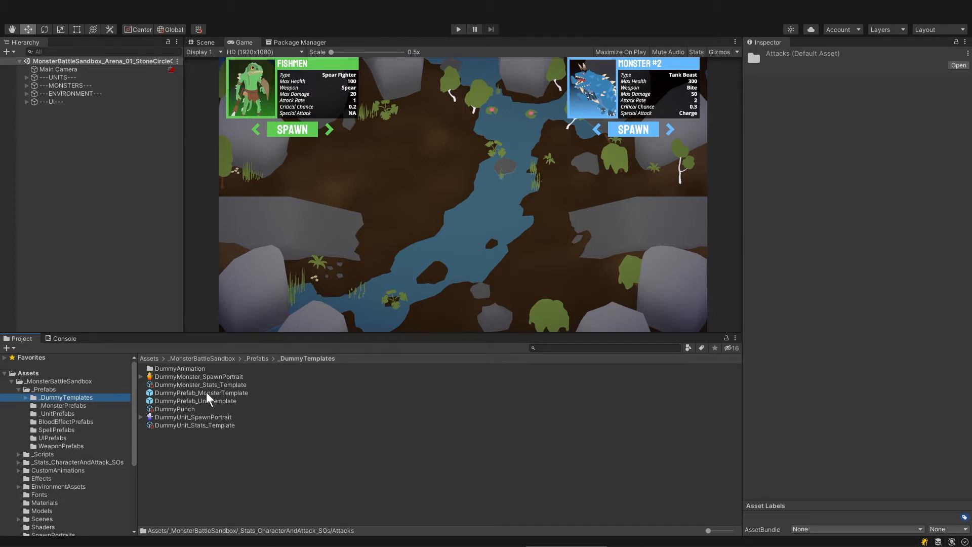
pyautogui.moveTo(205, 392); pyautogui.dragTo(84, 153)
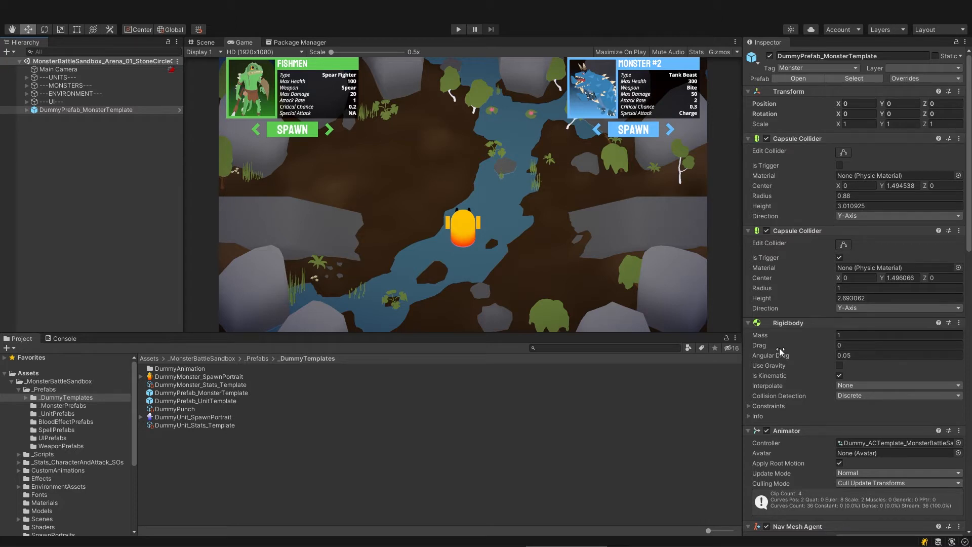
pyautogui.click(748, 93)
pyautogui.click(718, 53)
pyautogui.click(205, 42)
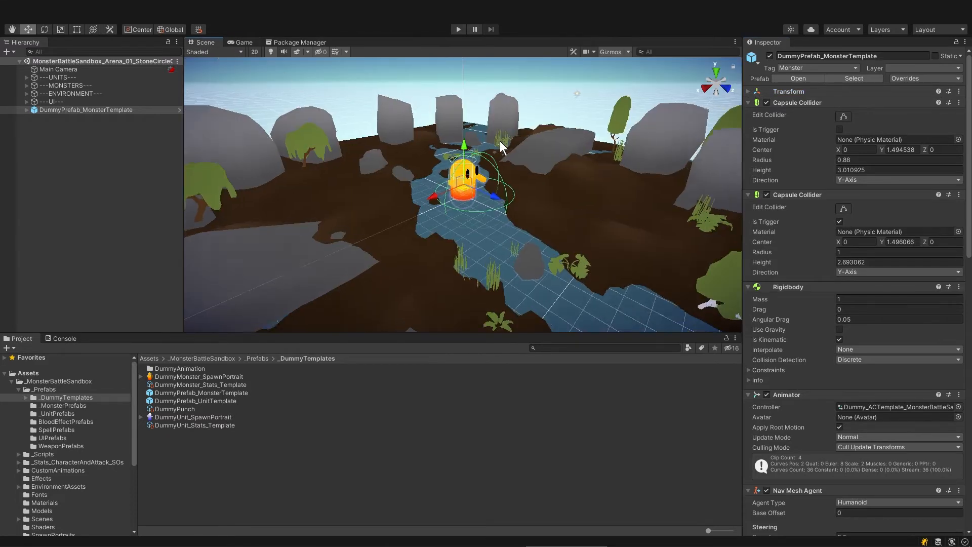
pyautogui.press('f')
pyautogui.keyDown('alt'); pyautogui.moveTo(506, 142); pyautogui.dragTo(505, 141); pyautogui.keyUp('alt')
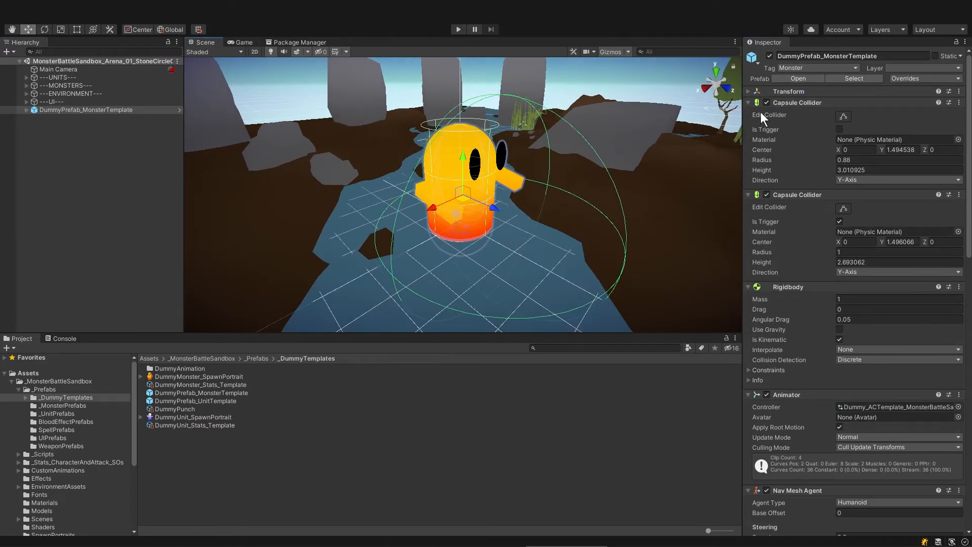
pyautogui.scroll(-2, 625, 188)
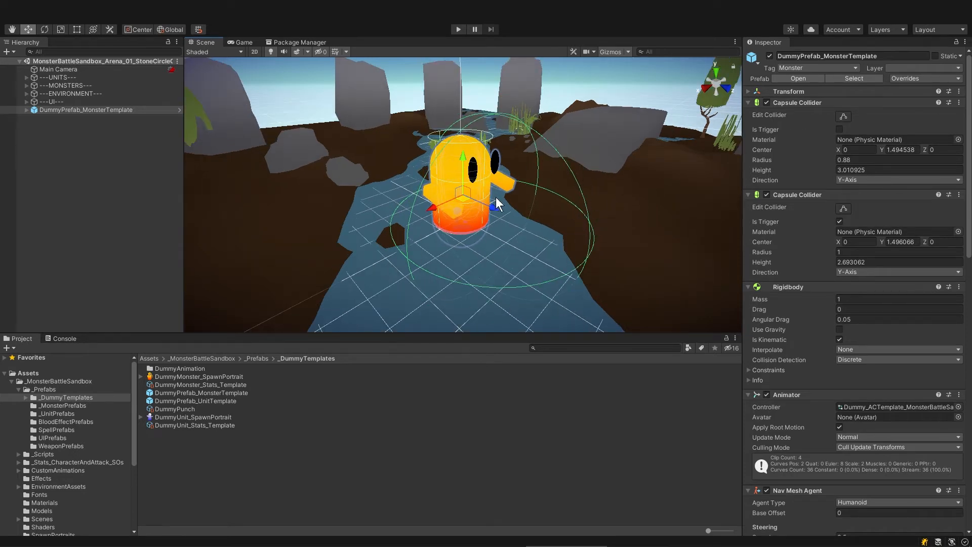
# - Add a second DummyPrefab_MonsterTemplate to the scene and open the Animator window for the dummy monster
pyautogui.moveTo(198, 393); pyautogui.dragTo(112, 124)
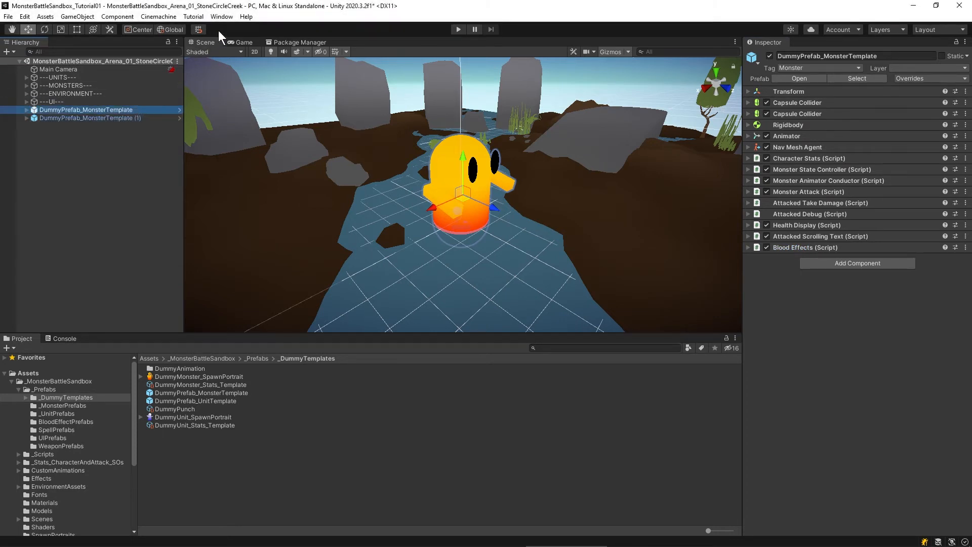
pyautogui.click(223, 17)
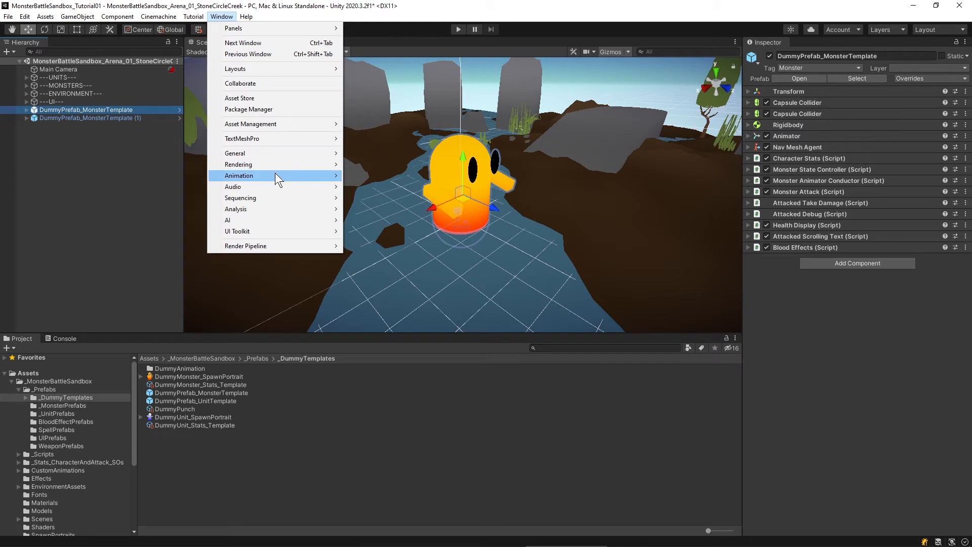
pyautogui.moveTo(276, 176)
pyautogui.click(392, 183)
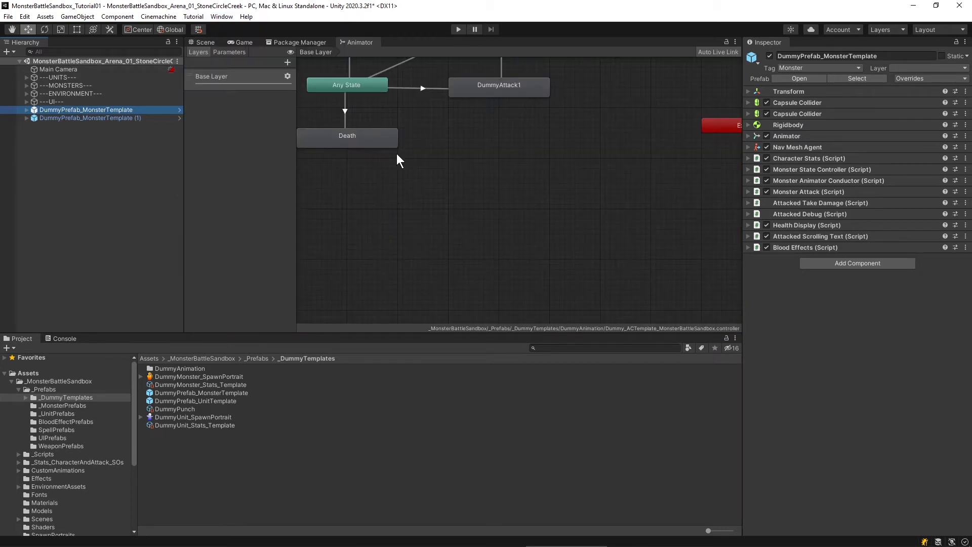
# - Examine the dummy monster's animator state graph and its list of parameters
pyautogui.moveTo(443, 146); pyautogui.dragTo(495, 280, button='middle')
pyautogui.scroll(2, 482, 242)
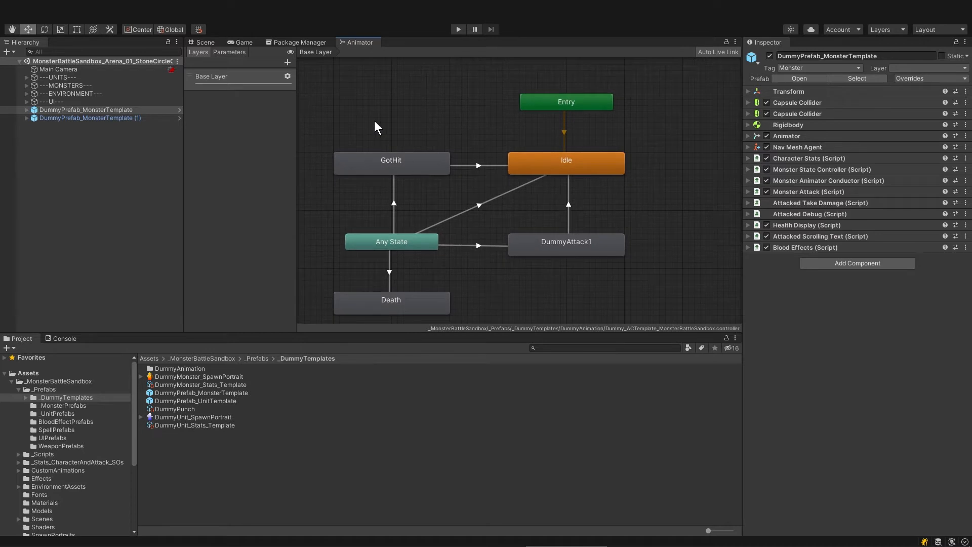
pyautogui.click(238, 51)
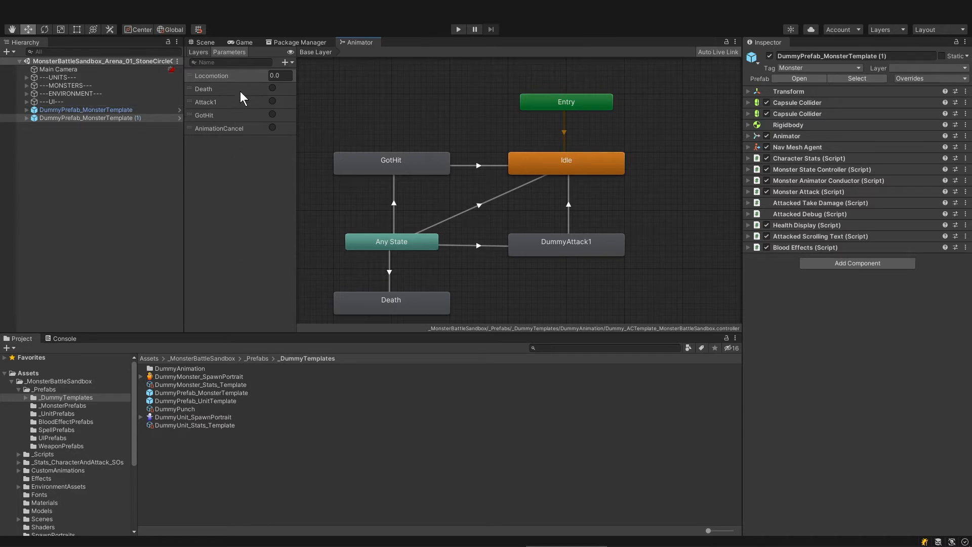
# - Search My Assets in the Package Manager for "low poly" and import the Low Poly Character - Fish Man package
pyautogui.click(204, 43)
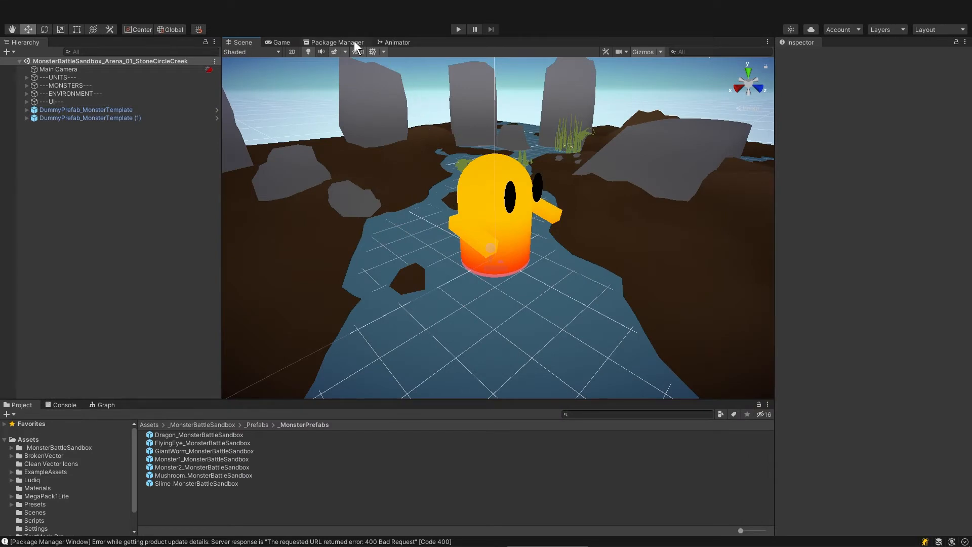
pyautogui.click(351, 42)
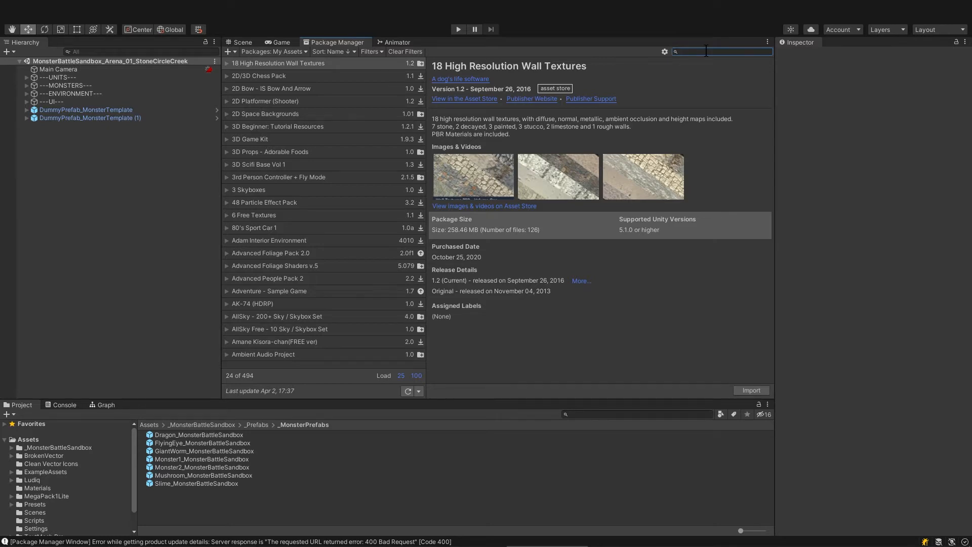
pyautogui.write('low poly')
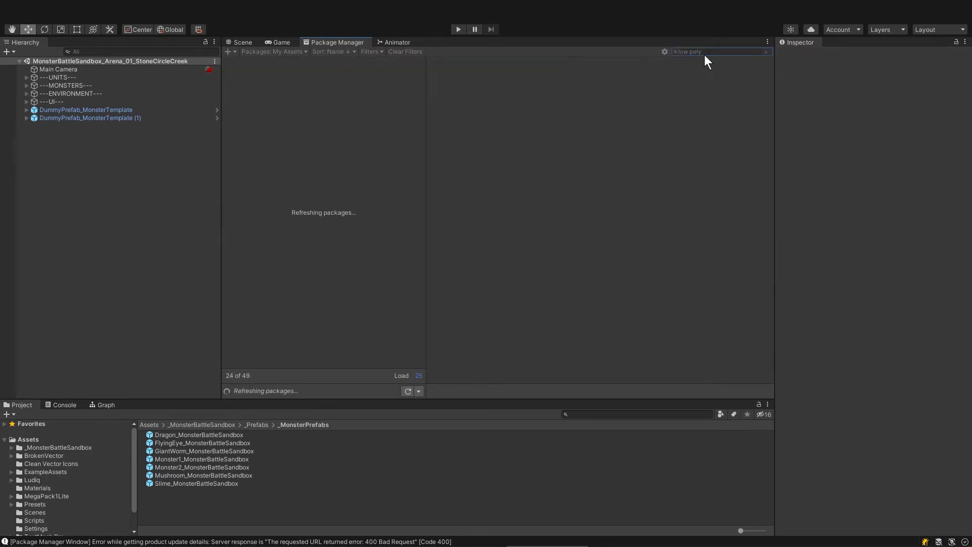
pyautogui.scroll(-10, 299, 256)
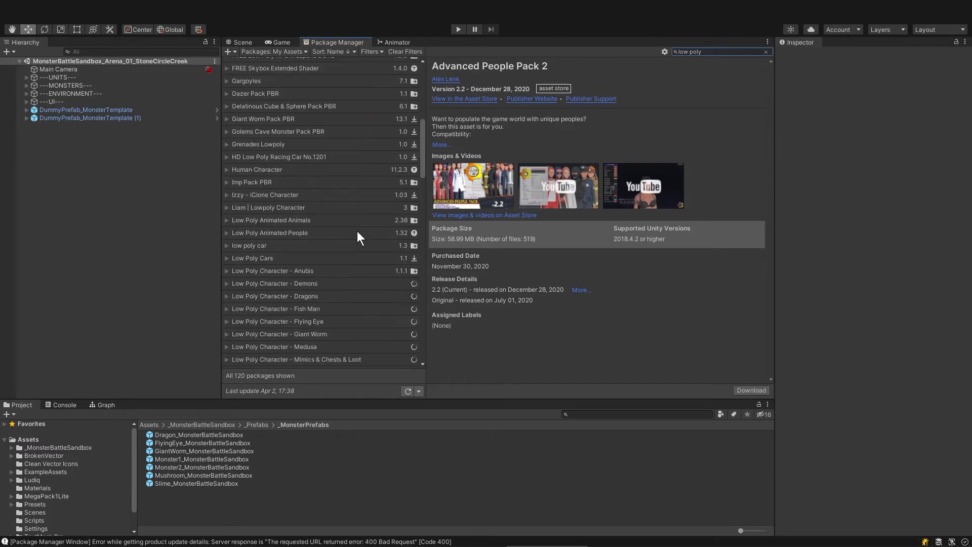
pyautogui.click(319, 189)
pyautogui.click(752, 391)
pyautogui.click(630, 419)
# - Import the Low Poly Character - Monster Creature 2 and Low Poly Character - Rock Monster packages
pyautogui.click(341, 263)
pyautogui.click(754, 390)
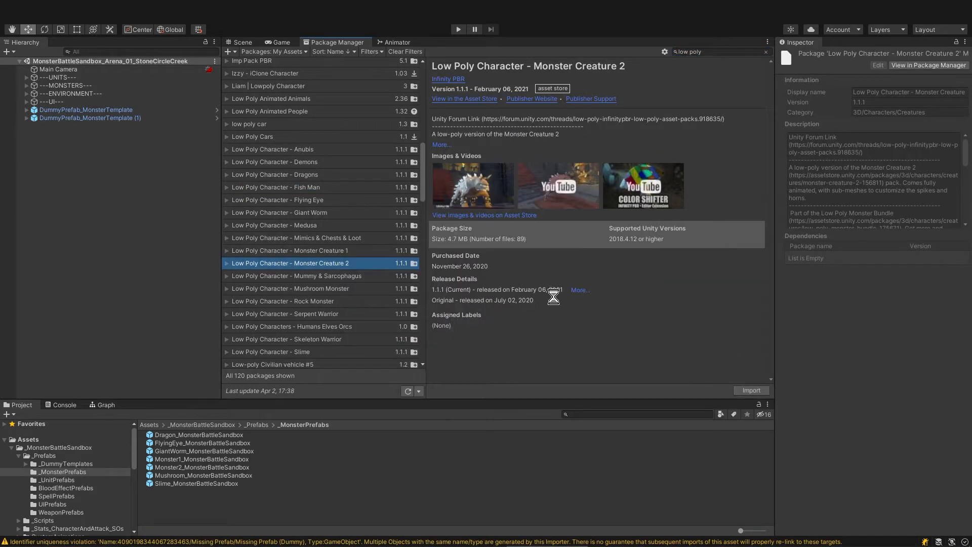
pyautogui.click(339, 302)
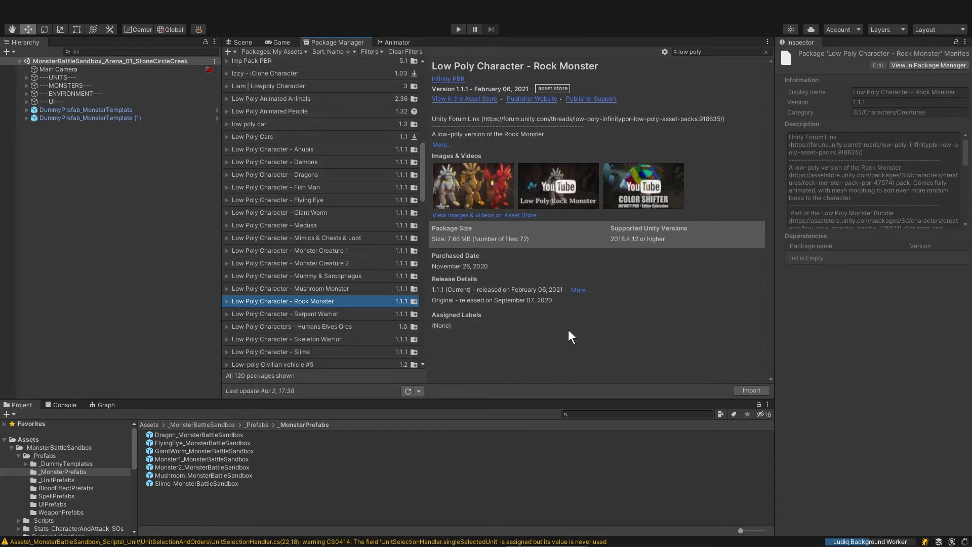
# - Switch to the Unity Asset Store in the browser, list the free 3D characters, and open the Golden Tiger page
pyautogui.scroll(-17, 424, 204)
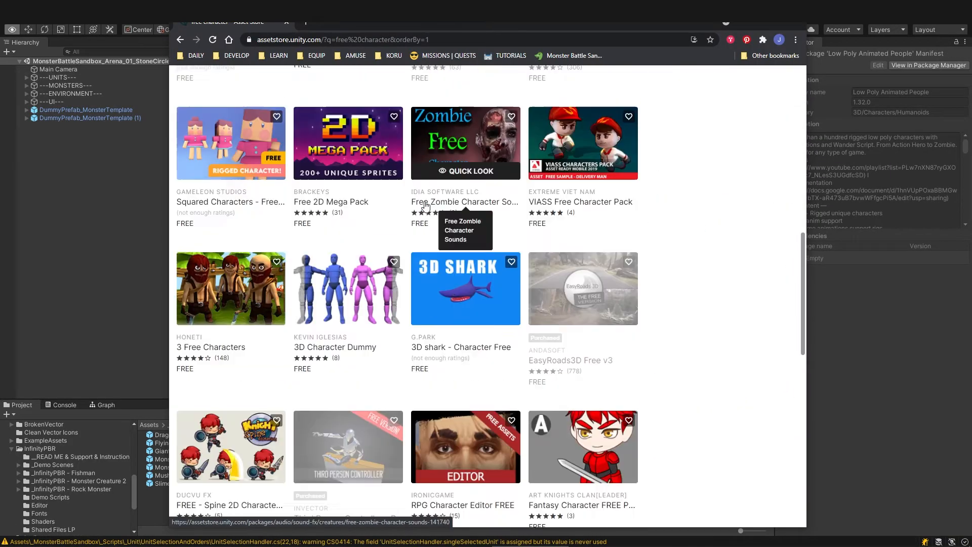
pyautogui.click(383, 433)
pyautogui.scroll(-5, 377, 388)
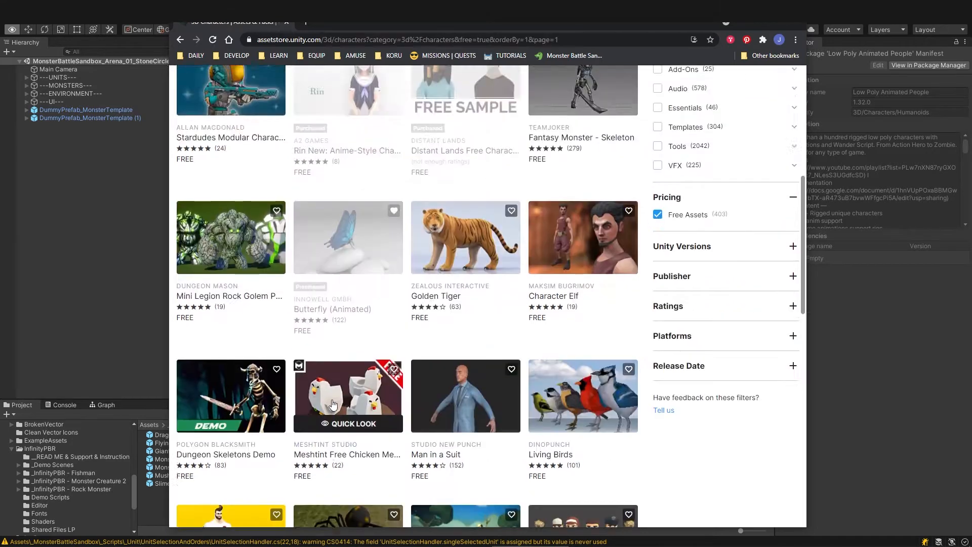
pyautogui.scroll(-1, 349, 375)
pyautogui.click(470, 197)
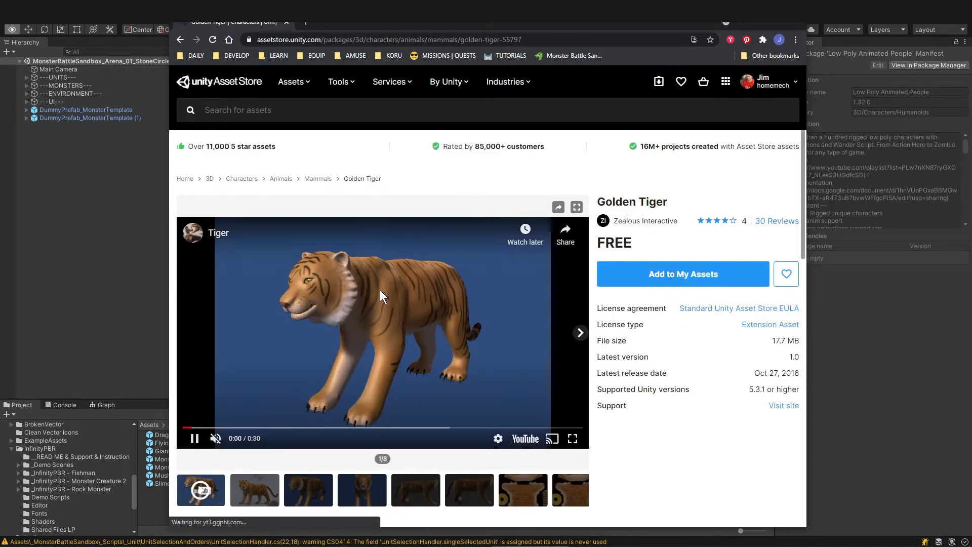
# - Preview the Golden Tiger's animations in its video and read the asset's overview description
pyautogui.click(304, 428)
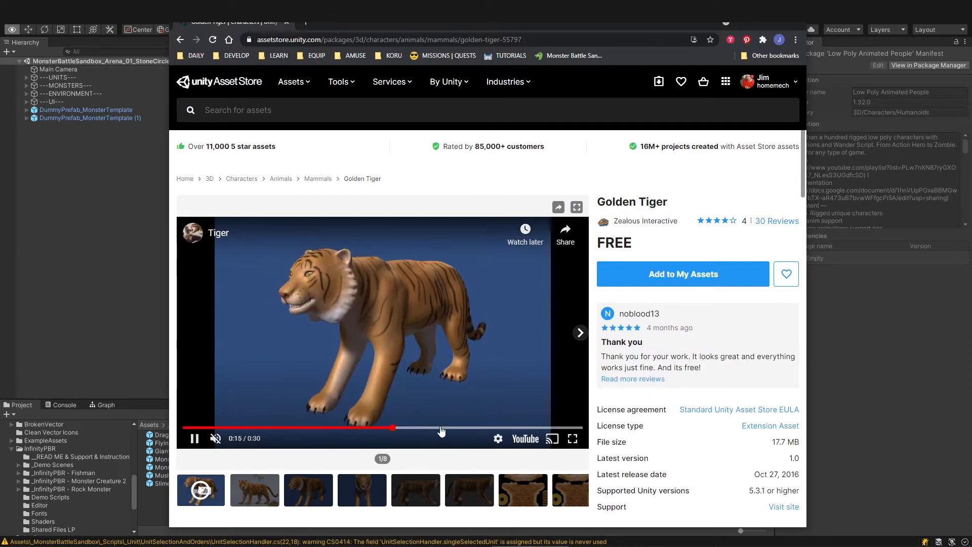
pyautogui.click(475, 428)
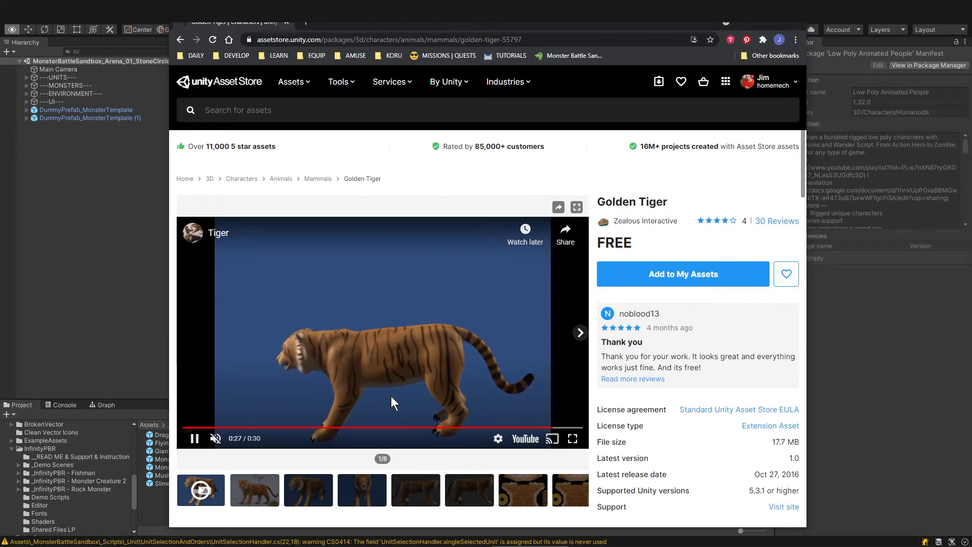
pyautogui.scroll(-5, 390, 396)
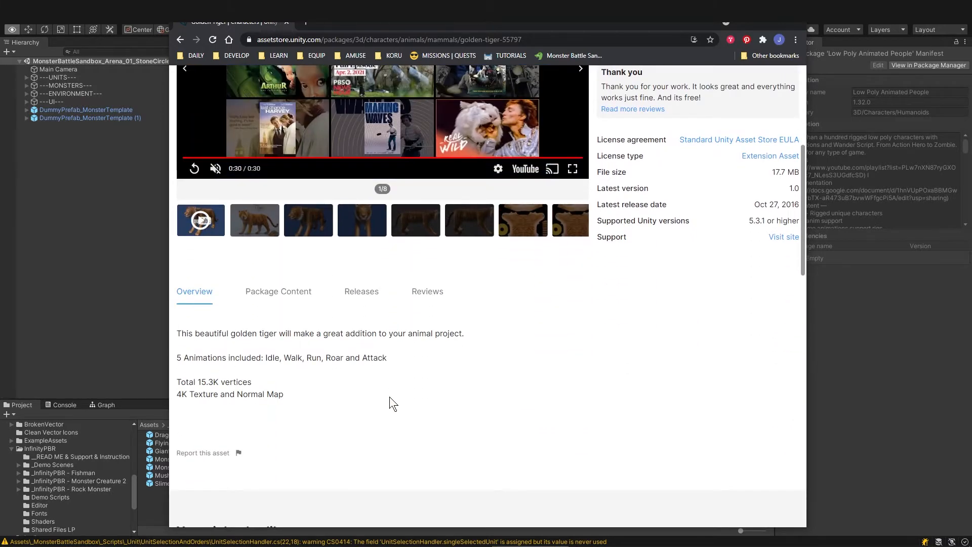
pyautogui.scroll(5, 397, 396)
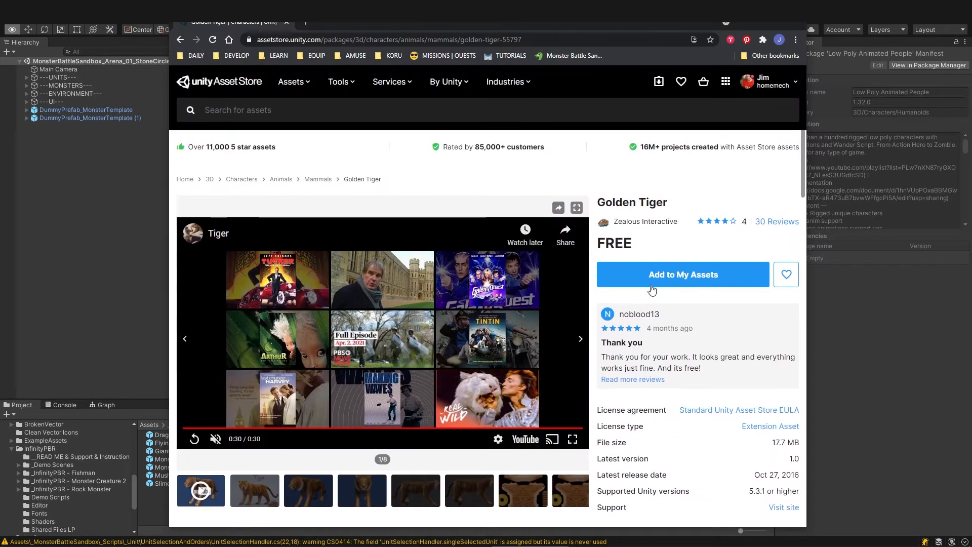
# - Add the free Golden Tiger asset to My Assets, accepting its terms, and import it in Unity's Package Manager
pyautogui.click(652, 281)
pyautogui.click(569, 375)
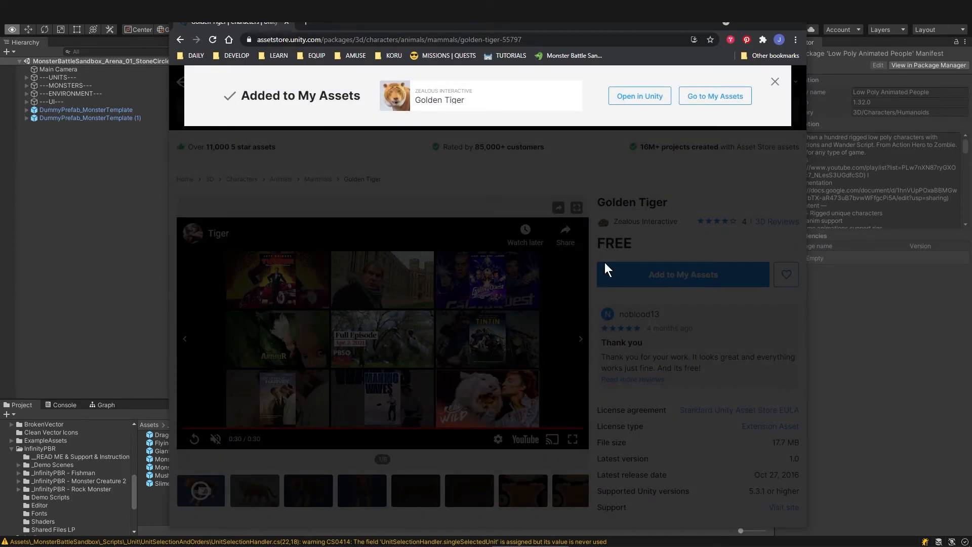
pyautogui.click(775, 82)
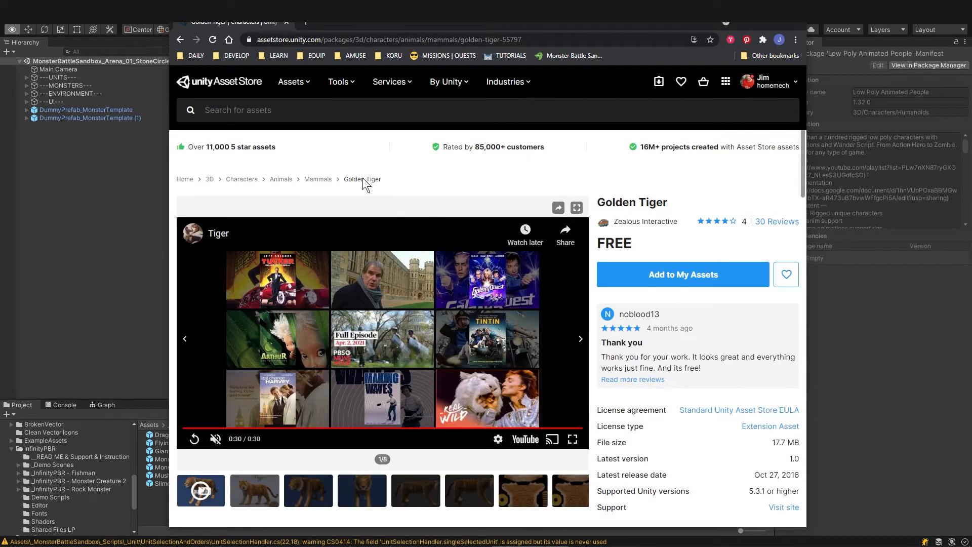
pyautogui.scroll(-2, 466, 330)
pyautogui.click(258, 393)
pyautogui.scroll(2, 313, 424)
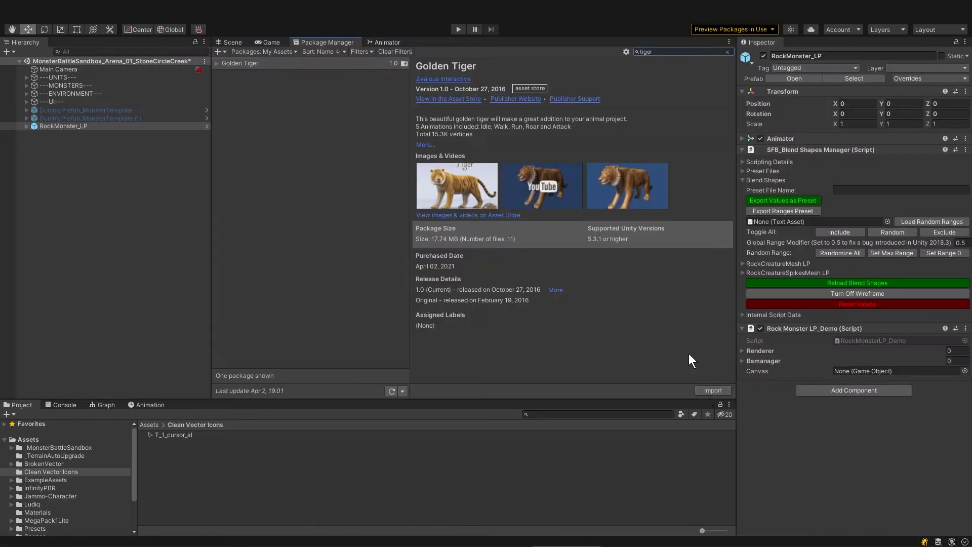
pyautogui.click(713, 390)
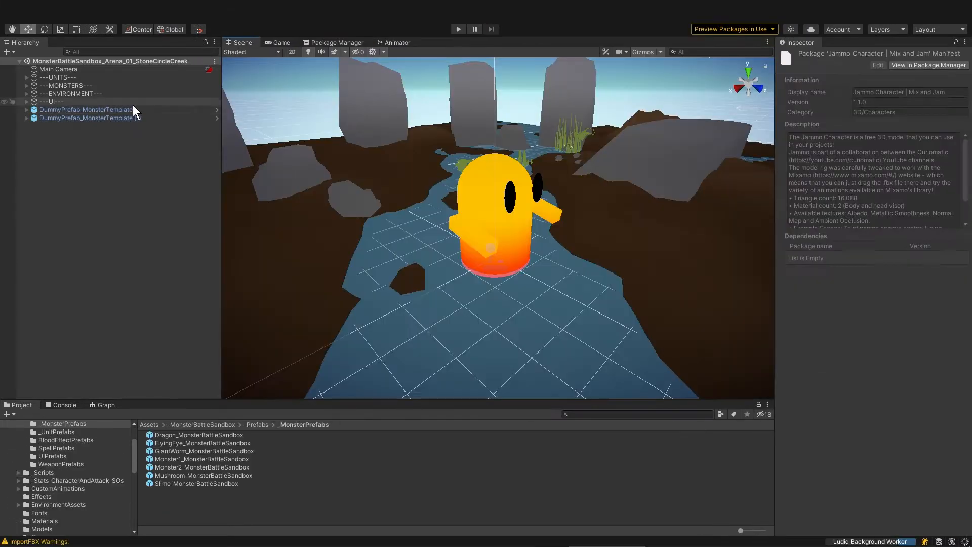
# - Deactivate both DummyPrefab_MonsterTemplate objects in the scene
pyautogui.click(109, 110)
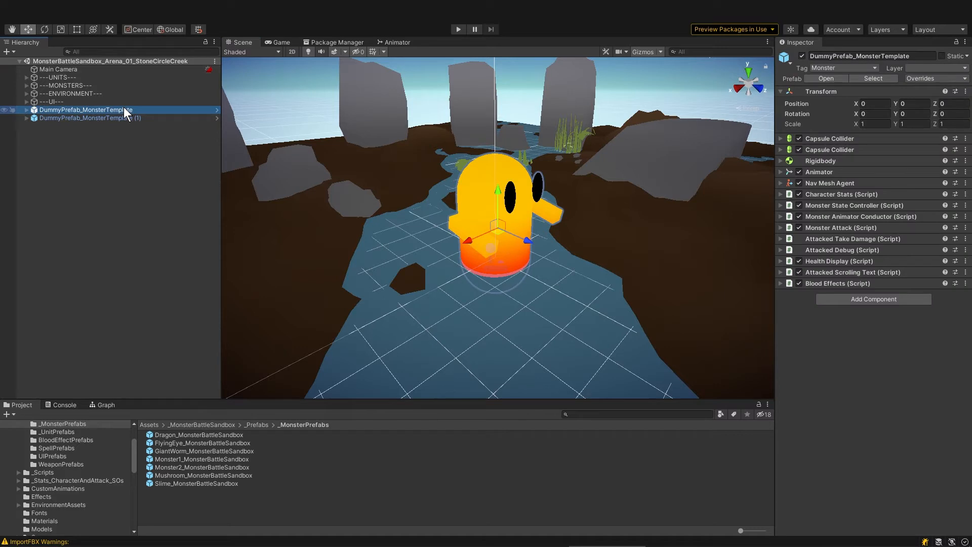
pyautogui.hotkey('alt', 'shift', 'a')
pyautogui.hotkey('alt', 'shift', 'a')
pyautogui.hotkey('alt', 'shift', 'a')
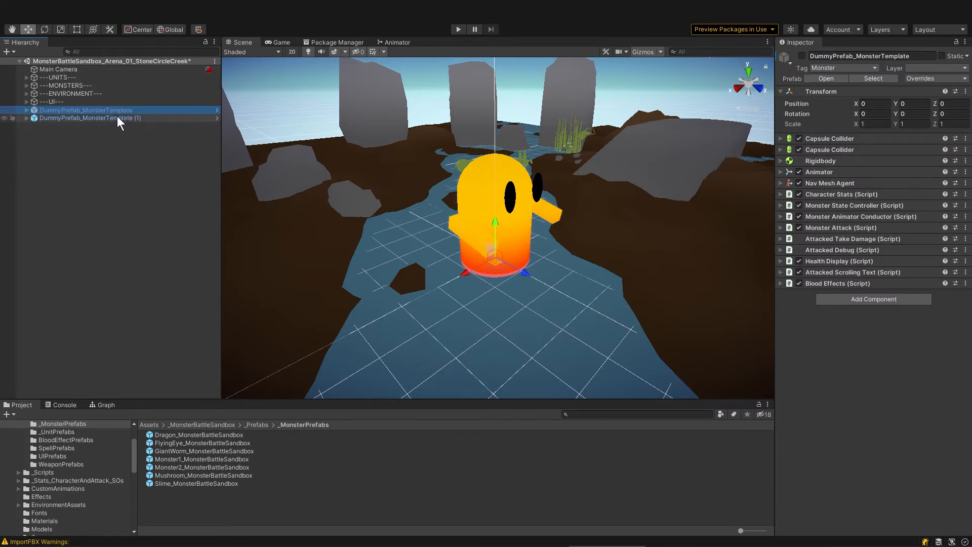
pyautogui.click(117, 117)
pyautogui.hotkey('alt', 'shift', 'a')
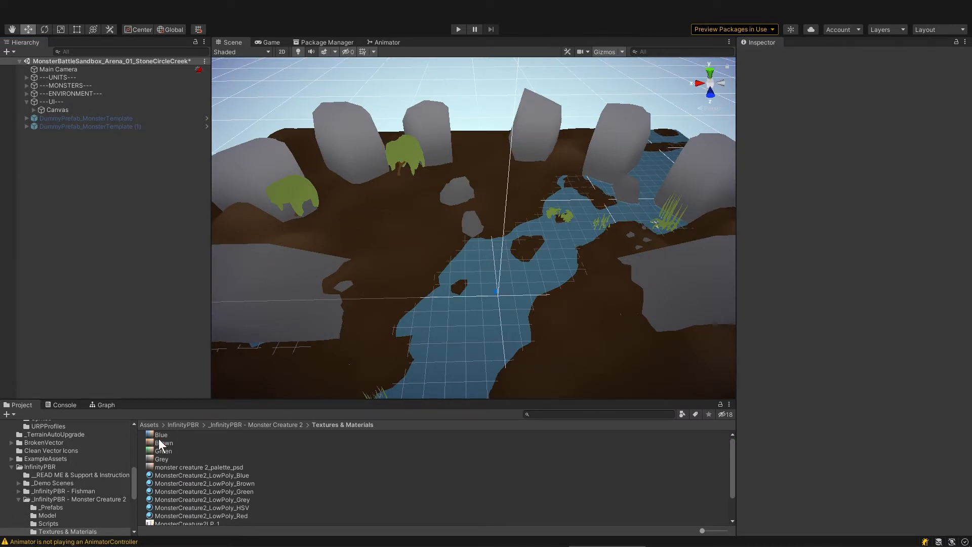
# - Select the MonsterCreature2_LP model in the Model folder of _InfinityPBR - Monster Creature 2
pyautogui.scroll(-3, 87, 487)
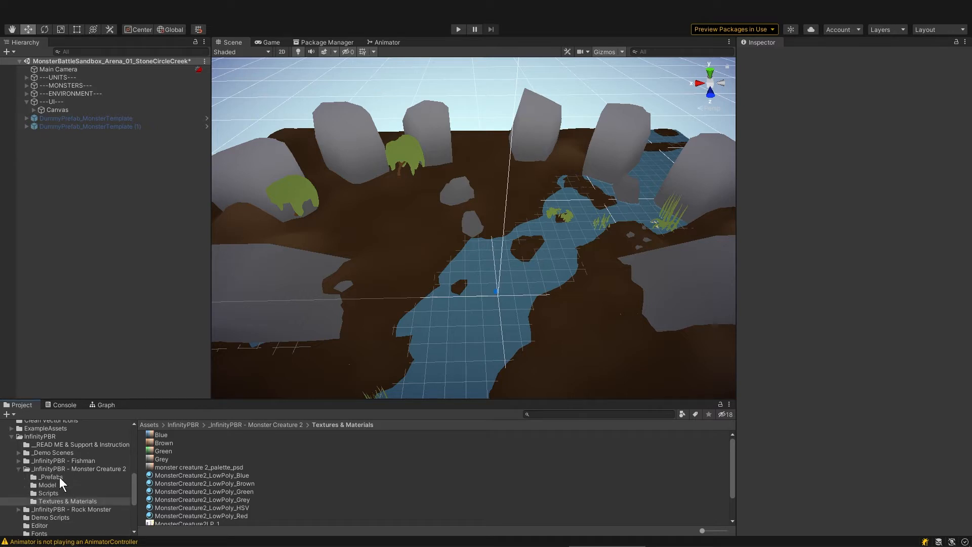
pyautogui.click(47, 485)
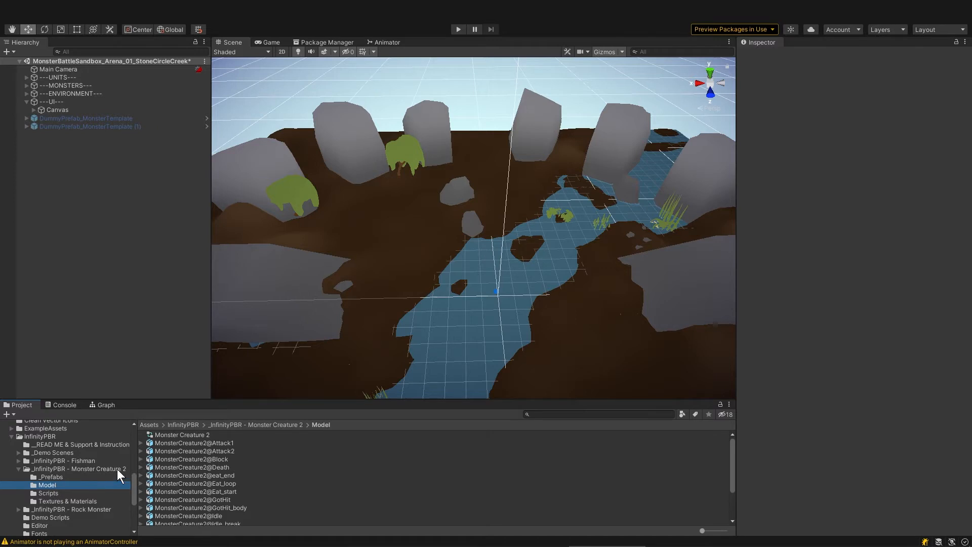
pyautogui.scroll(-3, 187, 469)
pyautogui.click(204, 522)
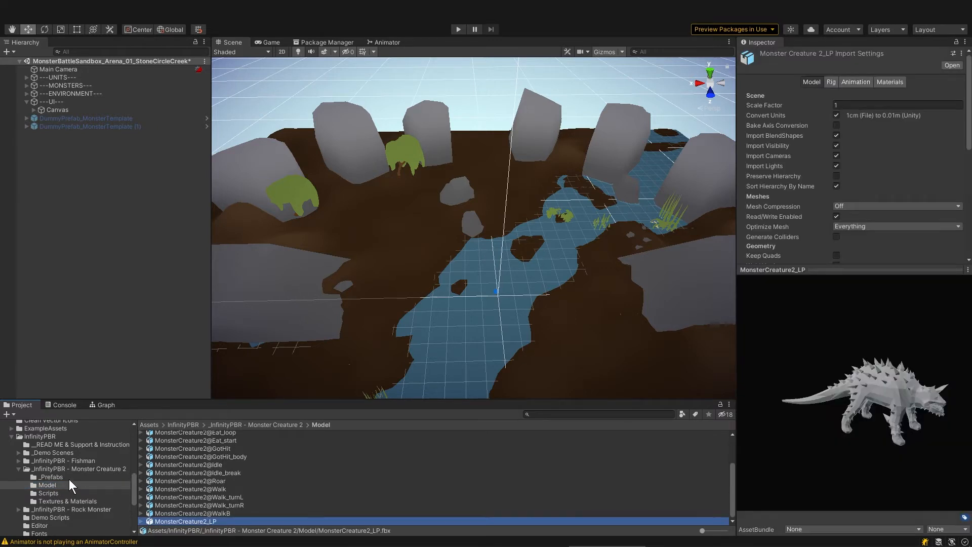
# - Set the MonsterCreature2_LP model's Normals to Calculate, apply the import settings, and inspect the model preview
pyautogui.scroll(-5, 885, 176)
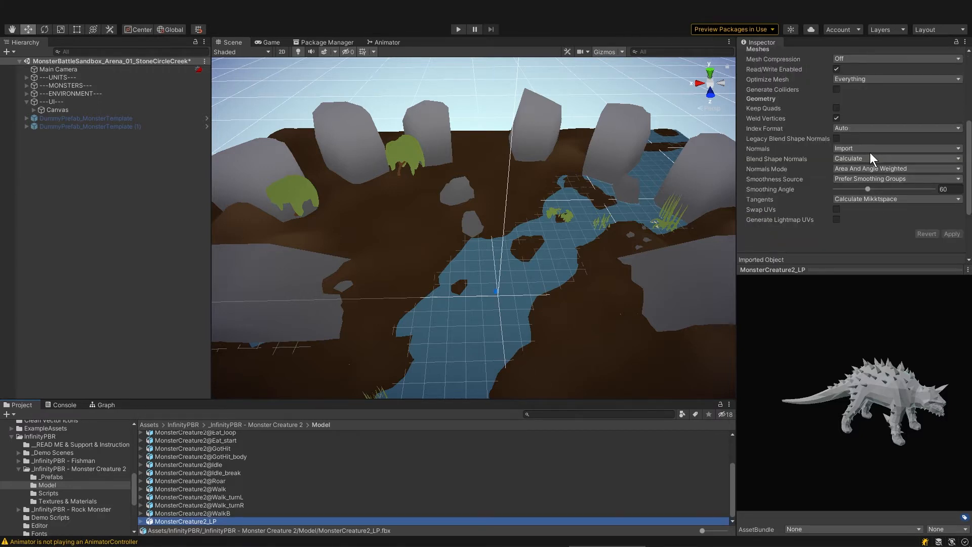
pyautogui.click(864, 148)
pyautogui.click(870, 171)
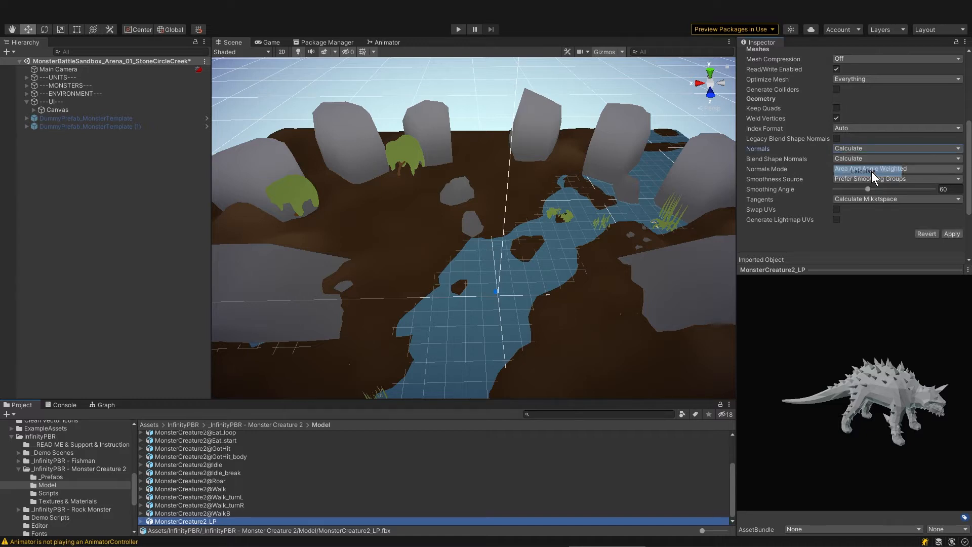
pyautogui.click(952, 234)
pyautogui.moveTo(843, 378); pyautogui.dragTo(888, 379)
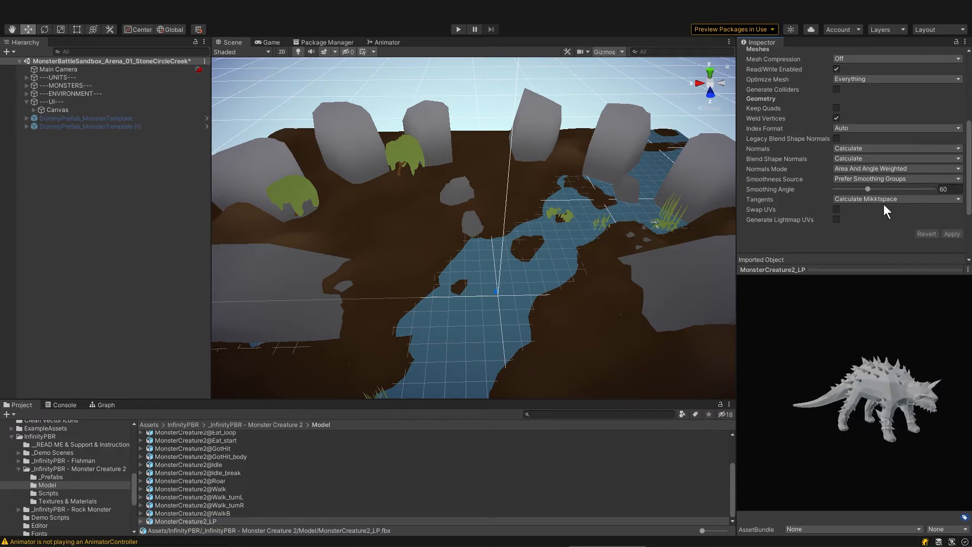
# - Set the model's Smoothness Source to From Angle, apply the import settings, and inspect its shading in the preview
pyautogui.click(874, 180)
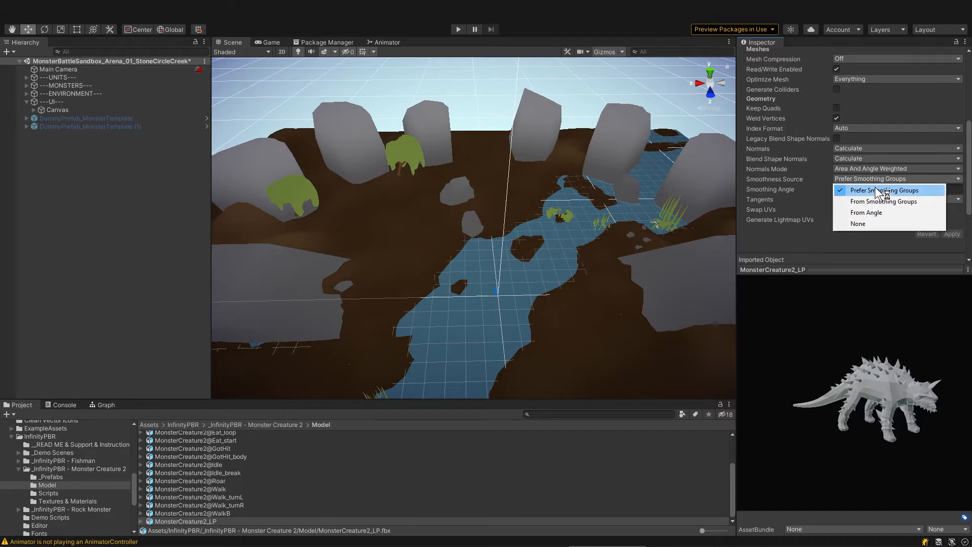
pyautogui.click(887, 214)
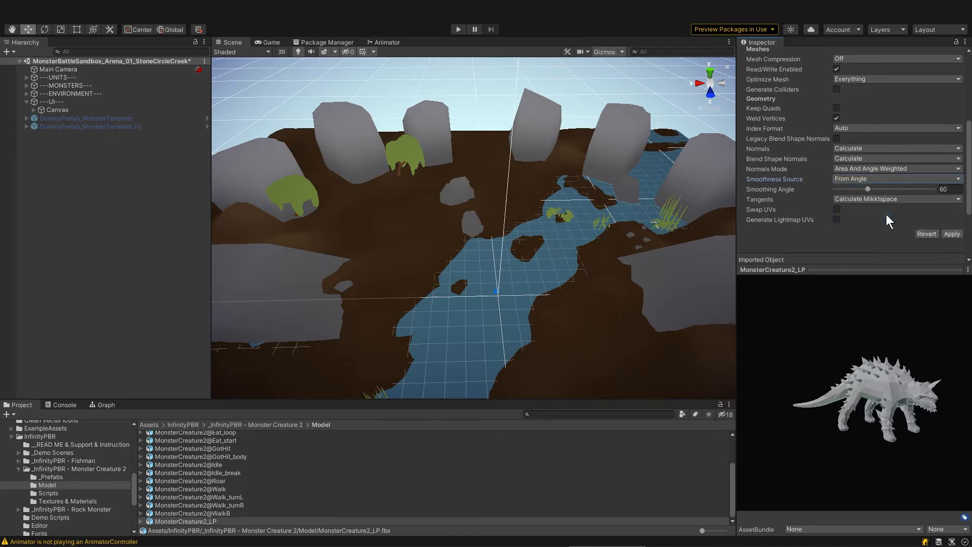
pyautogui.click(953, 234)
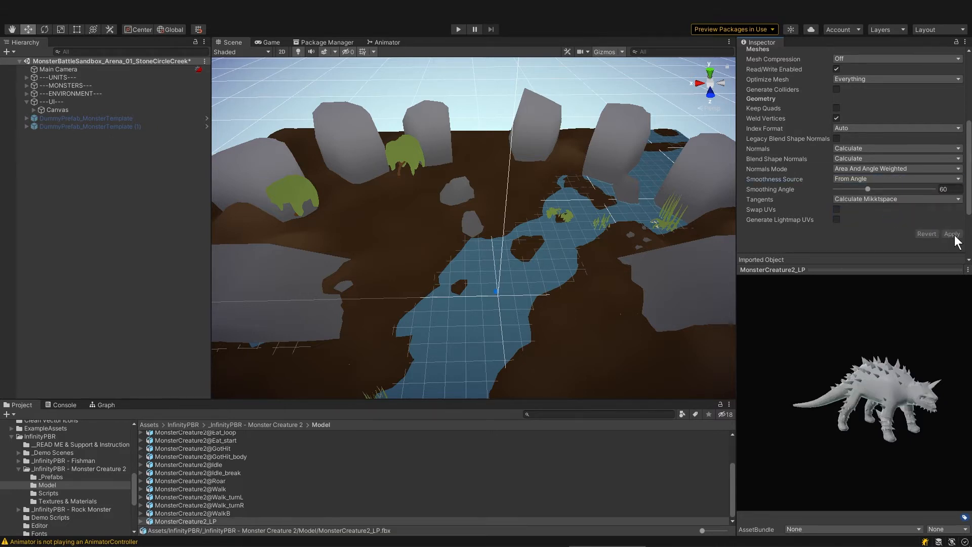
pyautogui.moveTo(861, 402)
pyautogui.mouseDown()
pyautogui.moveTo(850, 392)
pyautogui.moveTo(921, 397)
pyautogui.moveTo(856, 403)
pyautogui.mouseUp()
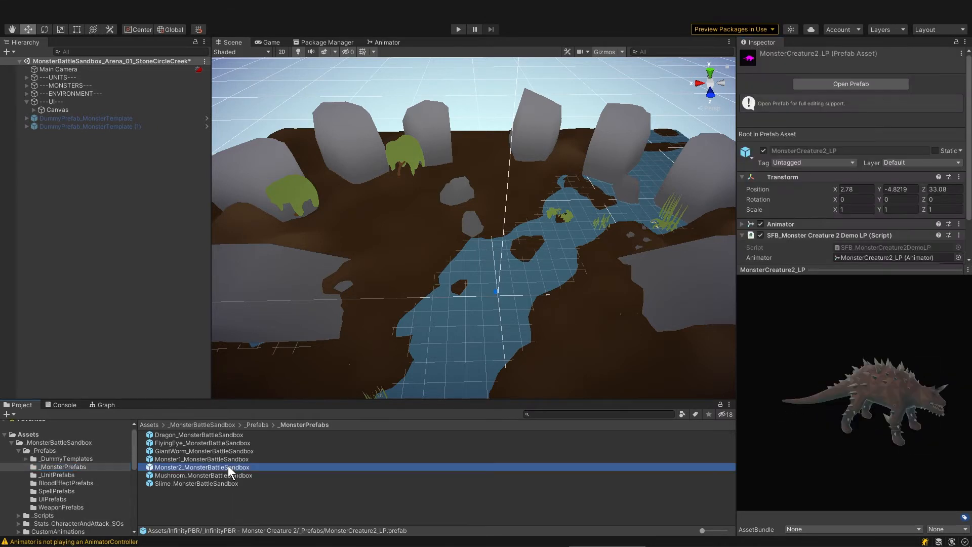
# - Place the Monster2_MonsterBattleSandbox prefab from _MonsterPrefabs in the arena and frame it up close in the Scene view
pyautogui.moveTo(228, 466); pyautogui.dragTo(431, 279)
pyautogui.press('f')
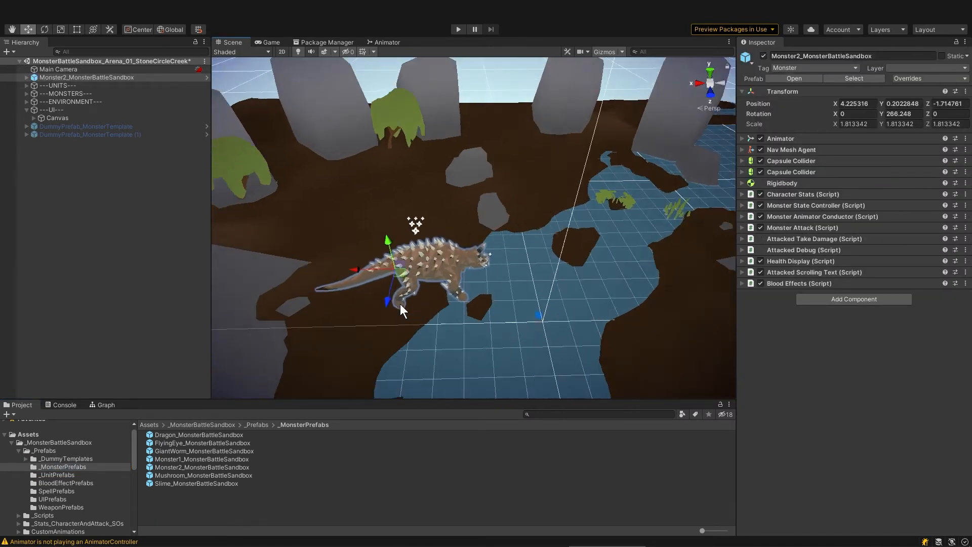
pyautogui.press('f')
pyautogui.scroll(4, 456, 283)
pyautogui.keyDown('alt'); pyautogui.moveTo(497, 274); pyautogui.dragTo(465, 202); pyautogui.keyUp('alt')
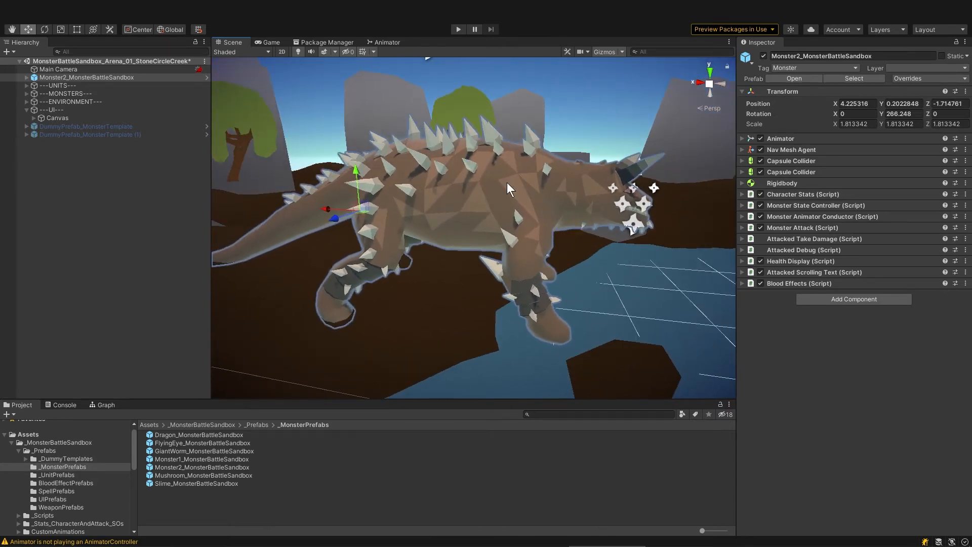
pyautogui.keyDown('alt'); pyautogui.moveTo(548, 168); pyautogui.dragTo(519, 168); pyautogui.keyUp('alt')
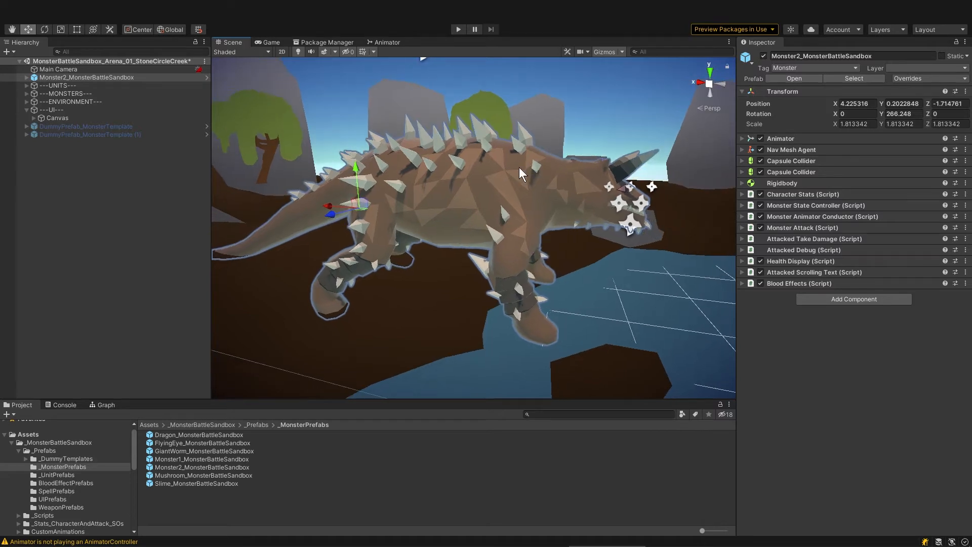
# - Set the shader of the Monster2 body's material to Universal Render Pipeline/Unlit
pyautogui.click(519, 168)
pyautogui.click(867, 292)
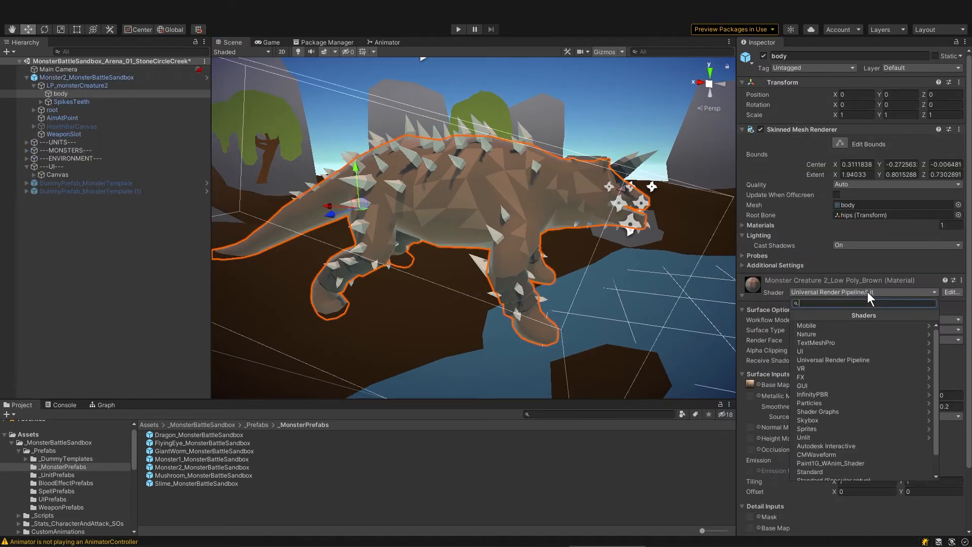
pyautogui.click(855, 359)
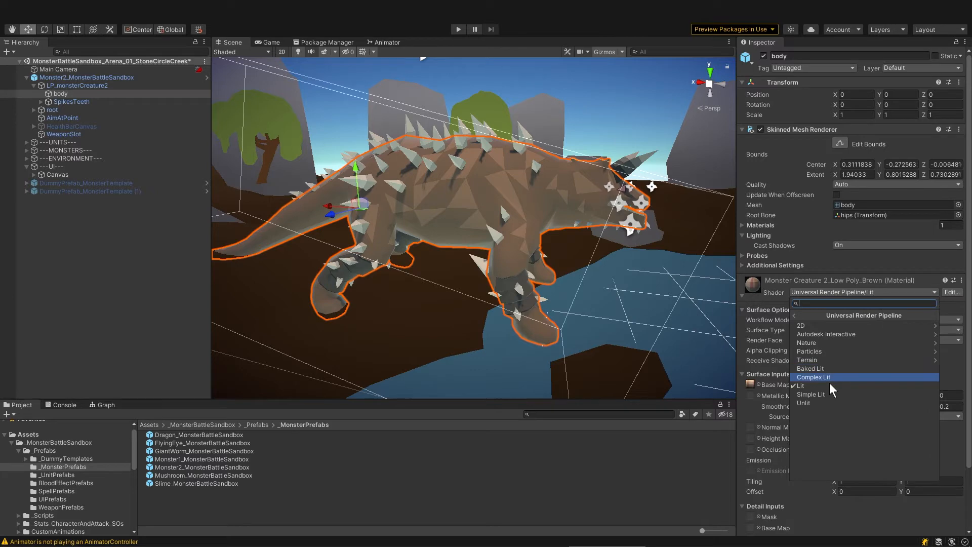
pyautogui.click(825, 401)
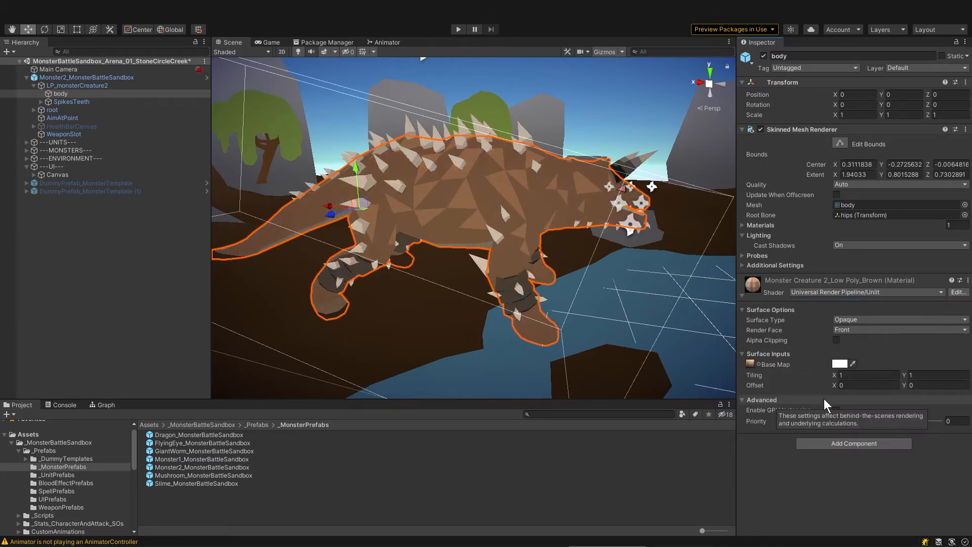
# - Look over the unlit monster and remove the Monster2_MonsterBattleSandbox instance from the arena
pyautogui.keyDown('alt'); pyautogui.moveTo(582, 262); pyautogui.dragTo(474, 182); pyautogui.keyUp('alt')
pyautogui.click(445, 149)
pyautogui.click(445, 149)
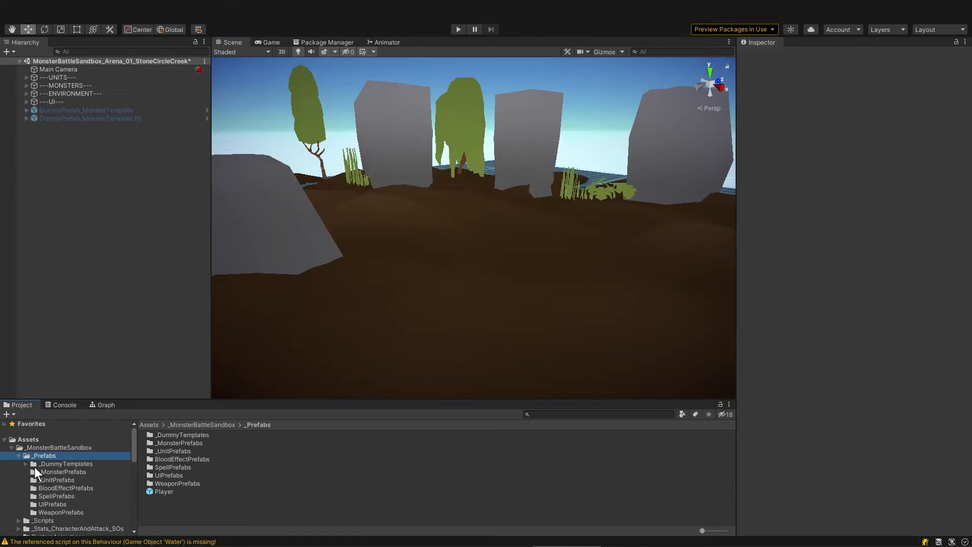
# - Place the FishUnit_SpearMelee prefab from _UnitPrefabs in the arena and frame it up close in the Scene view
pyautogui.click(41, 479)
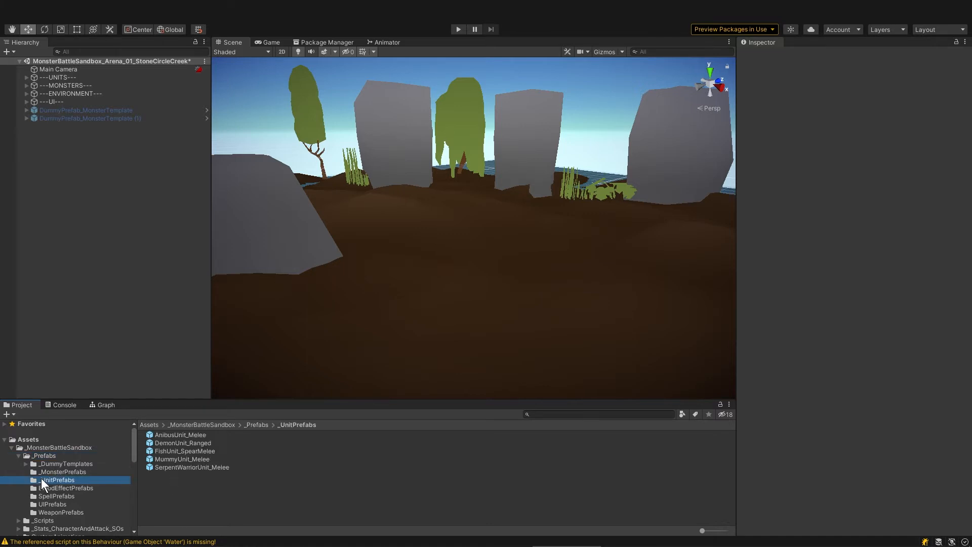
pyautogui.moveTo(193, 449); pyautogui.dragTo(451, 327)
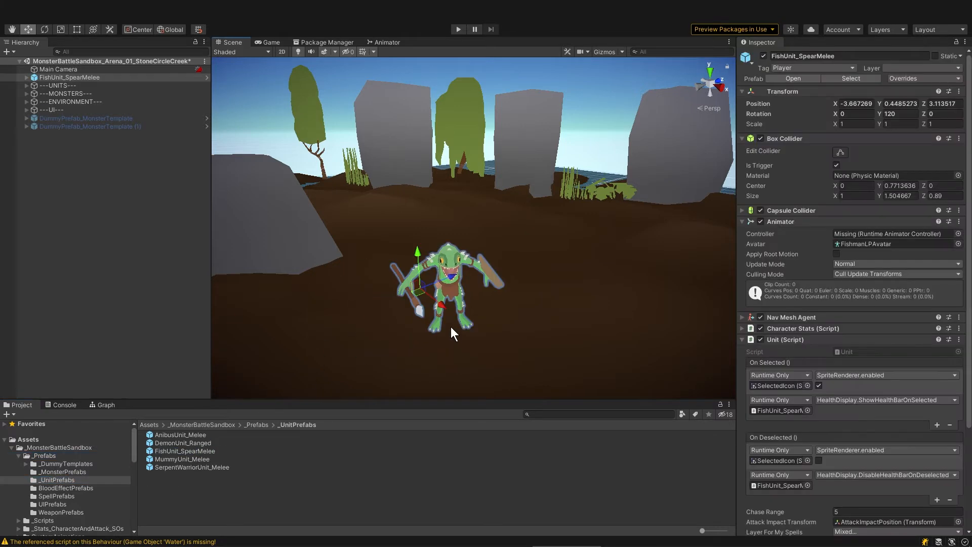
pyautogui.click(450, 257)
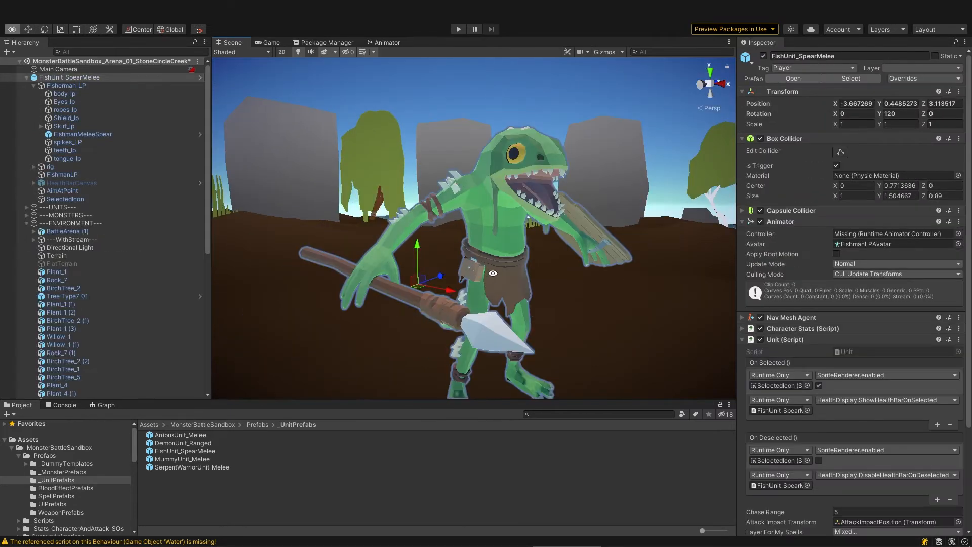
pyautogui.keyDown('alt'); pyautogui.moveTo(493, 271); pyautogui.dragTo(486, 258); pyautogui.keyUp('alt')
pyautogui.scroll(-3, 489, 250)
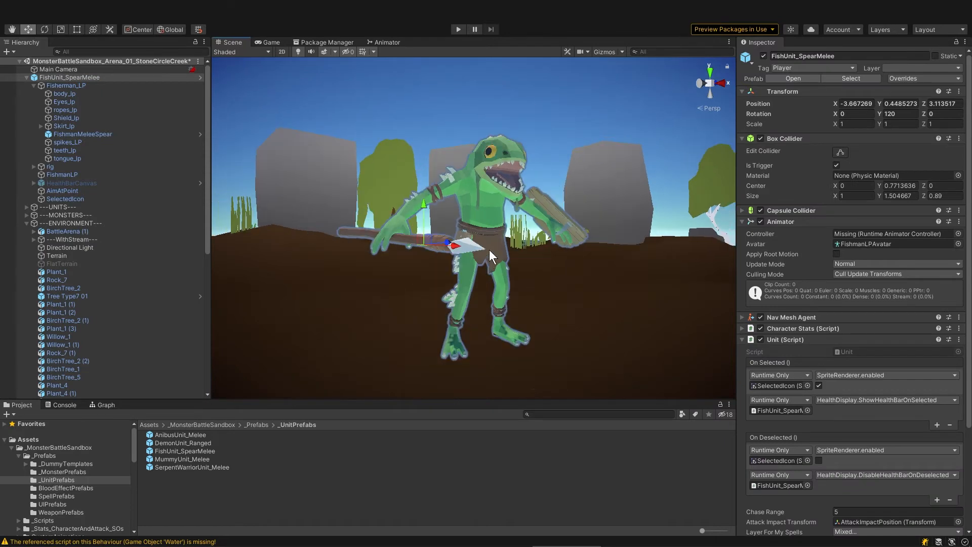
# - Set the shader of the fish unit's body_lp material to Universal Render Pipeline/Unlit
pyautogui.click(497, 218)
pyautogui.click(869, 302)
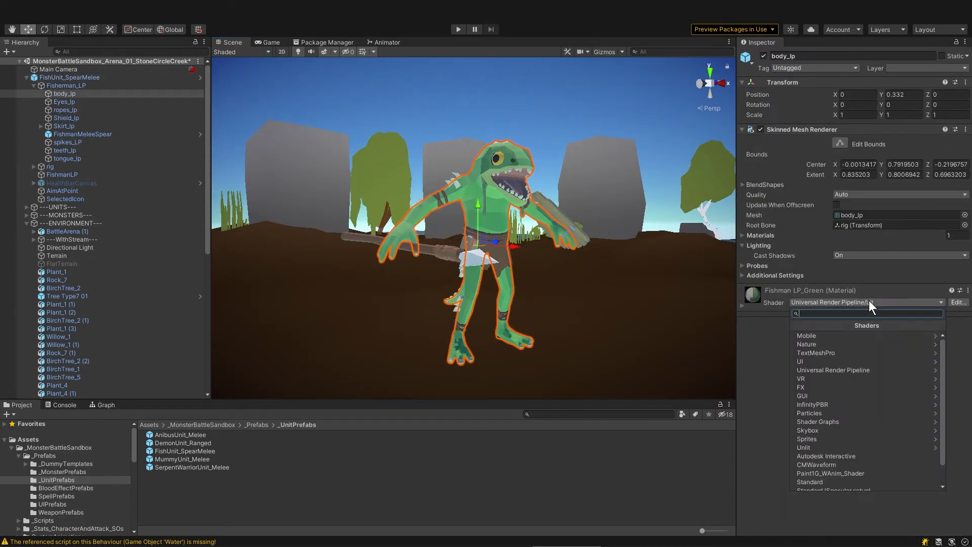
pyautogui.click(849, 370)
pyautogui.click(828, 412)
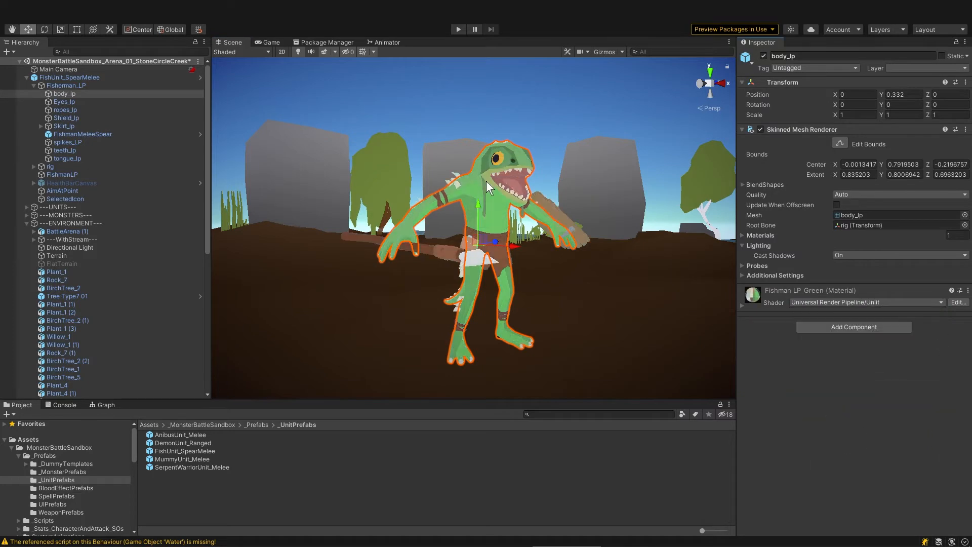
# - Run the scene in Play mode and watch the Fishmen unit fight Monster #2
pyautogui.hotkey('ctrl', 'p')
pyautogui.click(714, 52)
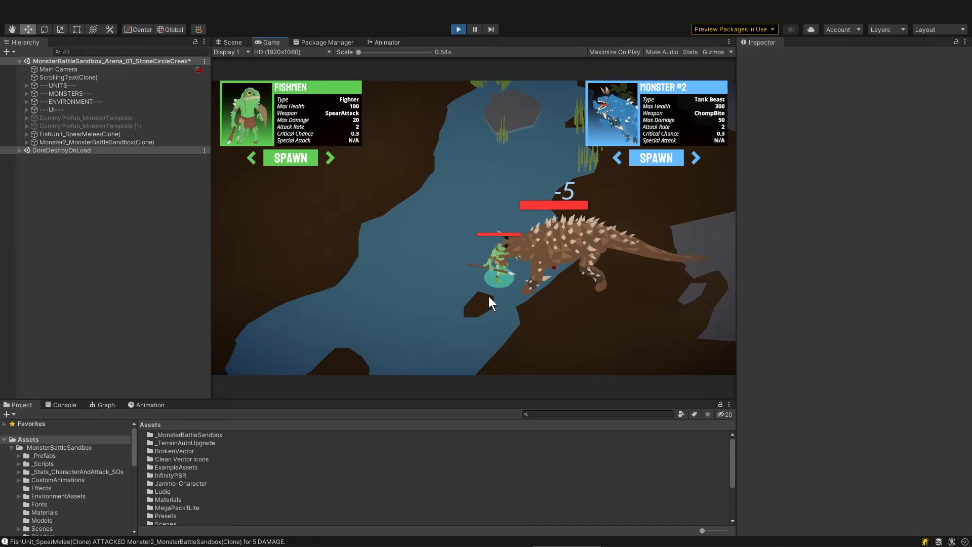
pyautogui.click(61, 405)
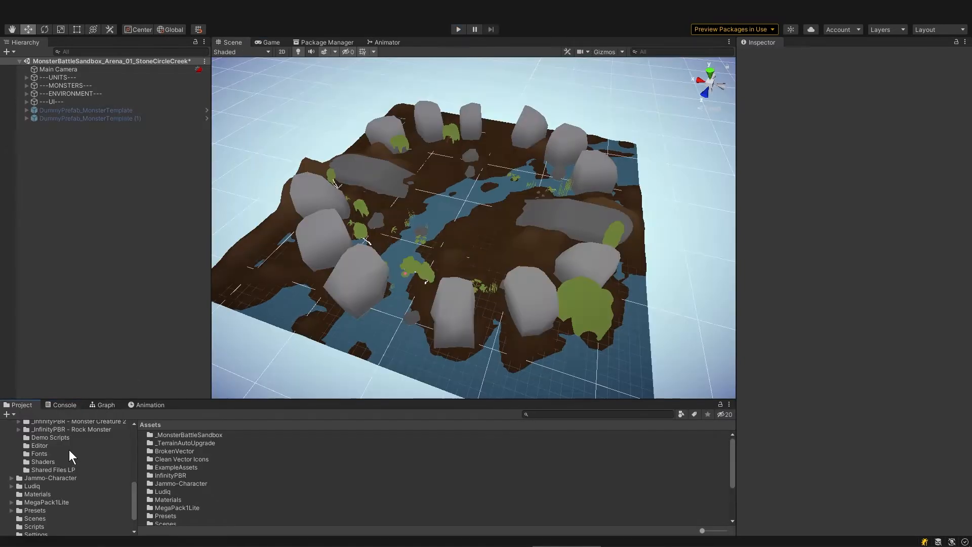
# - Add the RockMonster_LP prefab from the _Prefabs folder of _InfinityPBR - Rock Monster to the scene hierarchy
pyautogui.scroll(3, 70, 451)
pyautogui.click(71, 459)
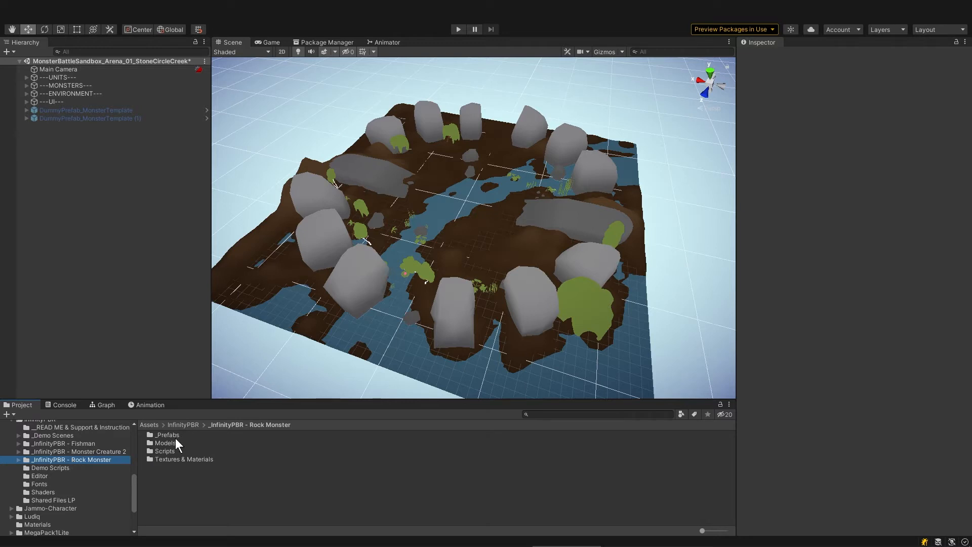
pyautogui.doubleClick(167, 434)
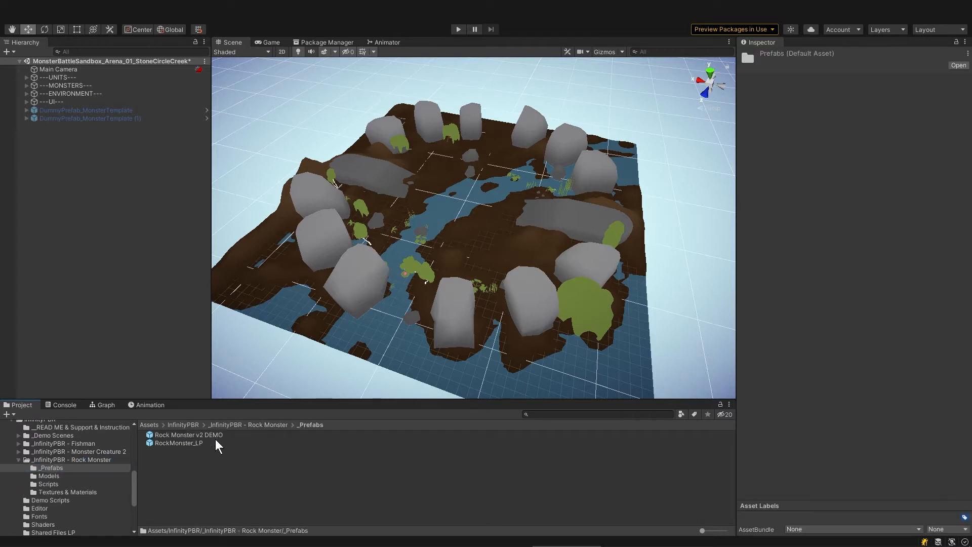
pyautogui.moveTo(193, 446); pyautogui.dragTo(84, 145)
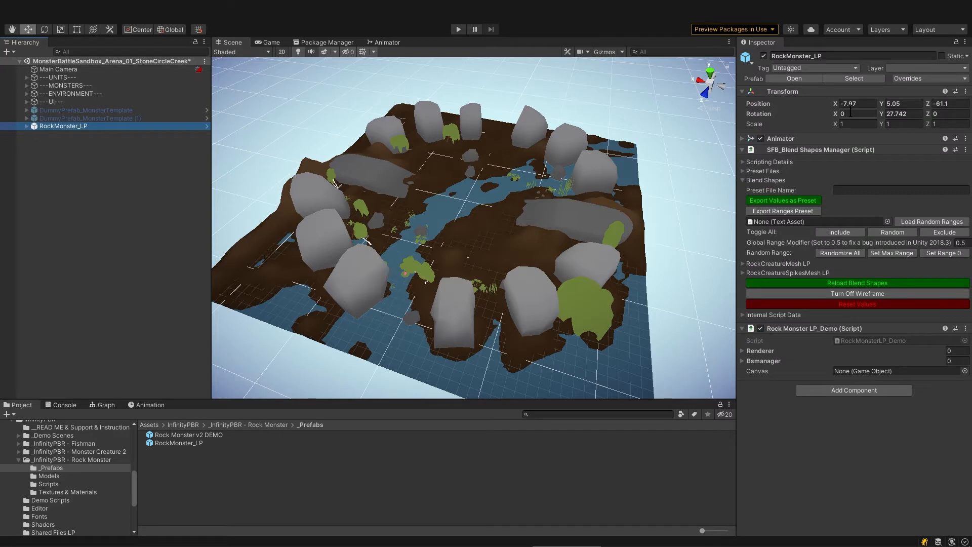
# - Reset RockMonster_LP to the origin by setting its position to 0, 0, 0 and its Y rotation to 0
pyautogui.click(856, 103)
pyautogui.write('0')
pyautogui.press('Tab')
pyautogui.write('0')
pyautogui.press('Tab')
pyautogui.press('Tab')
pyautogui.write('0')
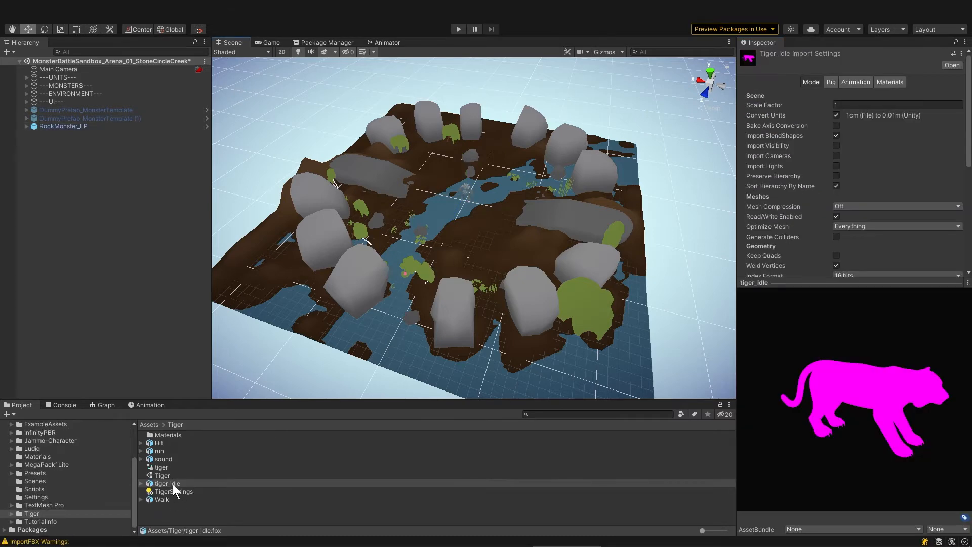
# - Add the tiger_idle model from the Tiger folder to the scene hierarchy and frame it in the Scene view
pyautogui.moveTo(167, 484); pyautogui.dragTo(112, 152)
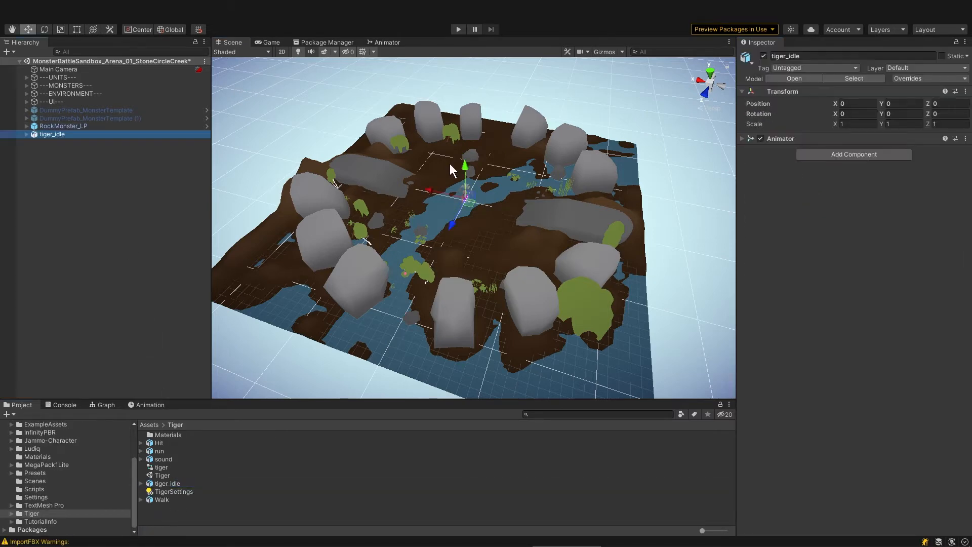
pyautogui.press('f')
pyautogui.keyDown('alt'); pyautogui.moveTo(599, 190); pyautogui.dragTo(416, 240); pyautogui.keyUp('alt')
# - Set the shaders of Tiger_Mesh's Texture and Eyes_outer materials to Universal Render Pipeline/Unlit
pyautogui.click(424, 232)
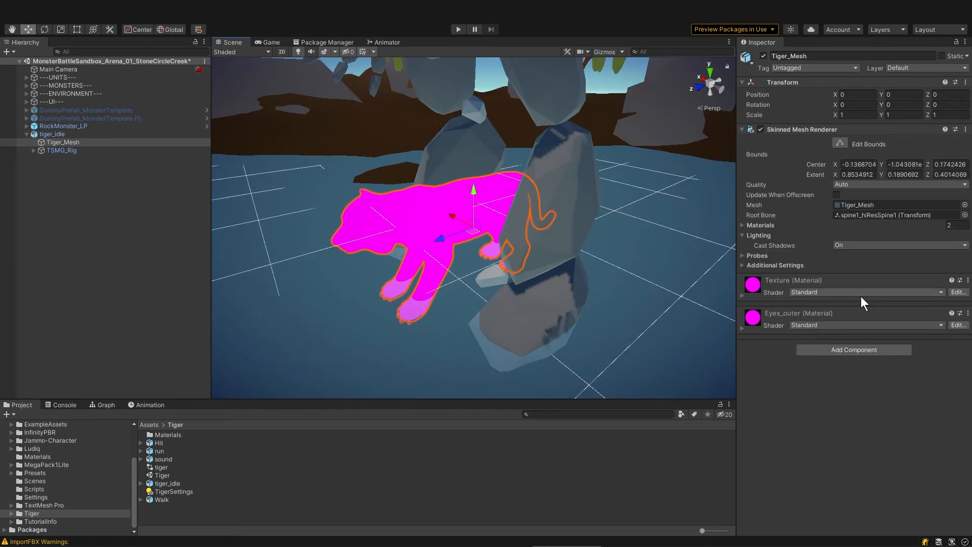
pyautogui.click(861, 295)
pyautogui.click(852, 360)
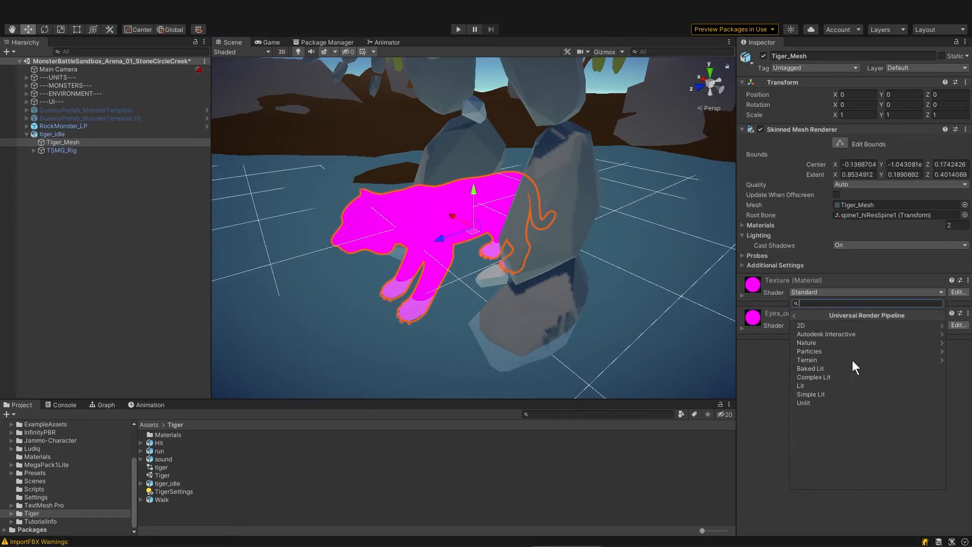
pyautogui.click(831, 403)
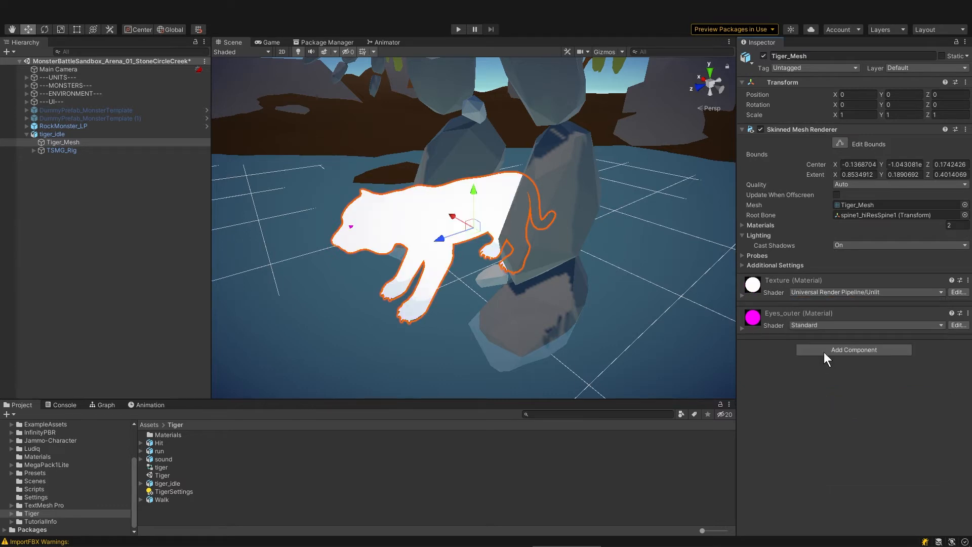
pyautogui.click(825, 325)
pyautogui.click(835, 394)
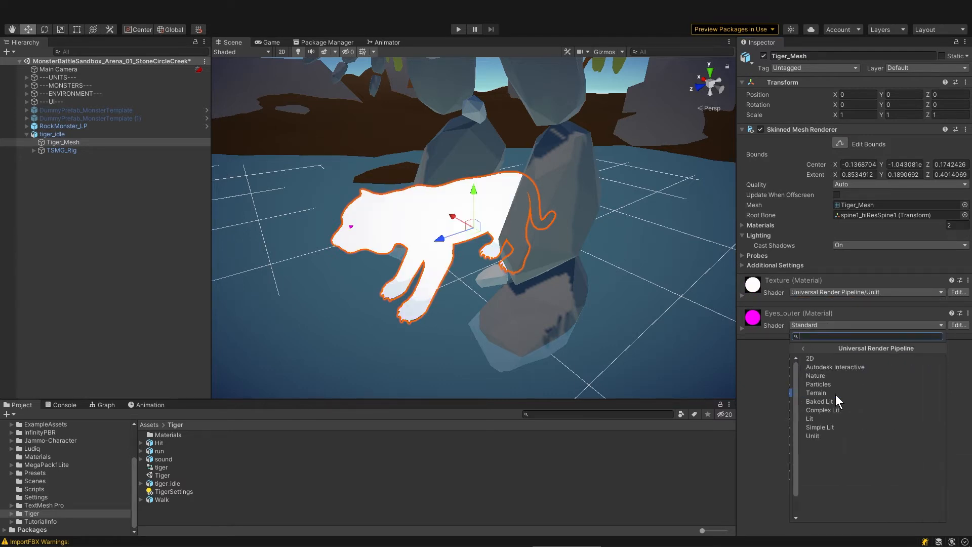
pyautogui.click(829, 434)
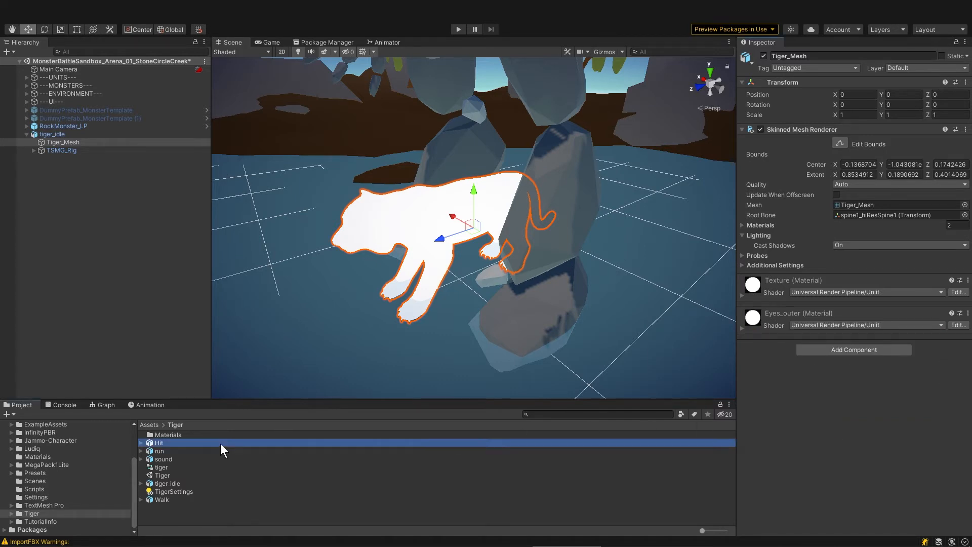
# - Assign the texture image from the tiger's Materials folder as the Base Map of the Texture material
pyautogui.doubleClick(172, 434)
pyautogui.click(742, 296)
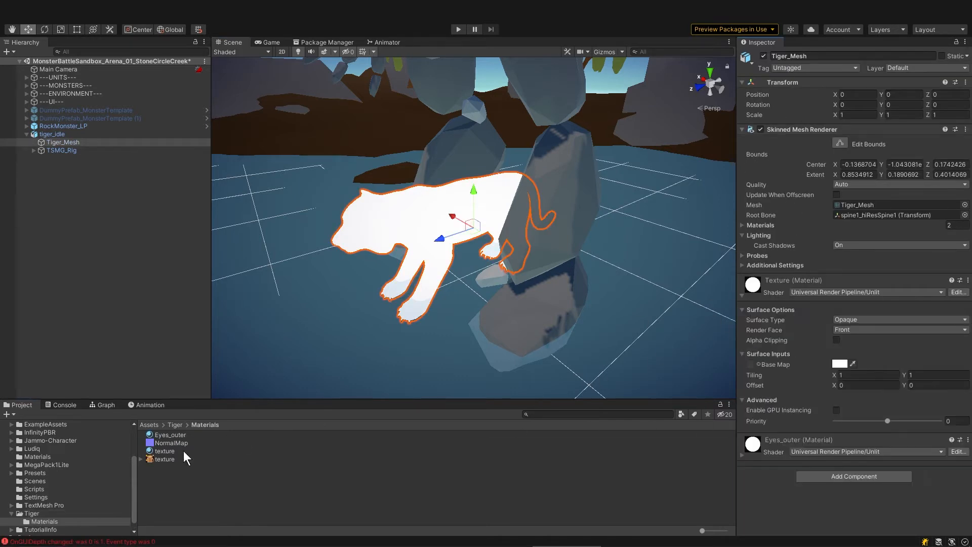
pyautogui.moveTo(158, 460); pyautogui.dragTo(751, 365)
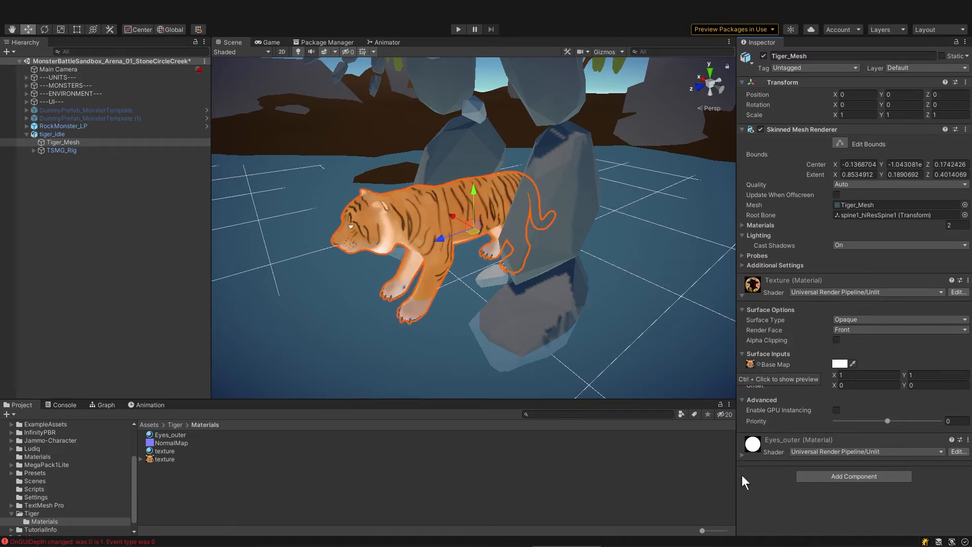
# - Set the Base Map color of the tiger's Eyes_outer material to black and view the tiger beside the rock monster
pyautogui.click(740, 455)
pyautogui.scroll(-3, 769, 468)
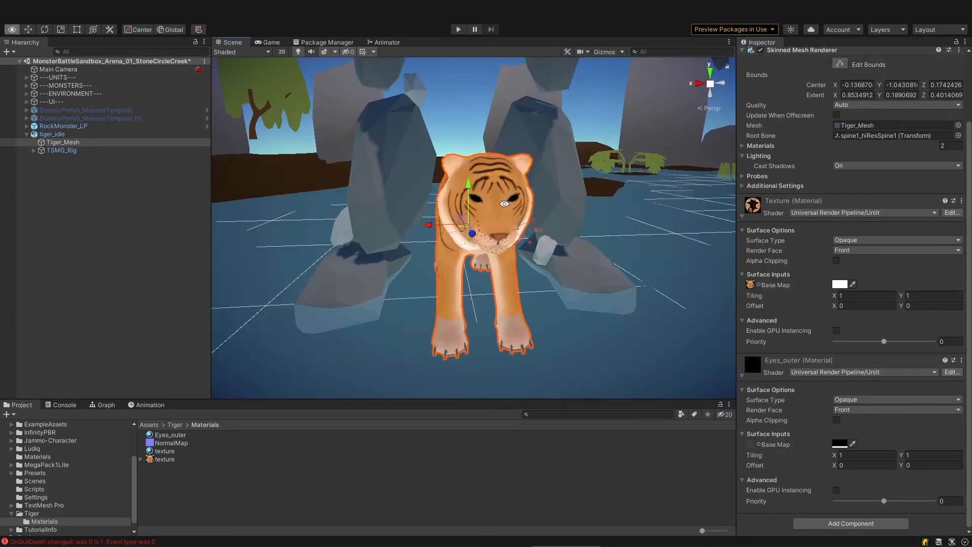
pyautogui.keyDown('alt'); pyautogui.moveTo(505, 204); pyautogui.dragTo(440, 191); pyautogui.keyUp('alt')
pyautogui.scroll(-5, 440, 191)
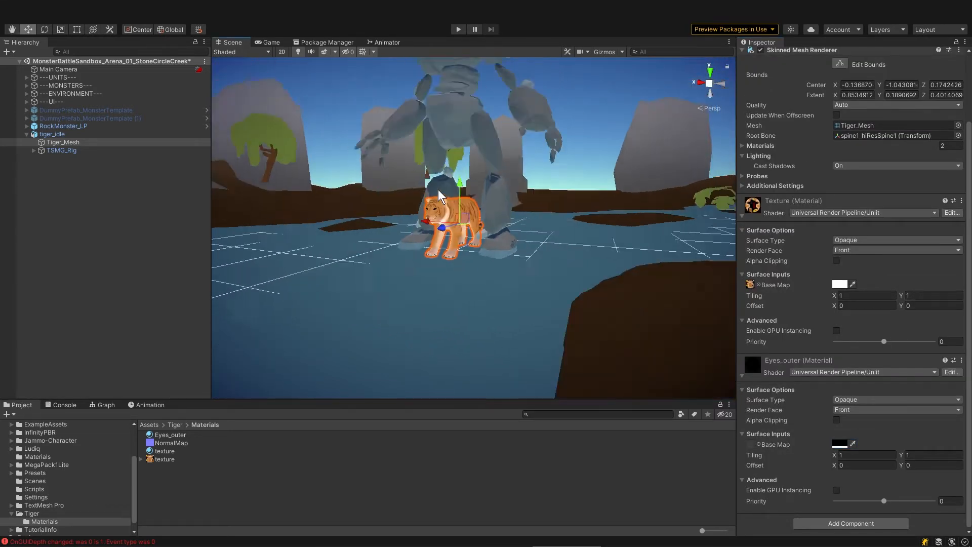
pyautogui.moveTo(441, 191); pyautogui.dragTo(408, 267, button='middle')
pyautogui.scroll(-2, 408, 267)
pyautogui.scroll(1, 446, 233)
# - Set the shader of RockCreatureMesh_LP's material to Shader Graphs/GradientHeightUrpShader and expand its properties
pyautogui.click(456, 220)
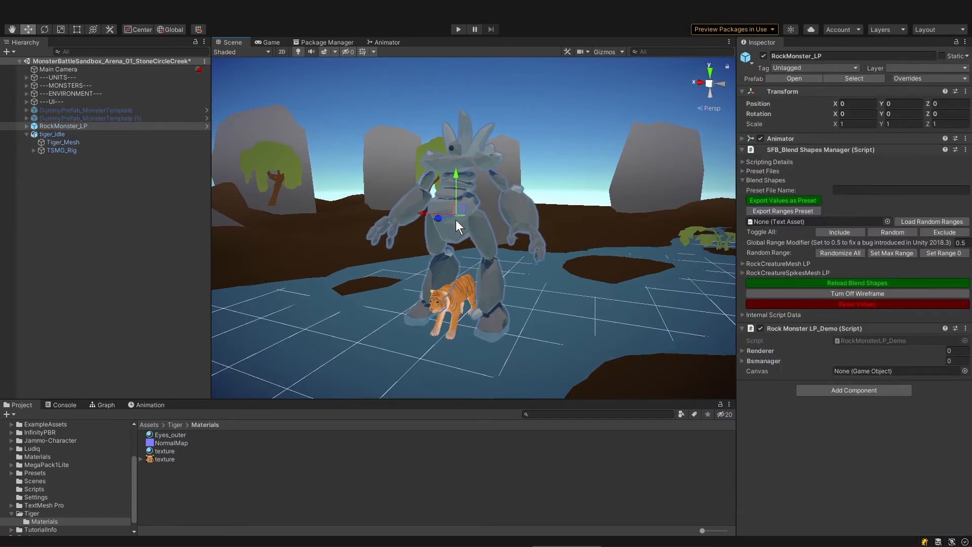
pyautogui.click(488, 229)
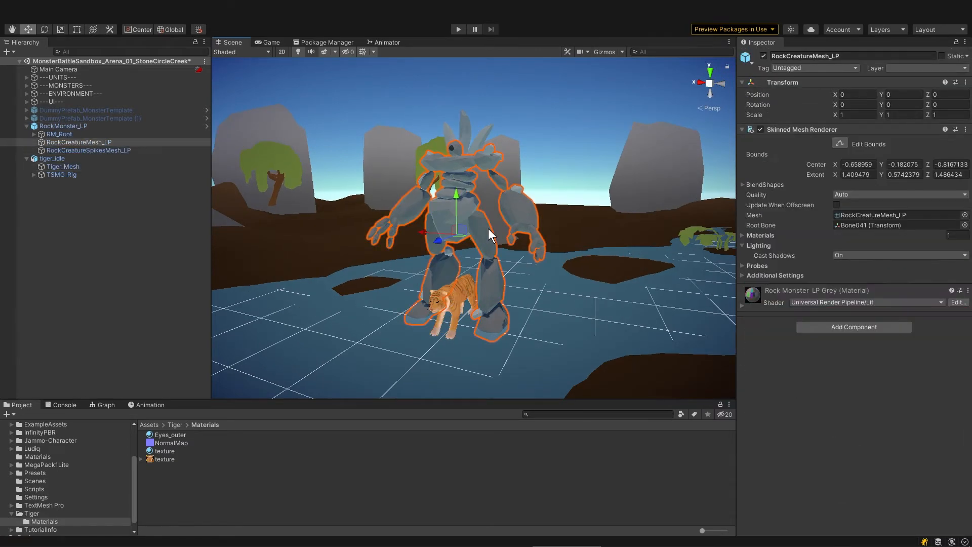
pyautogui.keyDown('alt'); pyautogui.moveTo(485, 234); pyautogui.dragTo(562, 233); pyautogui.keyUp('alt')
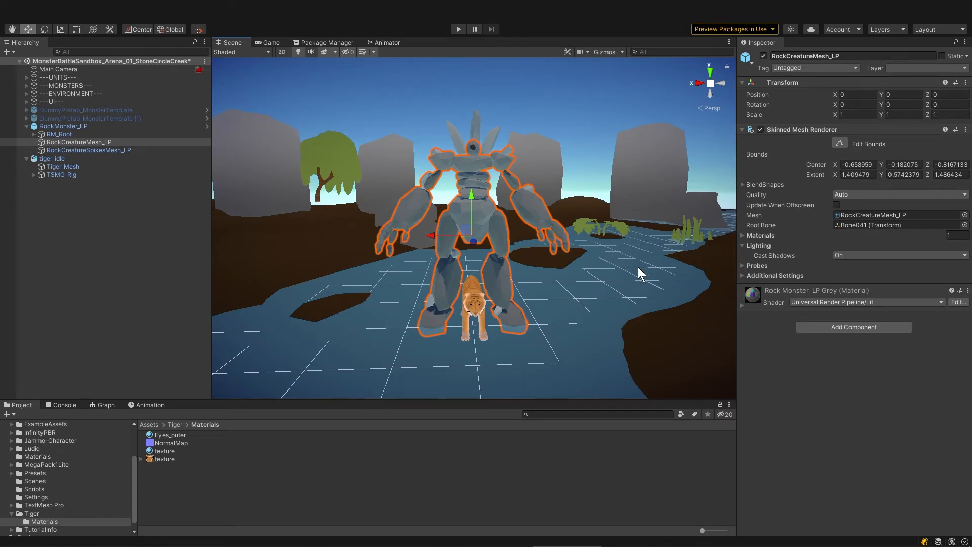
pyautogui.click(821, 301)
pyautogui.click(846, 428)
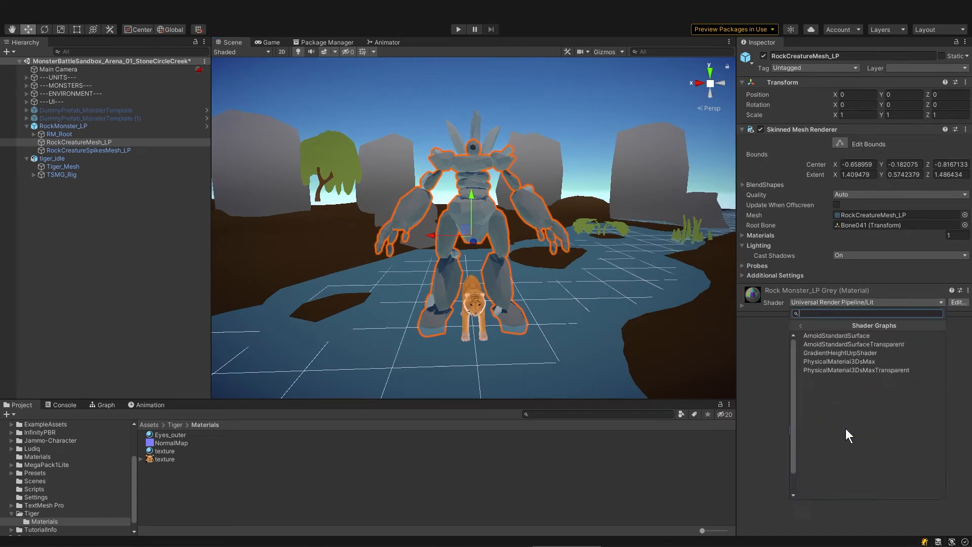
pyautogui.click(862, 353)
pyautogui.click(742, 306)
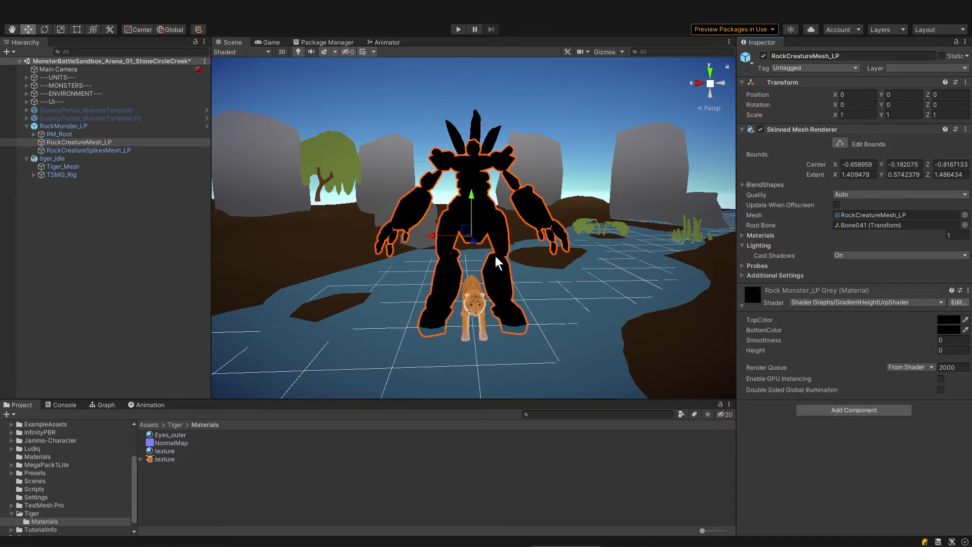
# - Adjust the rock monster gradient material's top and bottom colors together with its Smoothness and Height values
pyautogui.click(947, 327)
pyautogui.click(962, 295)
pyautogui.click(950, 320)
pyautogui.moveTo(923, 358); pyautogui.dragTo(886, 354)
pyautogui.click(963, 294)
pyautogui.click(955, 352)
pyautogui.click(956, 342)
pyautogui.click(950, 320)
pyautogui.click(932, 500)
pyautogui.click(963, 295)
# - Switch to the Game view and deactivate the tiger_idle object
pyautogui.click(269, 42)
pyautogui.click(52, 159)
pyautogui.click(764, 56)
# - Refine the gradient material's TopColor and rotate RockMonster_LP to -180.36 degrees about Y
pyautogui.click(79, 142)
pyautogui.click(950, 321)
pyautogui.click(963, 294)
pyautogui.click(64, 126)
pyautogui.click(955, 295)
# - Set the rock monster gradient material's BottomColor to light blue, hex B5E2FB
pyautogui.click(79, 142)
pyautogui.click(950, 329)
pyautogui.moveTo(863, 393); pyautogui.dragTo(877, 417)
pyautogui.click(963, 295)
pyautogui.moveTo(911, 344); pyautogui.dragTo(938, 350)
pyautogui.moveTo(935, 341); pyautogui.dragTo(906, 360)
pyautogui.click(949, 330)
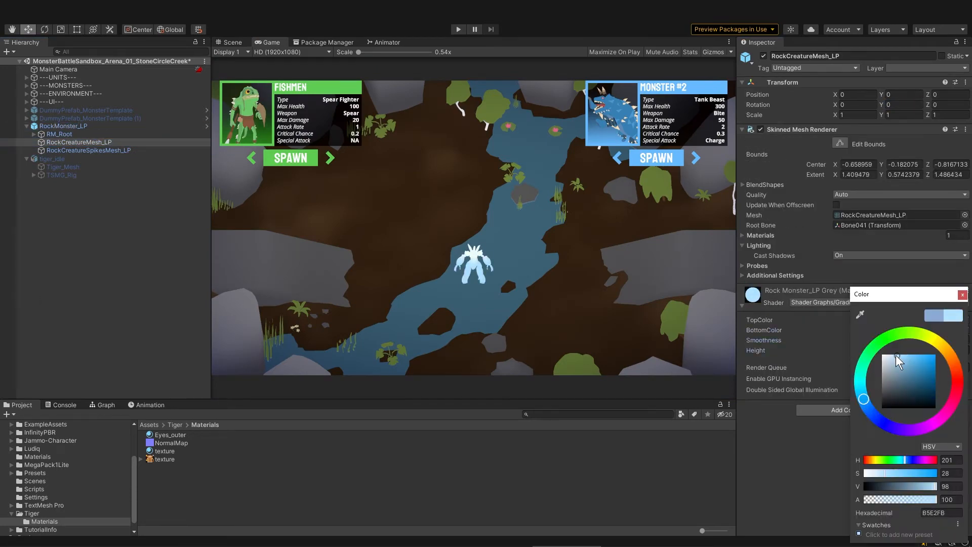
pyautogui.click(962, 295)
# - Collapse RockMonster_LP and tiger_idle in the scene hierarchy and clear the selection
pyautogui.click(63, 151)
pyautogui.click(27, 126)
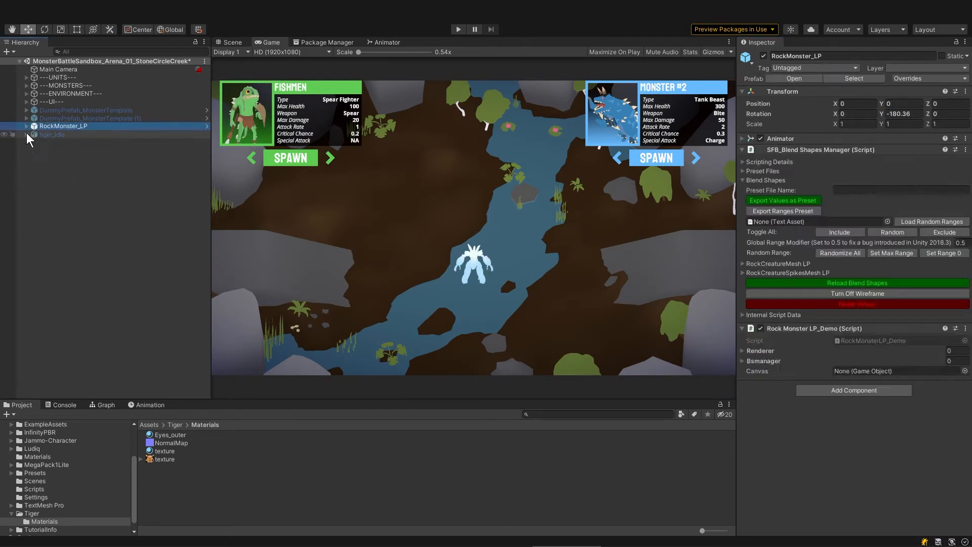
pyautogui.click(27, 134)
pyautogui.click(71, 165)
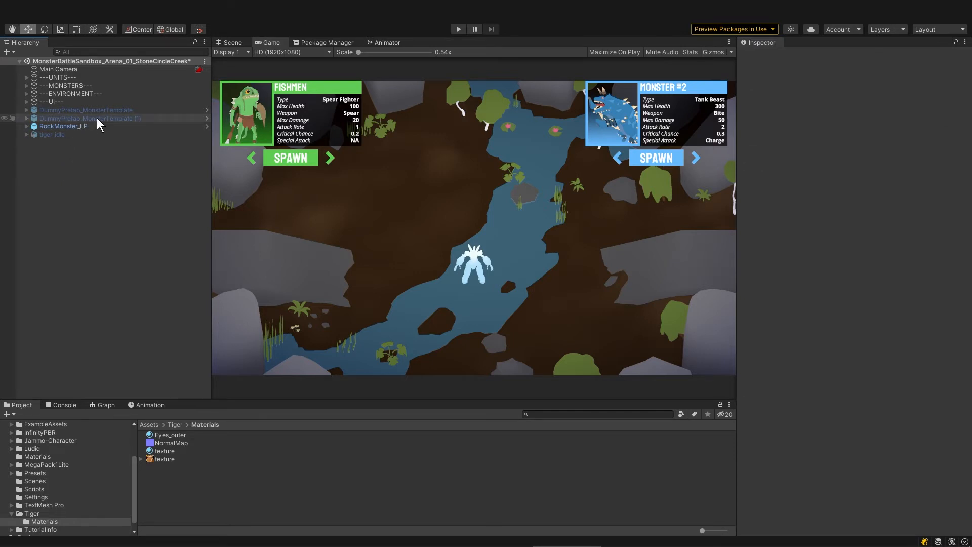
# - Unpack the DummyPrefab_MonsterTemplate (1) prefab instance, expand its children and activate the object
pyautogui.click(97, 119)
pyautogui.rightClick(104, 118)
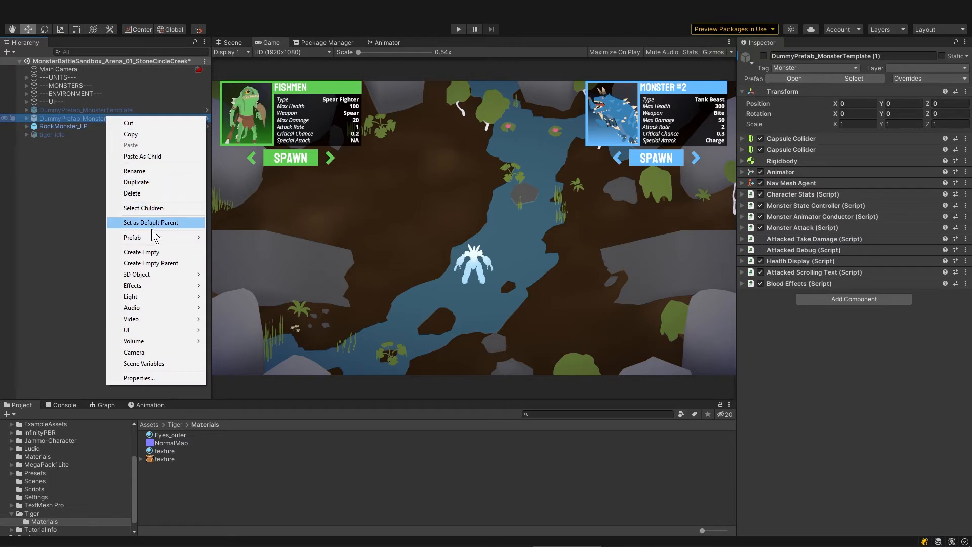
pyautogui.moveTo(169, 238)
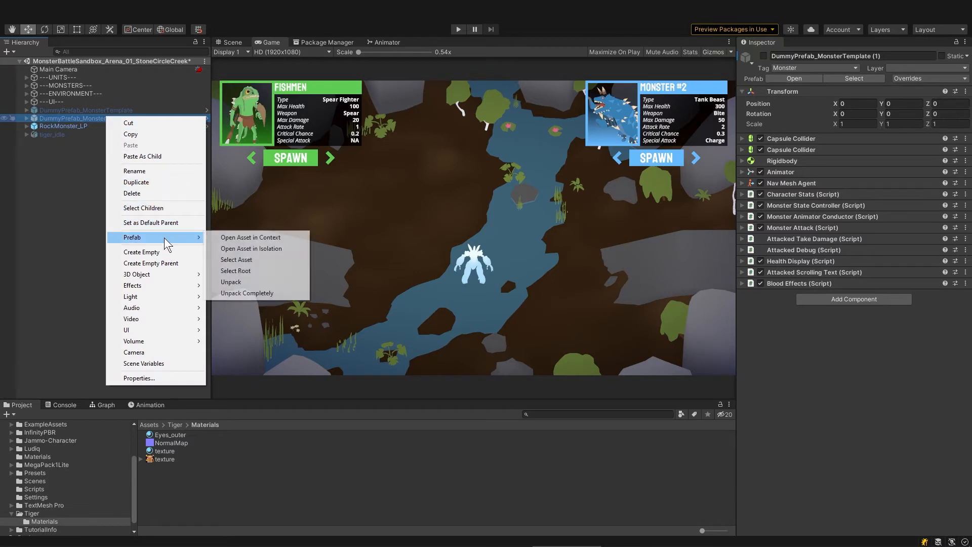
pyautogui.click(254, 282)
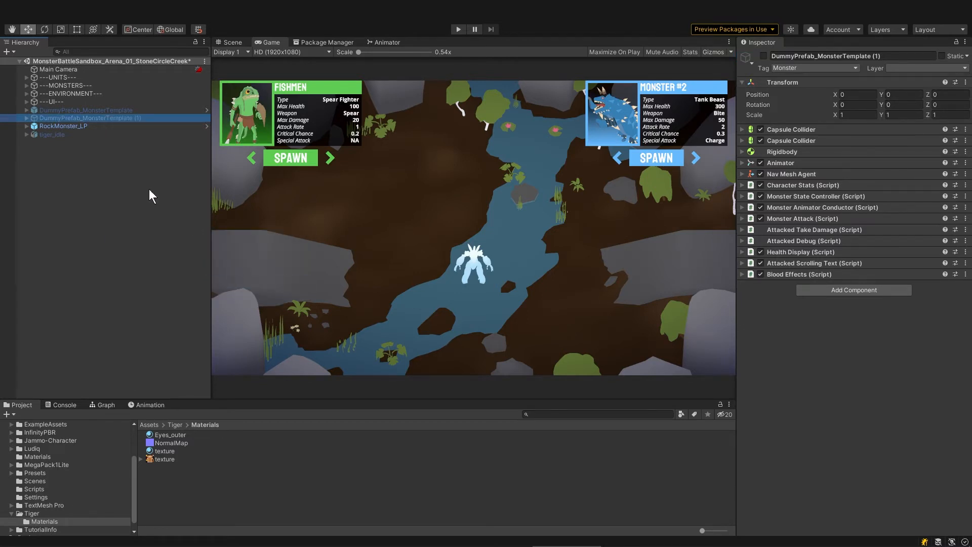
pyautogui.click(26, 118)
pyautogui.hotkey('alt', 'shift', 'a')
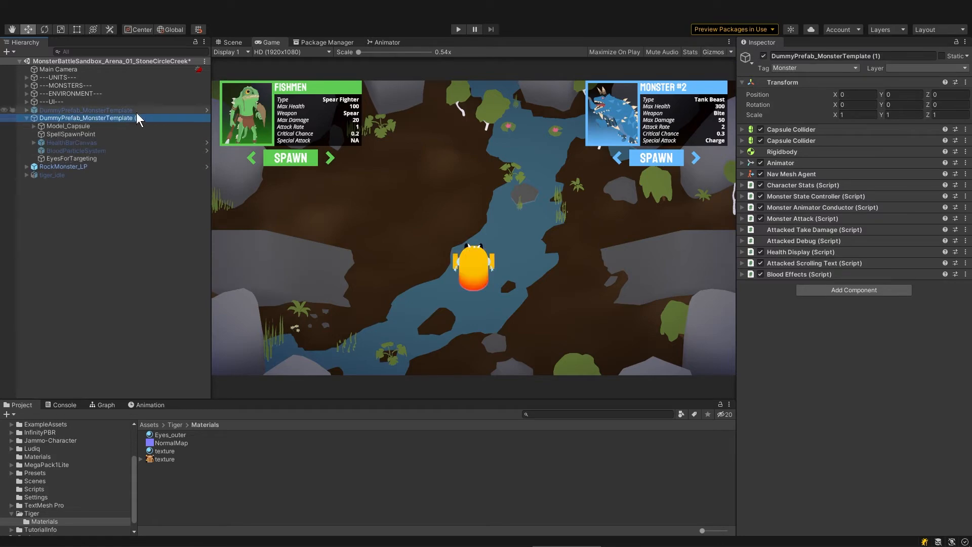
# - Switch to the Scene view, completely unpack the RockMonster_LP prefab instance and expand its children
pyautogui.click(236, 42)
pyautogui.keyDown('alt'); pyautogui.moveTo(522, 258); pyautogui.dragTo(869, 263); pyautogui.keyUp('alt')
pyautogui.moveTo(480, 247); pyautogui.dragTo(527, 253, button='middle')
pyautogui.keyDown('alt'); pyautogui.moveTo(520, 255); pyautogui.dragTo(527, 238); pyautogui.keyUp('alt')
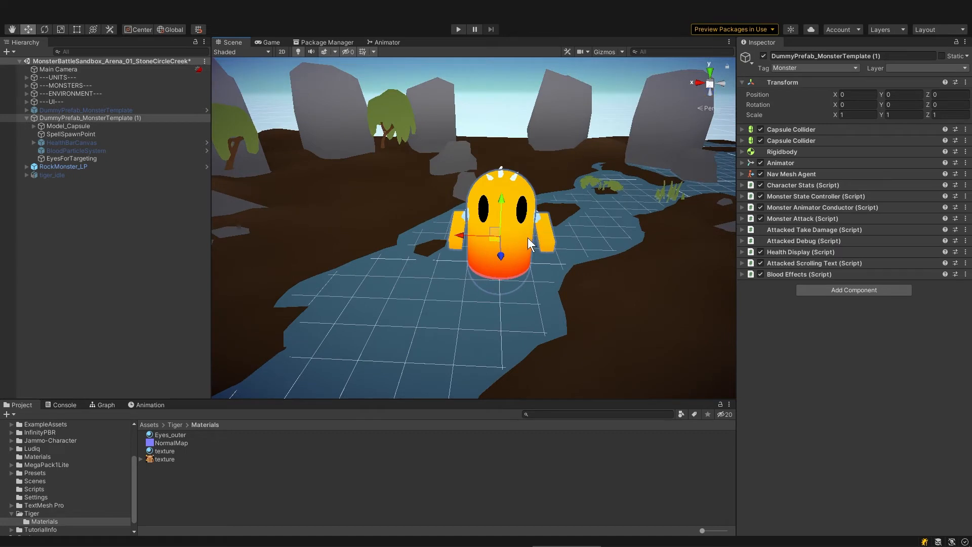
pyautogui.click(99, 168)
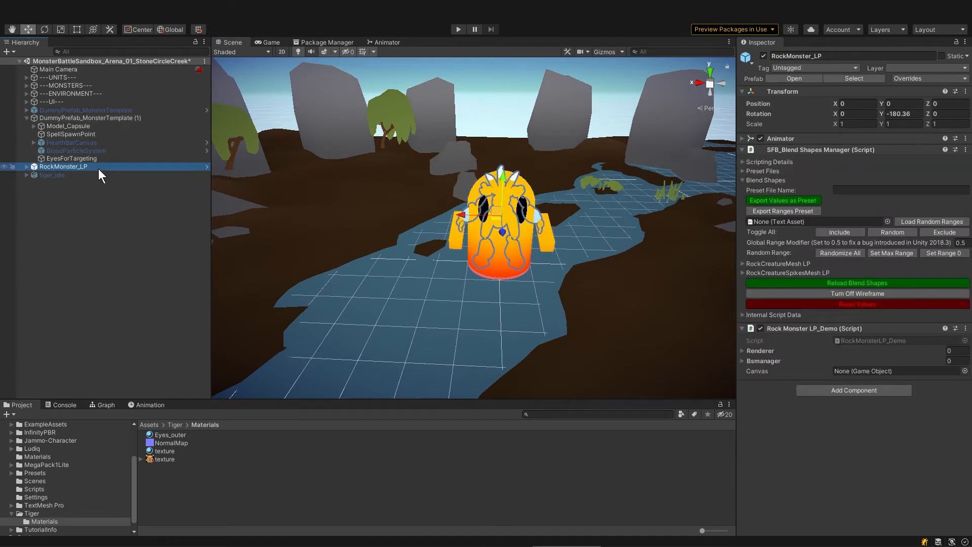
pyautogui.rightClick(98, 170)
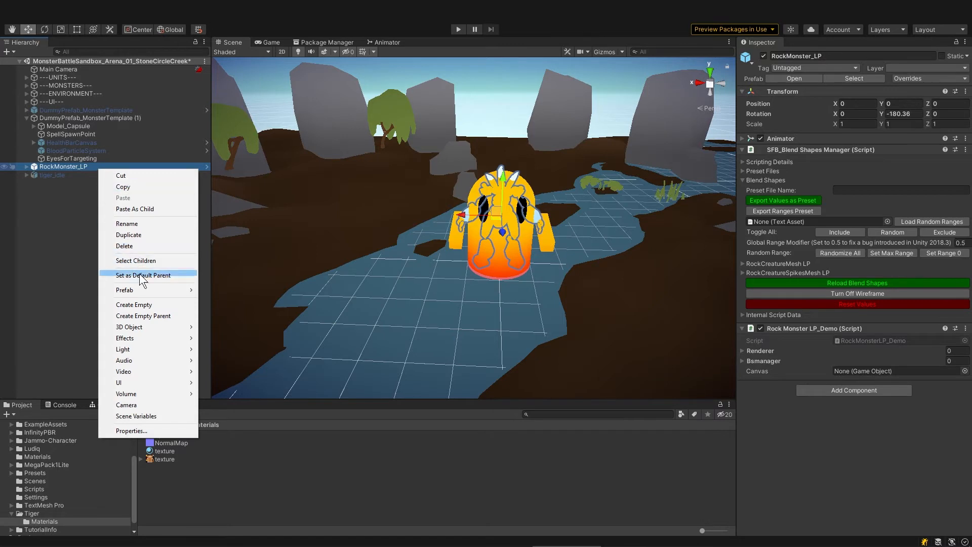
pyautogui.moveTo(144, 290)
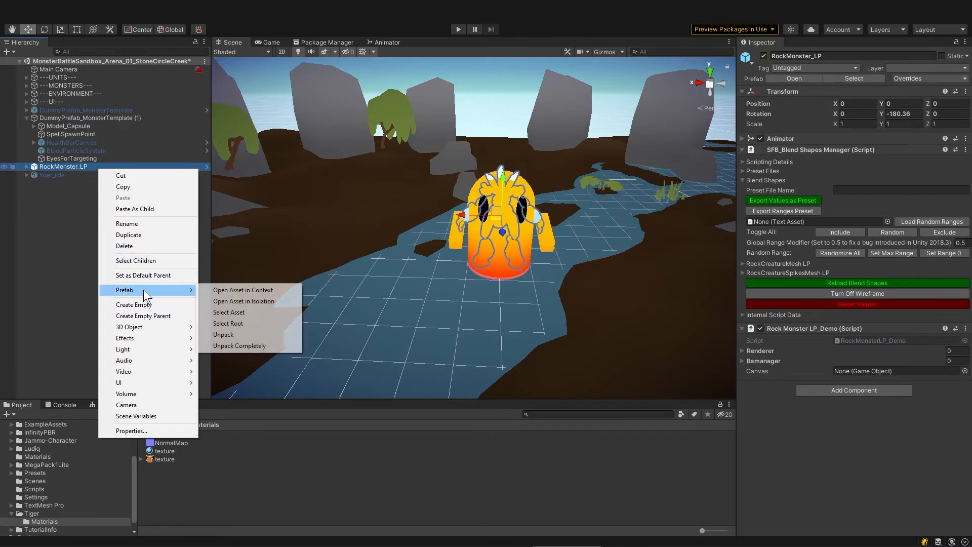
pyautogui.click(250, 342)
pyautogui.click(26, 166)
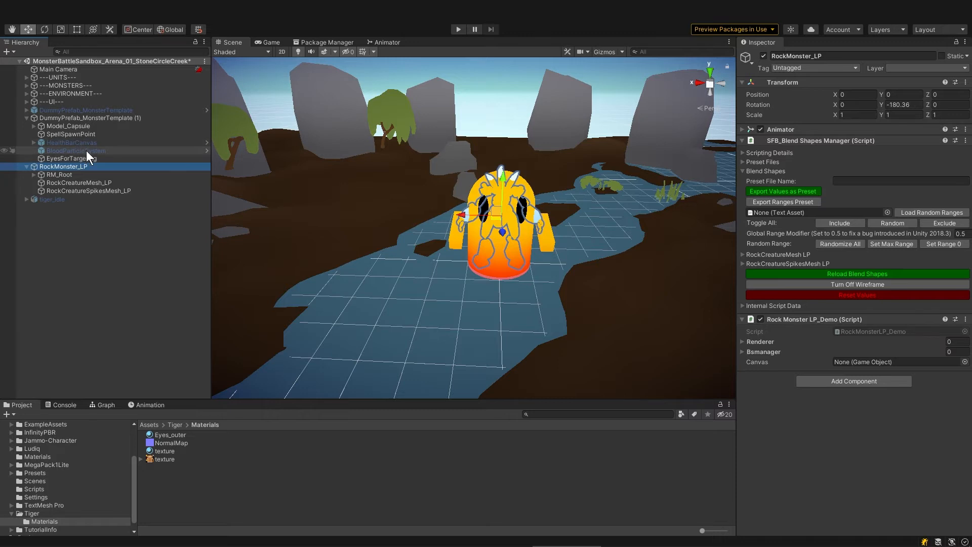
# - Set RockMonster_LP's Y rotation to 0 and locate the controller asset used by its Animator component
pyautogui.click(743, 129)
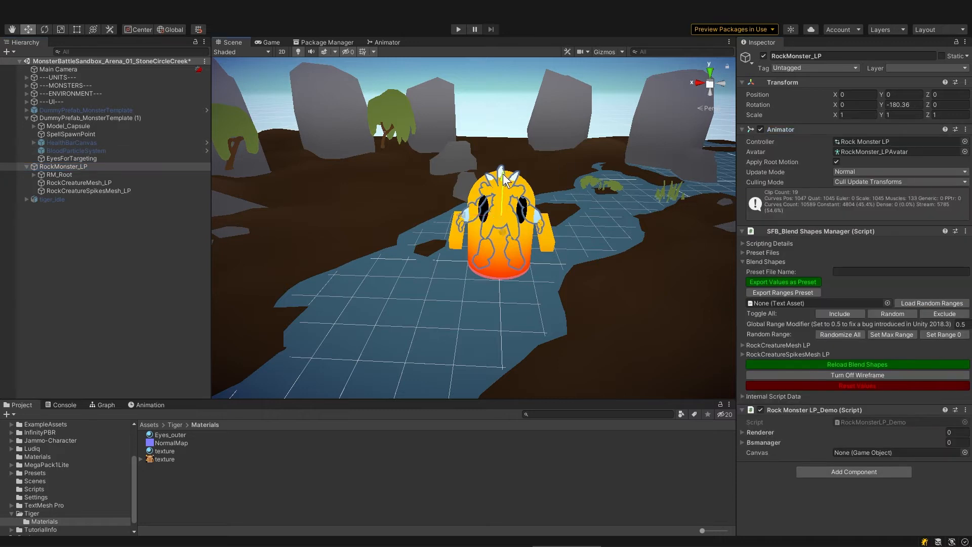
pyautogui.click(901, 105)
pyautogui.write('0')
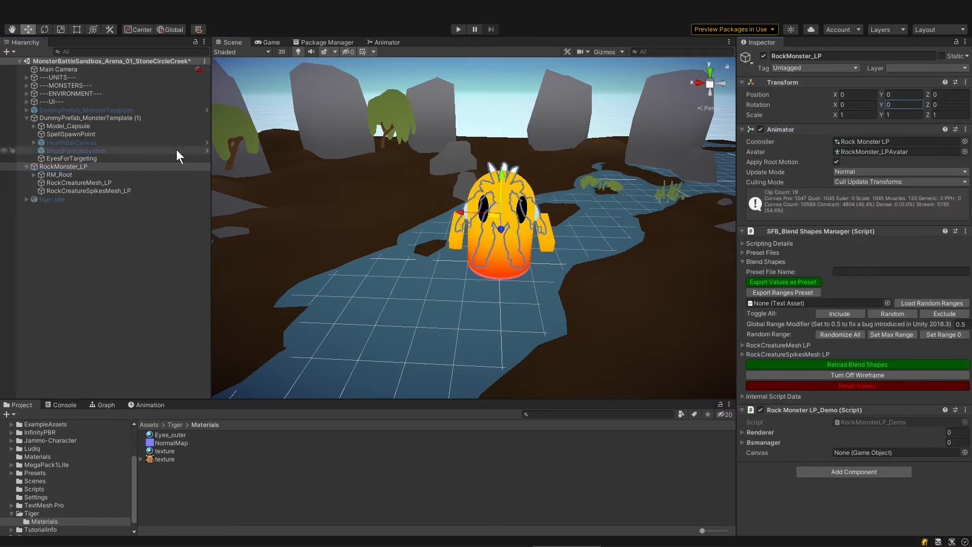
pyautogui.click(110, 175)
pyautogui.keyDown('alt'); pyautogui.moveTo(336, 195); pyautogui.dragTo(363, 190); pyautogui.keyUp('alt')
pyautogui.click(74, 166)
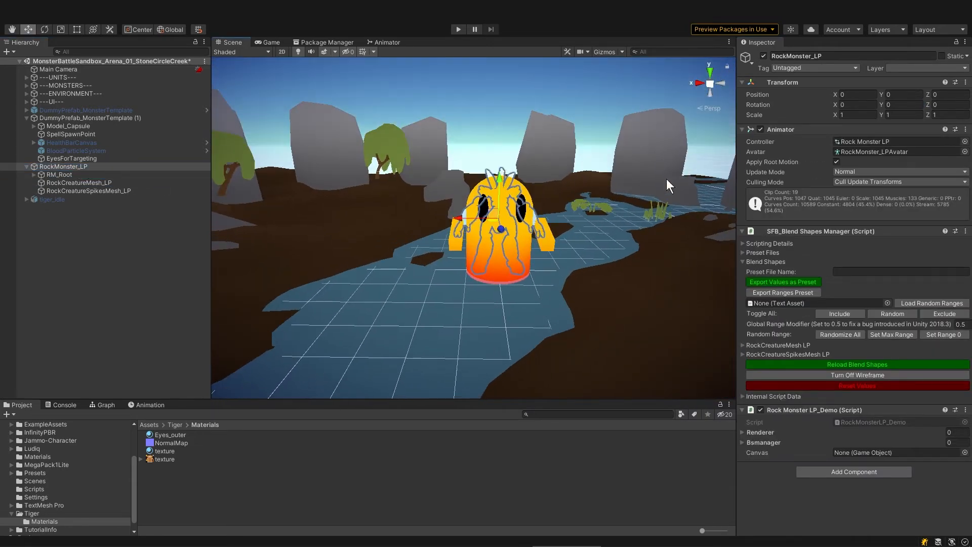
pyautogui.click(870, 141)
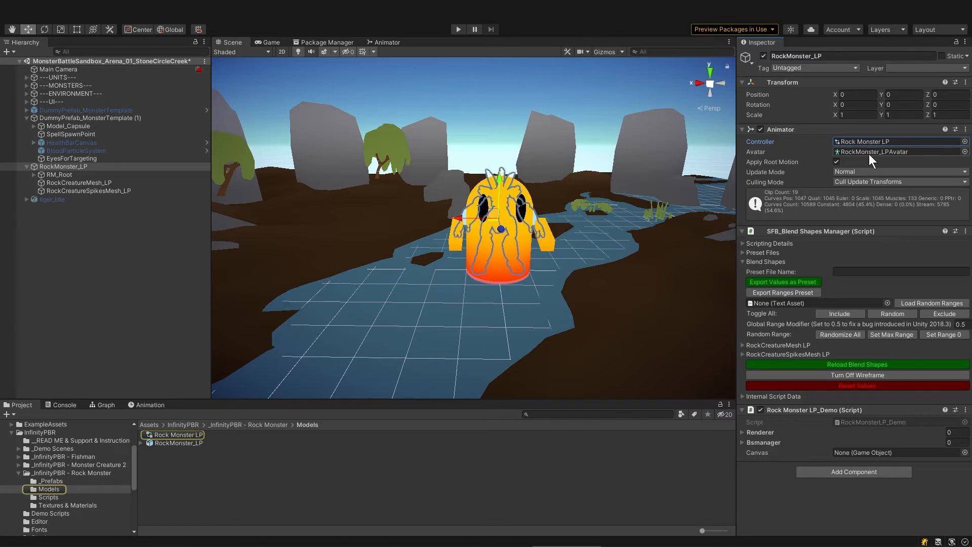
pyautogui.click(870, 141)
# - Assign the tiger animator controller from the Tiger folder to the Animator of tiger_idle
pyautogui.click(63, 197)
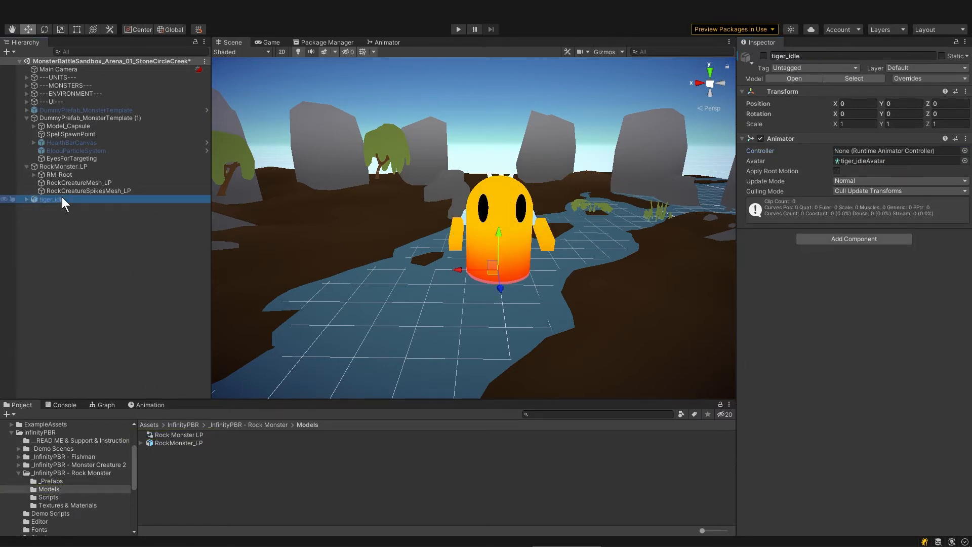
pyautogui.click(853, 162)
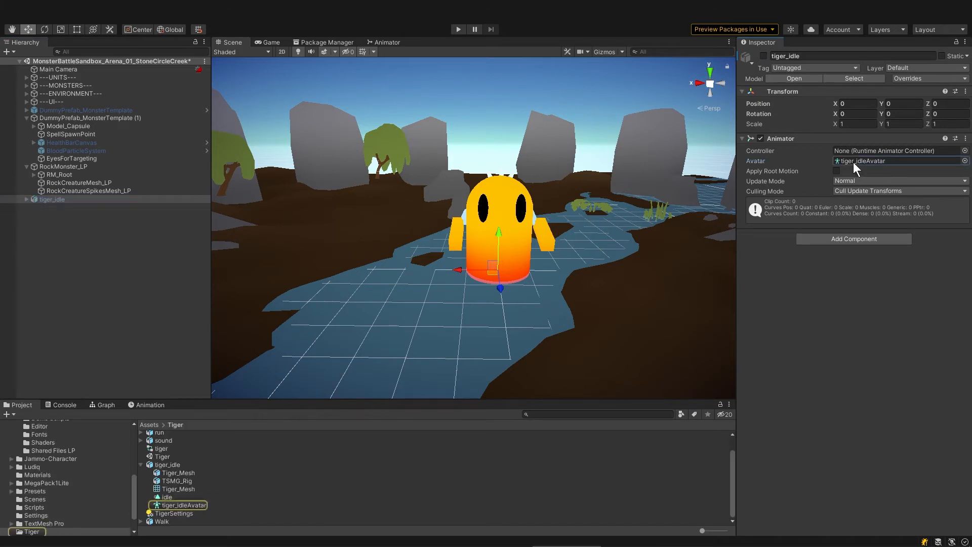
pyautogui.click(143, 465)
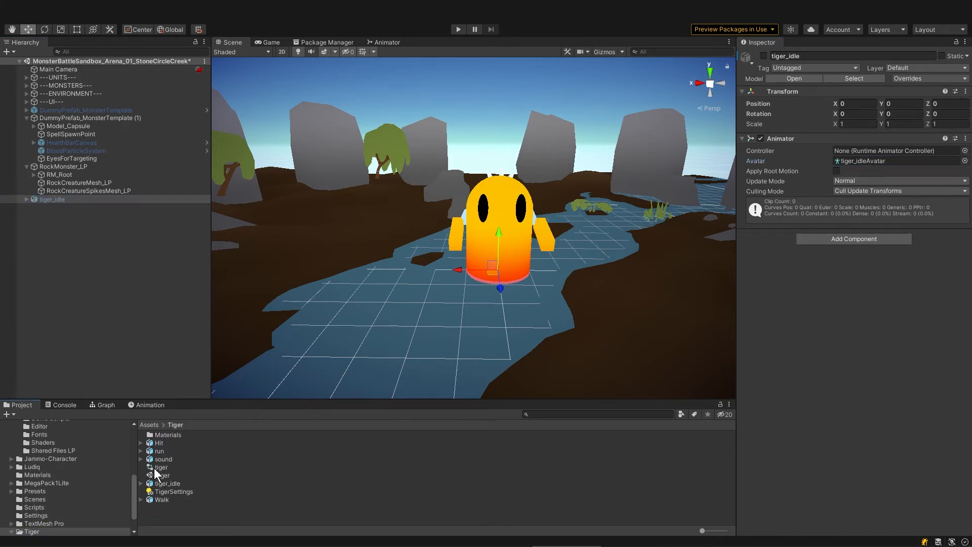
pyautogui.moveTo(161, 467); pyautogui.dragTo(876, 151)
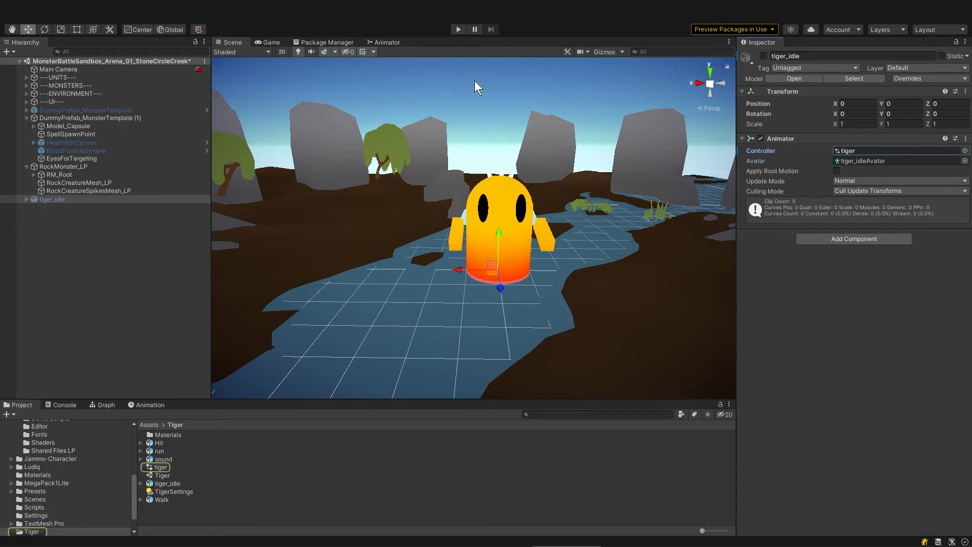
# - Examine the Animator state graphs of tiger_idle and RockMonster_LP, and return to the Scene view
pyautogui.click(387, 42)
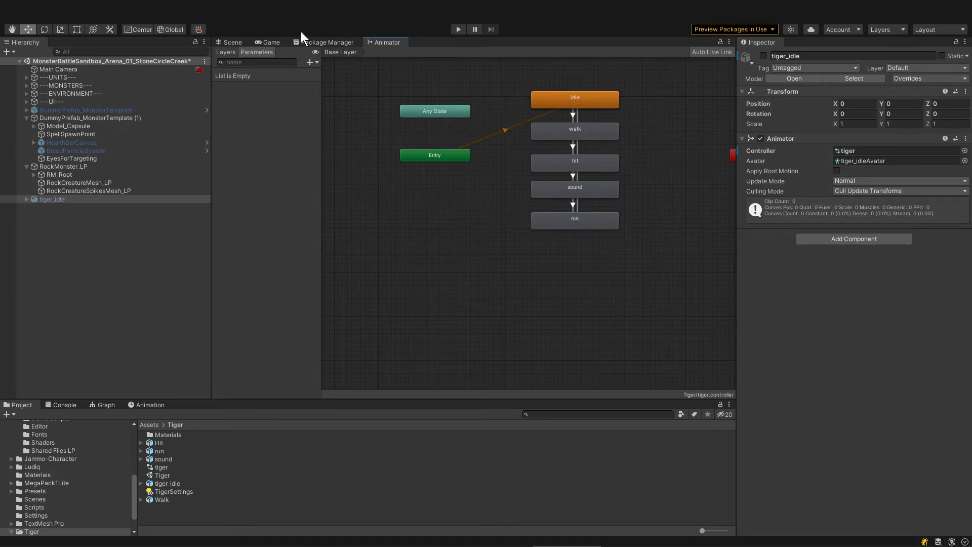
pyautogui.click(83, 166)
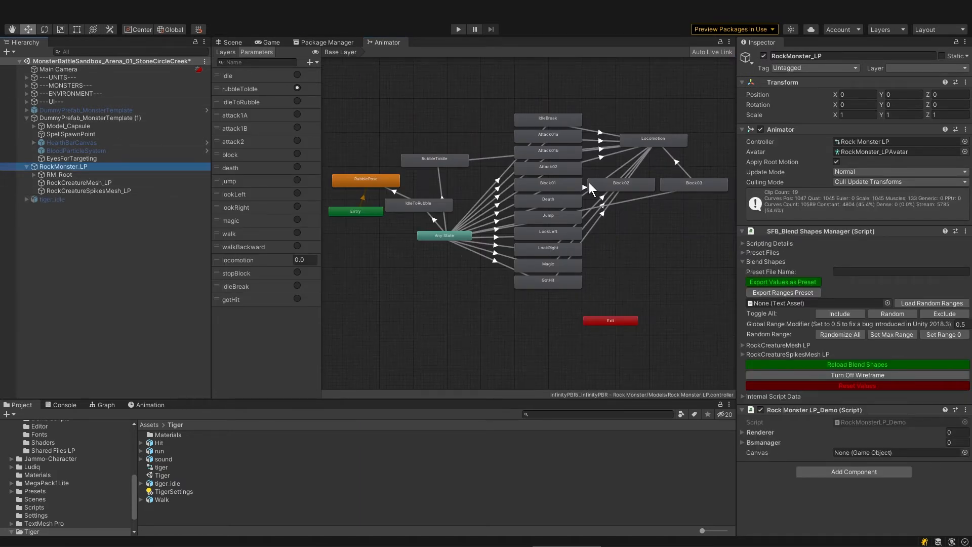
pyautogui.click(232, 42)
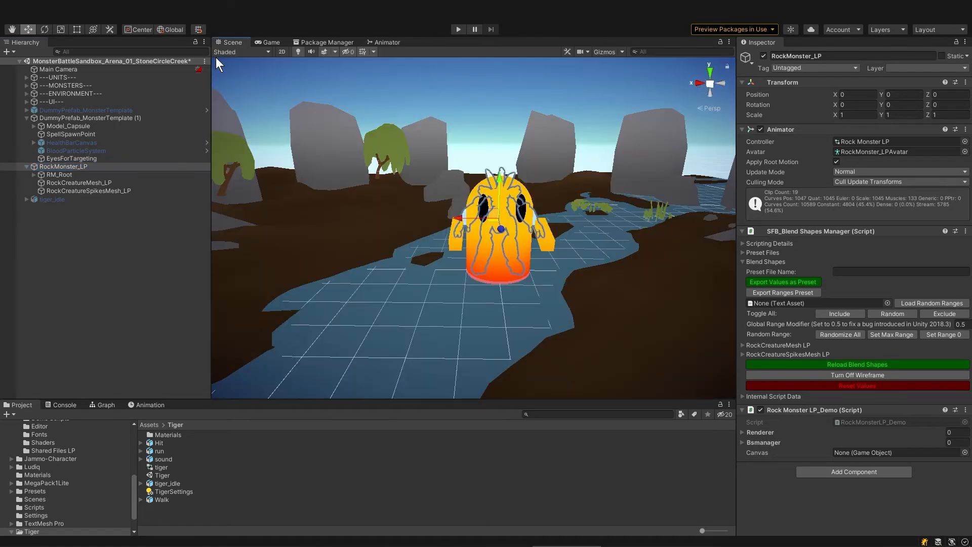
# - Locate RockMonster_LP's animator controller in the project and duplicate the Rock Monster LP controller asset
pyautogui.click(851, 141)
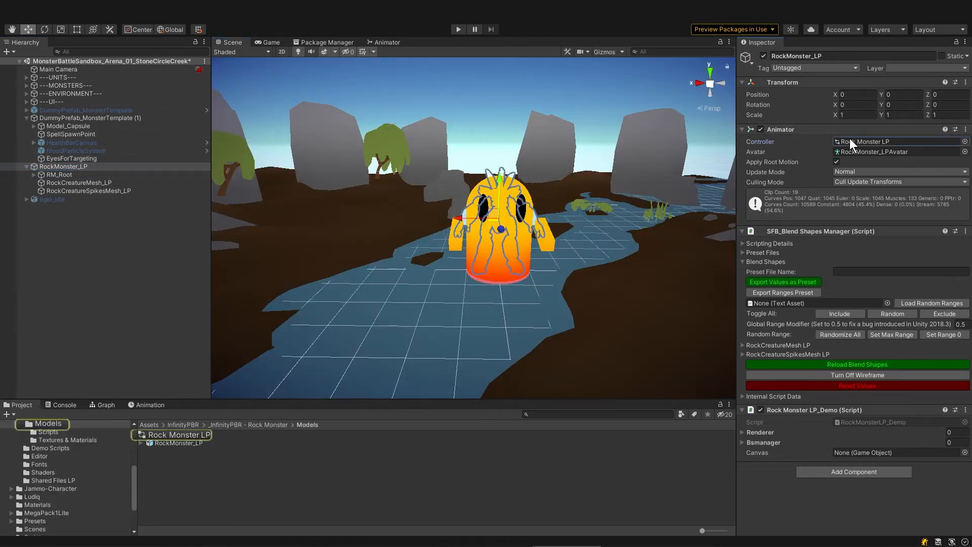
pyautogui.click(192, 434)
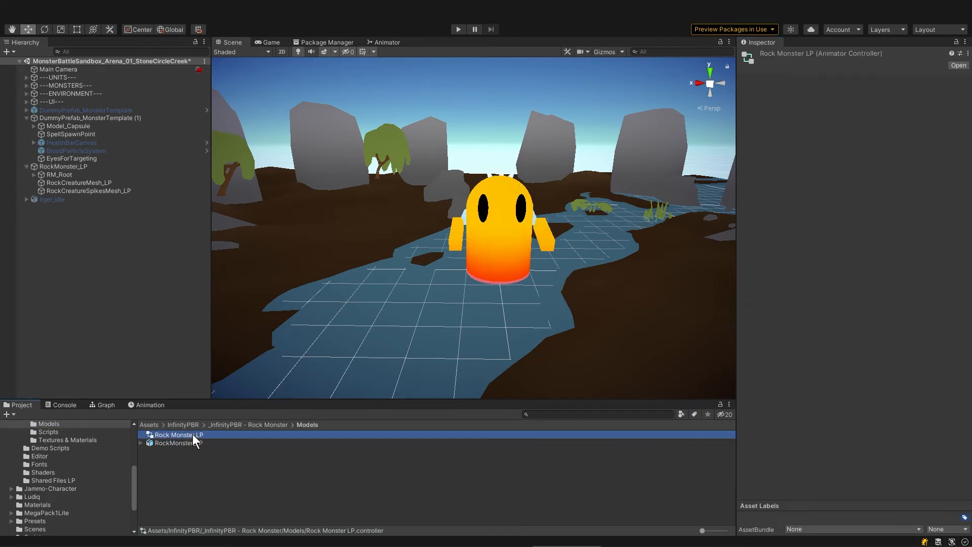
pyautogui.hotkey('ctrl', 'd')
# - Create a folder named IceElementalGiantAnimations inside _MonsterBattleSandbox's CustomAnimations folder
pyautogui.moveTo(134, 481); pyautogui.dragTo(142, 445)
pyautogui.click(12, 448)
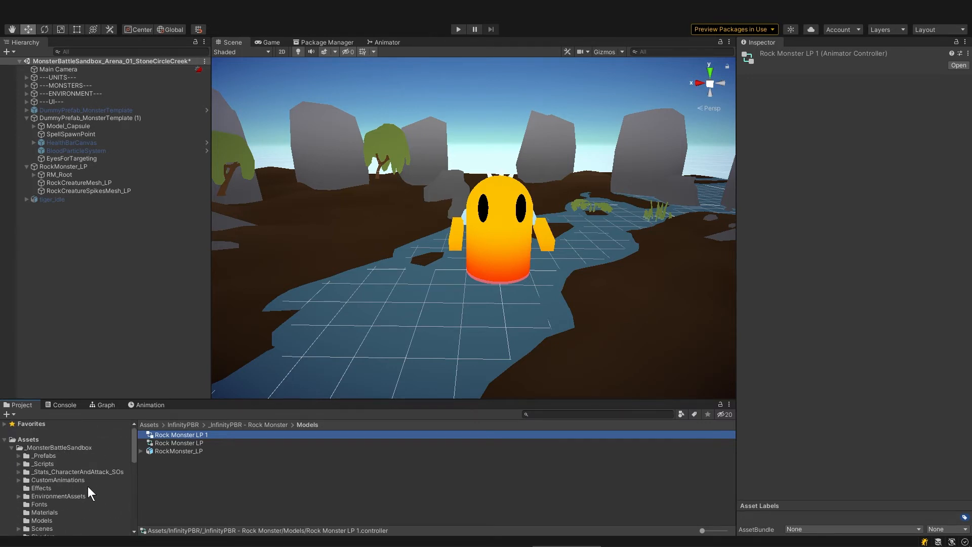
pyautogui.click(19, 480)
pyautogui.rightClick(66, 450)
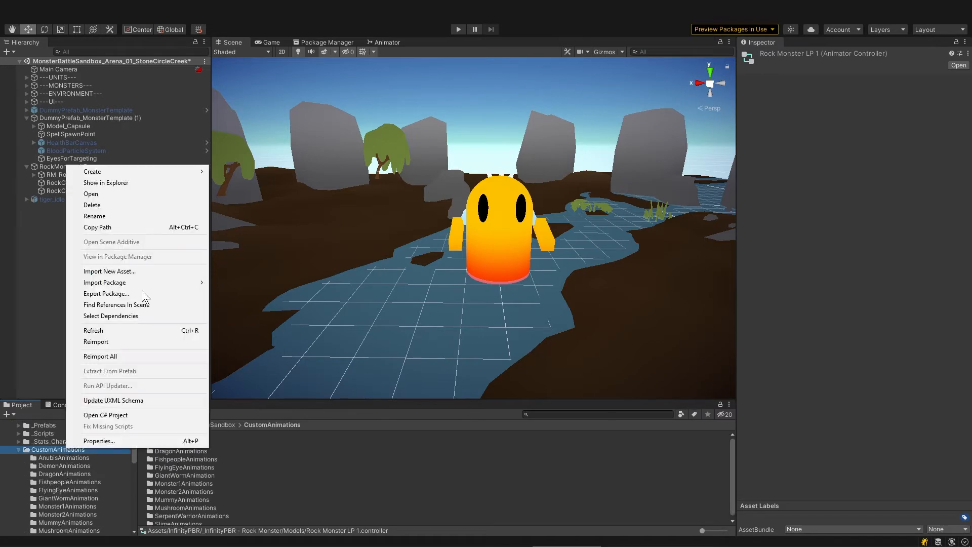
pyautogui.moveTo(167, 171)
pyautogui.click(281, 101)
pyautogui.write('IceElementalGiantAnimations')
pyautogui.press('Return')
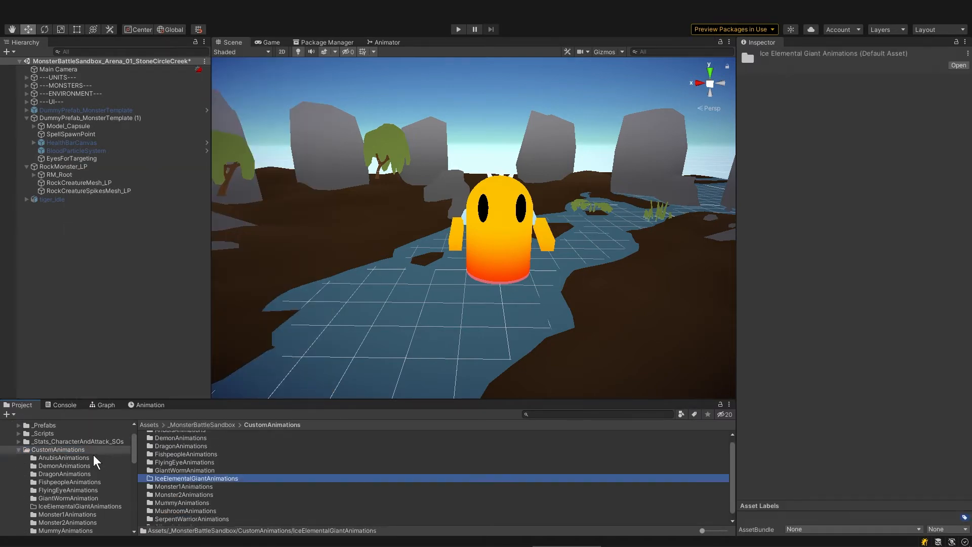
# - Rename the duplicated Rock Monster controller IceElementalGiant_MonsterBattleSandbox and move it into the IceElementalGiantAnimations folder
pyautogui.click(99, 166)
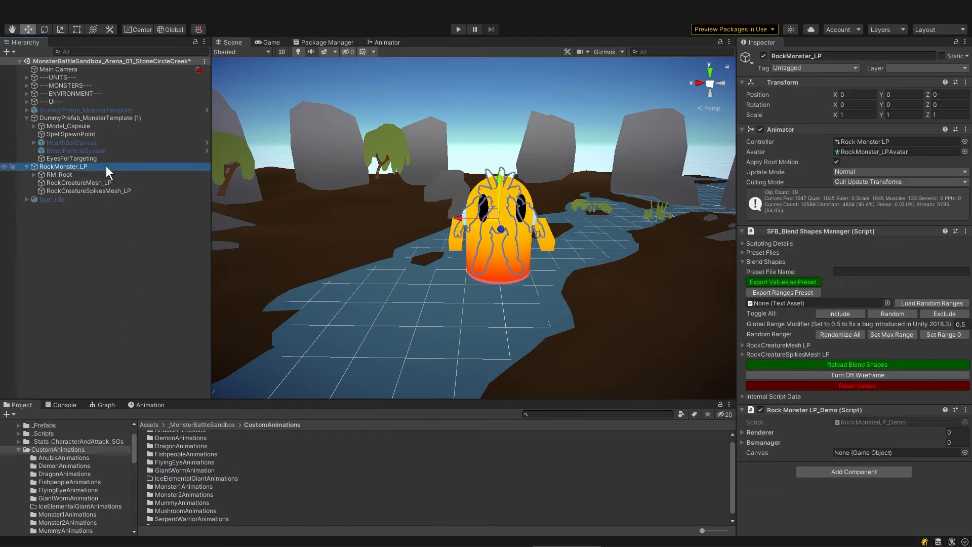
pyautogui.click(886, 139)
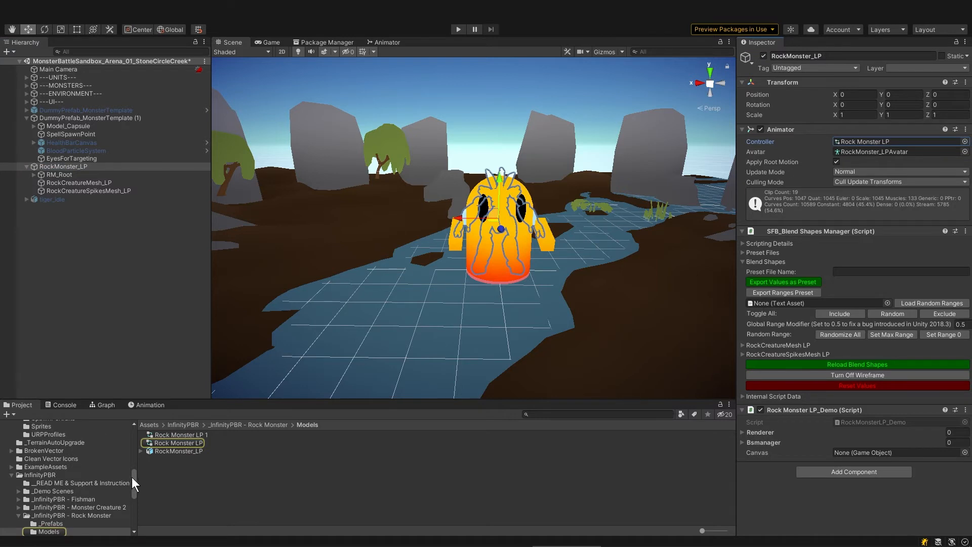
pyautogui.moveTo(133, 476); pyautogui.dragTo(147, 435)
pyautogui.click(177, 435)
pyautogui.press('F2')
pyautogui.press('BackSpace')
pyautogui.write('IceElementalGiant_MonsterBattleSandbox')
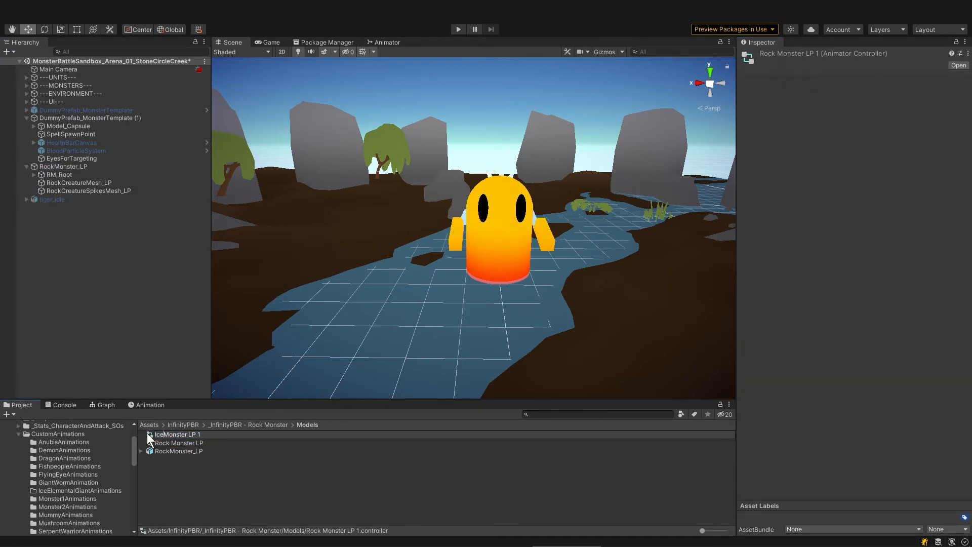
pyautogui.press('Return')
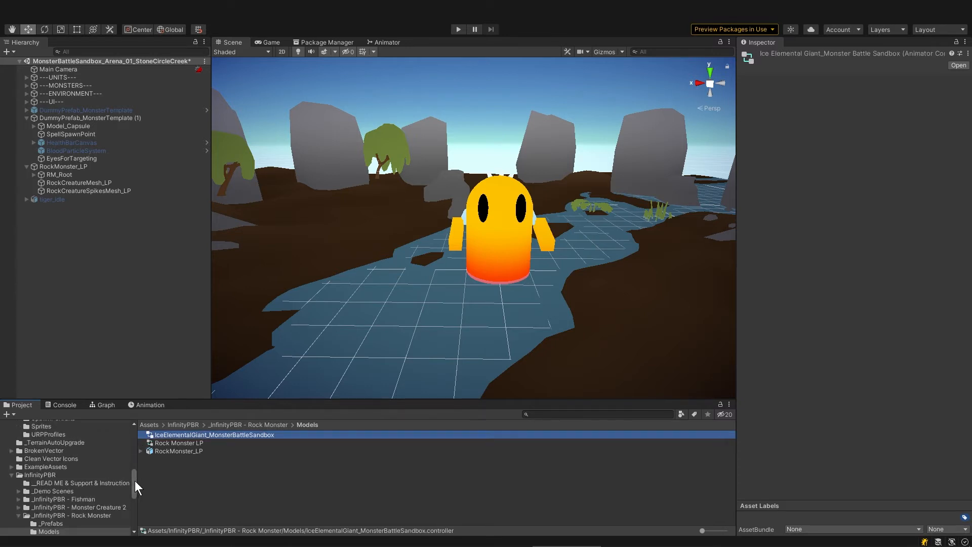
pyautogui.moveTo(135, 482); pyautogui.dragTo(107, 479)
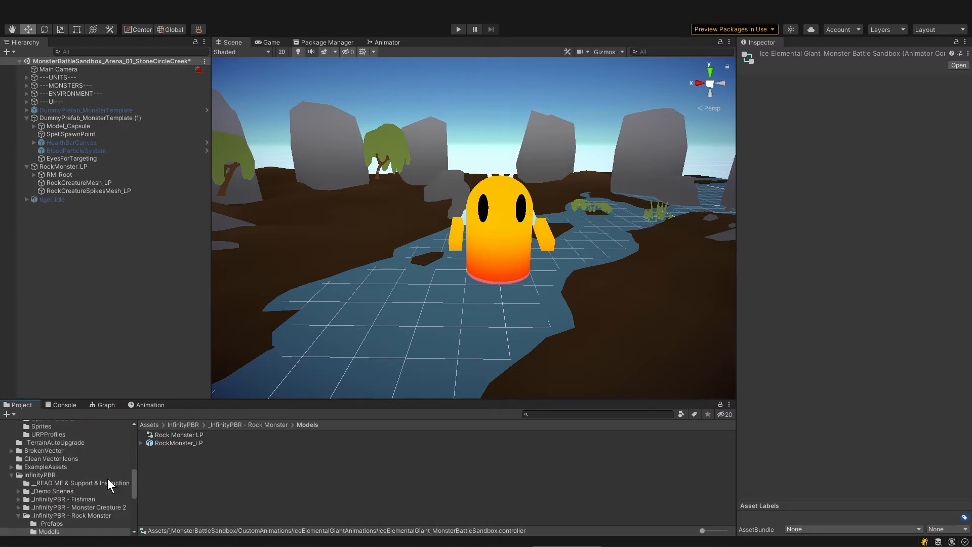
# - Duplicate the Attack01a, Idle and Walk animation clips from the RockMonster_LP model as separate assets
pyautogui.click(141, 443)
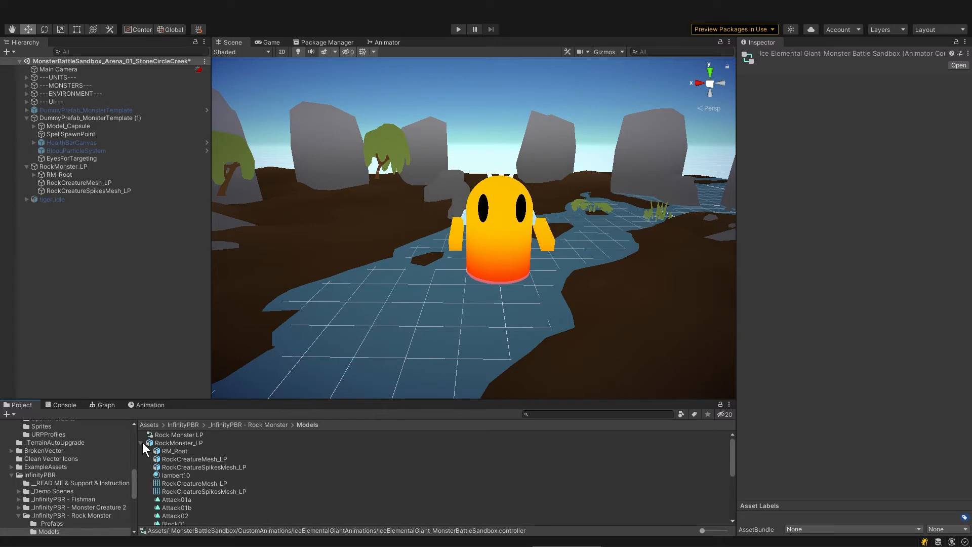
pyautogui.scroll(-1, 179, 465)
pyautogui.click(190, 469)
pyautogui.scroll(-1, 190, 469)
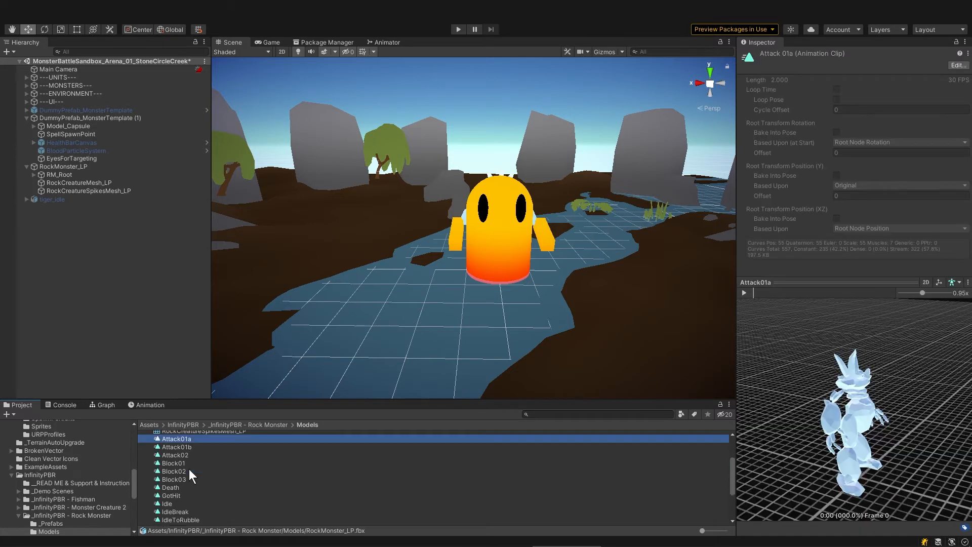
pyautogui.keyDown('ctrl'); pyautogui.click(176, 502); pyautogui.keyUp('ctrl')
pyautogui.scroll(-2, 195, 488)
pyautogui.keyDown('ctrl'); pyautogui.click(199, 512); pyautogui.keyUp('ctrl')
pyautogui.scroll(3, 198, 496)
pyautogui.hotkey('ctrl', 'd')
pyautogui.scroll(5, 197, 495)
pyautogui.click(141, 458)
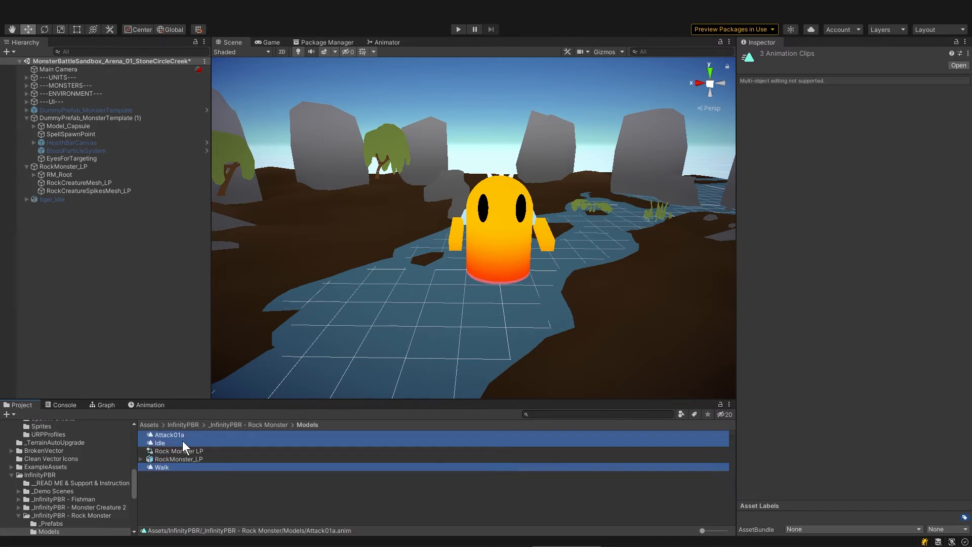
# - Move the duplicated Attack01a, Idle and Walk clips into the IceElementalGiantAnimations folder and open that folder
pyautogui.click(152, 466)
pyautogui.scroll(5, 135, 456)
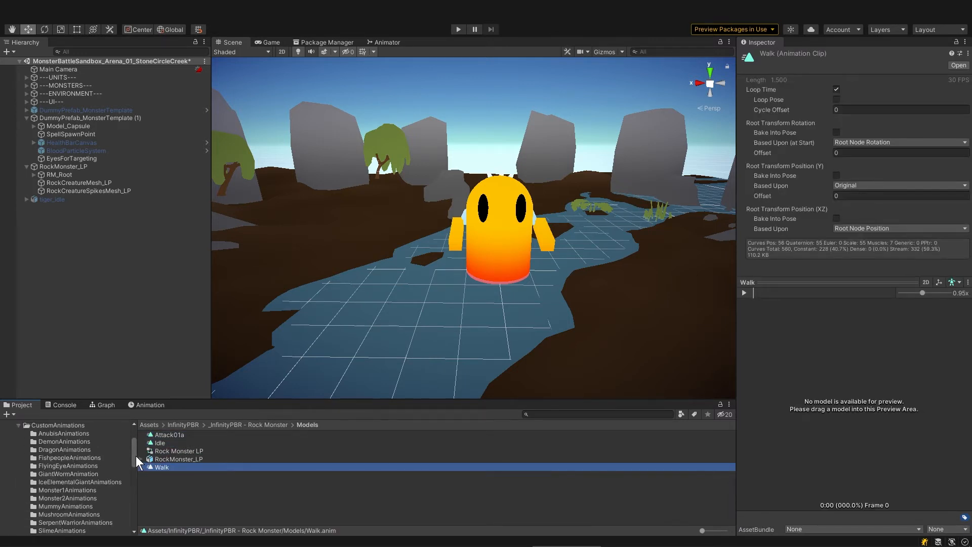
pyautogui.keyDown('ctrl'); pyautogui.click(179, 442); pyautogui.keyUp('ctrl')
pyautogui.keyDown('ctrl'); pyautogui.click(179, 434); pyautogui.keyUp('ctrl')
pyautogui.moveTo(157, 458); pyautogui.dragTo(99, 481)
pyautogui.scroll(3, 99, 481)
pyautogui.click(99, 517)
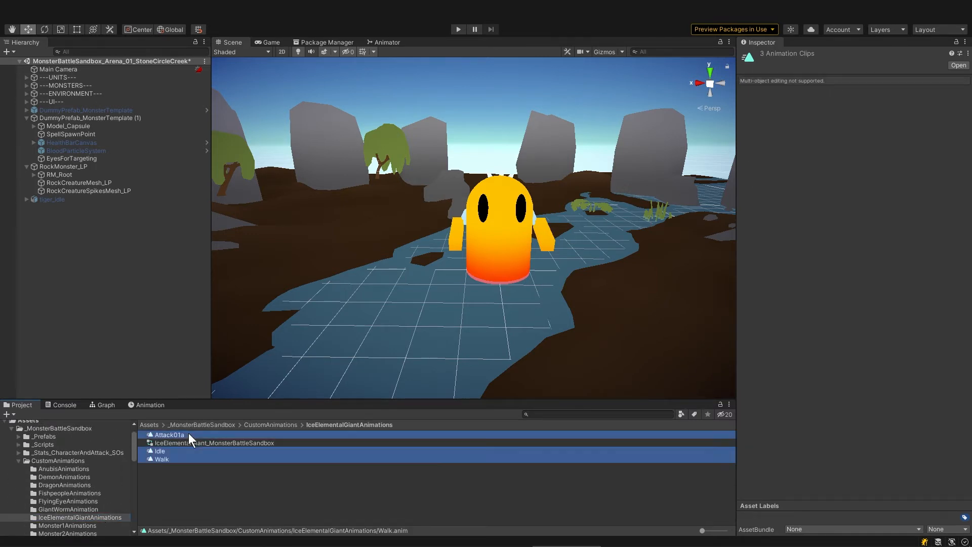
# - Add the suffix _MonsterBattleSandbox to the names of the Attack01a, Idle and Walk clips in the IceElementalGiantAnimations folder
pyautogui.click(188, 433)
pyautogui.click(192, 433)
pyautogui.write('_MonsterBattleSandbox')
pyautogui.click(173, 452)
pyautogui.click(173, 452)
pyautogui.write('_MonsterBattleSandbox')
pyautogui.click(172, 460)
pyautogui.click(172, 460)
pyautogui.write('_MonsterBattleSandbox')
pyautogui.press('Return')
# - Assign the IceElementalGiant_MonsterBattleSandbox controller to the Animator of RockMonster_LP
pyautogui.click(64, 167)
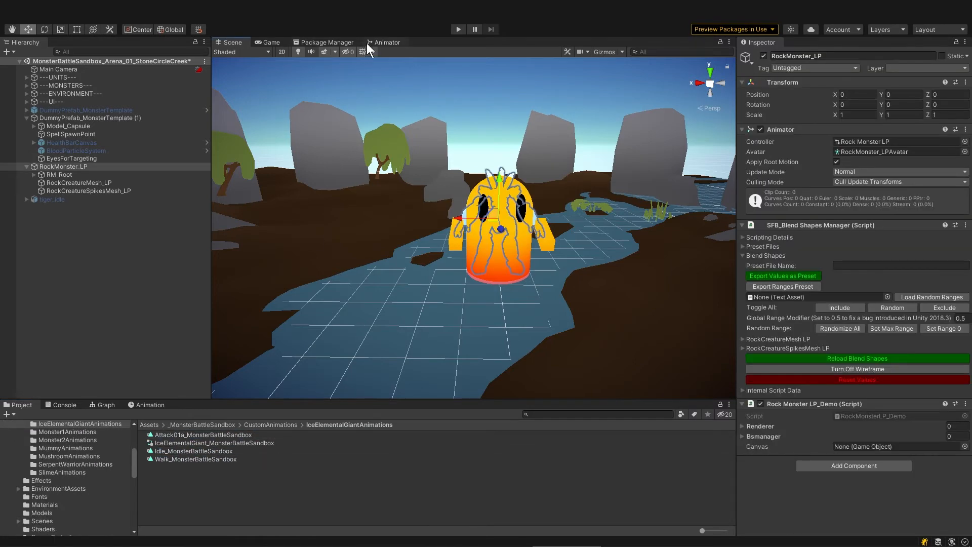
pyautogui.click(384, 42)
pyautogui.click(852, 142)
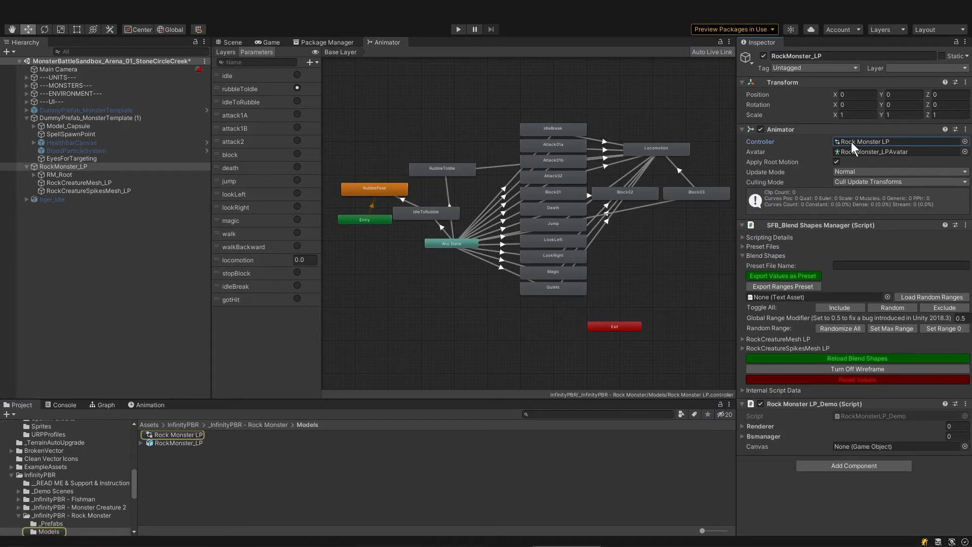
pyautogui.moveTo(138, 469); pyautogui.dragTo(142, 448)
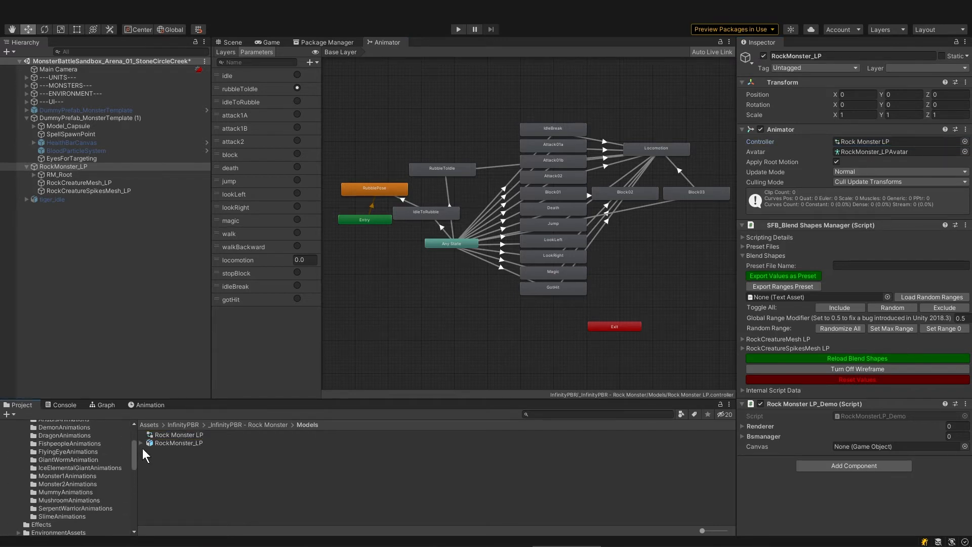
pyautogui.click(112, 467)
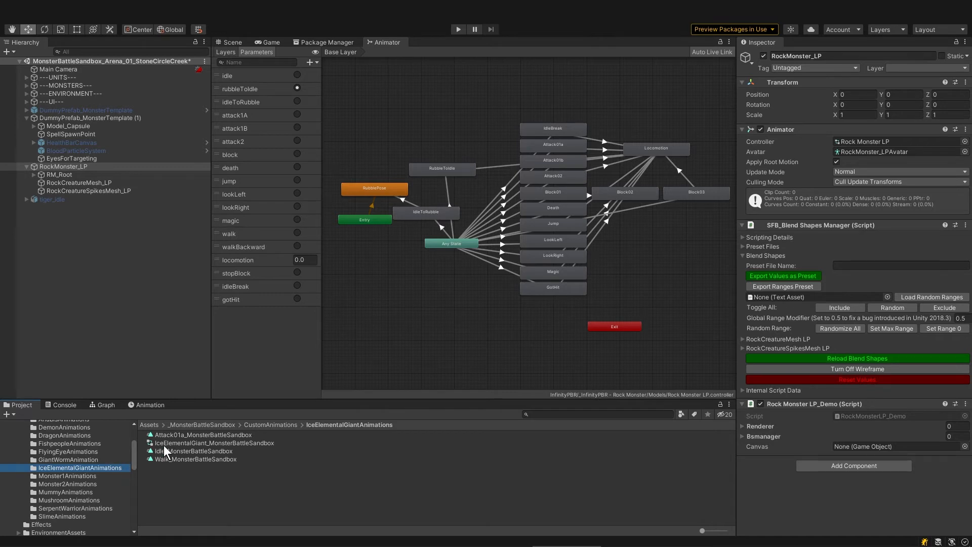
pyautogui.moveTo(166, 443); pyautogui.dragTo(855, 145)
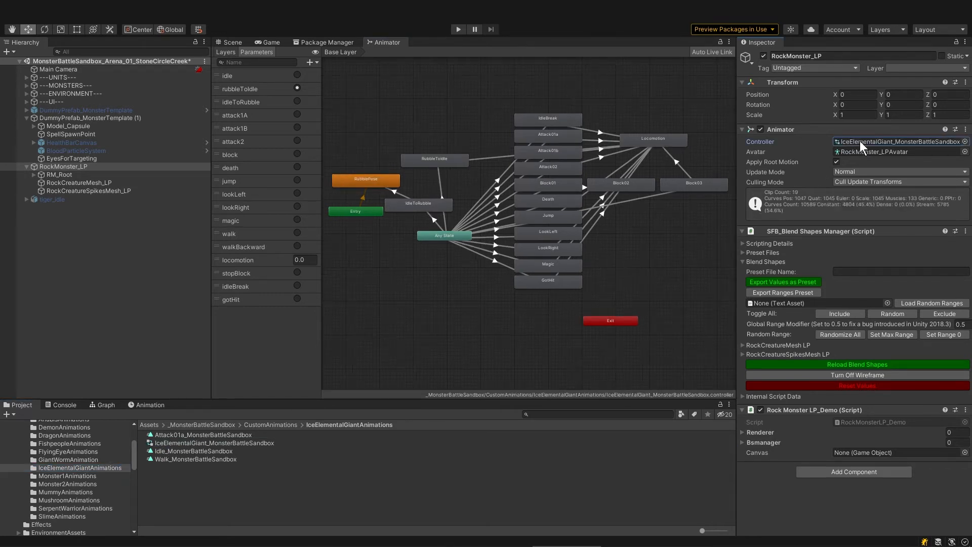
# - Delete the transitions from Any State to RubbleToIdle and from RubbleToIdle to Locomotion, and move RubbleToIdle away from the other states
pyautogui.scroll(2, 567, 241)
pyautogui.click(511, 228)
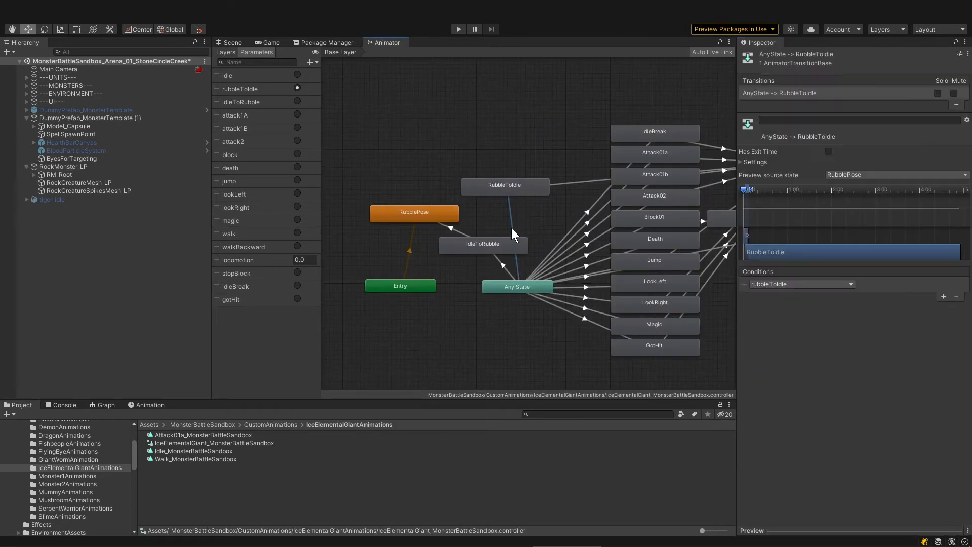
pyautogui.moveTo(871, 531); pyautogui.dragTo(747, 286)
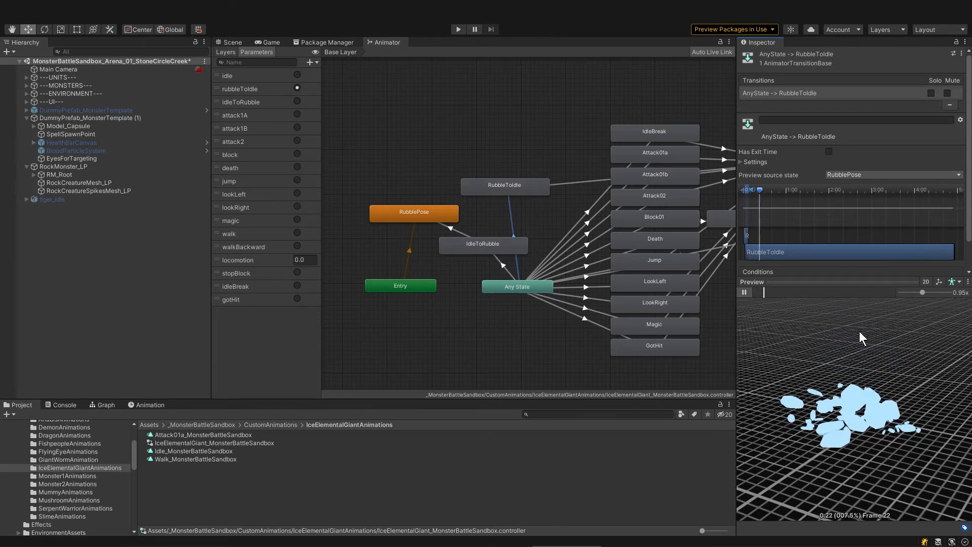
pyautogui.press('Delete')
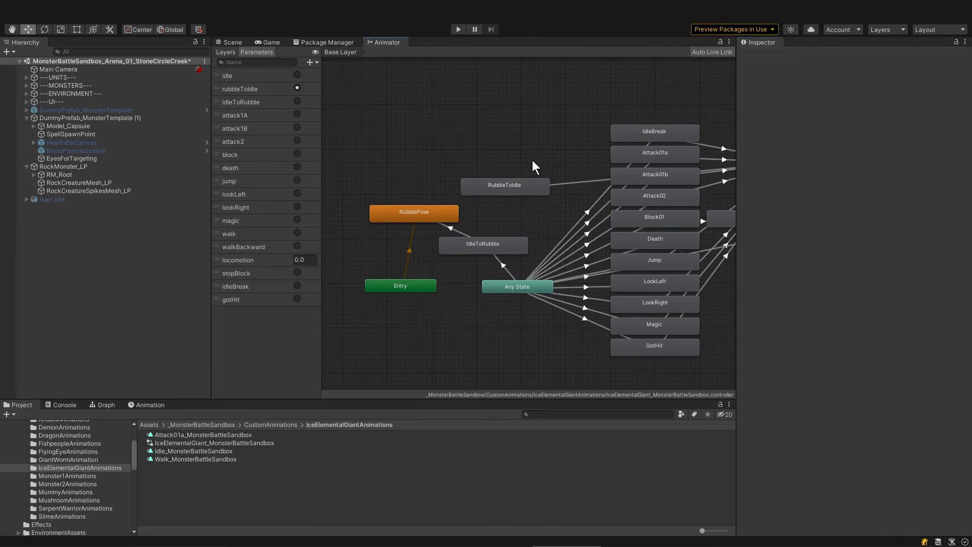
pyautogui.moveTo(519, 187); pyautogui.dragTo(378, 109)
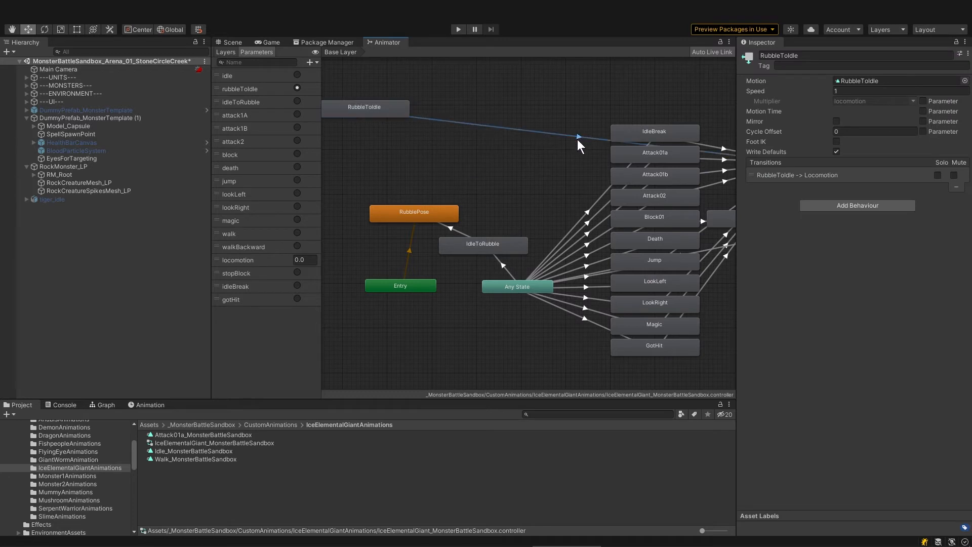
pyautogui.click(578, 139)
pyautogui.press('Delete')
# - Move the Locomotion state to the near side of the action states, between RubbleToIdle and IdleBreak
pyautogui.moveTo(586, 145); pyautogui.dragTo(494, 162, button='middle')
pyautogui.moveTo(691, 171); pyautogui.dragTo(420, 149)
pyautogui.moveTo(420, 150); pyautogui.dragTo(554, 147, button='middle')
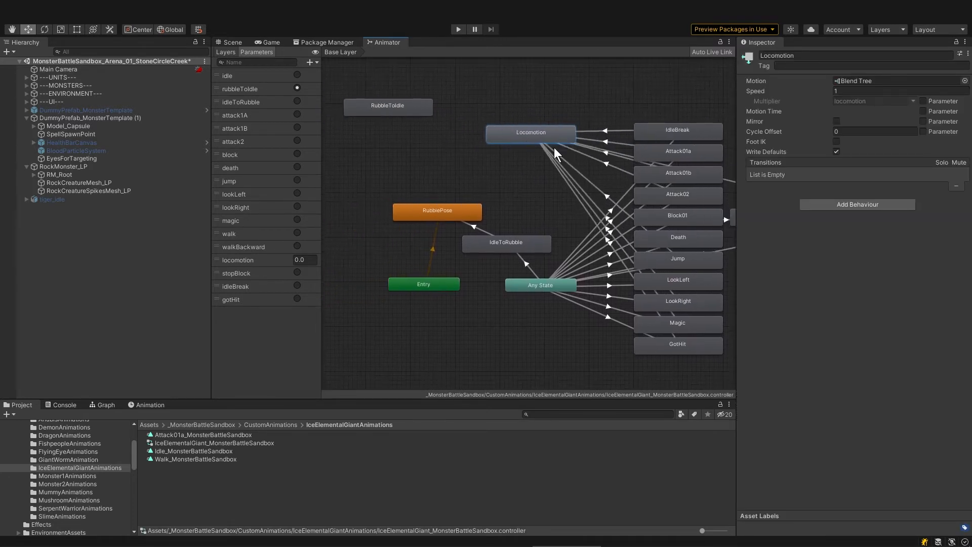
# - Delete the transitions from IdleToRubble to RubblePose and from Any State to IdleToRubble, and move both rubble states aside
pyautogui.click(478, 231)
pyautogui.press('Delete')
pyautogui.click(527, 268)
pyautogui.press('Delete')
pyautogui.moveTo(515, 247); pyautogui.dragTo(391, 156)
pyautogui.moveTo(391, 156); pyautogui.dragTo(533, 169, button='middle')
pyautogui.moveTo(533, 169); pyautogui.dragTo(410, 164)
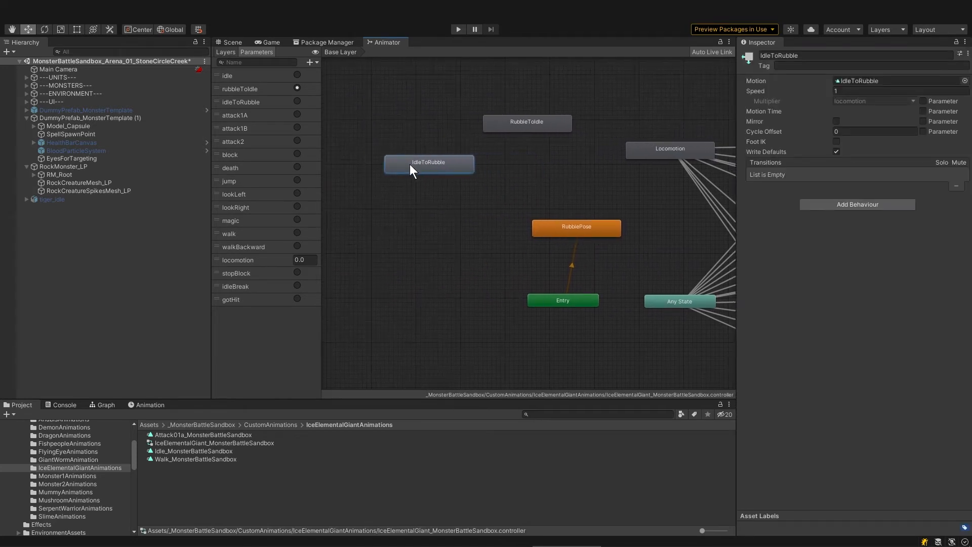
pyautogui.moveTo(410, 164); pyautogui.dragTo(386, 174)
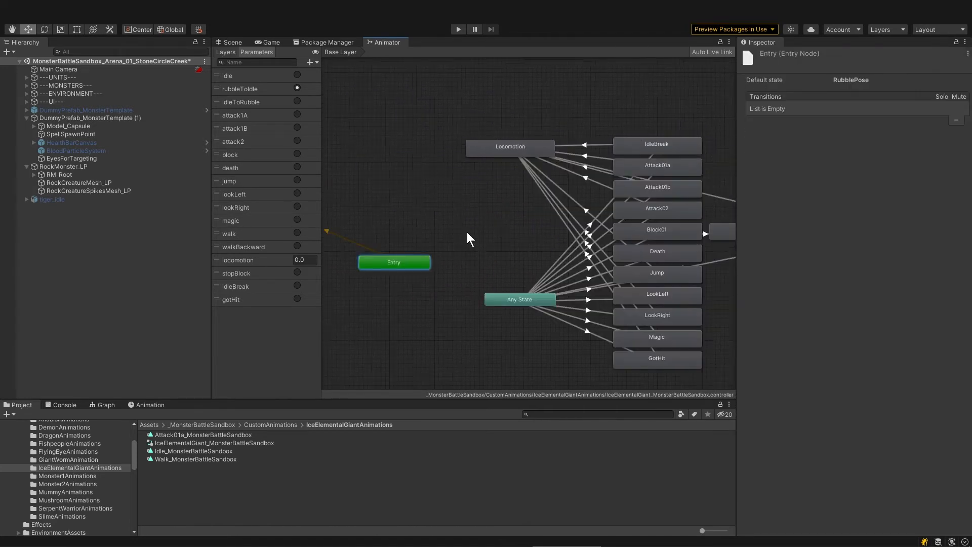
# - Make Locomotion the default state that the Entry node leads to
pyautogui.moveTo(414, 262); pyautogui.dragTo(467, 266, button='middle')
pyautogui.rightClick(454, 252)
pyautogui.rightClick(448, 263)
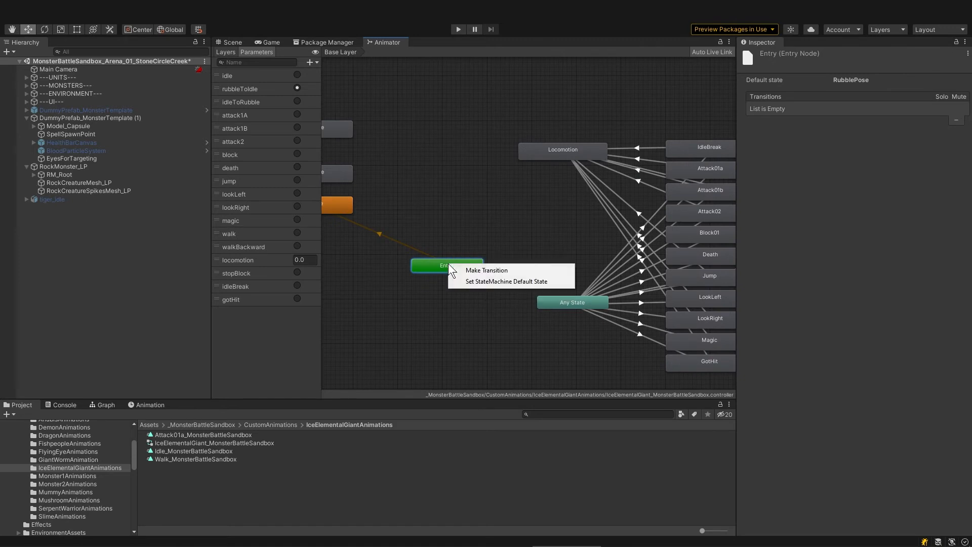
pyautogui.click(469, 280)
pyautogui.click(560, 151)
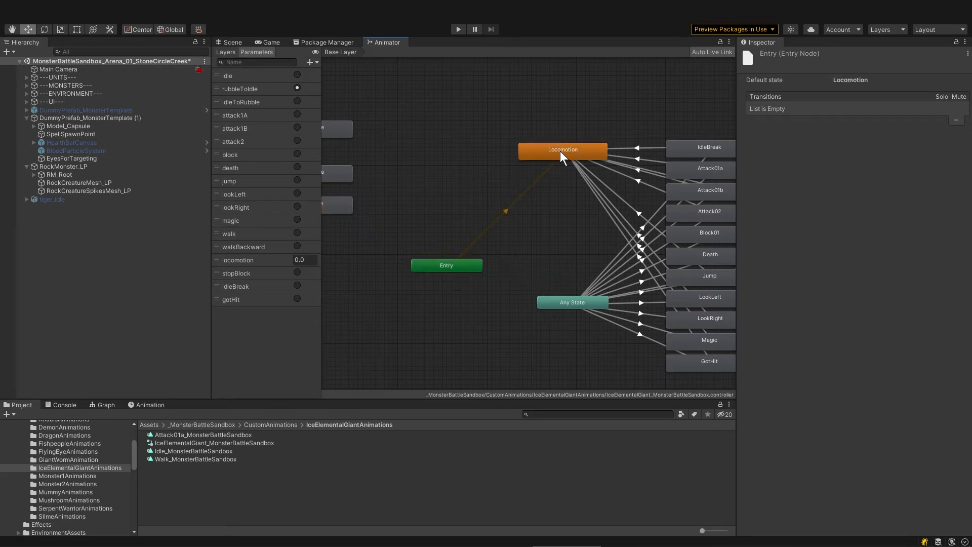
# - Rearrange the graph by placing Locomotion closer to Entry and Any State below Locomotion
pyautogui.moveTo(560, 151); pyautogui.dragTo(538, 174)
pyautogui.moveTo(576, 232); pyautogui.dragTo(515, 206, button='middle')
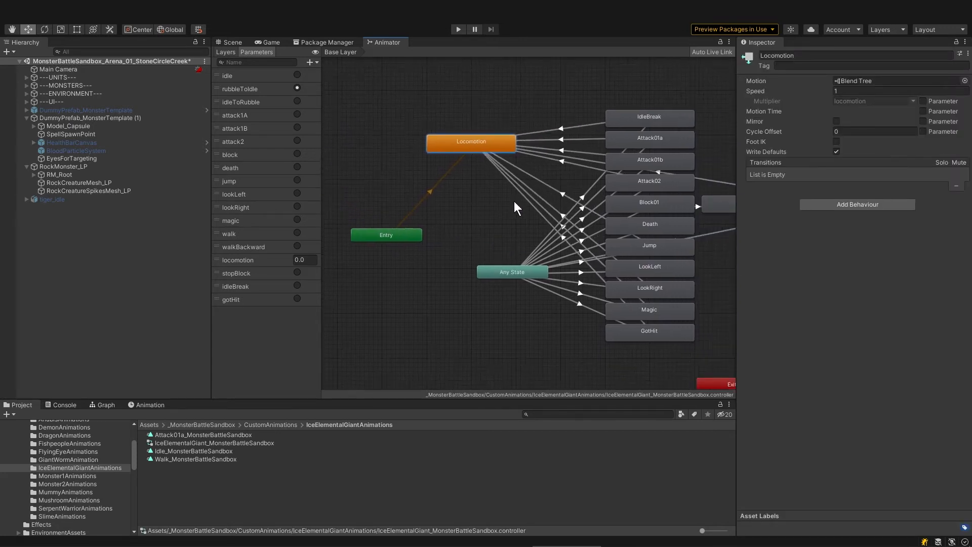
pyautogui.click(522, 254)
pyautogui.moveTo(522, 254); pyautogui.dragTo(466, 279)
pyautogui.moveTo(563, 223); pyautogui.dragTo(515, 215, button='middle')
pyautogui.moveTo(547, 187); pyautogui.dragTo(583, 192, button='middle')
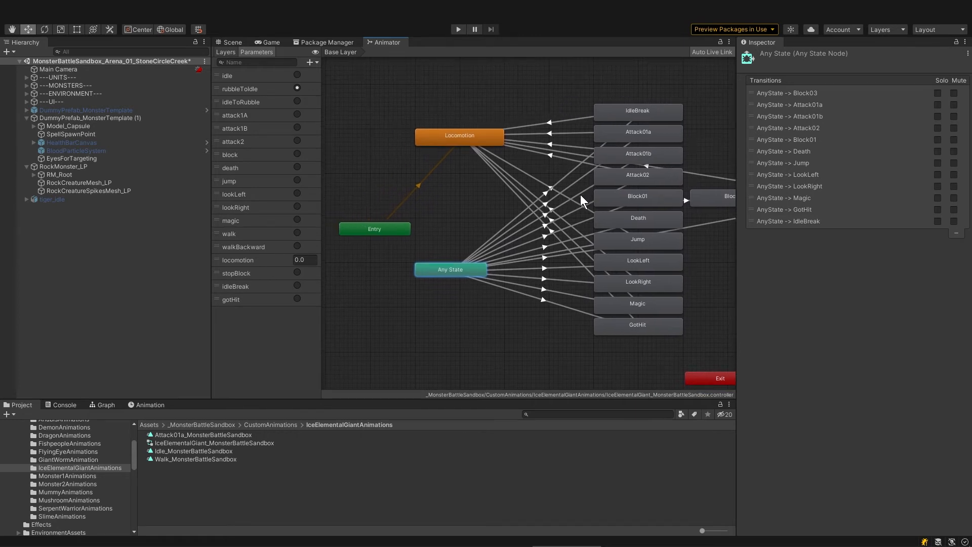
# - Open the Locomotion state's blend tree to examine its parameter and motions
pyautogui.click(449, 134)
pyautogui.moveTo(448, 134); pyautogui.dragTo(561, 147, button='middle')
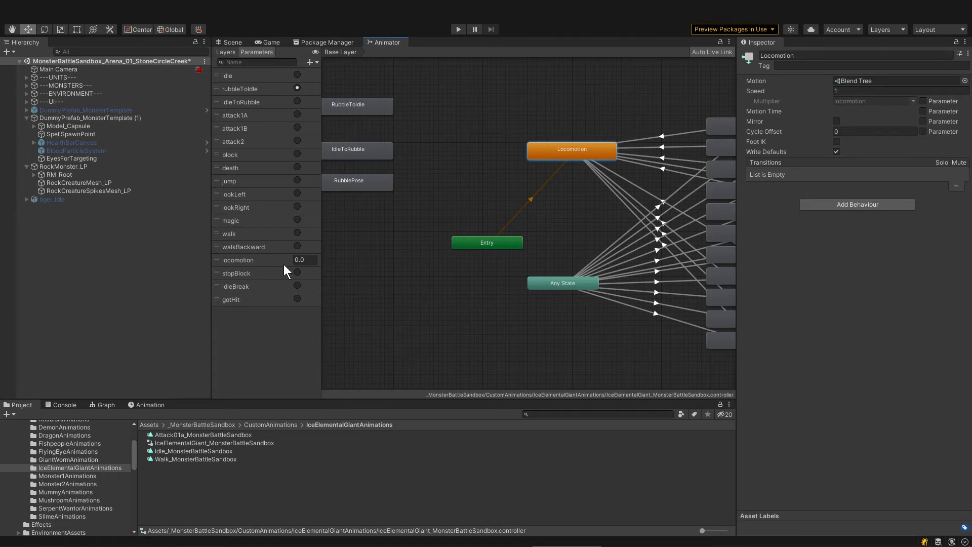
pyautogui.doubleClick(582, 154)
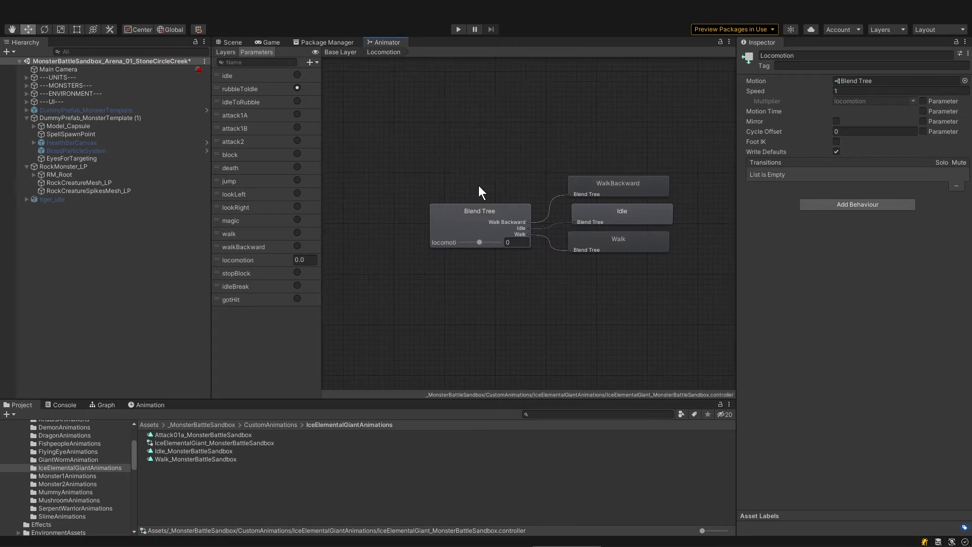
# - Show tiger_idle's animator graph and move its idle state directly below the Entry node
pyautogui.click(91, 199)
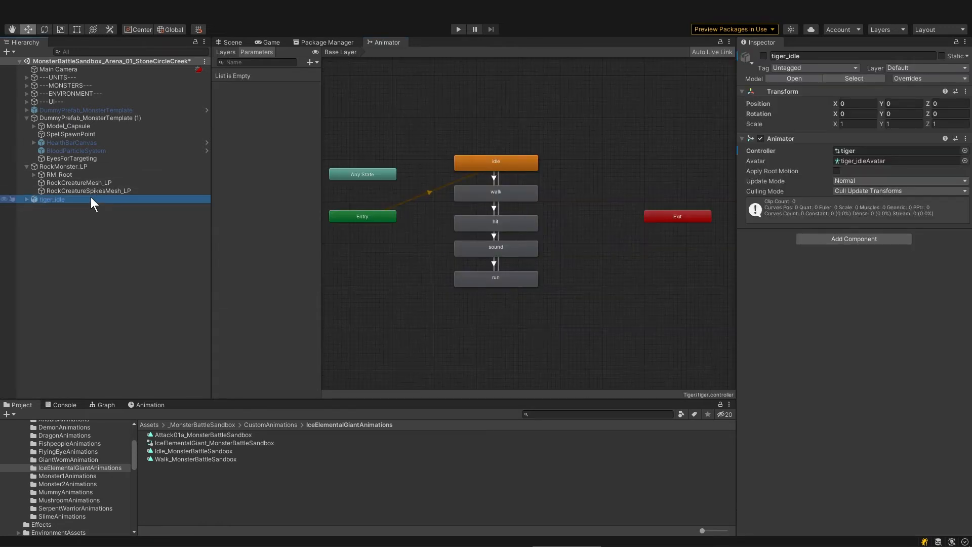
pyautogui.moveTo(438, 261); pyautogui.dragTo(505, 263, button='middle')
pyautogui.scroll(3, 497, 233)
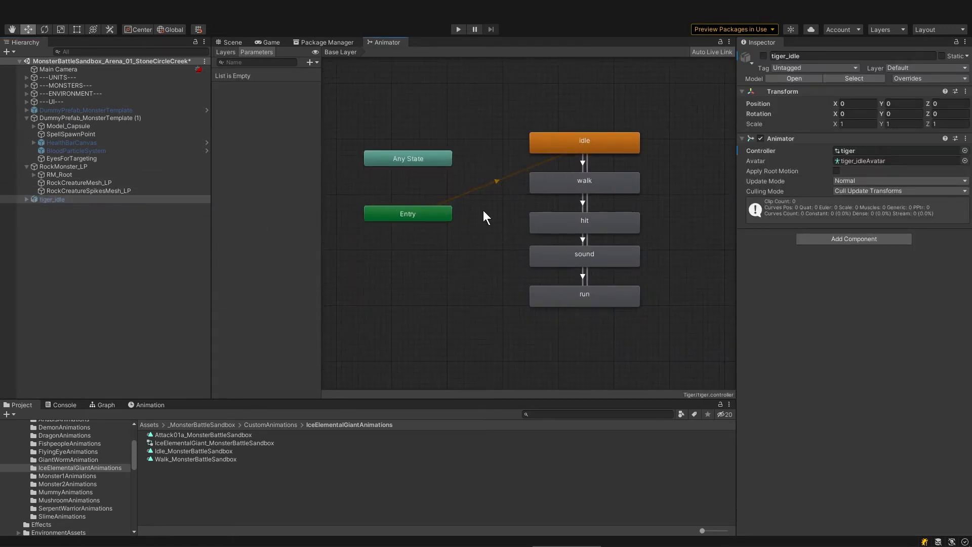
pyautogui.moveTo(579, 149); pyautogui.dragTo(426, 251)
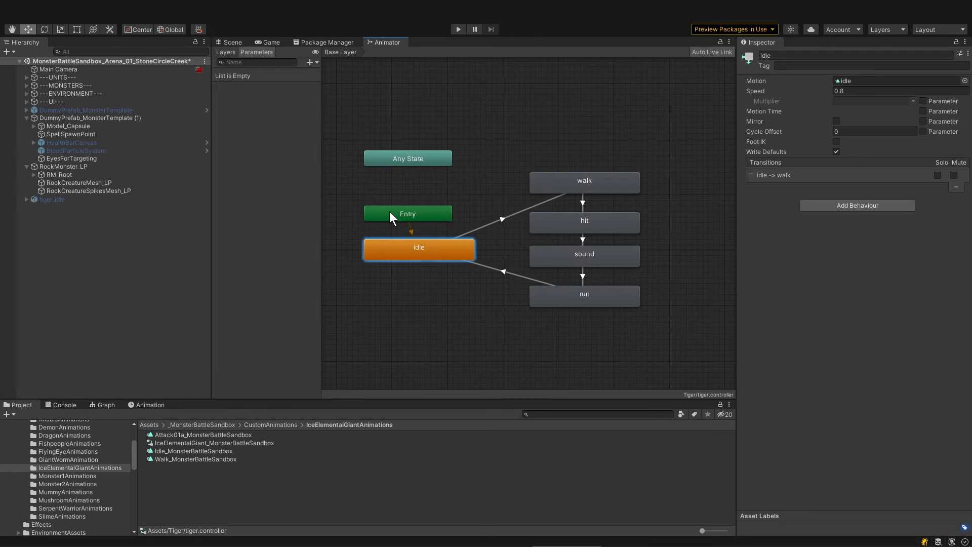
# - Duplicate the tiger animator controller used by tiger_idle and rename the copy Tiger_MonsterBattleSandbox
pyautogui.click(64, 200)
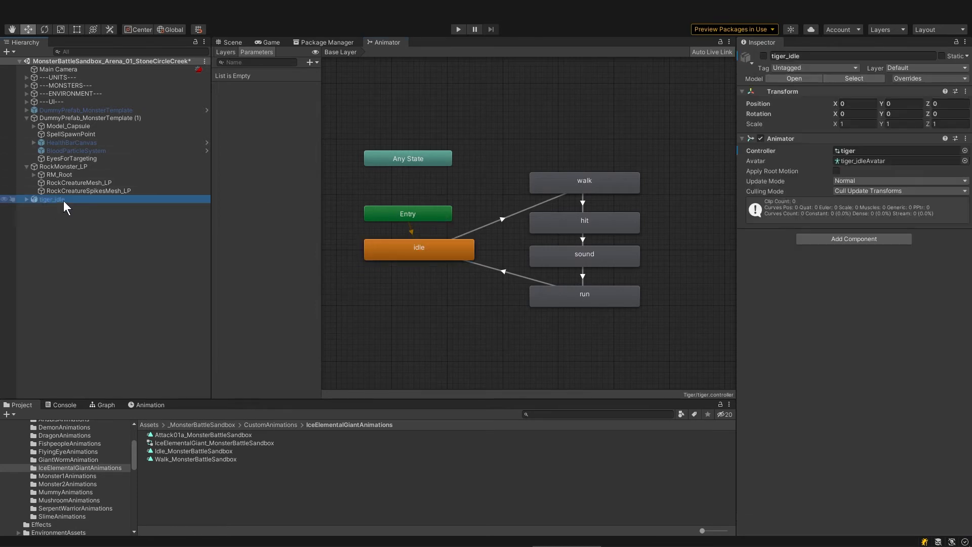
pyautogui.click(858, 148)
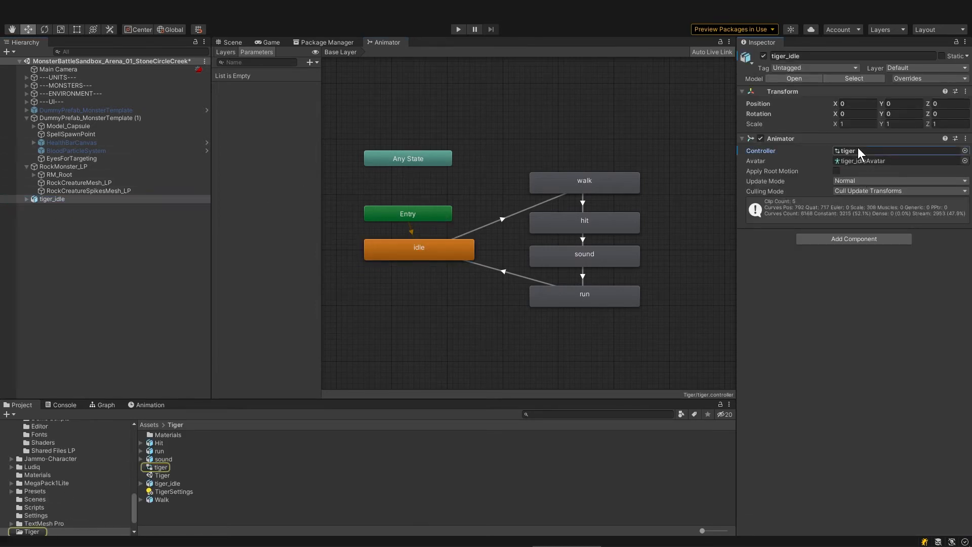
pyautogui.click(169, 466)
pyautogui.hotkey('ctrl', 'd')
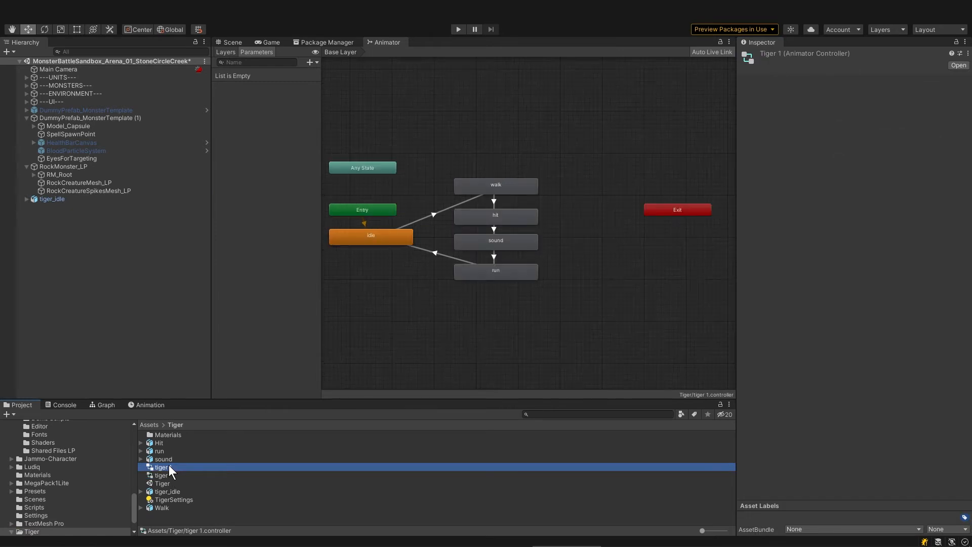
pyautogui.press('F2')
pyautogui.write('Tiger_MonsterBattleSandbox')
pyautogui.press('Return')
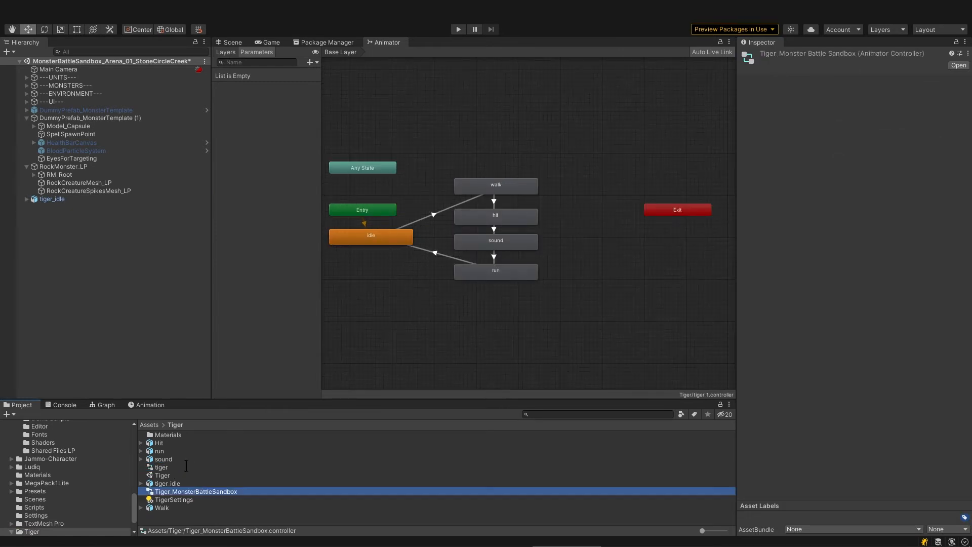
# - Create a folder named TigerAnimations inside _MonsterBattleSandbox's CustomAnimations folder
pyautogui.scroll(4, 99, 453)
pyautogui.scroll(5, 35, 487)
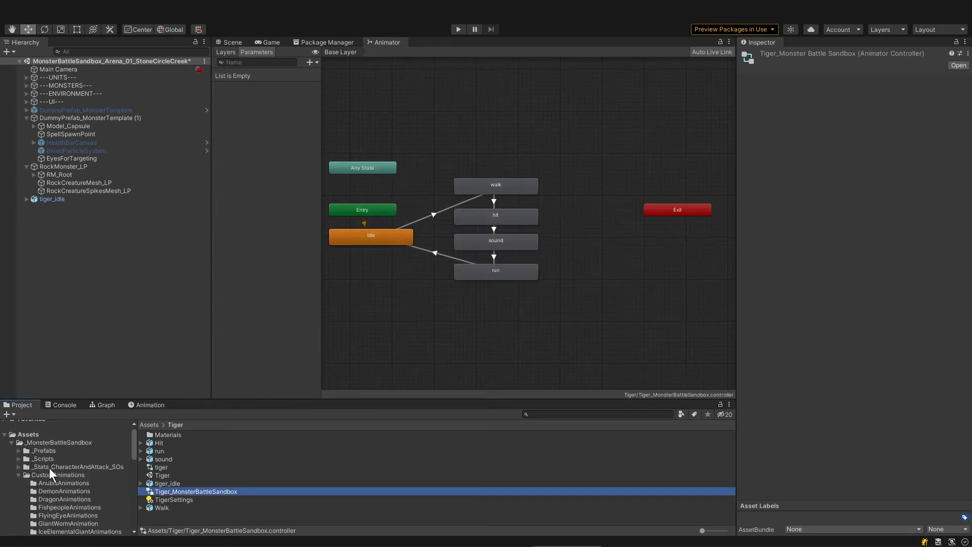
pyautogui.rightClick(50, 474)
pyautogui.moveTo(156, 195)
pyautogui.click(258, 98)
pyautogui.write('TigerAnimations')
pyautogui.press('Return')
# - Duplicate the walk, idle and hit animation clips from the Tiger folder's Walk, tiger_idle and Hit models as separate assets
pyautogui.scroll(-10, 72, 472)
pyautogui.click(33, 507)
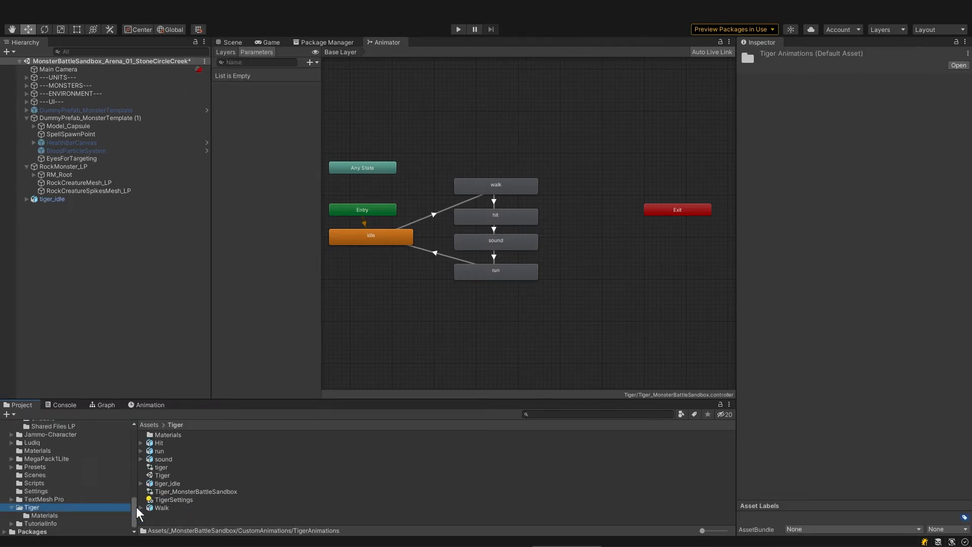
pyautogui.click(141, 508)
pyautogui.scroll(-3, 152, 512)
pyautogui.click(171, 515)
pyautogui.hotkey('ctrl', 'd')
pyautogui.scroll(4, 169, 499)
pyautogui.click(141, 483)
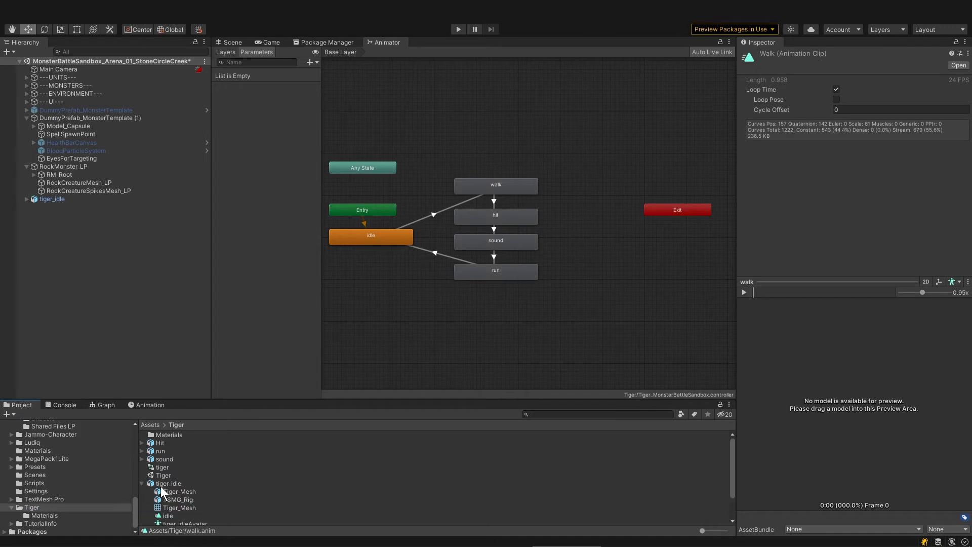
pyautogui.click(166, 515)
pyautogui.hotkey('ctrl', 'd')
pyautogui.click(142, 492)
pyautogui.click(142, 443)
pyautogui.click(174, 461)
pyautogui.hotkey('ctrl', 'd')
# - Move the duplicated hit, idle and walk clips and the Tiger_MonsterBattleSandbox controller into the TigerAnimations folder
pyautogui.click(142, 451)
pyautogui.keyDown('ctrl'); pyautogui.click(161, 459); pyautogui.keyUp('ctrl')
pyautogui.click(143, 500)
pyautogui.keyDown('ctrl'); pyautogui.click(199, 507); pyautogui.keyUp('ctrl')
pyautogui.scroll(-1, 207, 506)
pyautogui.keyDown('ctrl'); pyautogui.click(211, 513); pyautogui.keyUp('ctrl')
pyautogui.moveTo(134, 506); pyautogui.dragTo(82, 530)
# - Open the TigerAnimations folder and assign its Tiger_MonsterBattleSandbox controller to the Animator of tiger_idle
pyautogui.scroll(5, 98, 494)
pyautogui.click(99, 492)
pyautogui.click(82, 198)
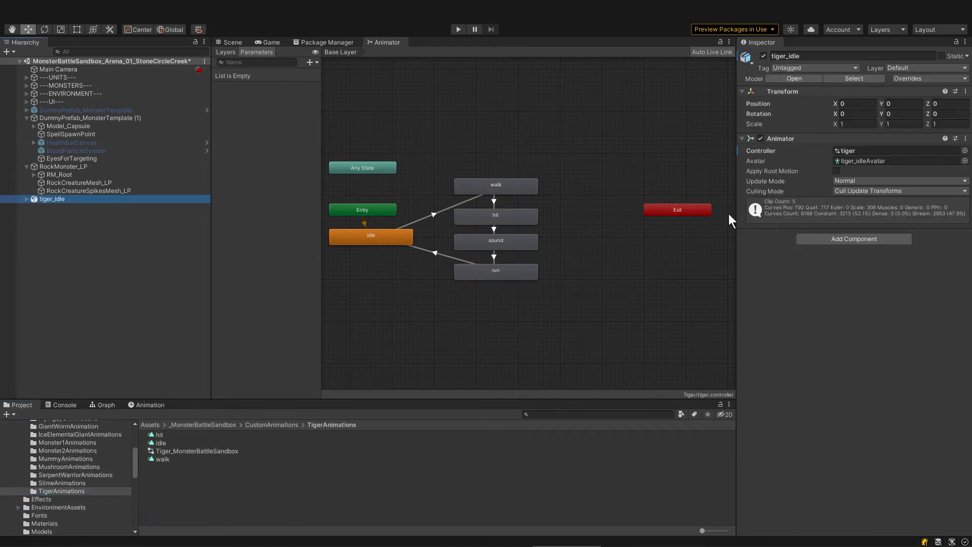
pyautogui.moveTo(208, 451); pyautogui.dragTo(849, 151)
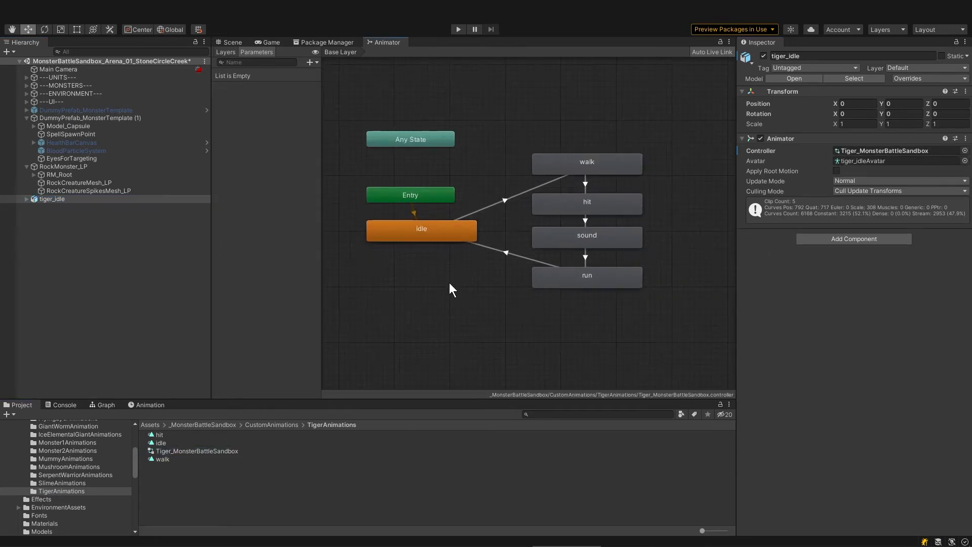
# - Move the locomotion parameter to the start of RockMonster_LP's animator parameter list
pyautogui.click(26, 167)
pyautogui.click(42, 167)
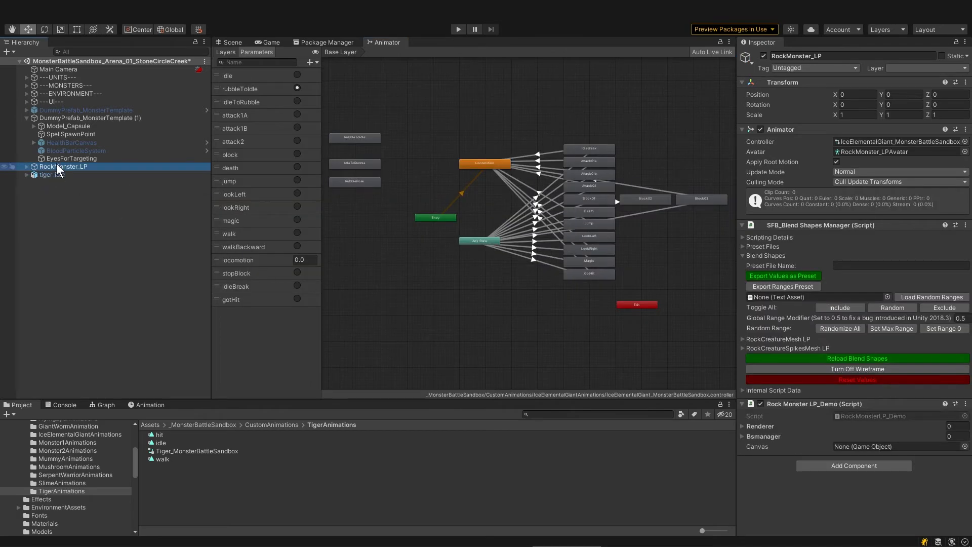
pyautogui.click(27, 118)
pyautogui.click(53, 118)
pyautogui.click(527, 300)
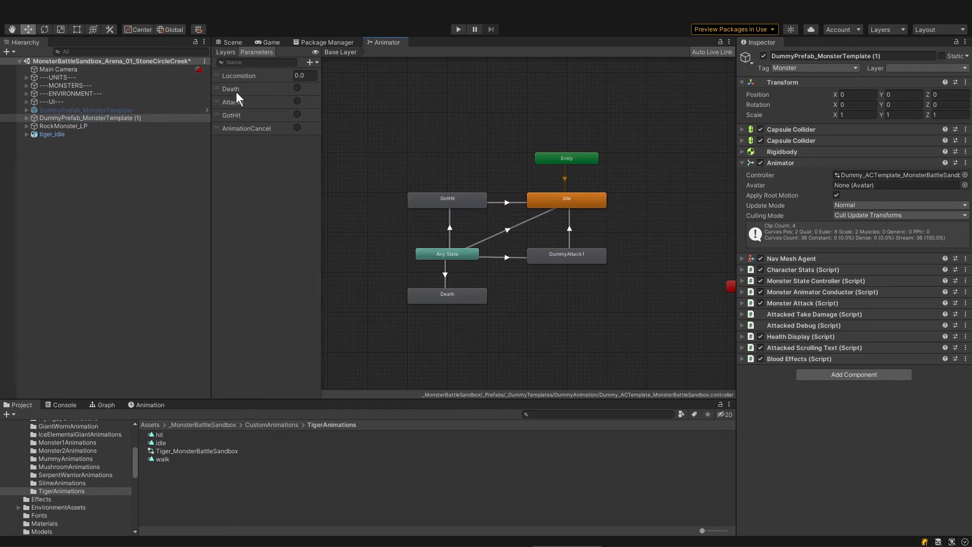
pyautogui.click(86, 125)
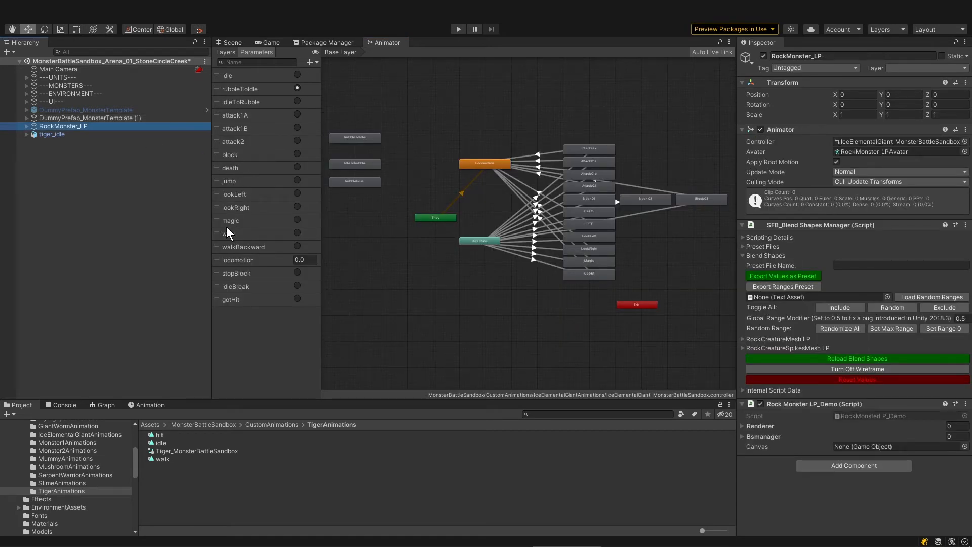
pyautogui.moveTo(217, 260); pyautogui.dragTo(239, 69)
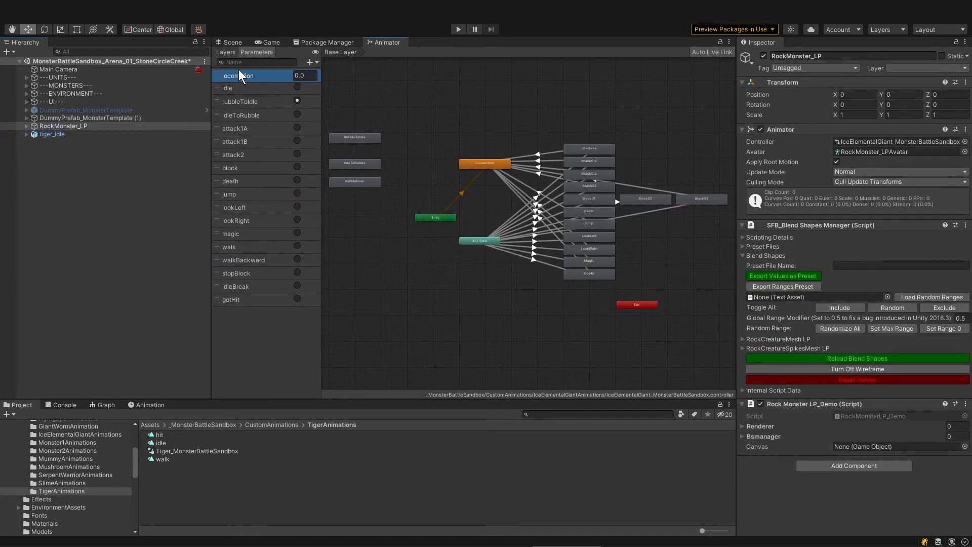
# - Rename RockMonster_LP's locomotion parameter as Locomotion, matching the capitalized name in the monster template's animator
pyautogui.click(101, 119)
pyautogui.click(96, 125)
pyautogui.doubleClick(223, 77)
pyautogui.click(224, 77)
pyautogui.press('BackSpace')
pyautogui.write('L')
pyautogui.press('Return')
# - Add a Float parameter named Locomotion to tiger_idle's animator controller
pyautogui.click(98, 134)
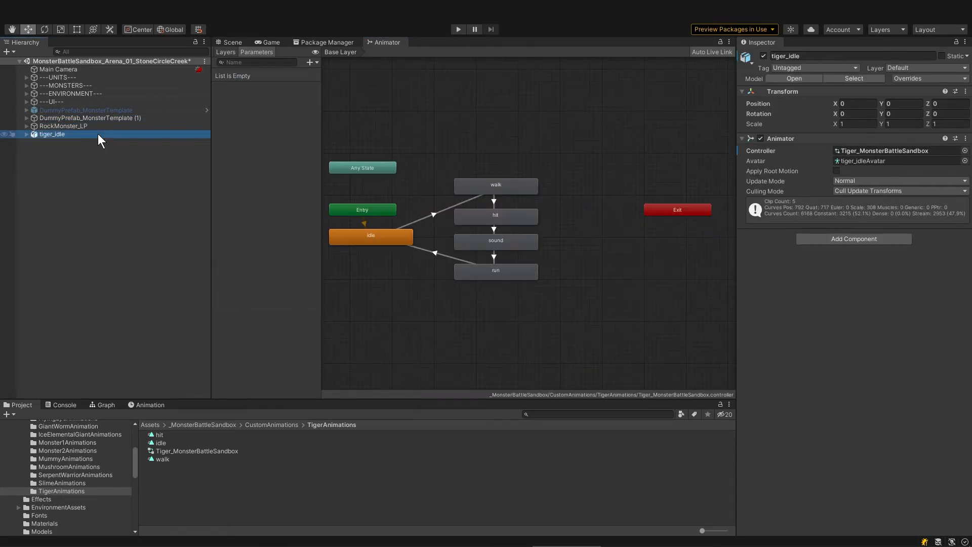
pyautogui.click(311, 61)
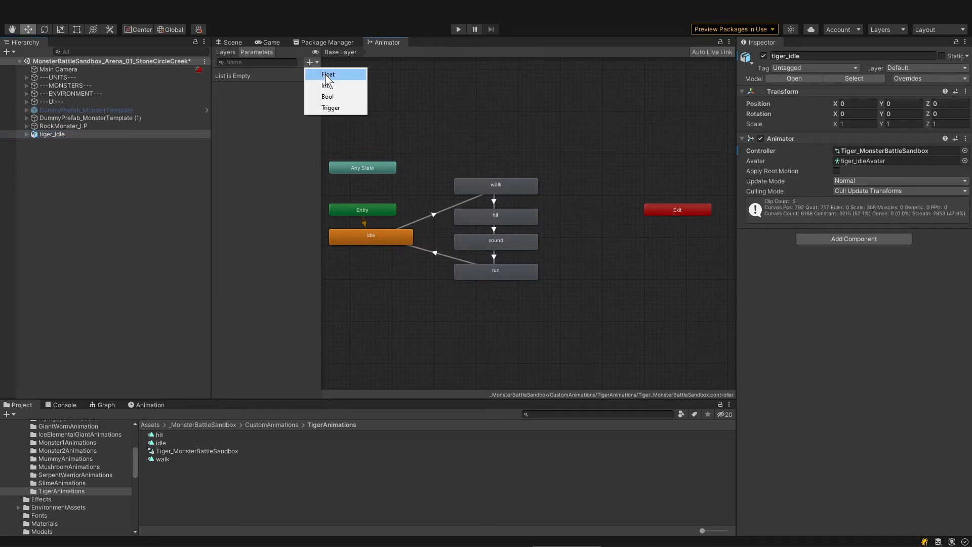
pyautogui.click(325, 76)
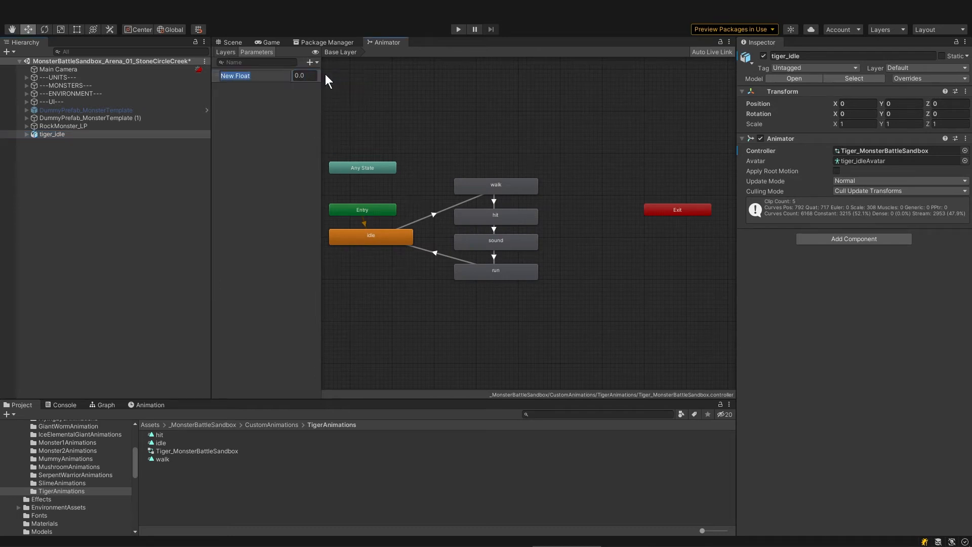
pyautogui.write('Locomotion')
pyautogui.press('Return')
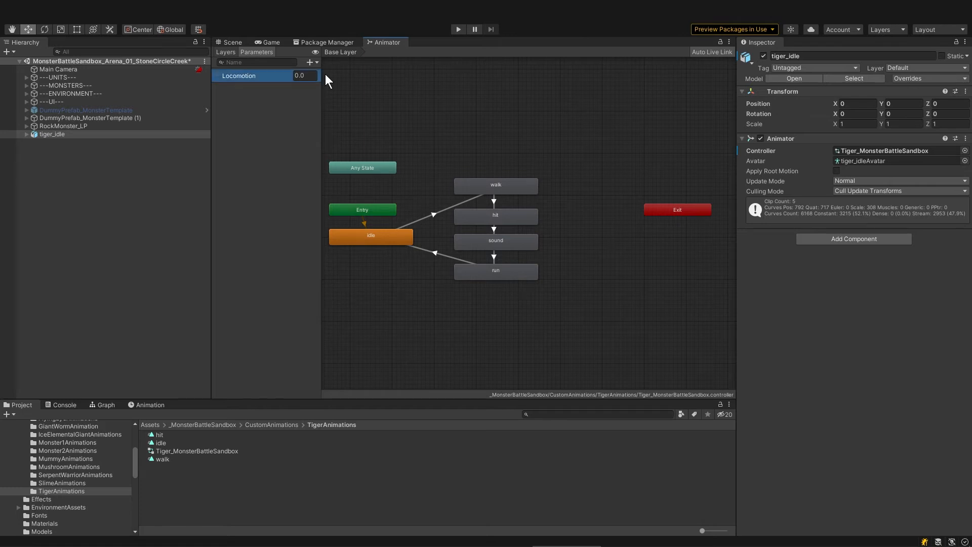
# - Move RockMonster_LP's attack1A parameter directly below Locomotion and rename it as Attack1
pyautogui.click(89, 118)
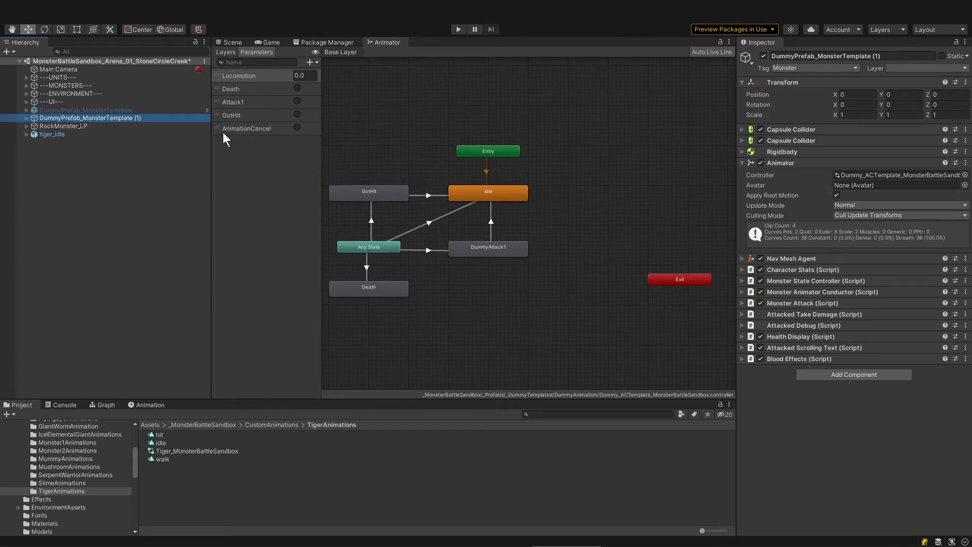
pyautogui.click(108, 127)
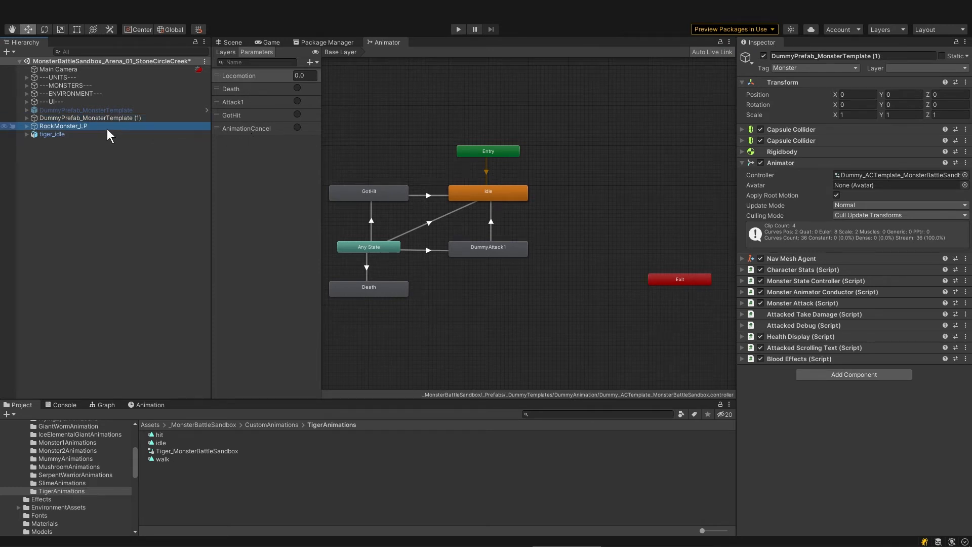
pyautogui.moveTo(214, 129); pyautogui.dragTo(223, 89)
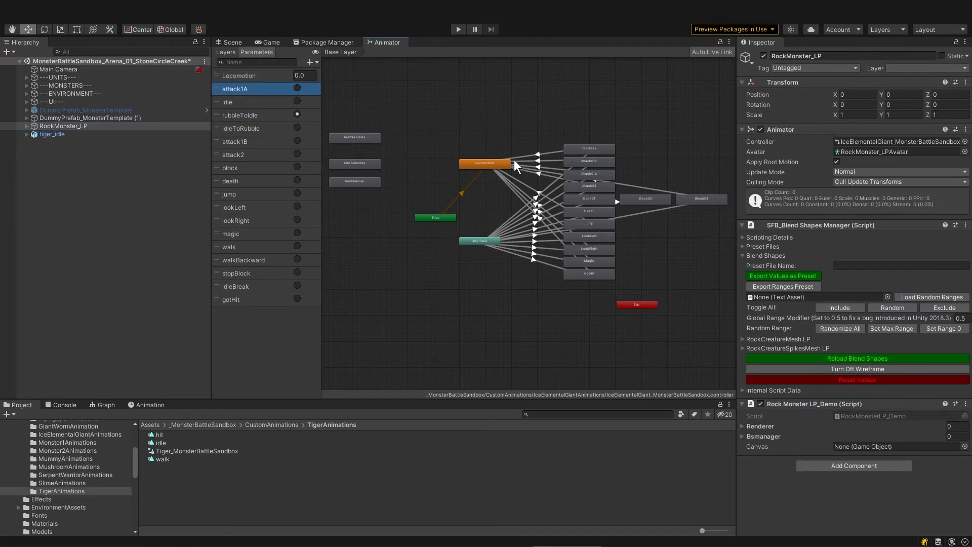
pyautogui.scroll(3, 515, 159)
pyautogui.doubleClick(248, 90)
pyautogui.press('BackSpace')
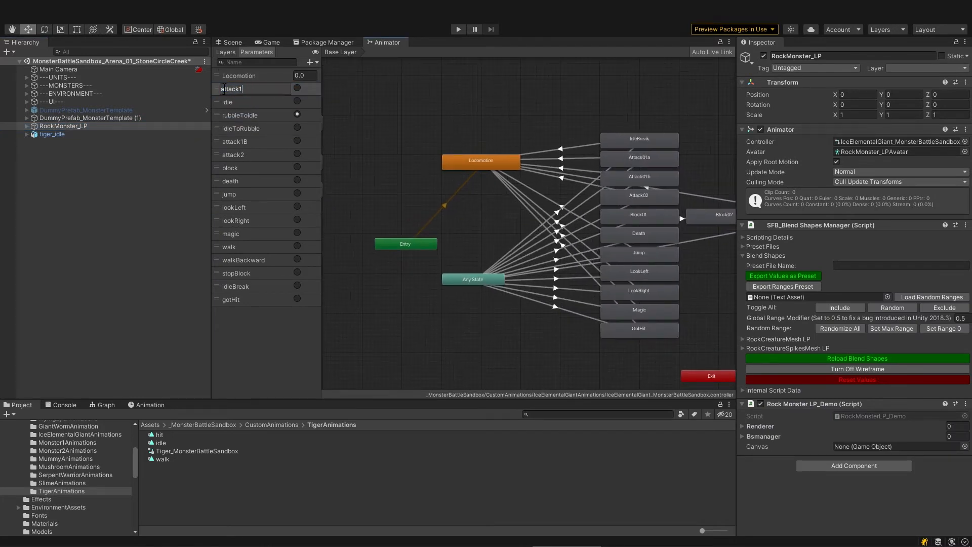
pyautogui.write('A')
pyautogui.doubleClick(228, 101)
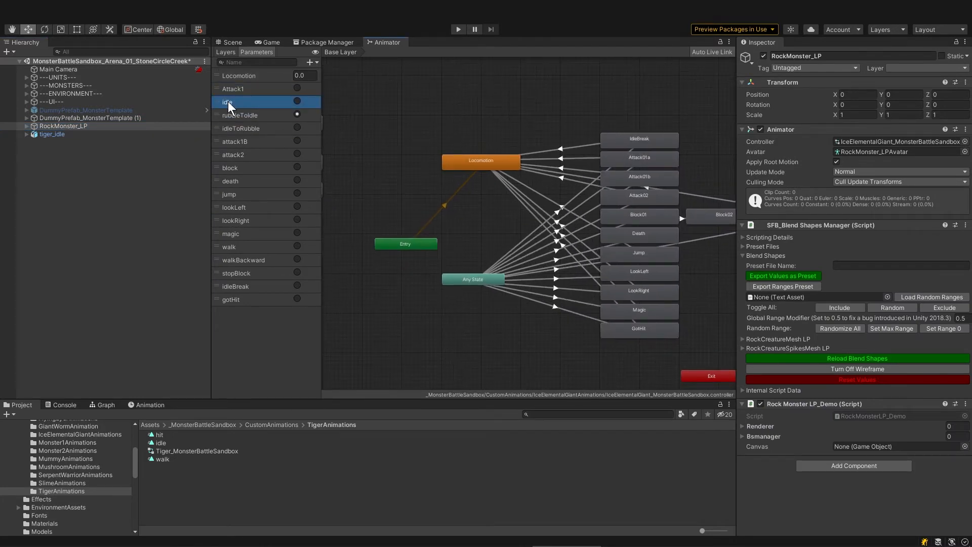
# - Place RockMonster_LP's death parameter directly below Attack1, and rename death and gotHit as Death and GotHit
pyautogui.click(138, 118)
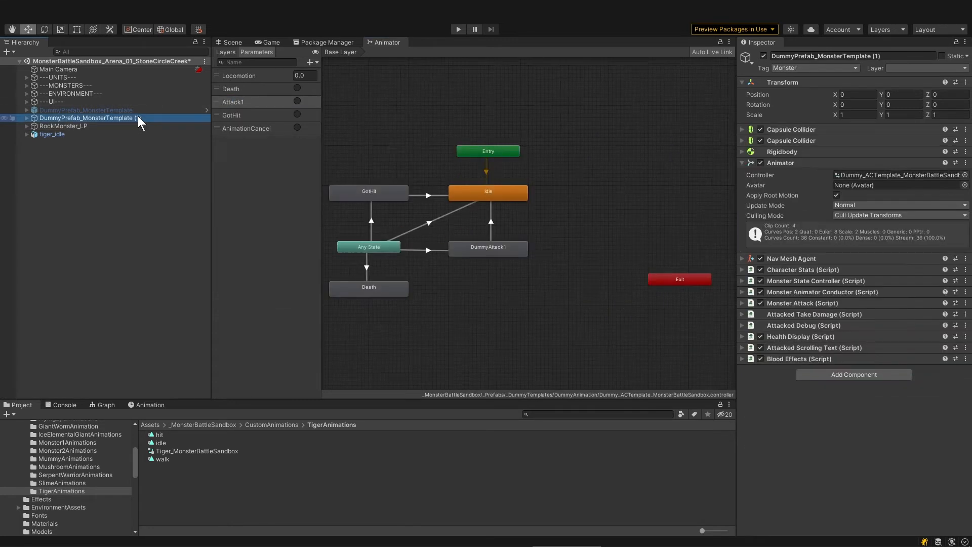
pyautogui.click(112, 126)
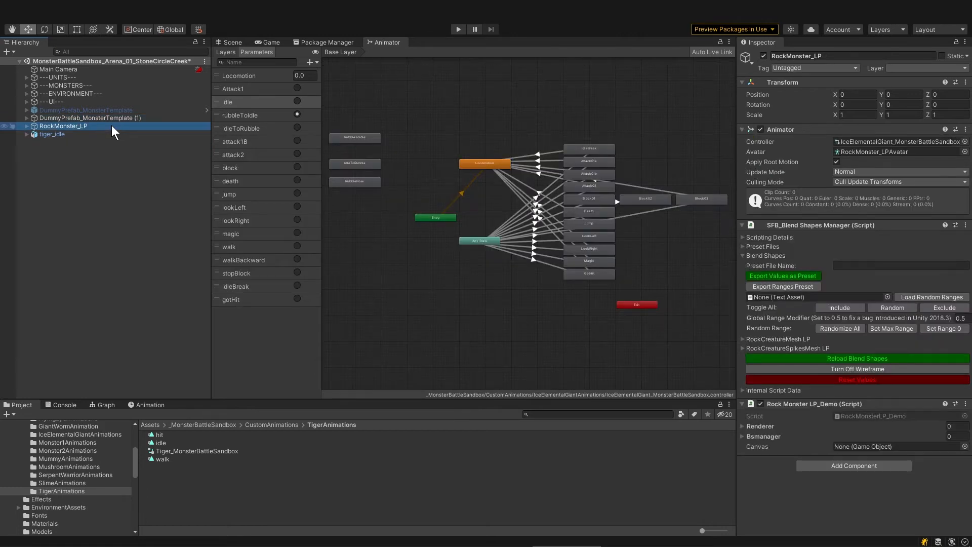
pyautogui.moveTo(231, 183); pyautogui.dragTo(231, 182)
pyautogui.moveTo(231, 183); pyautogui.dragTo(231, 102)
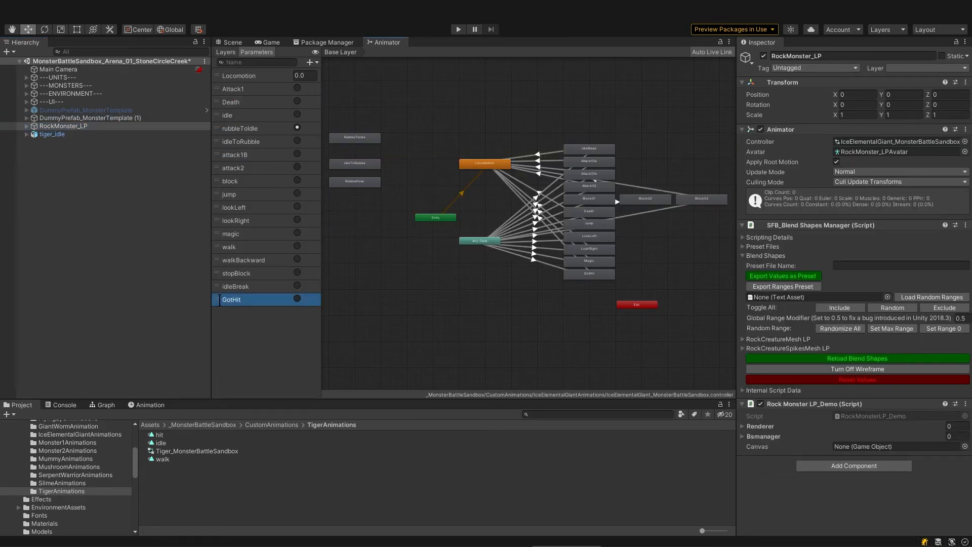
# - Rename the hit state in tiger_idle's animator graph as Attack1
pyautogui.click(114, 134)
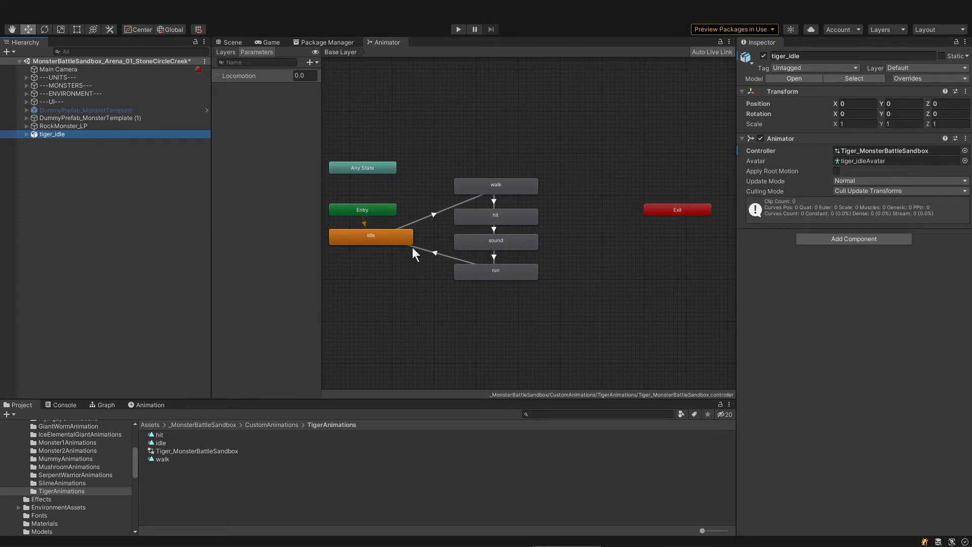
pyautogui.moveTo(412, 247); pyautogui.dragTo(443, 252, button='middle')
pyautogui.scroll(2, 442, 247)
pyautogui.click(514, 216)
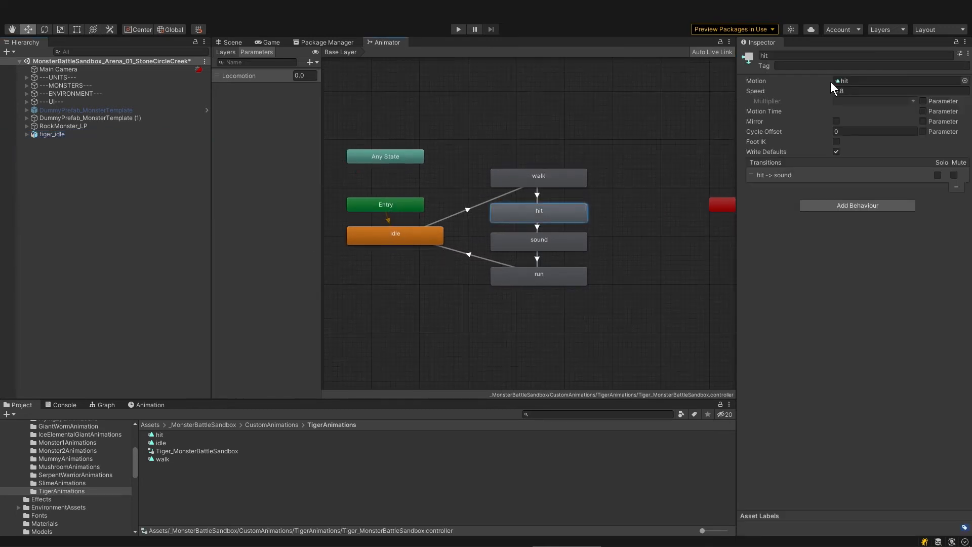
pyautogui.click(796, 55)
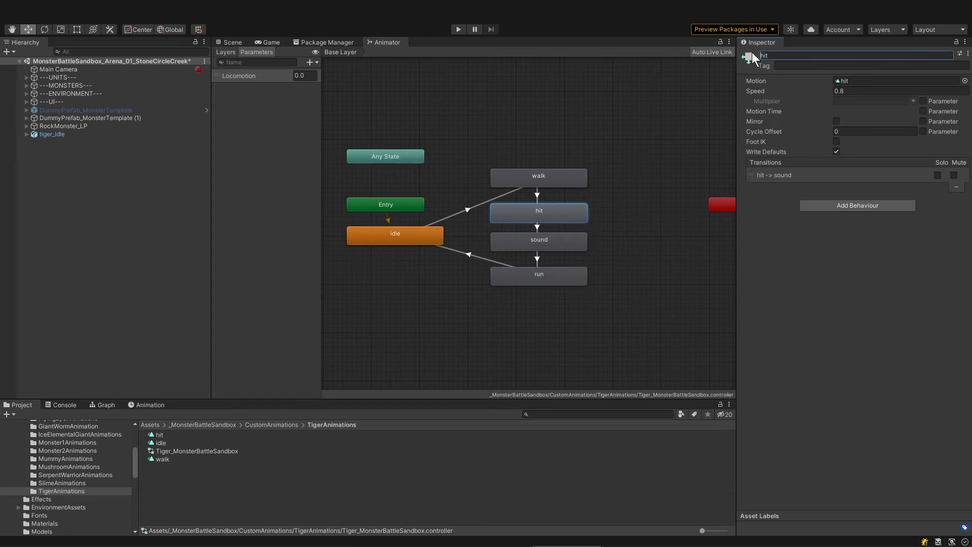
pyautogui.write('Attack1')
pyautogui.press('Return')
# - Move Any State to the far side of the tiger's Attack1 state and make a transition from it to Attack1
pyautogui.moveTo(408, 156); pyautogui.dragTo(682, 222)
pyautogui.rightClick(666, 214)
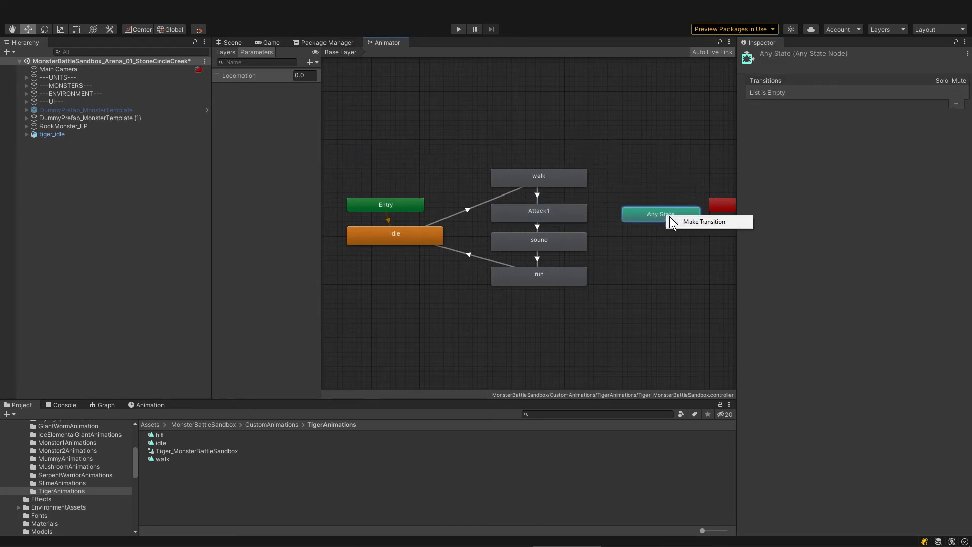
pyautogui.click(690, 221)
pyautogui.click(572, 210)
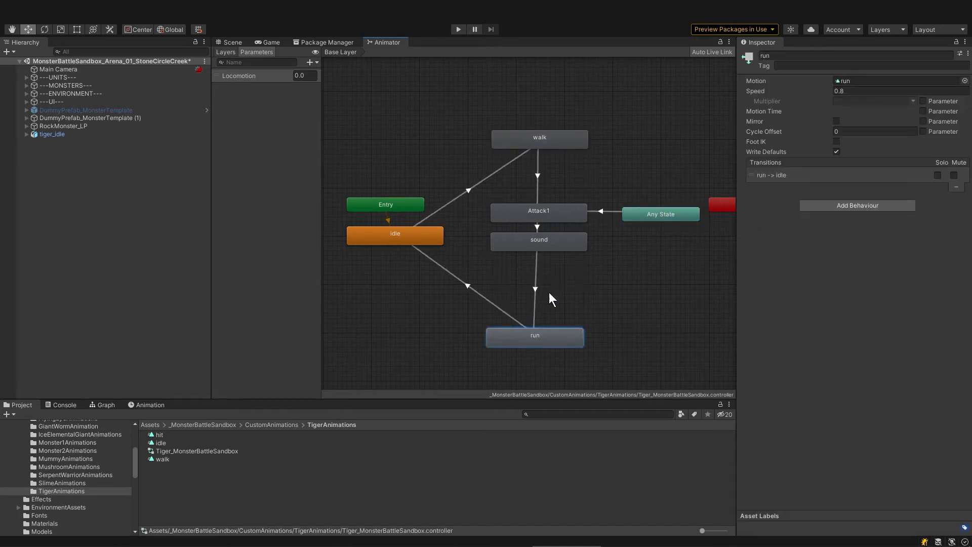
# - Preview the Any State to Attack1 transition and shift it so Attack1 starts at 0:00
pyautogui.click(606, 212)
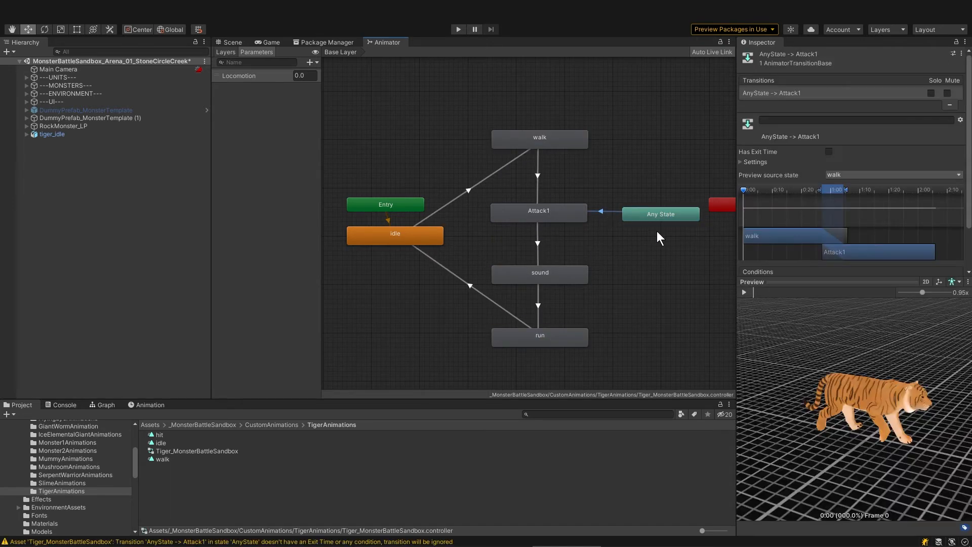
pyautogui.click(744, 292)
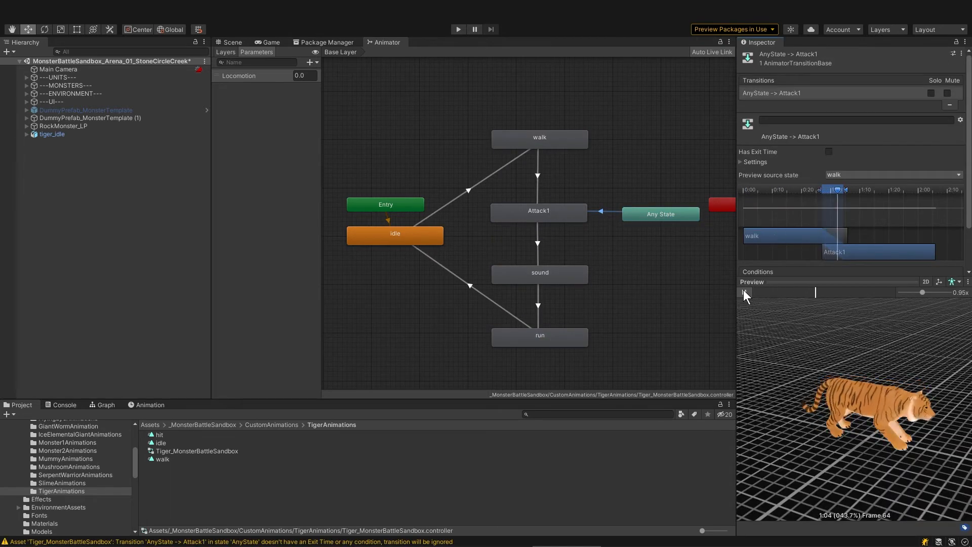
pyautogui.moveTo(813, 219); pyautogui.dragTo(725, 193)
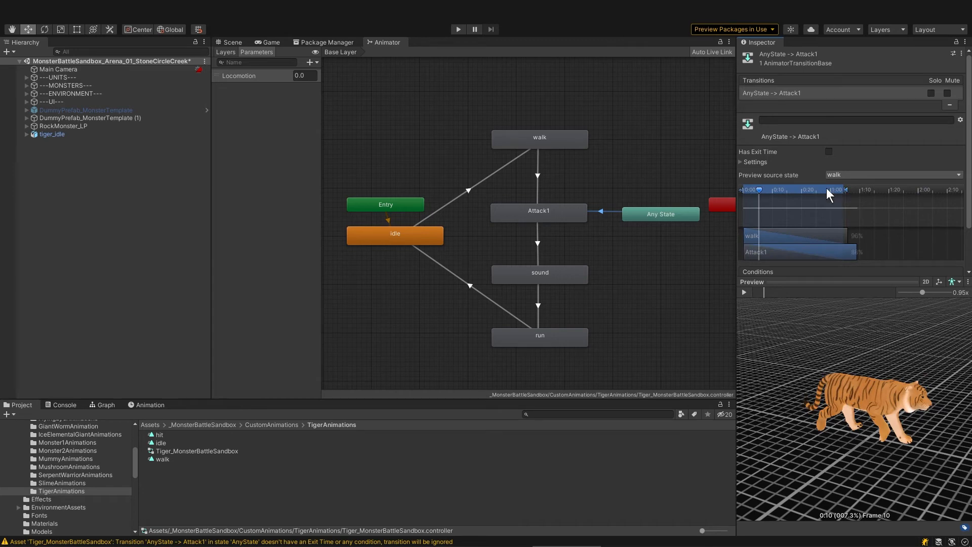
# - Add a Trigger parameter named Attack1 to the tiger's animator controller
pyautogui.click(314, 62)
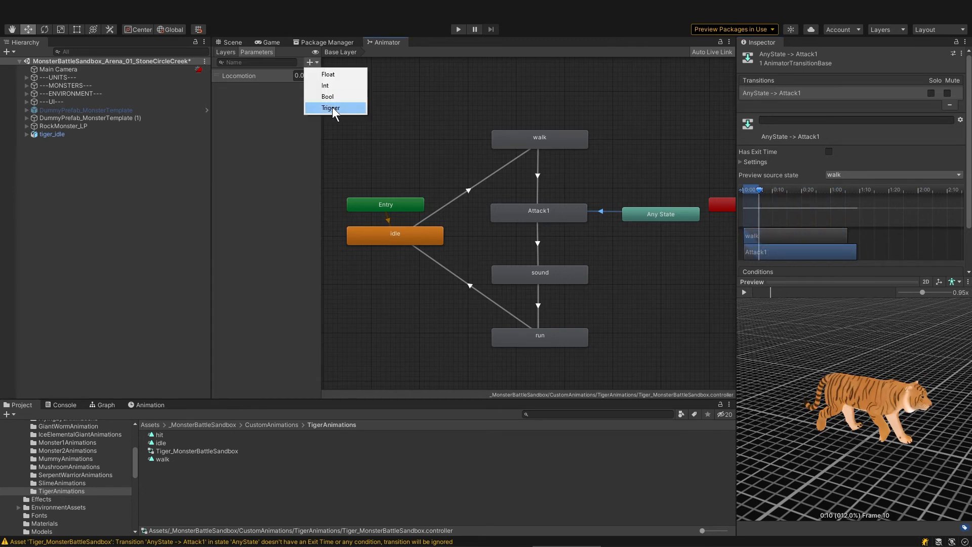
pyautogui.click(369, 108)
pyautogui.write('Attack1')
pyautogui.press('Return')
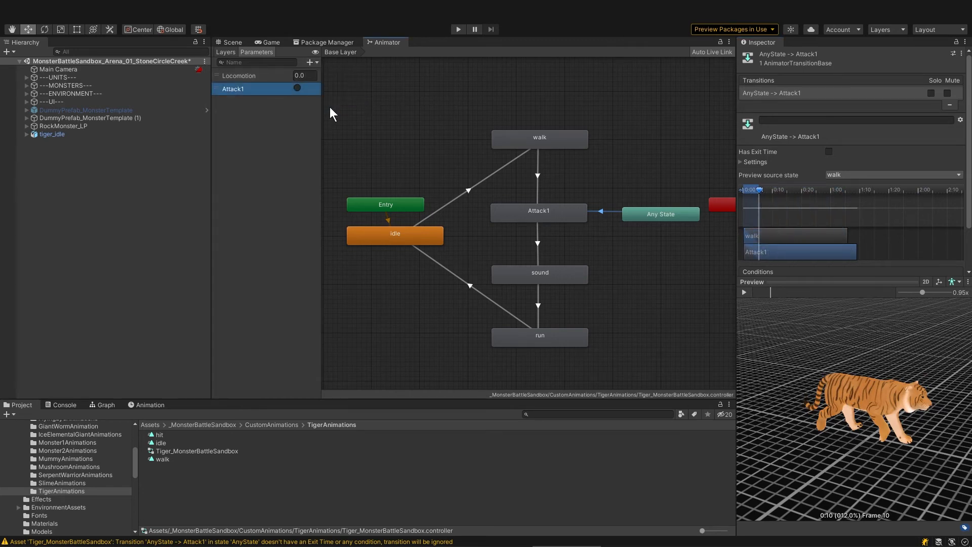
# - Rearrange RockMonster_LP's states, placing Attack01a and GotHit between Any State and Locomotion, Death below Any State, and Entry above Locomotion
pyautogui.click(131, 117)
pyautogui.click(160, 126)
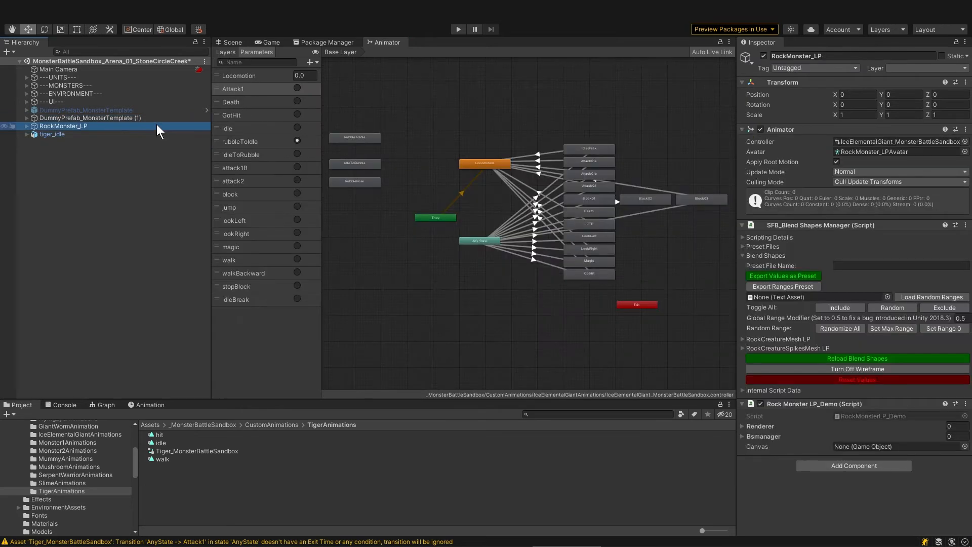
pyautogui.moveTo(435, 218); pyautogui.dragTo(689, 111)
pyautogui.moveTo(499, 161); pyautogui.dragTo(461, 205, button='middle')
pyautogui.moveTo(461, 205); pyautogui.dragTo(664, 177)
pyautogui.scroll(3, 456, 203)
pyautogui.moveTo(473, 152); pyautogui.dragTo(347, 93)
pyautogui.moveTo(341, 116); pyautogui.dragTo(356, 152, button='middle')
pyautogui.moveTo(480, 244); pyautogui.dragTo(356, 260)
pyautogui.moveTo(356, 260); pyautogui.dragTo(510, 229, button='middle')
pyautogui.click(612, 215)
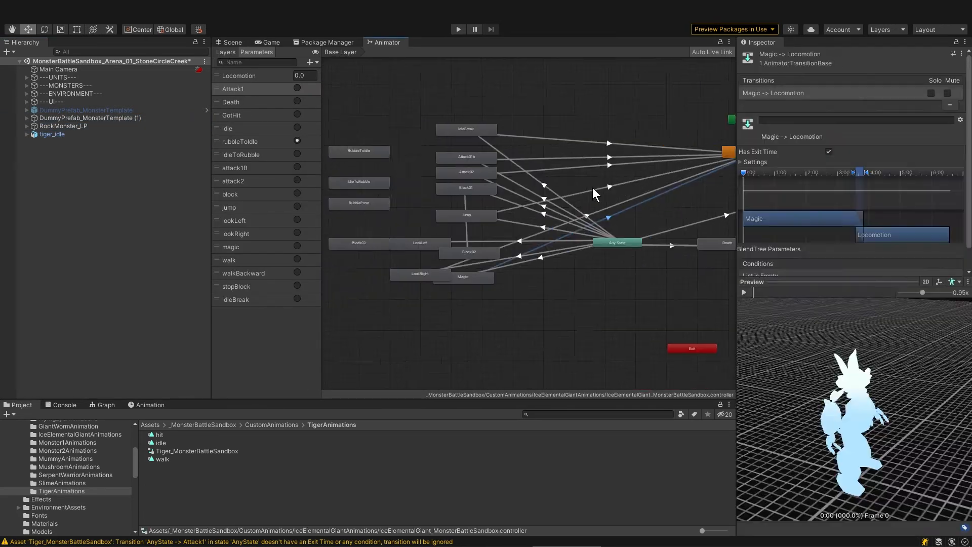
pyautogui.click(558, 243)
pyautogui.scroll(2, 558, 243)
pyautogui.moveTo(633, 306); pyautogui.dragTo(493, 254)
pyautogui.click(654, 148)
# - Inspect the condition on RockMonster_LP's transition from Any State to Attack01a
pyautogui.click(497, 198)
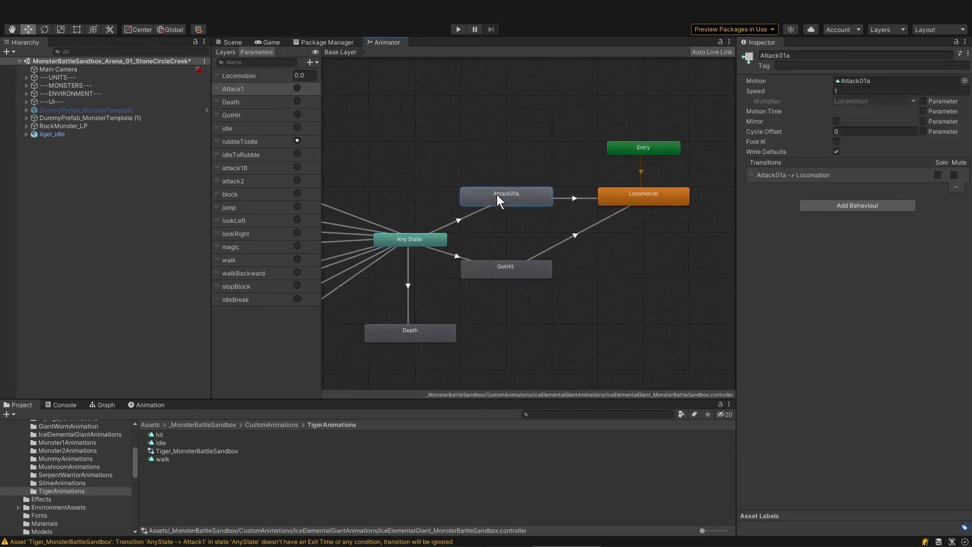
pyautogui.click(458, 221)
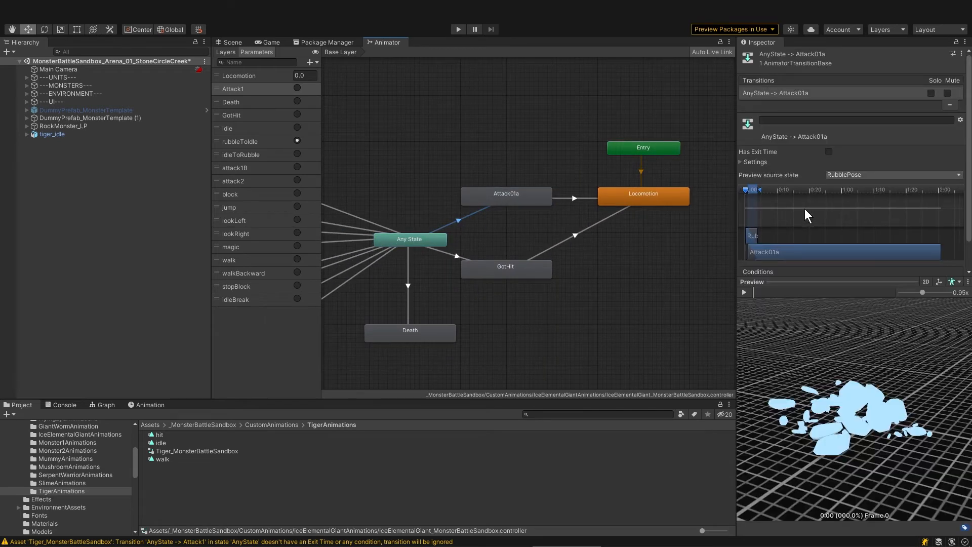
pyautogui.scroll(-2, 880, 226)
pyautogui.click(937, 264)
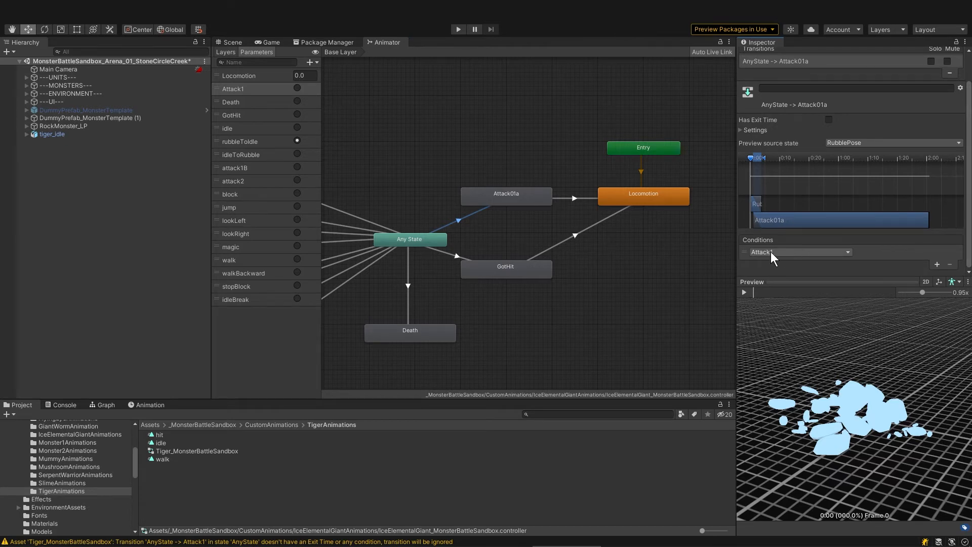
# - Add an Attack1 condition to the tiger's transition from Any State to Attack1 and preview the transition
pyautogui.click(114, 135)
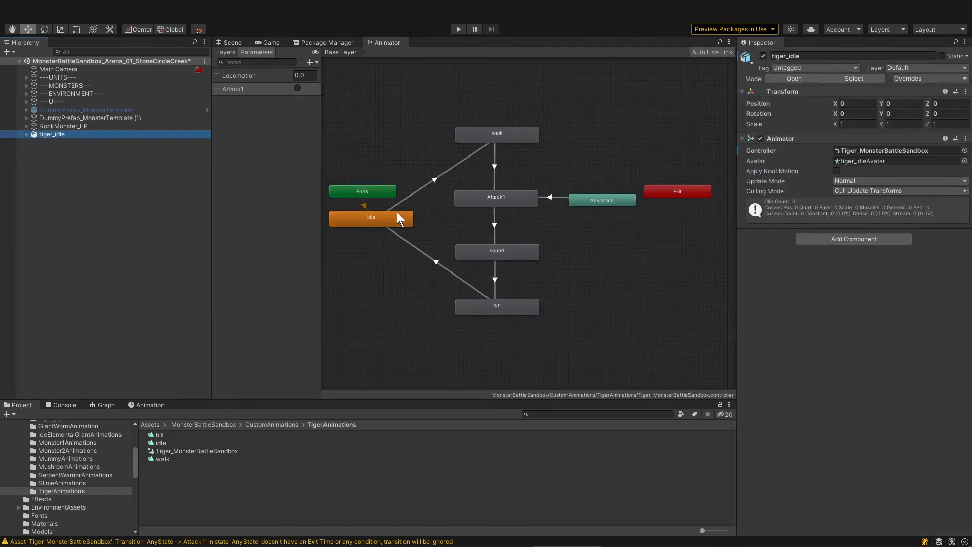
pyautogui.click(521, 197)
pyautogui.click(551, 196)
pyautogui.scroll(-3, 820, 231)
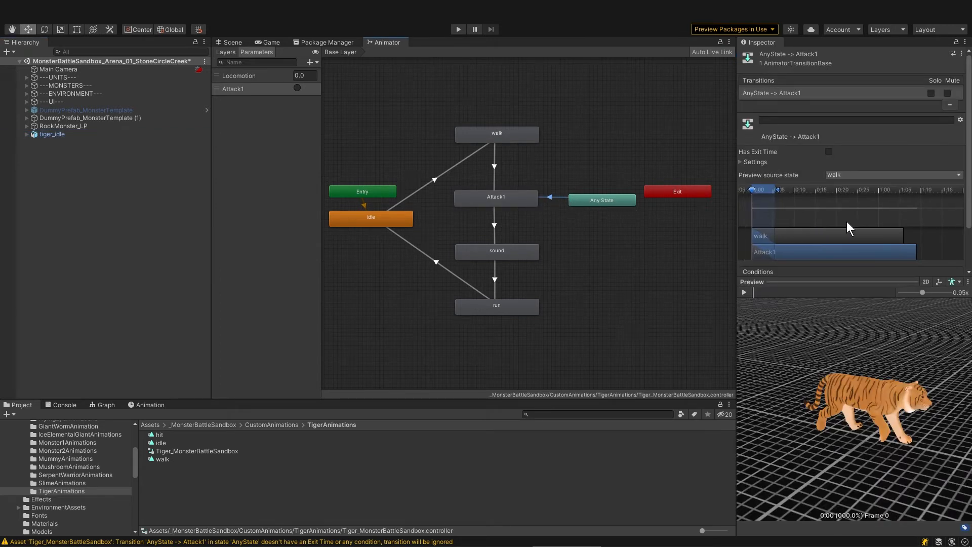
pyautogui.moveTo(970, 222); pyautogui.dragTo(969, 274)
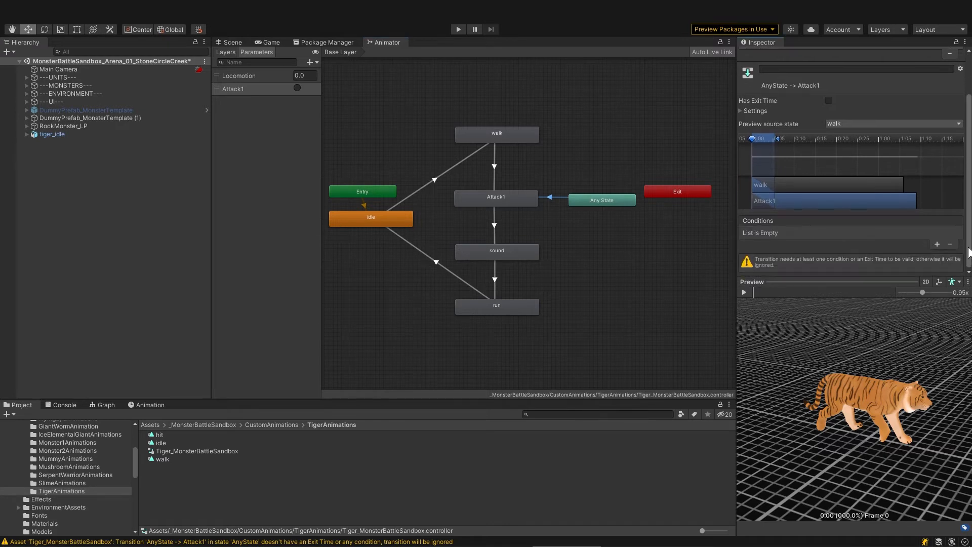
pyautogui.click(936, 244)
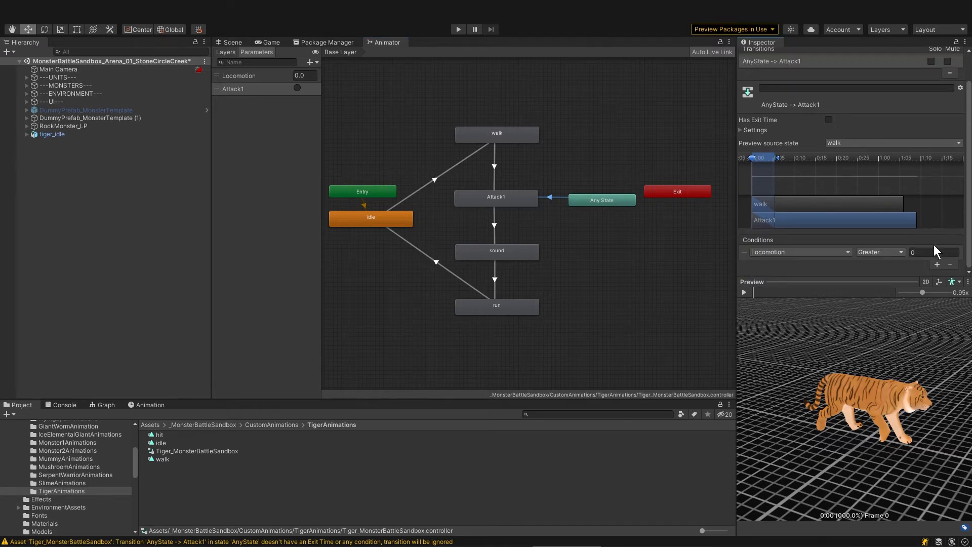
pyautogui.click(849, 252)
pyautogui.click(803, 294)
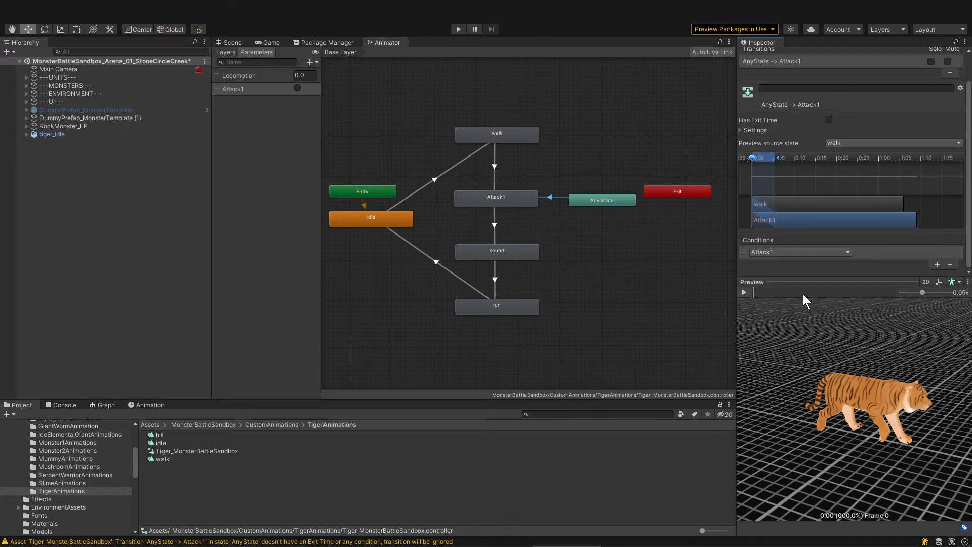
pyautogui.moveTo(600, 220); pyautogui.dragTo(590, 232, button='middle')
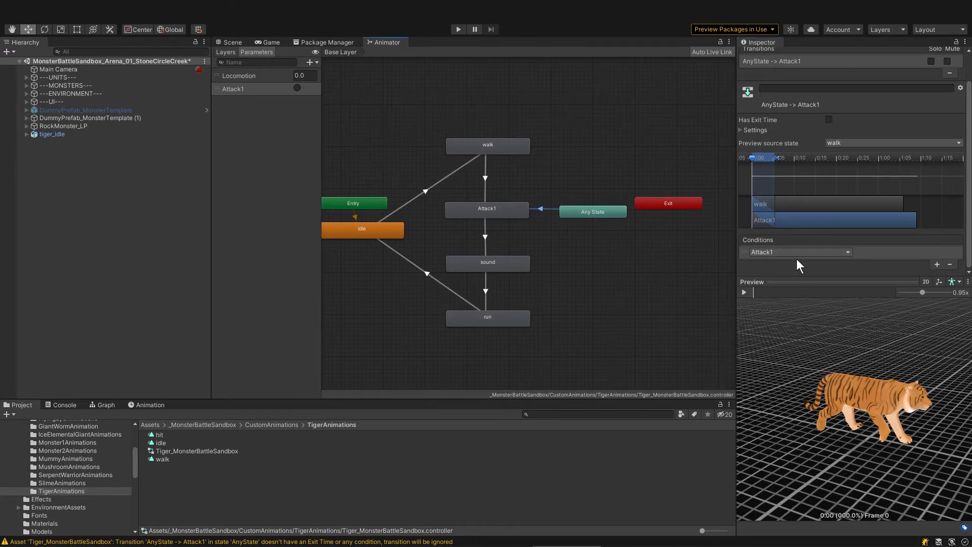
pyautogui.click(746, 291)
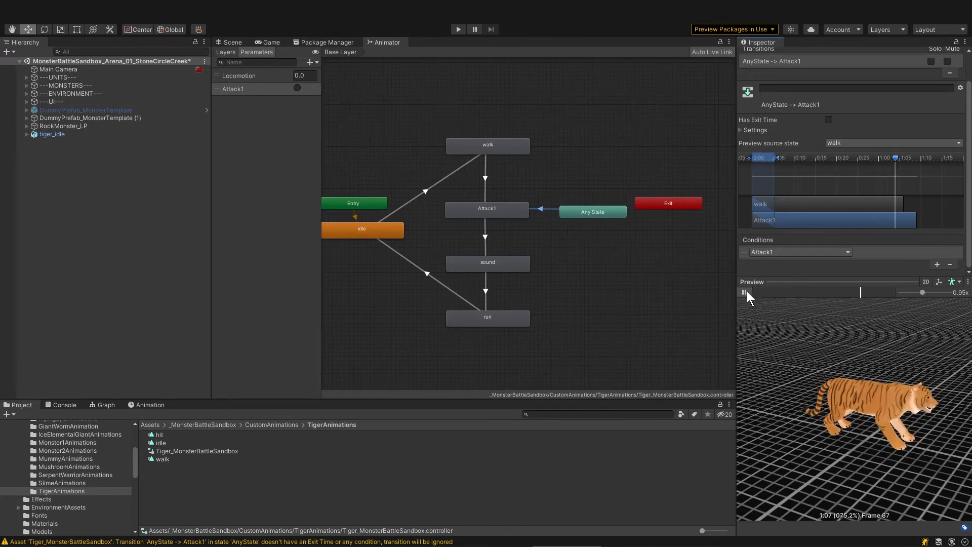
# - Make a transition from the tiger's Attack1 state to its idle state
pyautogui.click(643, 304)
pyautogui.moveTo(562, 284); pyautogui.dragTo(659, 297, button='middle')
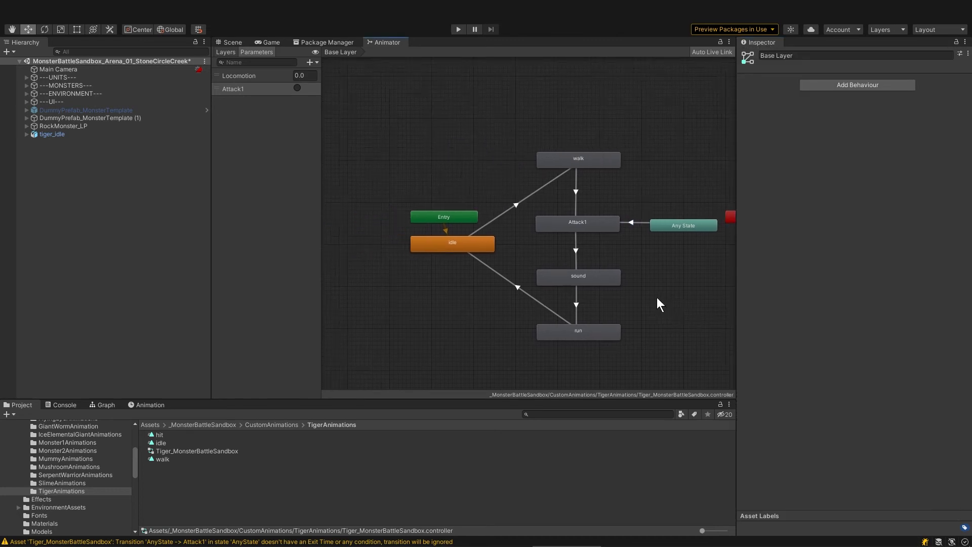
pyautogui.rightClick(570, 219)
pyautogui.click(587, 226)
pyautogui.click(490, 245)
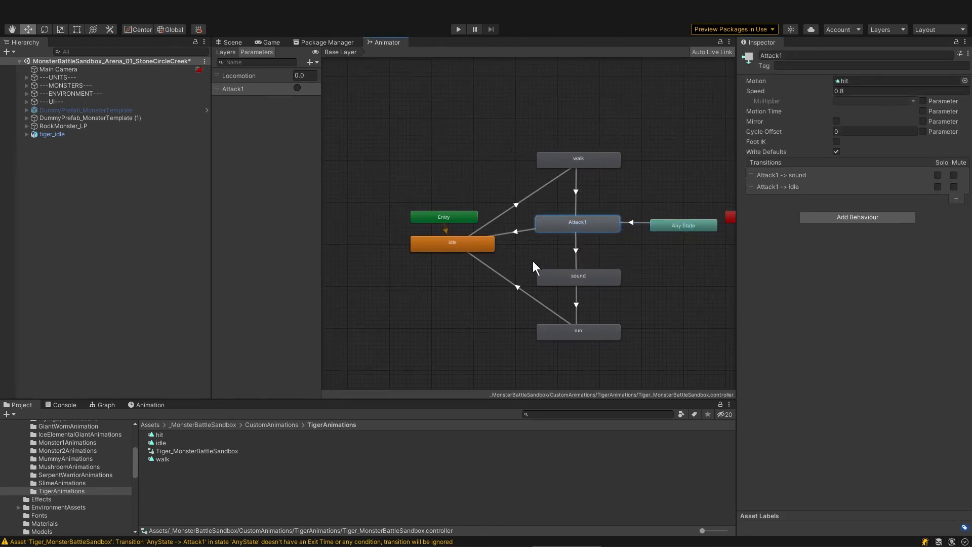
# - Reposition the tiger's Entry node above idle and move idle slightly upward toward it
pyautogui.moveTo(533, 262); pyautogui.dragTo(521, 261, button='middle')
pyautogui.moveTo(447, 221); pyautogui.dragTo(367, 166)
pyautogui.click(484, 127)
pyautogui.scroll(1, 473, 204)
pyautogui.moveTo(479, 255); pyautogui.dragTo(510, 267, button='middle')
pyautogui.moveTo(492, 288); pyautogui.dragTo(494, 252)
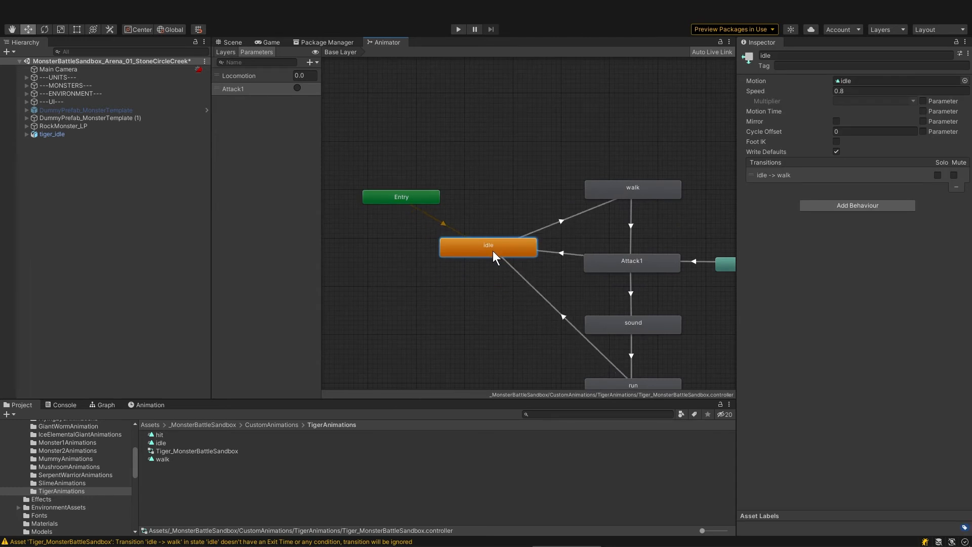
# - Check the monster template's state layout, then create a new blend tree state in the tiger's base layer and open it
pyautogui.click(145, 118)
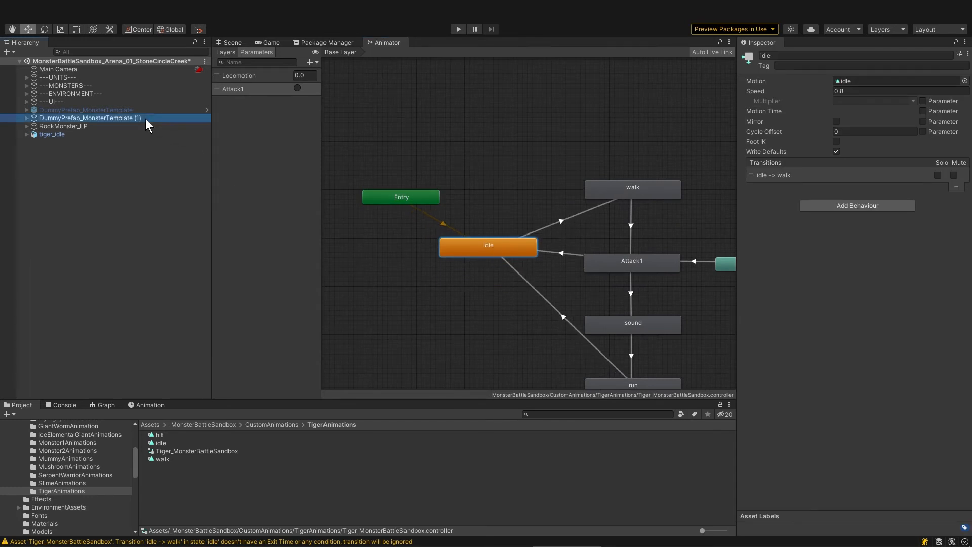
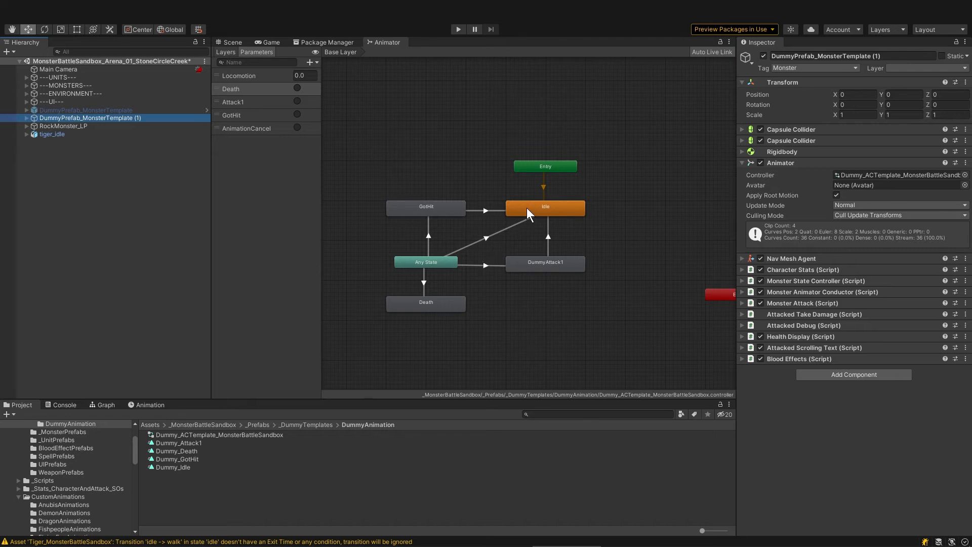
pyautogui.click(78, 134)
pyautogui.moveTo(405, 238); pyautogui.dragTo(460, 284, button='middle')
pyautogui.scroll(2, 460, 284)
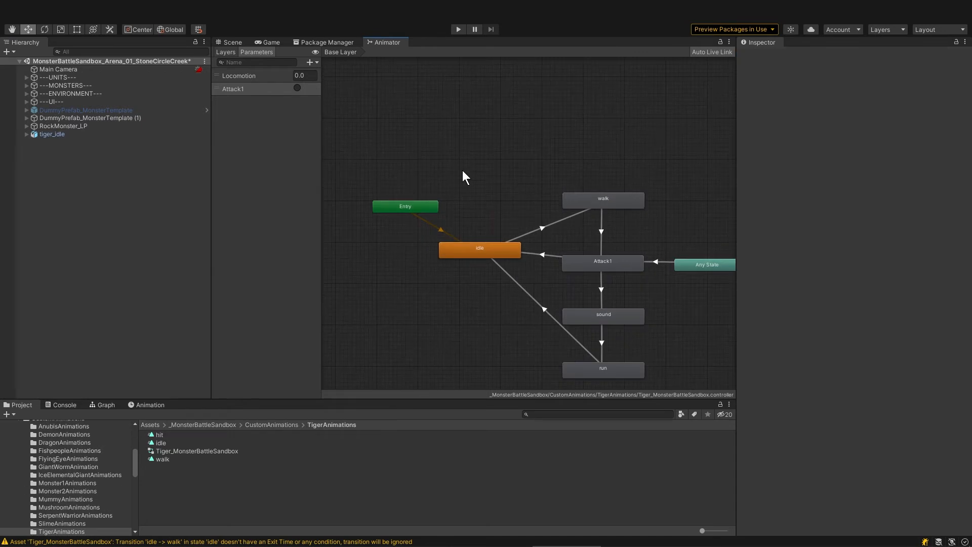
pyautogui.rightClick(463, 171)
pyautogui.moveTo(512, 176)
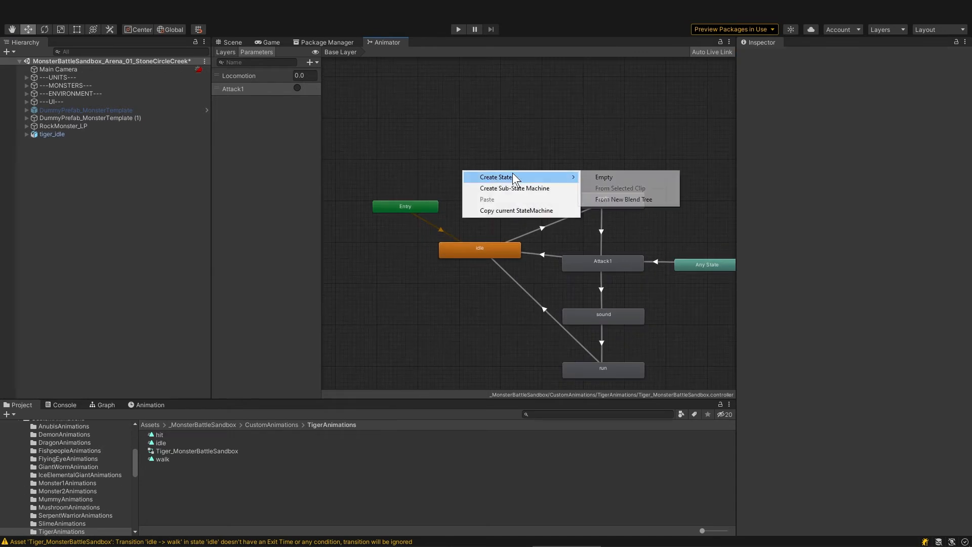
pyautogui.click(627, 197)
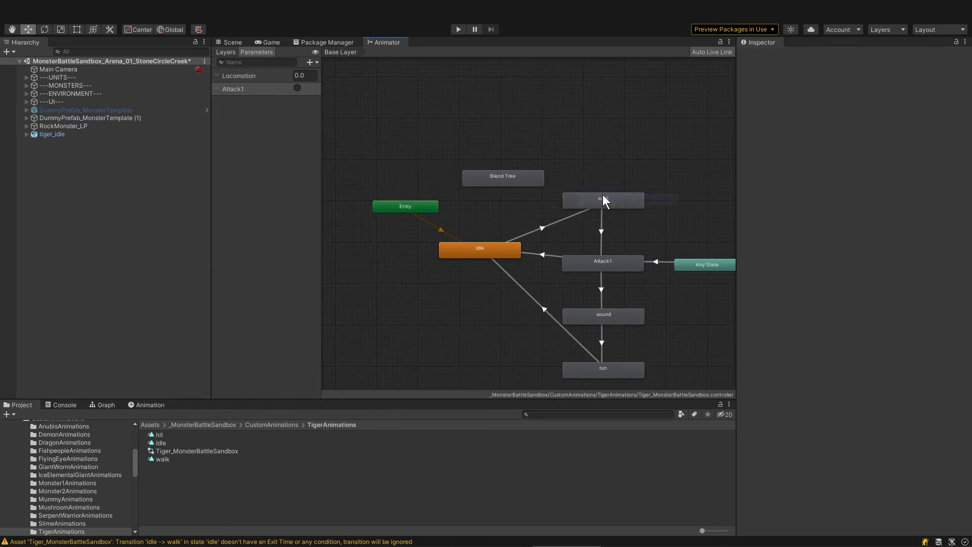
pyautogui.click(506, 174)
pyautogui.doubleClick(502, 175)
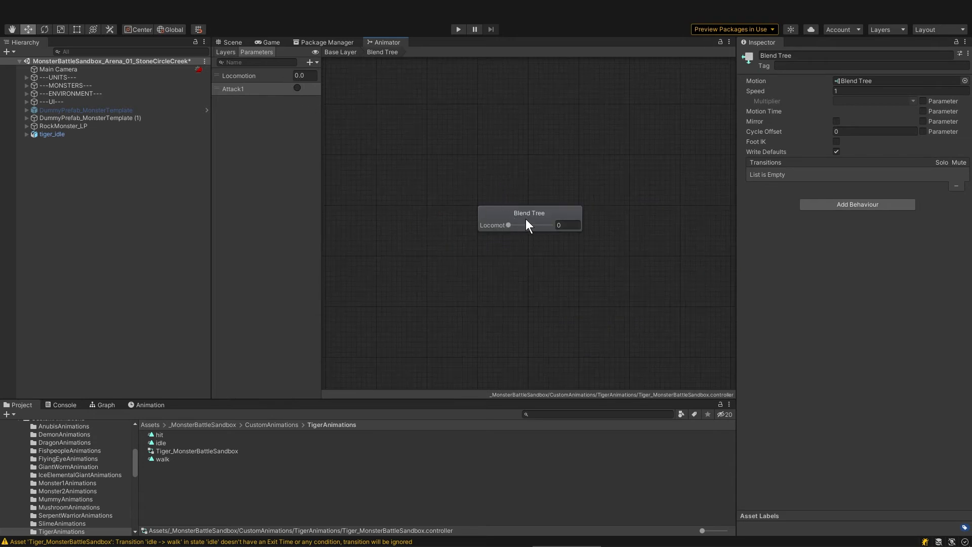
# - Add two motion fields to the tiger's blend tree and assign the idle clip to the first and walk to the second
pyautogui.click(546, 213)
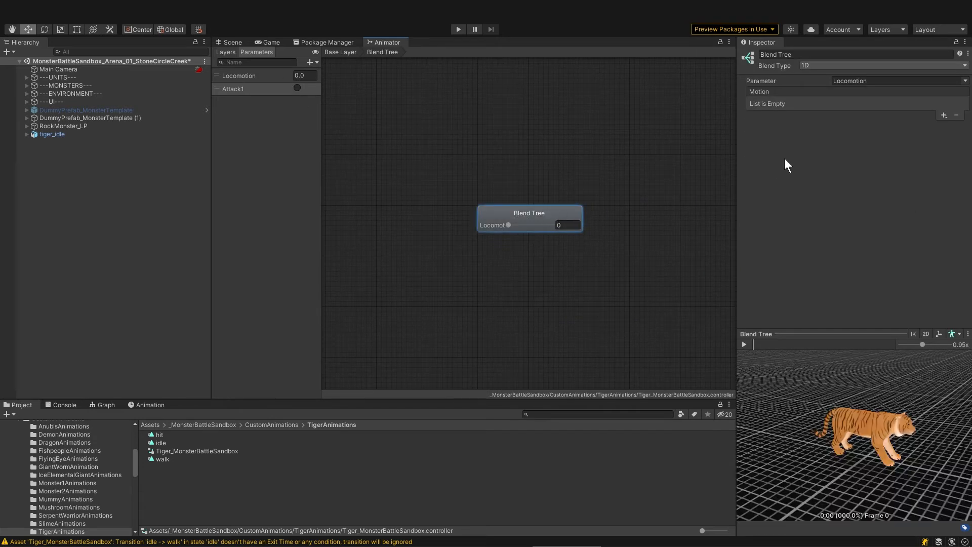
pyautogui.click(944, 116)
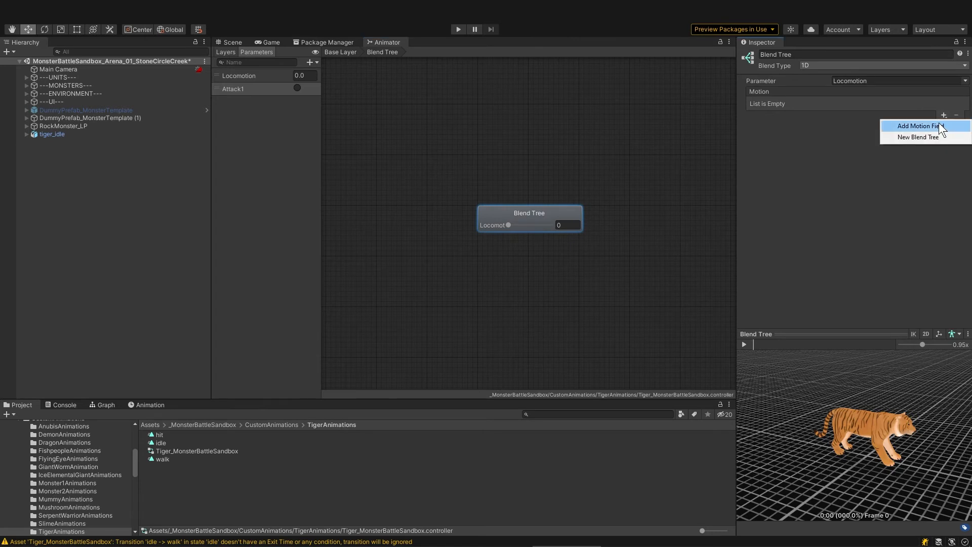
pyautogui.click(939, 123)
pyautogui.click(944, 117)
pyautogui.click(937, 124)
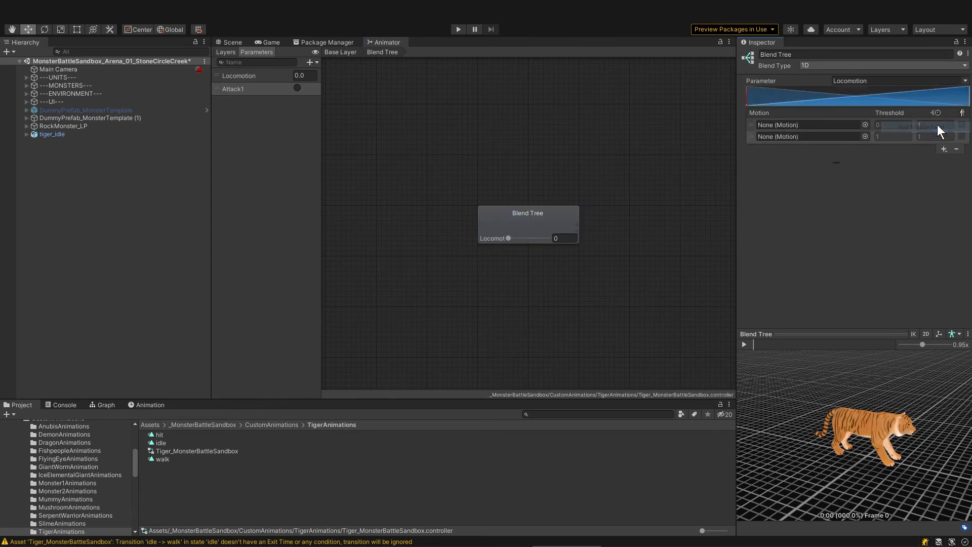
pyautogui.moveTo(167, 444); pyautogui.dragTo(813, 136)
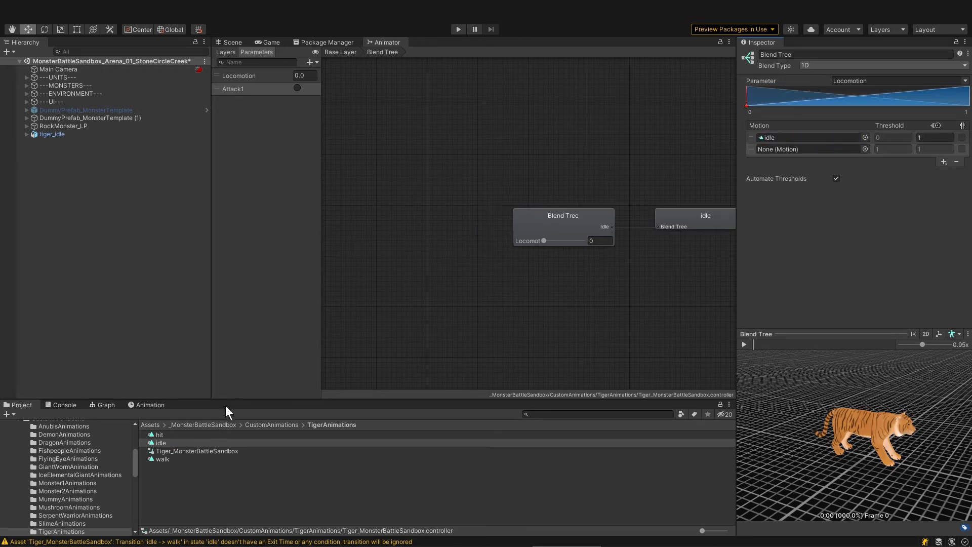
pyautogui.moveTo(177, 457); pyautogui.dragTo(826, 147)
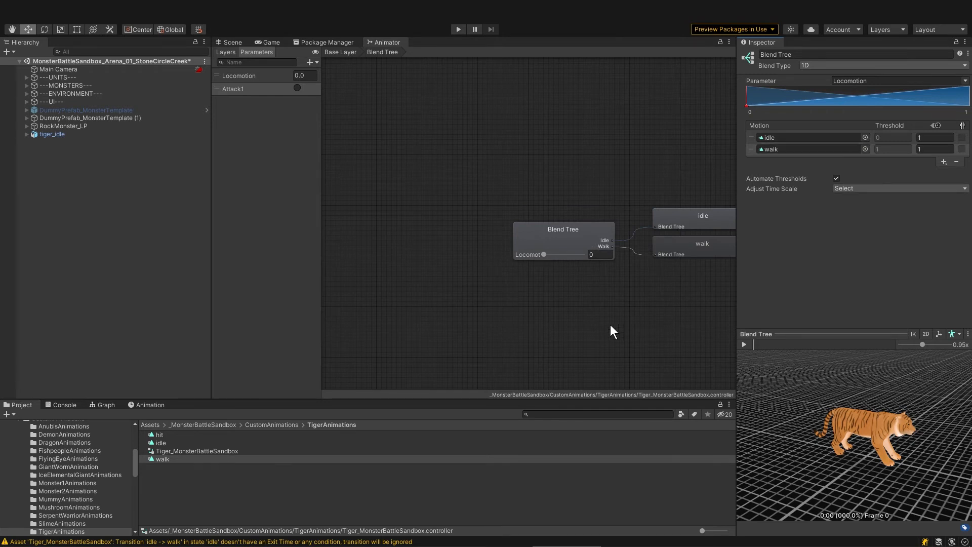
# - Examine the loop settings of the tiger's idle and walk clips and reselect the blend tree
pyautogui.moveTo(594, 327); pyautogui.dragTo(476, 306, button='middle')
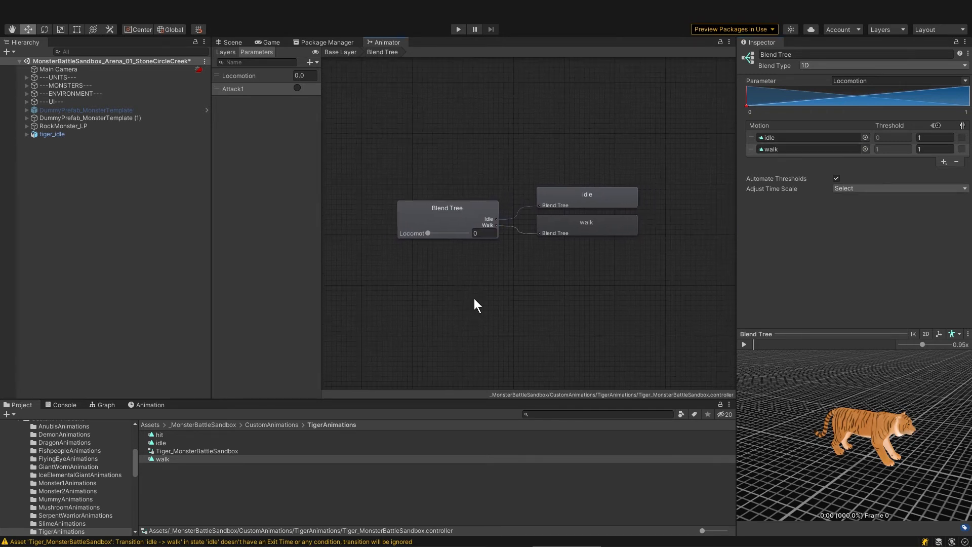
pyautogui.click(592, 226)
pyautogui.click(591, 199)
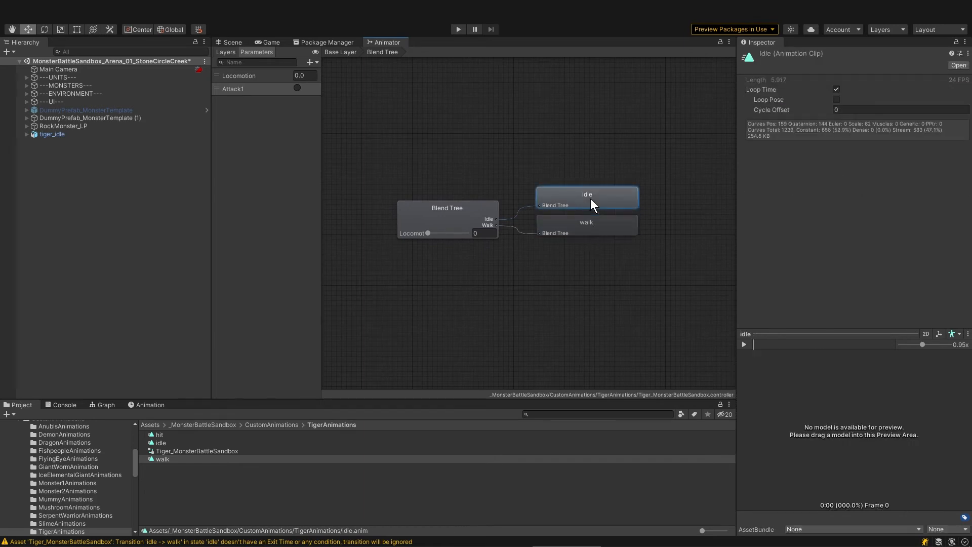
pyautogui.click(199, 448)
pyautogui.click(190, 457)
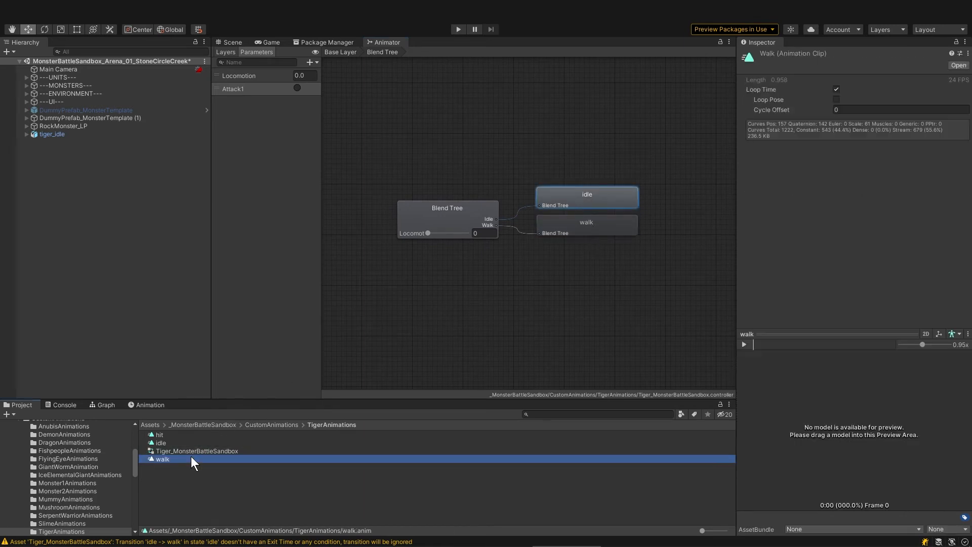
pyautogui.click(191, 443)
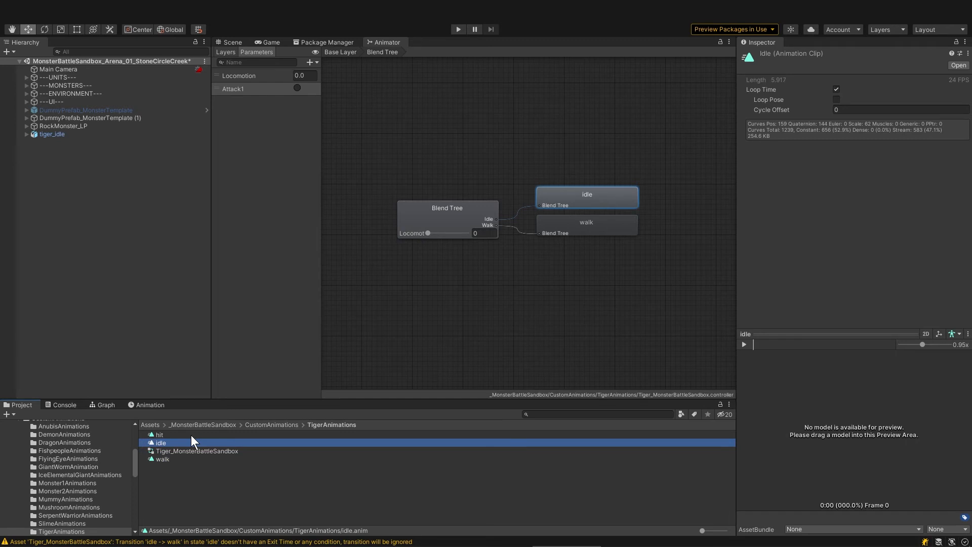
pyautogui.click(421, 216)
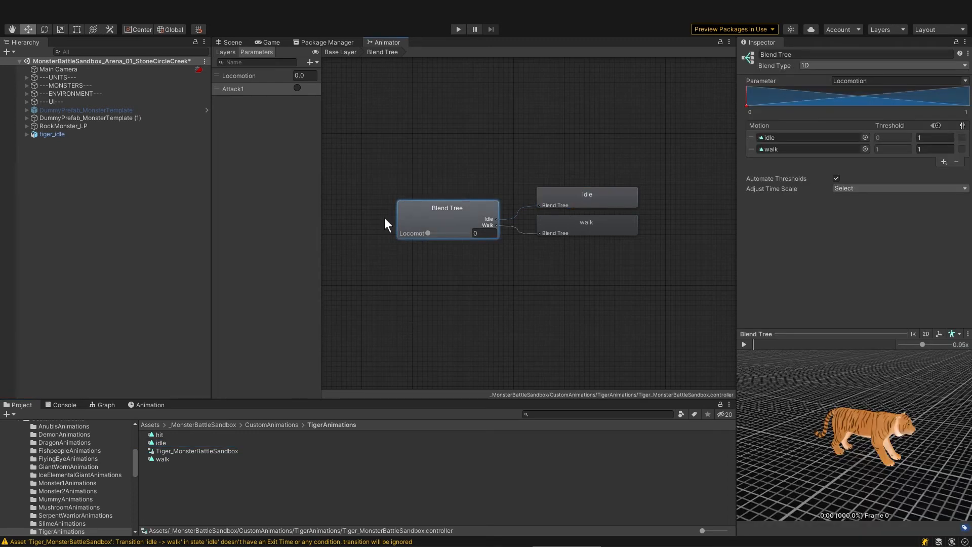
# - Rename the tiger's blend tree state to Locomotion and make it the state machine's default state
pyautogui.click(341, 52)
pyautogui.click(488, 178)
pyautogui.moveTo(800, 55); pyautogui.dragTo(724, 44)
pyautogui.write('Locomotion')
pyautogui.rightClick(407, 203)
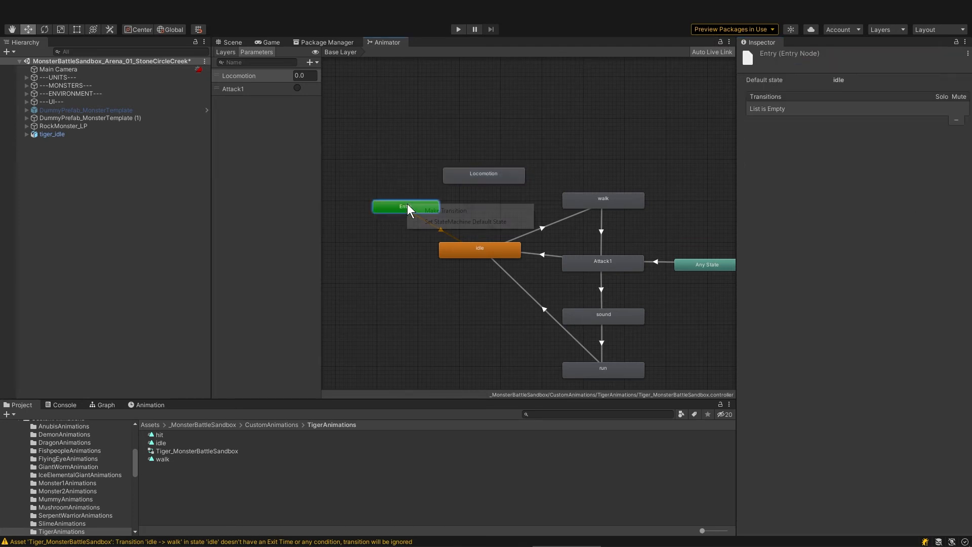
pyautogui.click(455, 219)
pyautogui.click(494, 176)
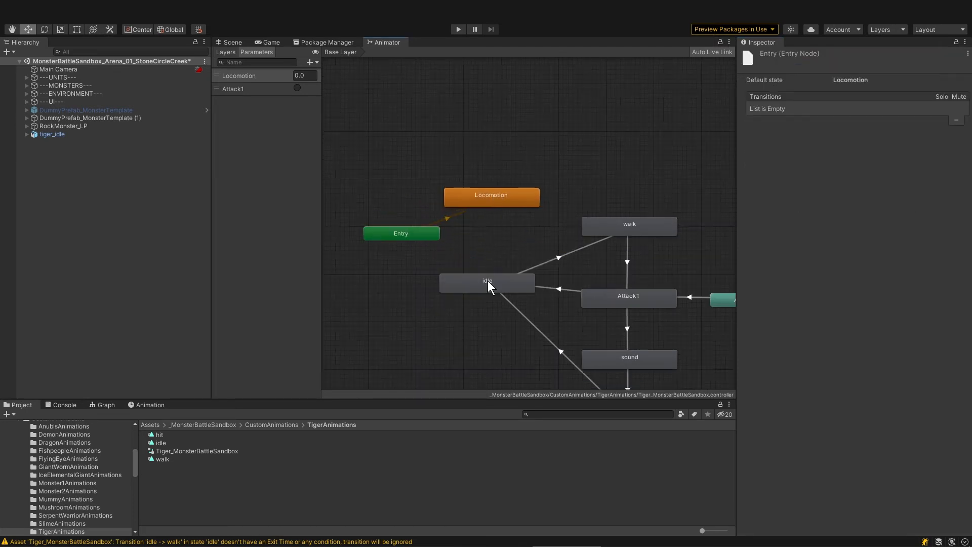
# - Delete the tiger's idle and walk states and the transition from Attack1 to sound
pyautogui.moveTo(488, 281); pyautogui.dragTo(514, 292)
pyautogui.press('Delete')
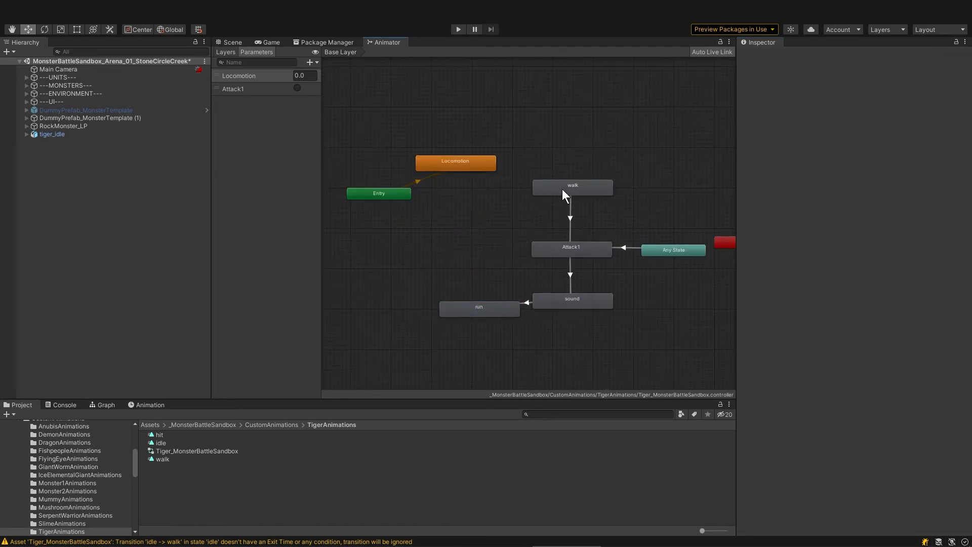
pyautogui.click(562, 190)
pyautogui.press('Delete')
pyautogui.click(570, 276)
pyautogui.press('Delete')
# - Rearrange the tiger's states with Entry above Locomotion, Attack1 below Locomotion, Any State beside Attack1, and sound beneath them
pyautogui.moveTo(571, 250); pyautogui.dragTo(456, 198)
pyautogui.moveTo(672, 250); pyautogui.dragTo(564, 202)
pyautogui.moveTo(584, 222); pyautogui.dragTo(648, 251, button='middle')
pyautogui.click(576, 226)
pyautogui.moveTo(539, 228); pyautogui.dragTo(649, 263)
pyautogui.moveTo(446, 222); pyautogui.dragTo(519, 142)
pyautogui.moveTo(518, 197); pyautogui.dragTo(514, 185)
pyautogui.moveTo(632, 228); pyautogui.dragTo(409, 218)
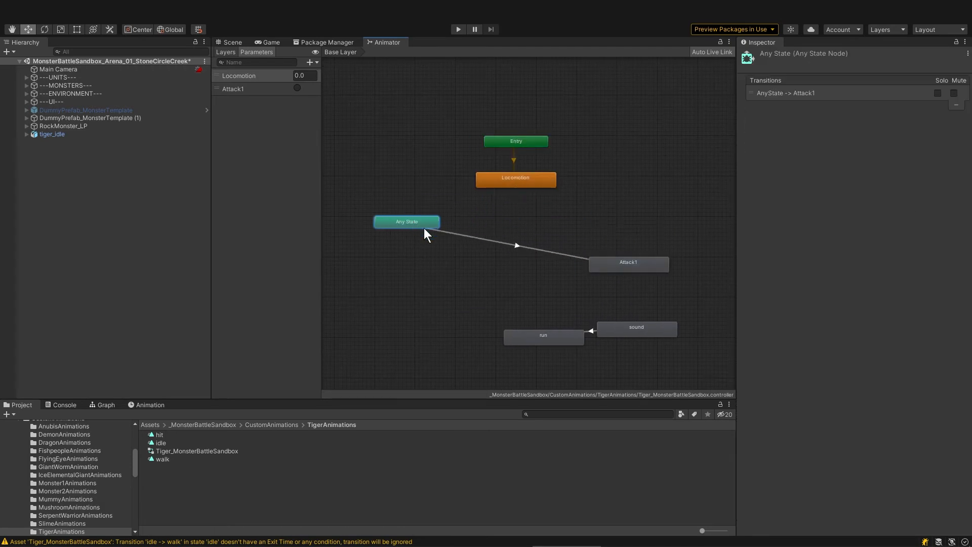
pyautogui.moveTo(647, 264); pyautogui.dragTo(533, 223)
pyautogui.moveTo(636, 330); pyautogui.dragTo(539, 307)
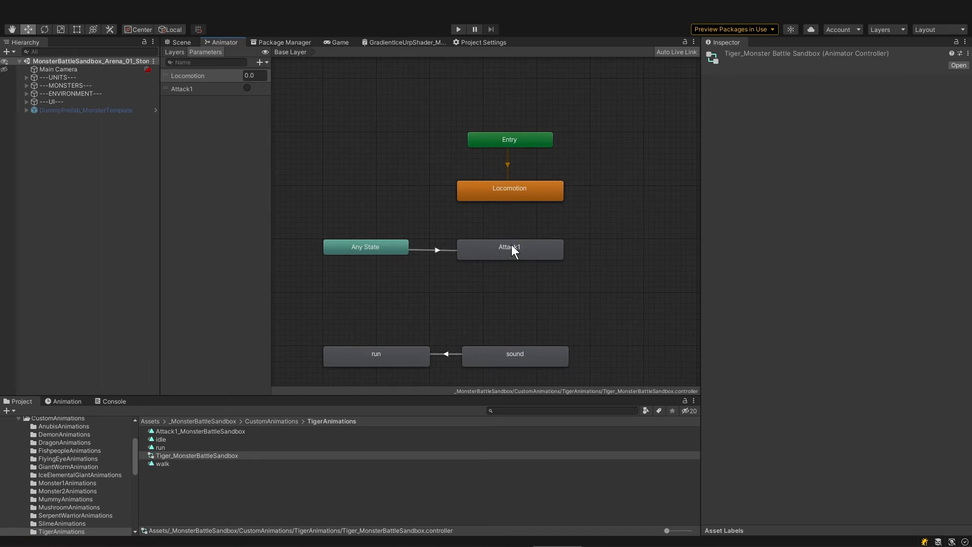
# - Make a transition from the tiger's Attack1 state to Locomotion
pyautogui.rightClick(512, 247)
pyautogui.click(537, 252)
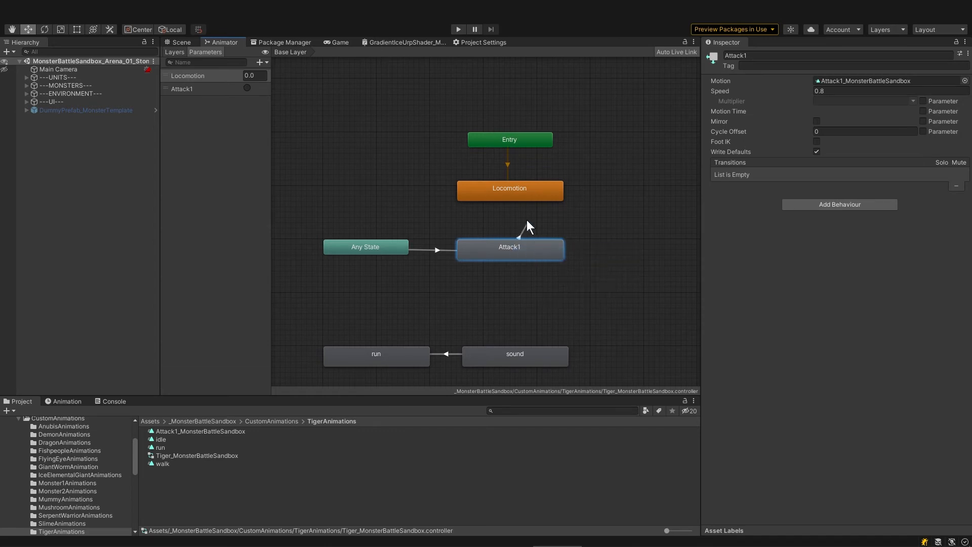
pyautogui.click(517, 190)
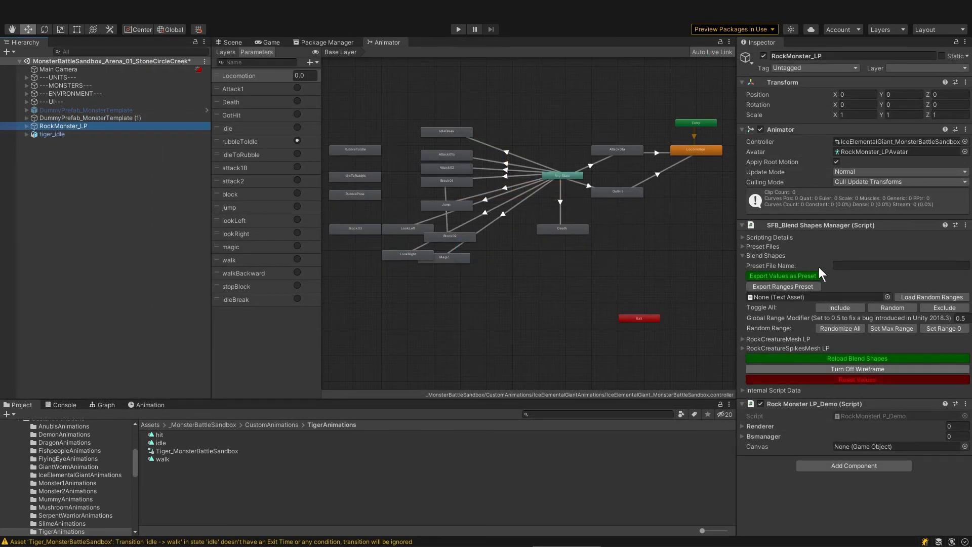
# - Remove the SFB_Blend Shapes Manager and Rock Monster LP_Demo script components from RockMonster_LP
pyautogui.click(236, 42)
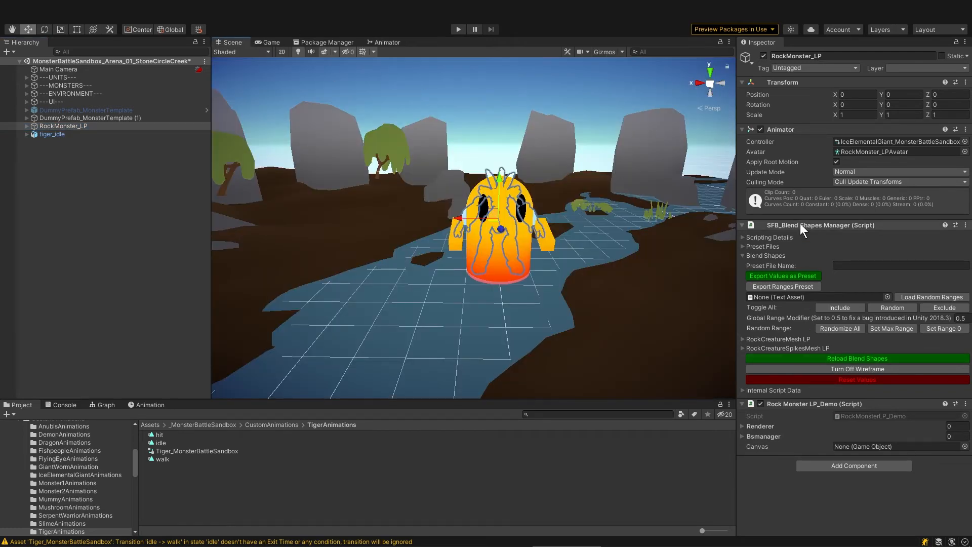
pyautogui.click(965, 225)
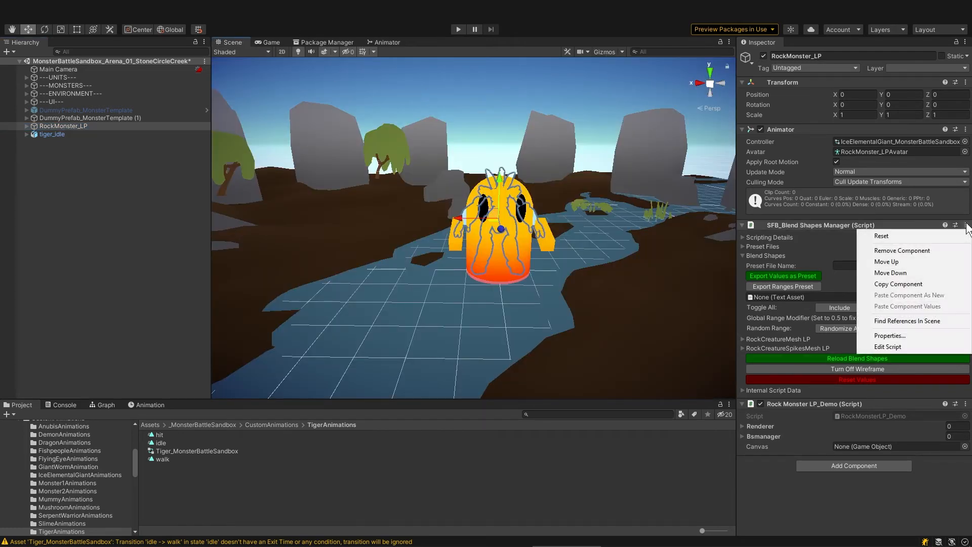
pyautogui.click(942, 249)
pyautogui.click(966, 225)
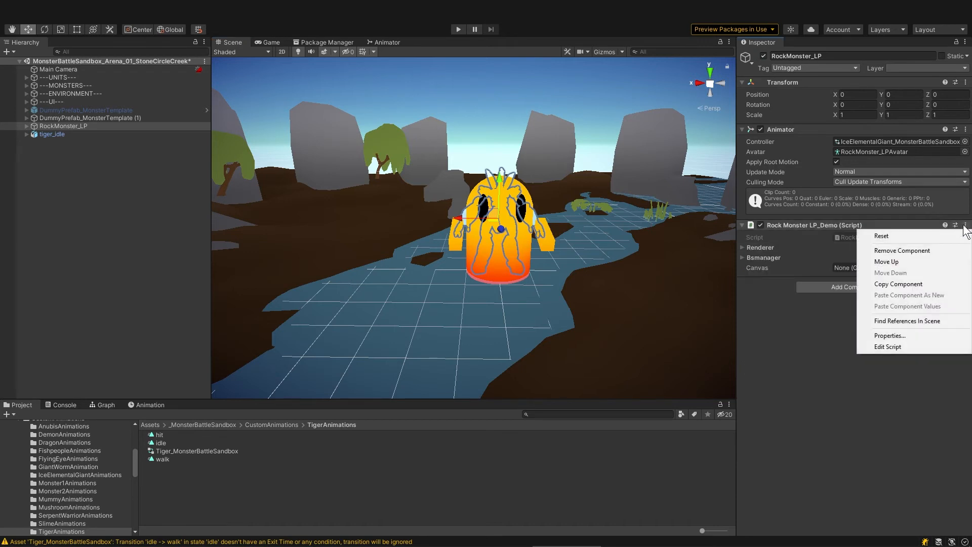
pyautogui.click(929, 251)
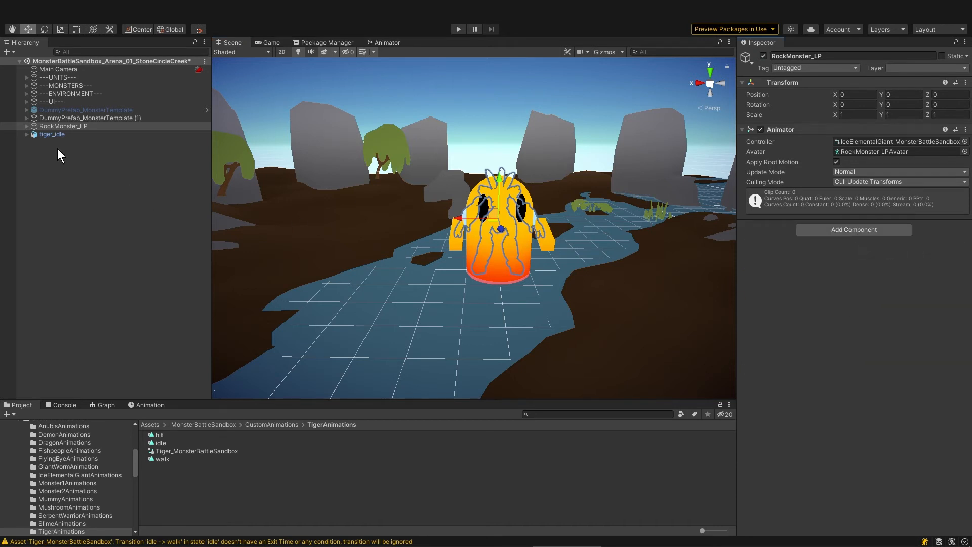
# - Replace Model_Capsule in DummyPrefab_MonsterTemplate (1) with RM_Root, RockCreatureMesh_LP and RockCreatureSpikesMesh_LP moved out of RockMonster_LP
pyautogui.click(27, 126)
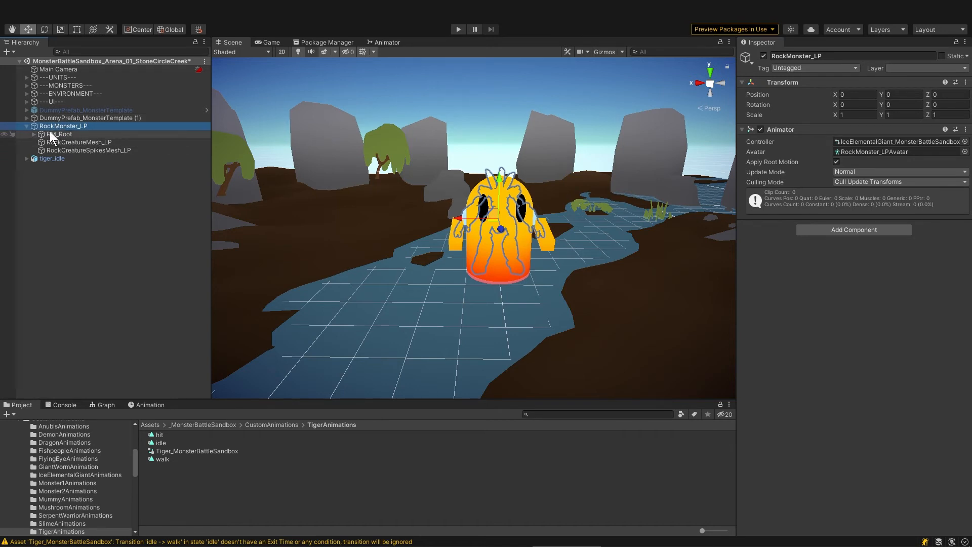
pyautogui.click(26, 116)
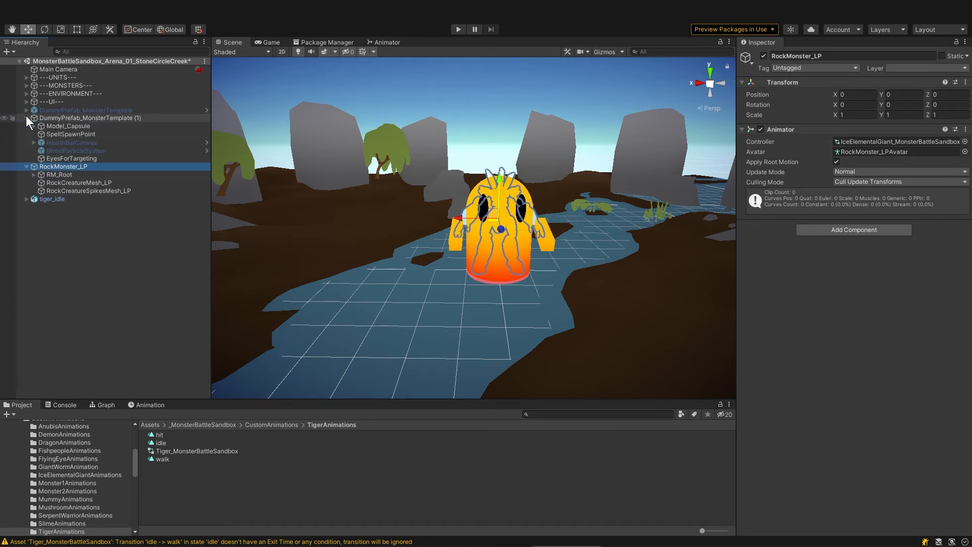
pyautogui.click(63, 126)
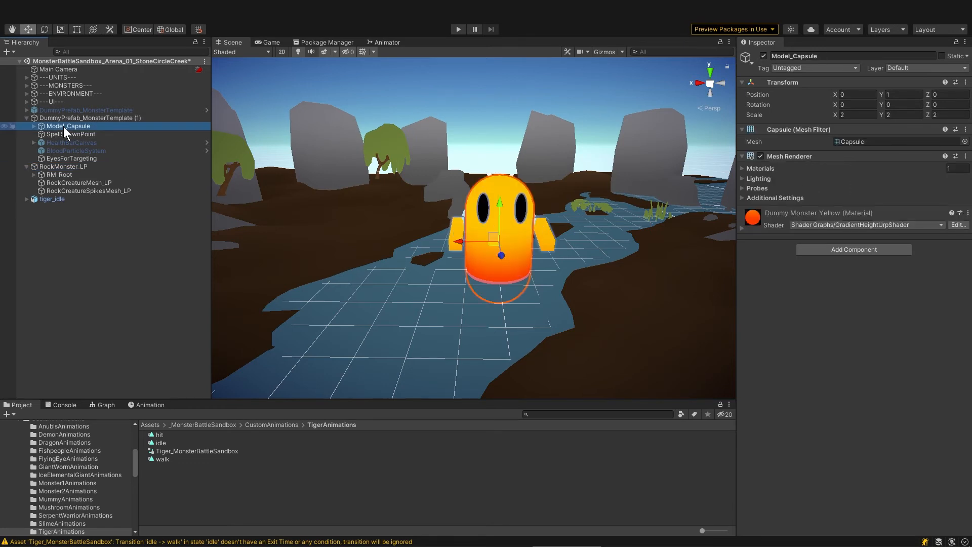
pyautogui.press('Delete')
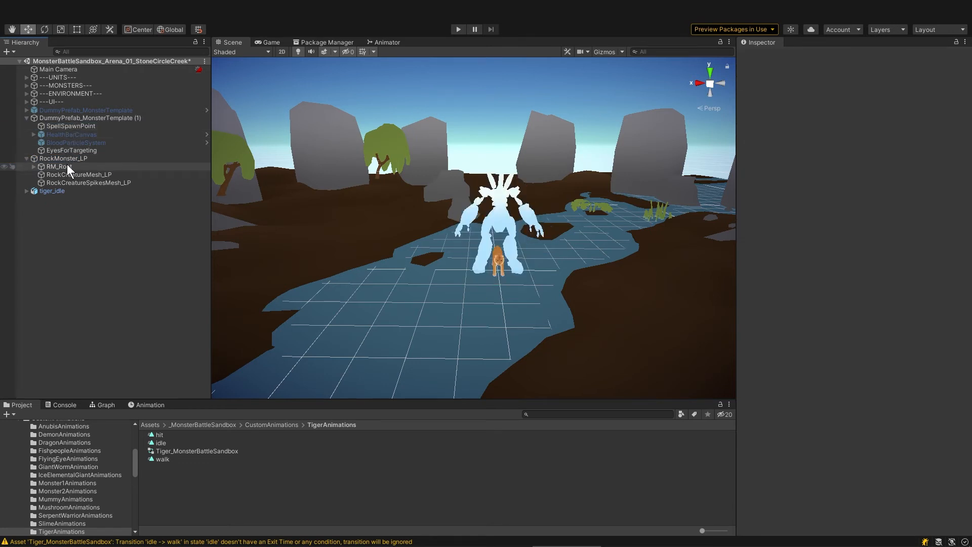
pyautogui.click(67, 166)
pyautogui.keyDown('shift'); pyautogui.click(79, 183); pyautogui.keyUp('shift')
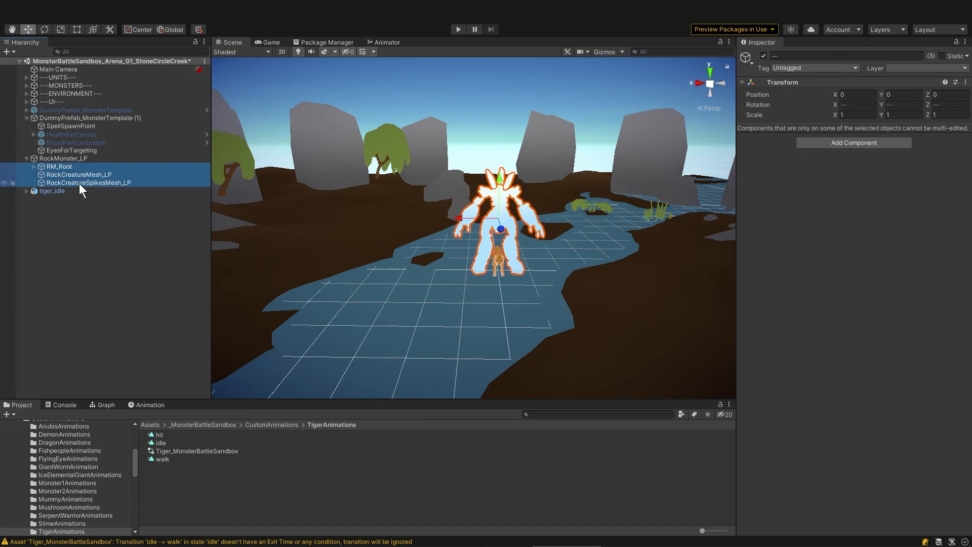
pyautogui.moveTo(79, 184); pyautogui.dragTo(84, 122)
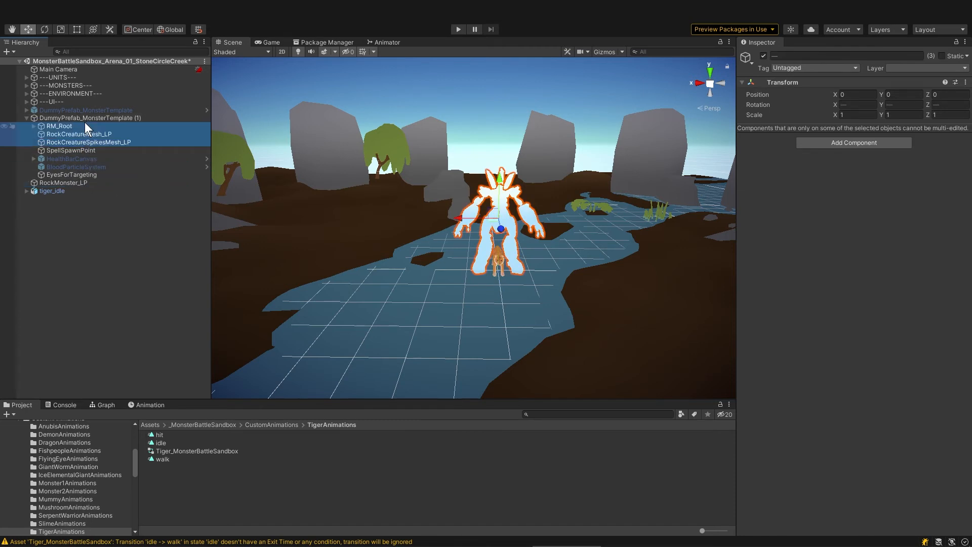
# - Copy the Animator component values from RockMonster_LP onto the Animator of DummyPrefab_MonsterTemplate (1)
pyautogui.click(79, 183)
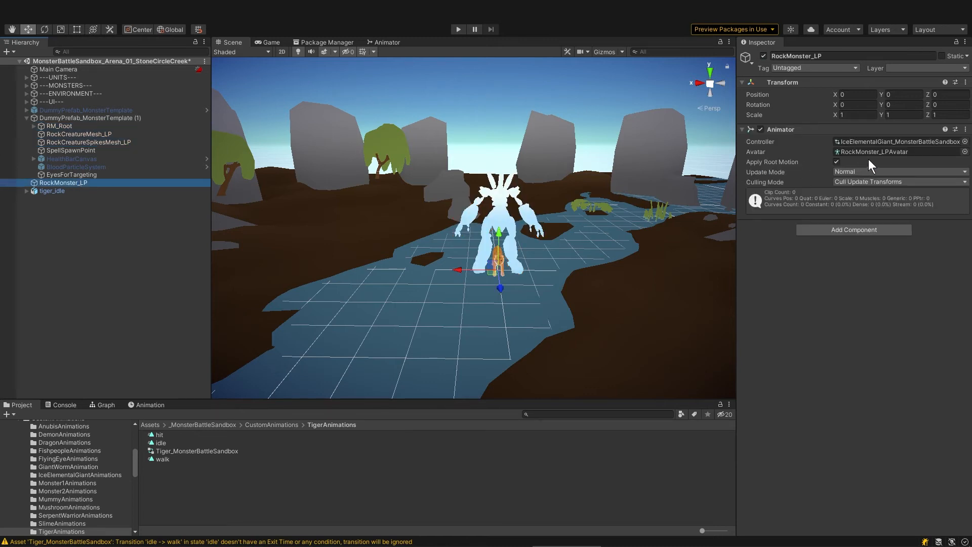
pyautogui.click(966, 129)
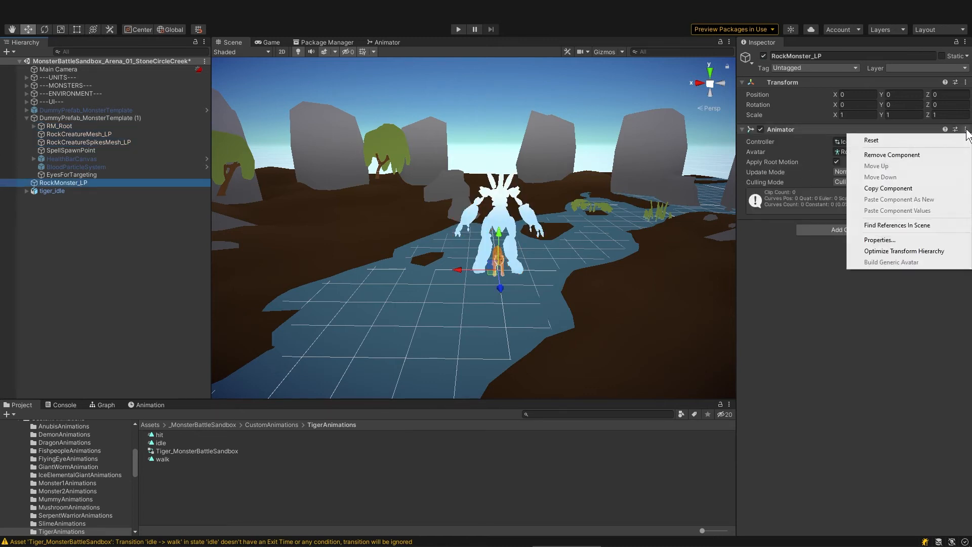
pyautogui.click(912, 188)
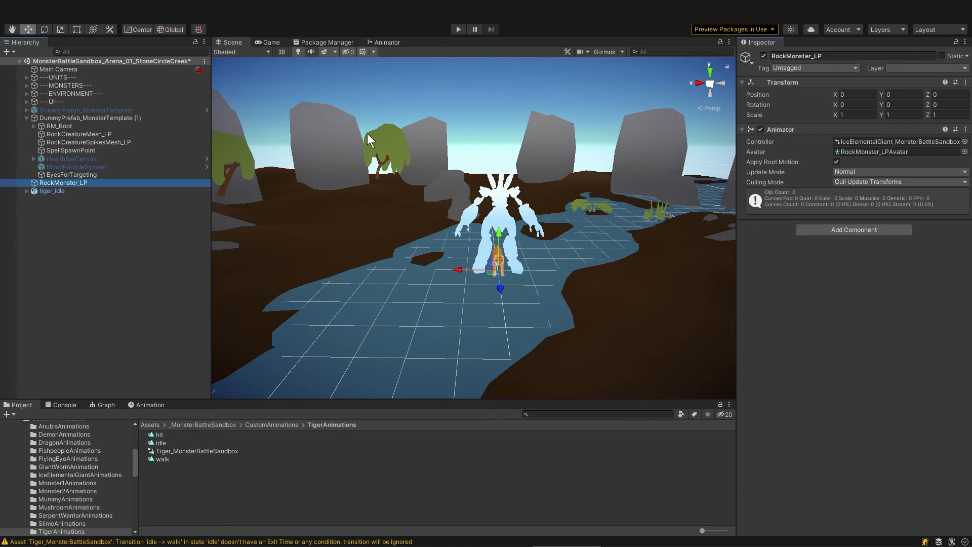
pyautogui.click(146, 119)
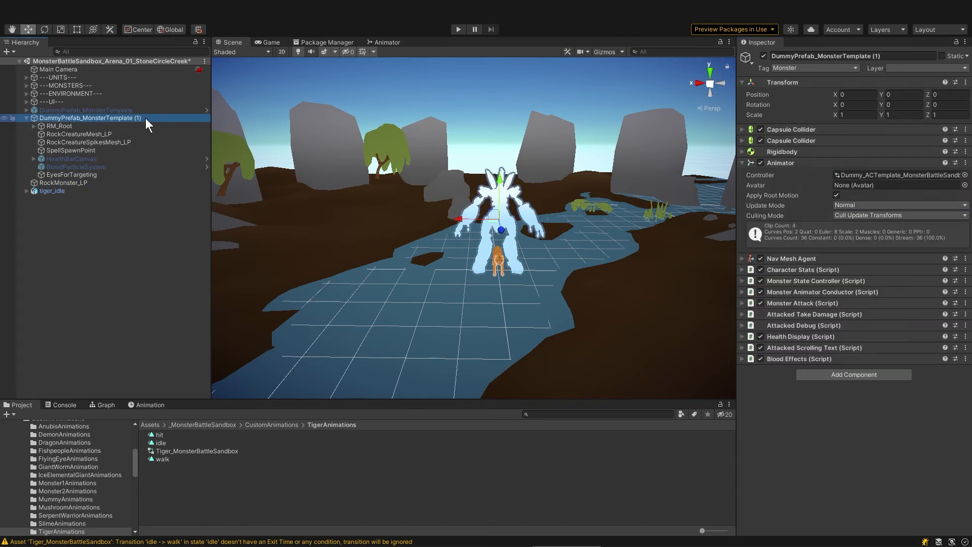
pyautogui.click(966, 163)
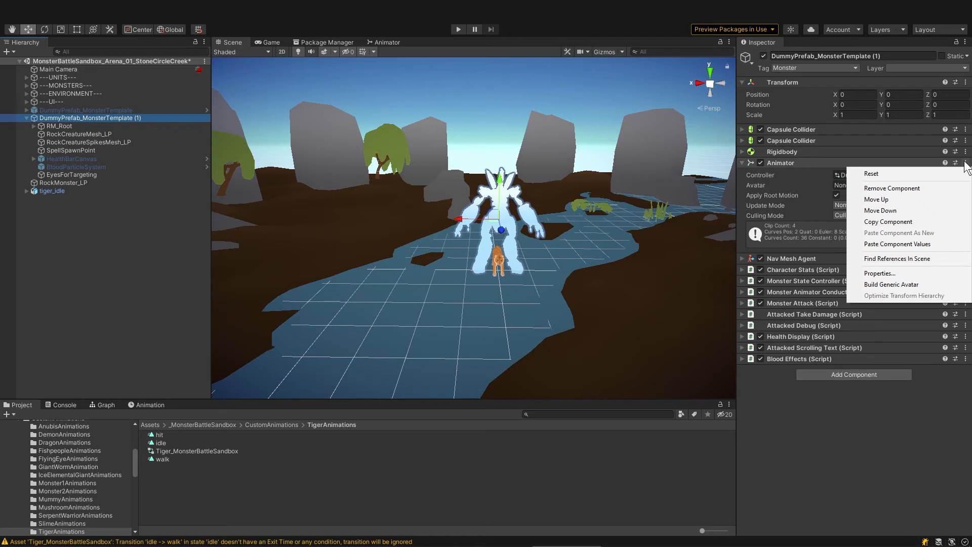
pyautogui.click(913, 244)
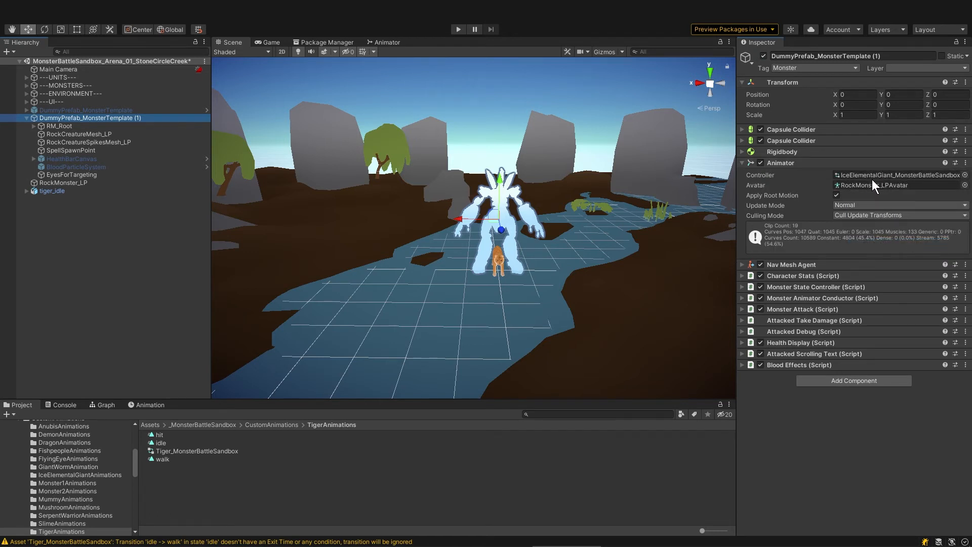
# - Delete the emptied RockMonster_LP object from the scene
pyautogui.click(26, 117)
pyautogui.click(49, 125)
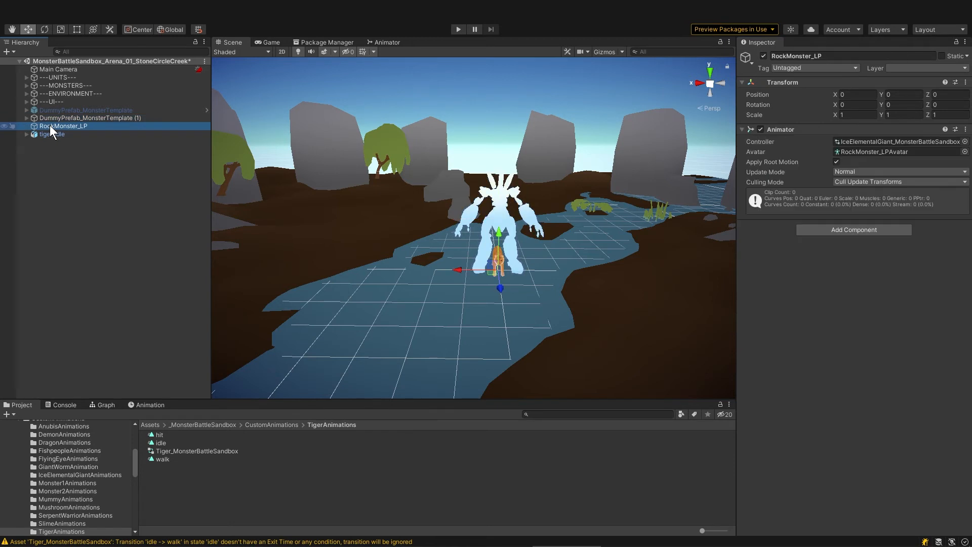
pyautogui.press('Delete')
# - Rename DummyPrefab_MonsterTemplate (1) as IceElementalGiant_MonsterBattleSandbox
pyautogui.click(71, 118)
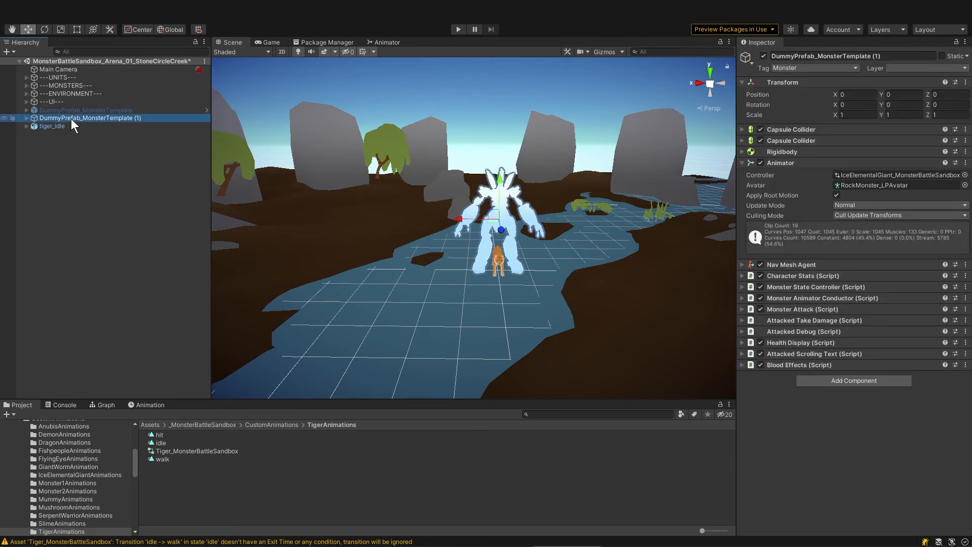
pyautogui.click(87, 119)
pyautogui.moveTo(149, 117); pyautogui.dragTo(17, 111)
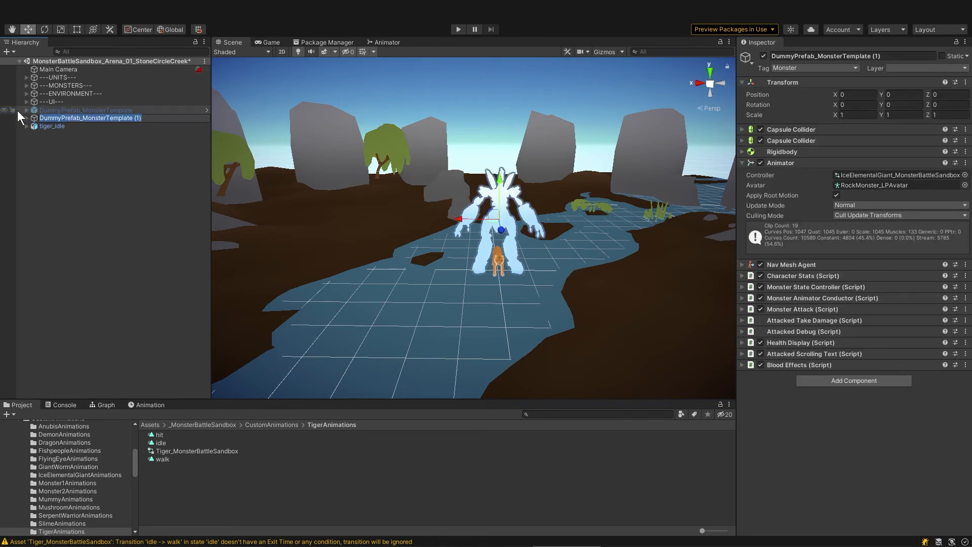
pyautogui.write('IceElementalGiant_MonsterBattleSandbox')
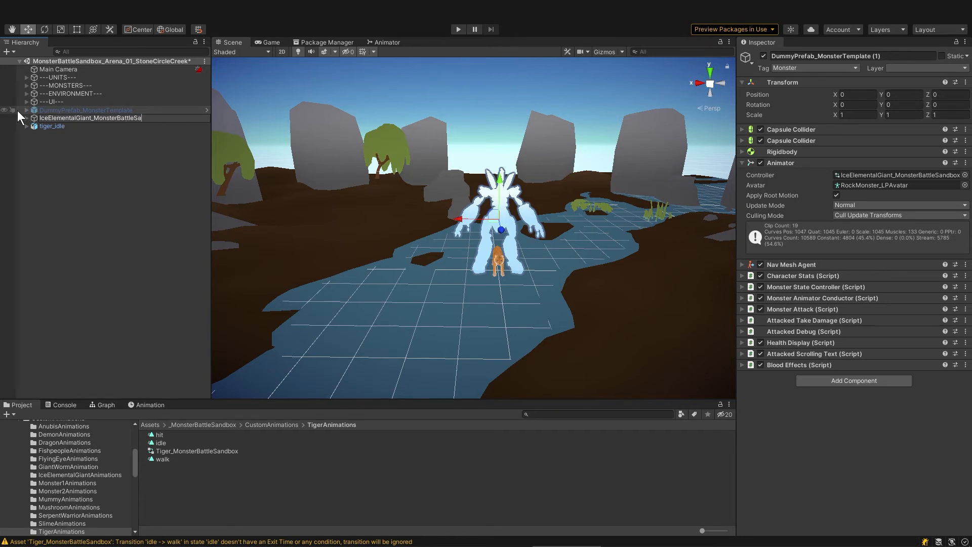
pyautogui.press('Return')
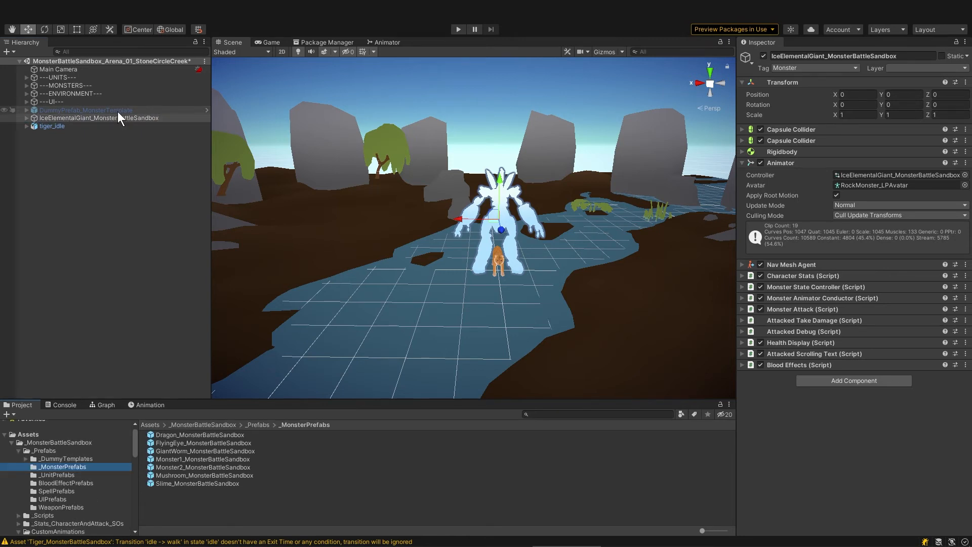
# - Assign the Attack01a_MonsterBattleSandbox clip from IceElementalGiantAnimations as the motion of the Attack01a state, and check the GotHit and Death motions
pyautogui.click(393, 43)
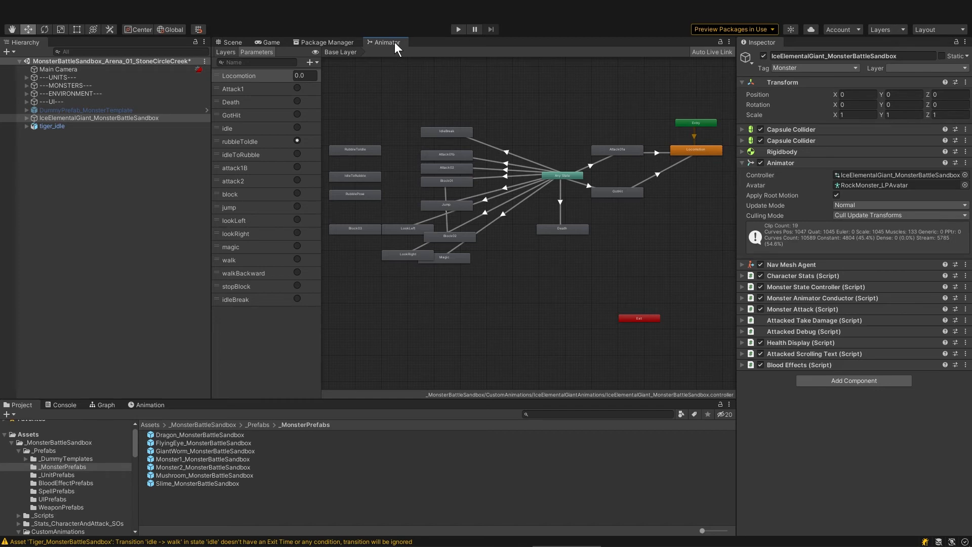
pyautogui.scroll(5, 413, 96)
pyautogui.moveTo(632, 284); pyautogui.dragTo(490, 297, button='middle')
pyautogui.scroll(1, 492, 284)
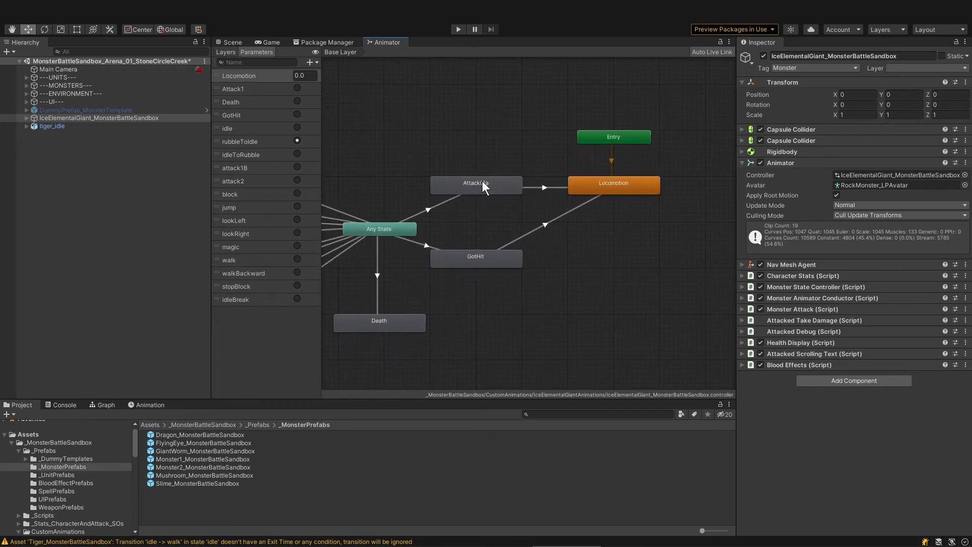
pyautogui.click(491, 189)
pyautogui.click(18, 451)
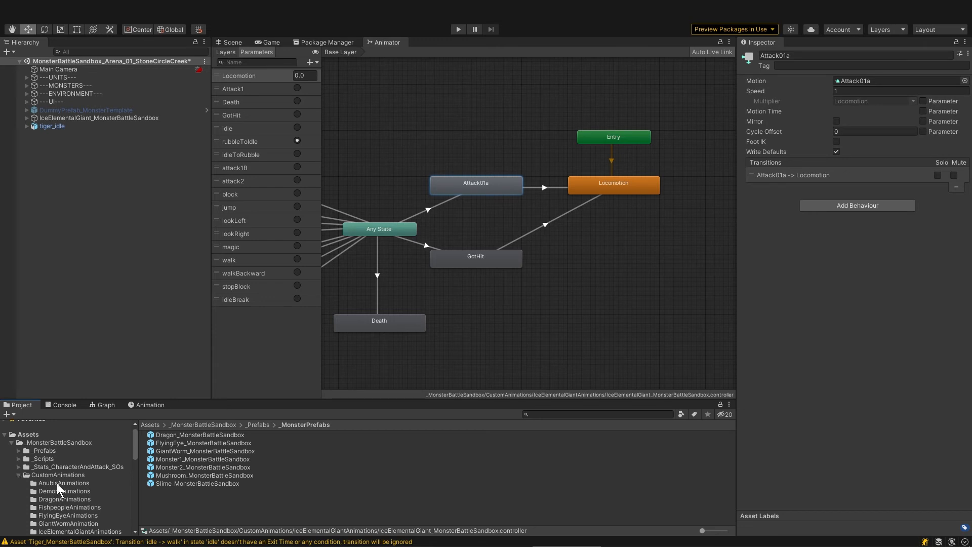
pyautogui.scroll(-3, 57, 484)
pyautogui.click(80, 501)
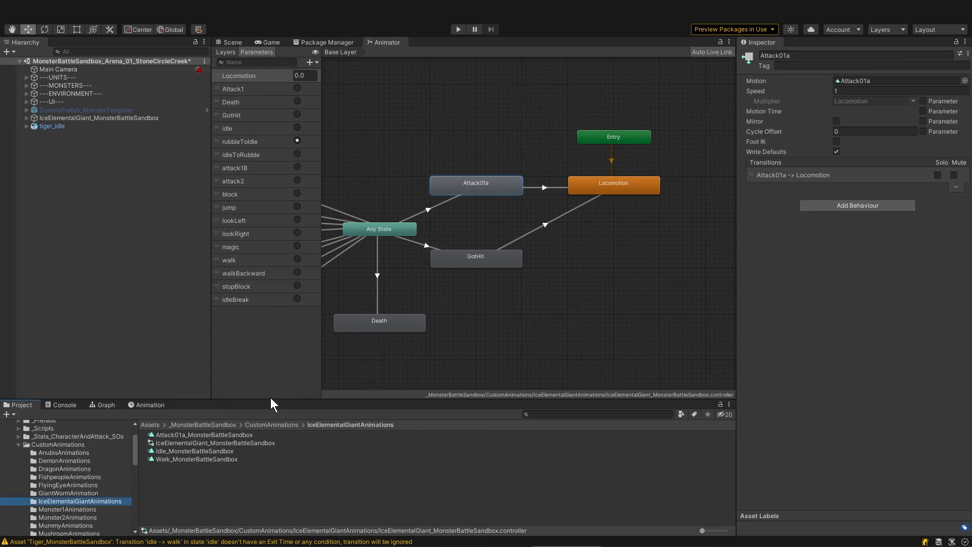
pyautogui.moveTo(205, 436); pyautogui.dragTo(881, 81)
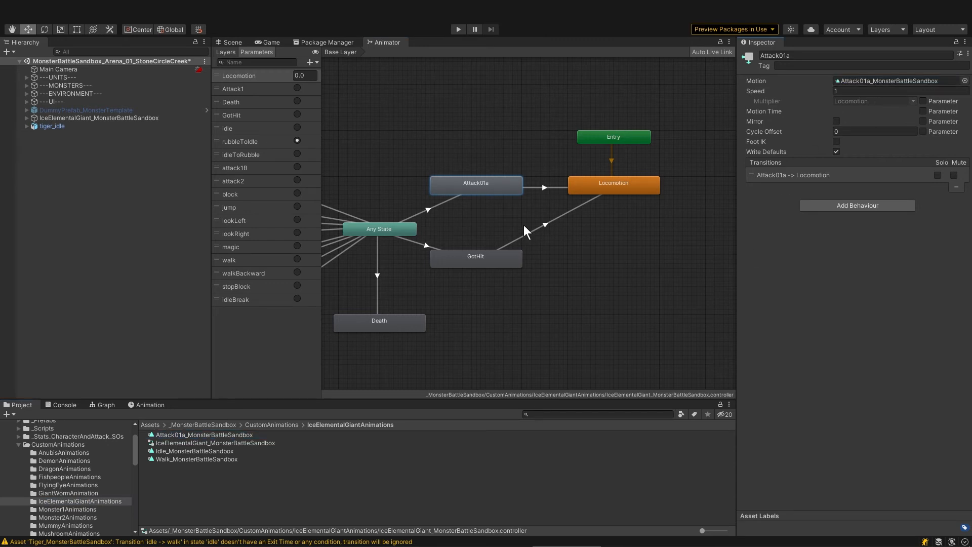
pyautogui.click(476, 263)
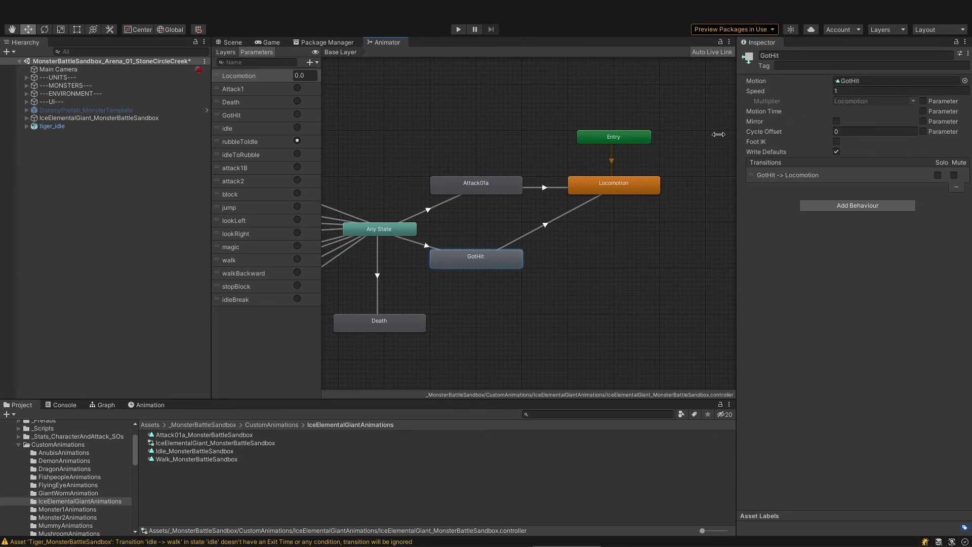
pyautogui.click(400, 323)
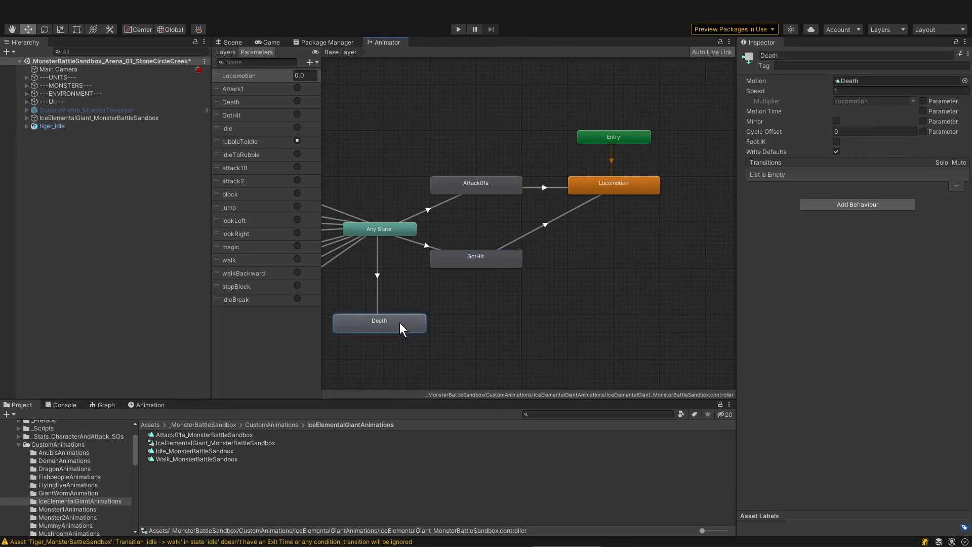
# - Load the Attack01a_MonsterBattleSandbox clip of IceElementalGiant_MonsterBattleSandbox for animation editing, with the monster shown in the scene
pyautogui.click(494, 188)
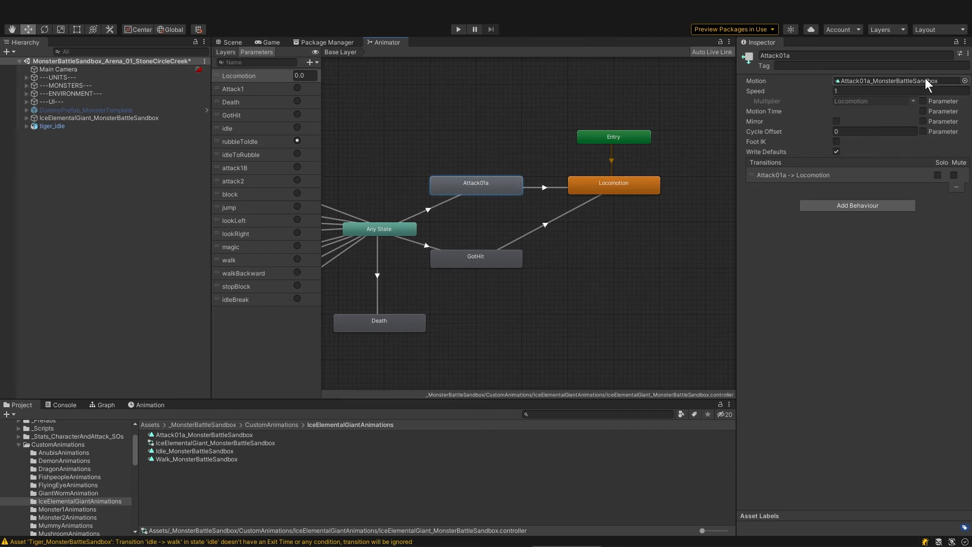
pyautogui.click(152, 406)
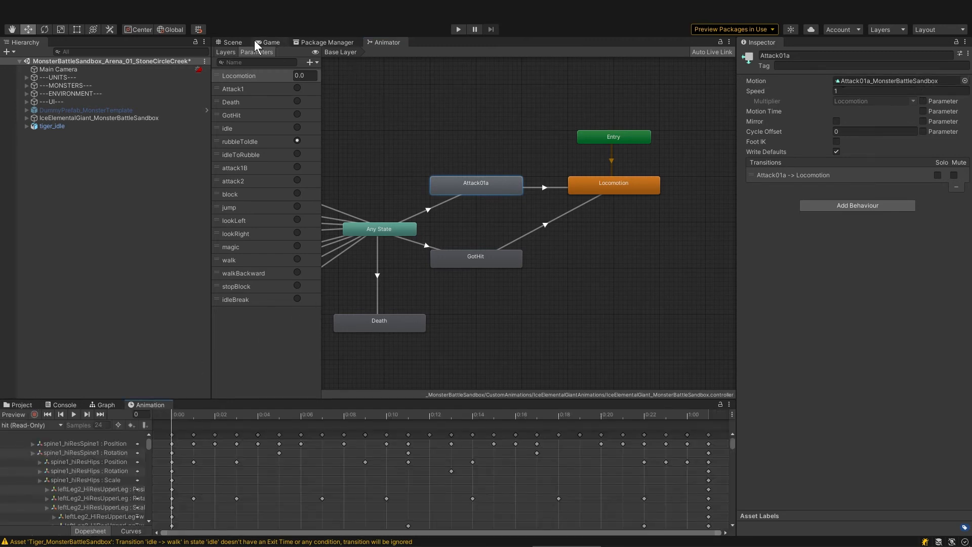
pyautogui.click(235, 42)
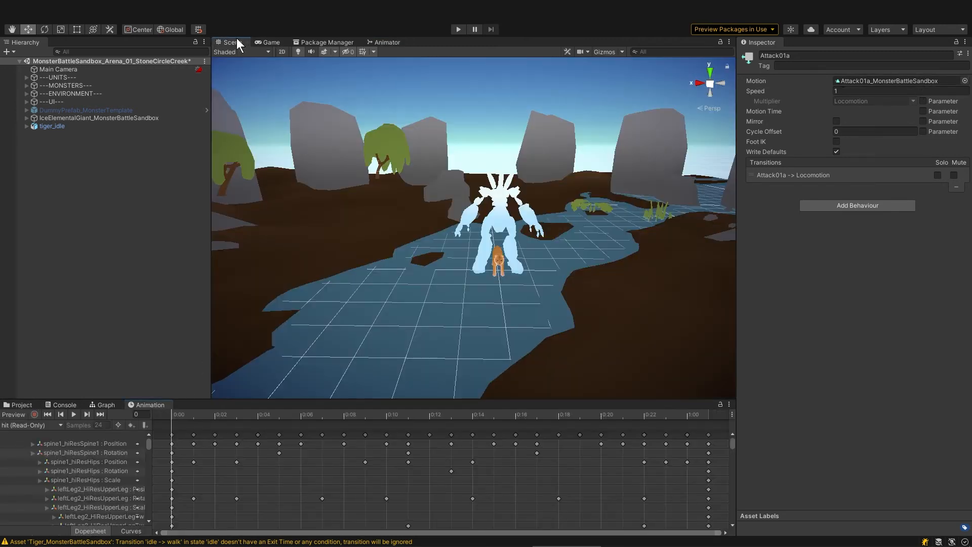
pyautogui.click(88, 118)
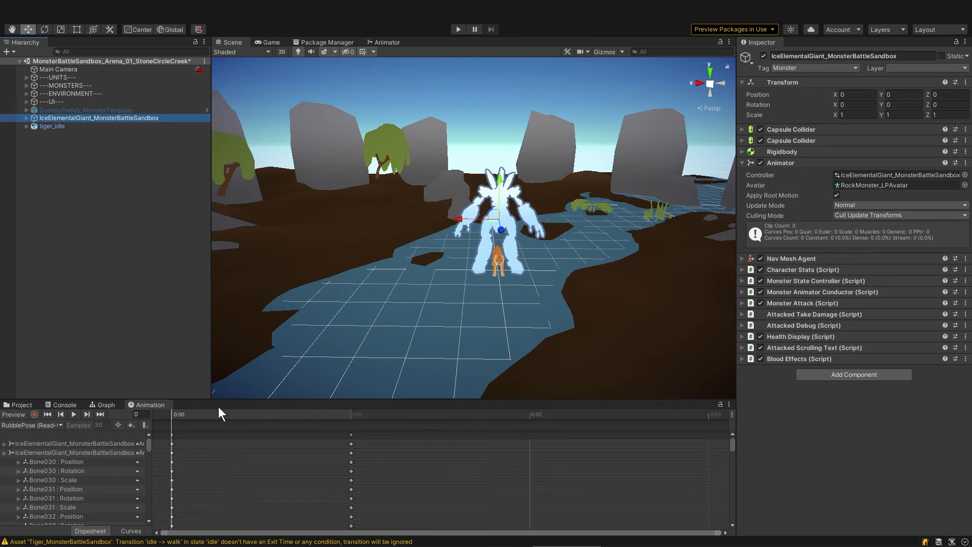
pyautogui.click(60, 425)
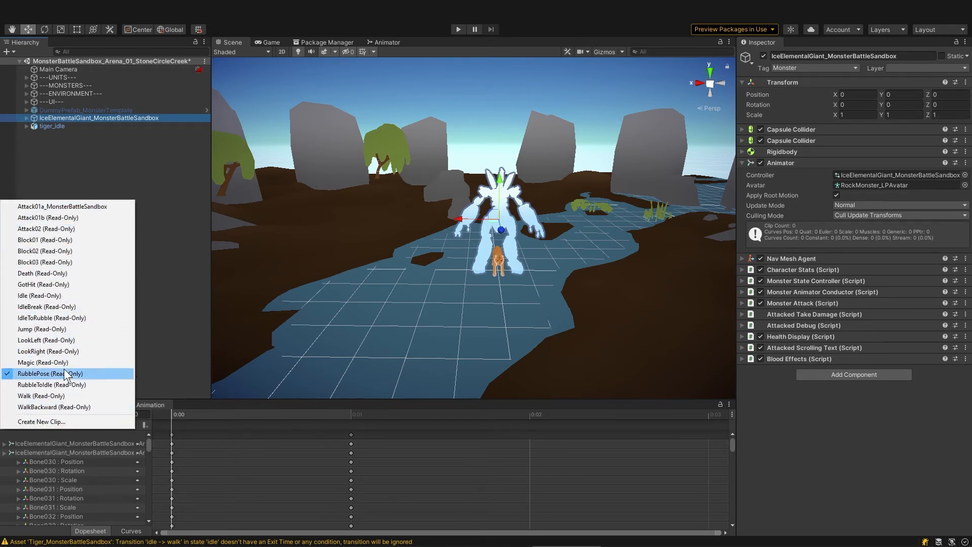
pyautogui.click(54, 208)
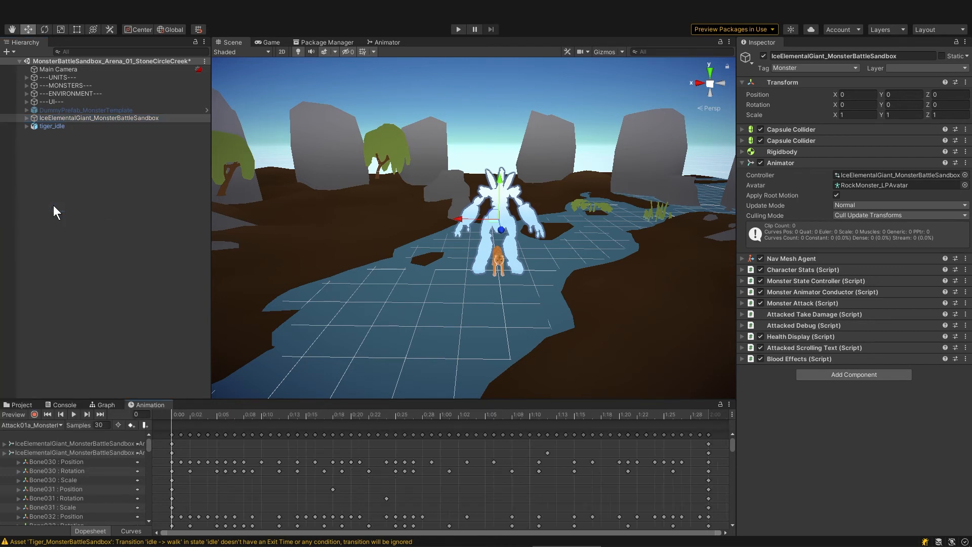
# - Add an animation event calling Hit() at frame 30 of the Attack01a_MonsterBattleSandbox clip, and rewind the preview to frame 0
pyautogui.moveTo(174, 418); pyautogui.dragTo(439, 431)
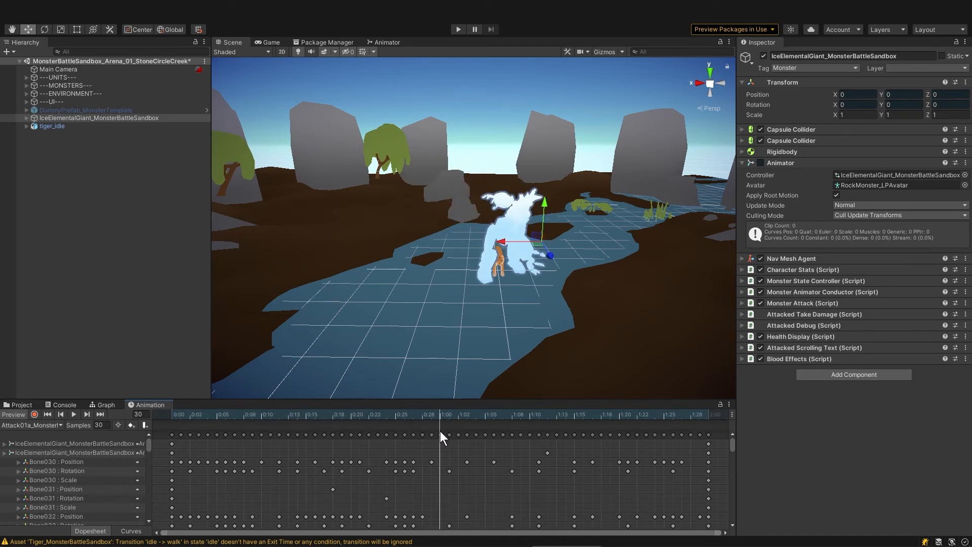
pyautogui.moveTo(529, 304); pyautogui.dragTo(515, 334, button='middle')
pyautogui.scroll(2, 515, 334)
pyautogui.keyDown('alt'); pyautogui.moveTo(515, 334); pyautogui.dragTo(402, 327); pyautogui.keyUp('alt')
pyautogui.scroll(3, 402, 327)
pyautogui.moveTo(403, 327); pyautogui.dragTo(448, 275, button='middle')
pyautogui.moveTo(390, 413); pyautogui.dragTo(440, 435)
pyautogui.rightClick(441, 423)
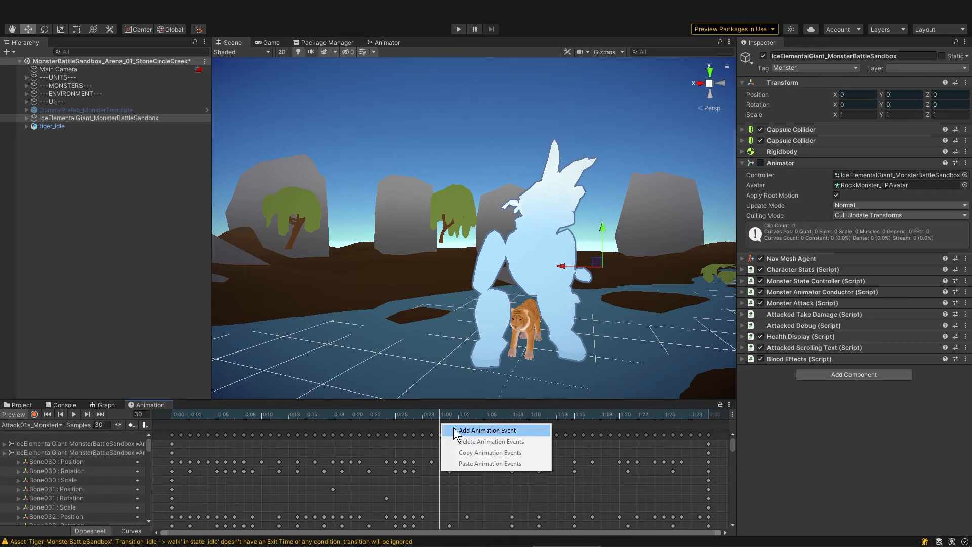
pyautogui.click(454, 428)
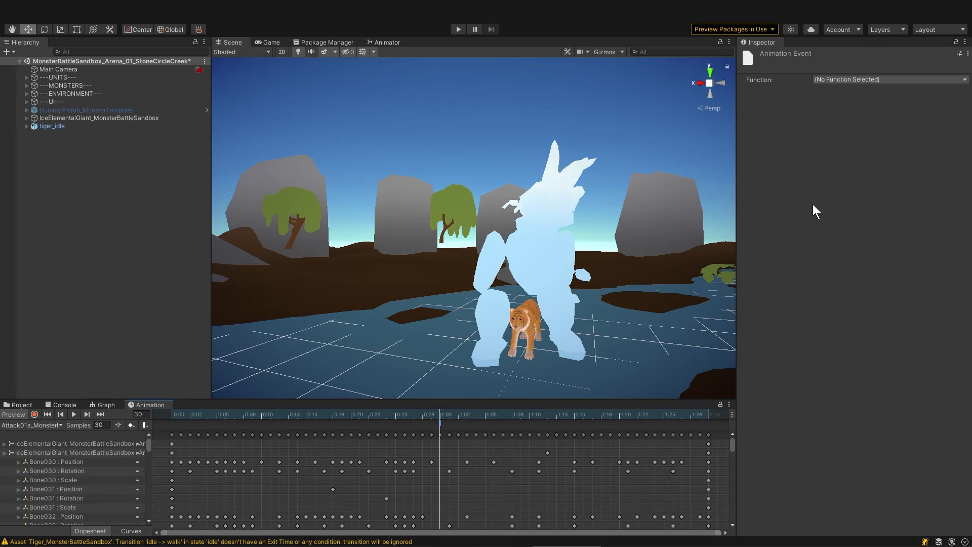
pyautogui.click(865, 80)
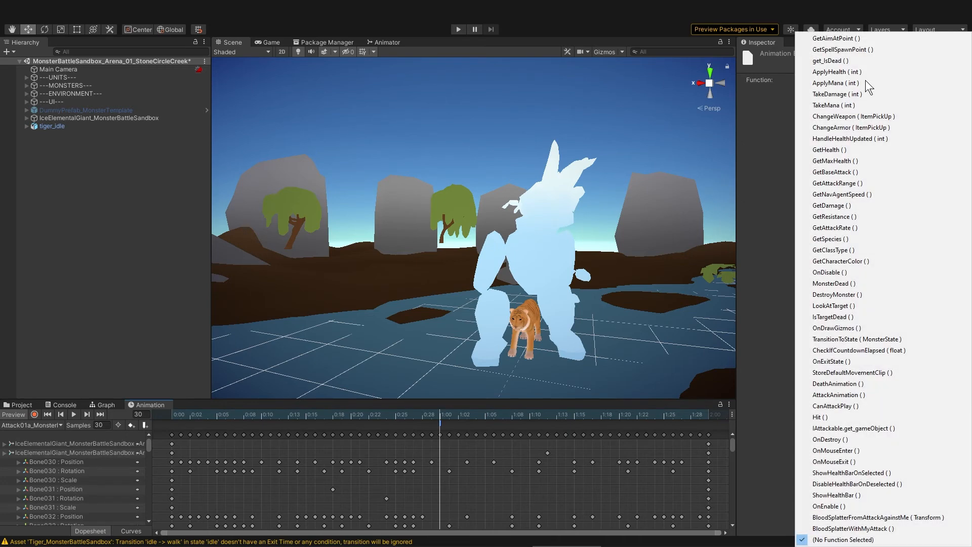
pyautogui.click(845, 417)
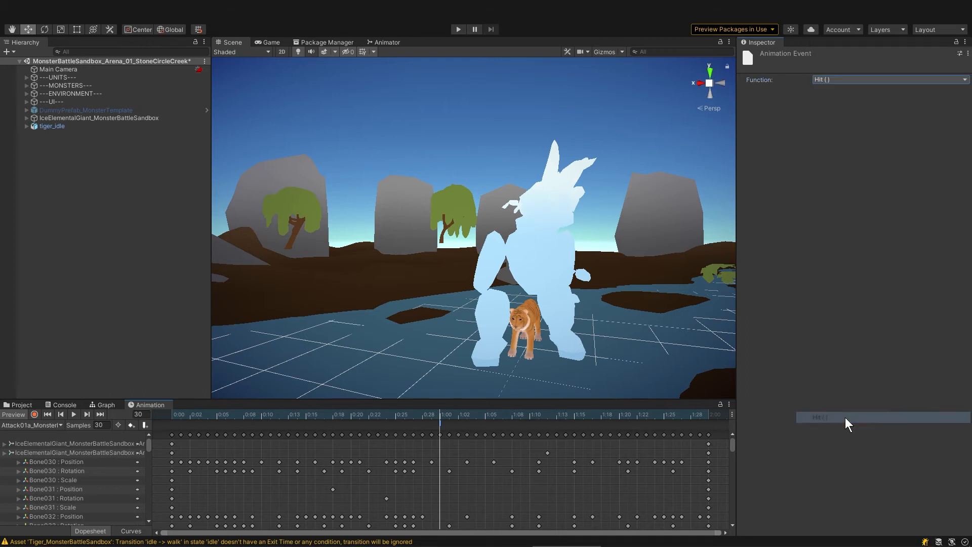
pyautogui.moveTo(431, 412); pyautogui.dragTo(161, 425)
# - Check the tag and layer options of IceElementalGiant_MonsterBattleSandbox and open the project's layer definitions for adding layers
pyautogui.click(86, 117)
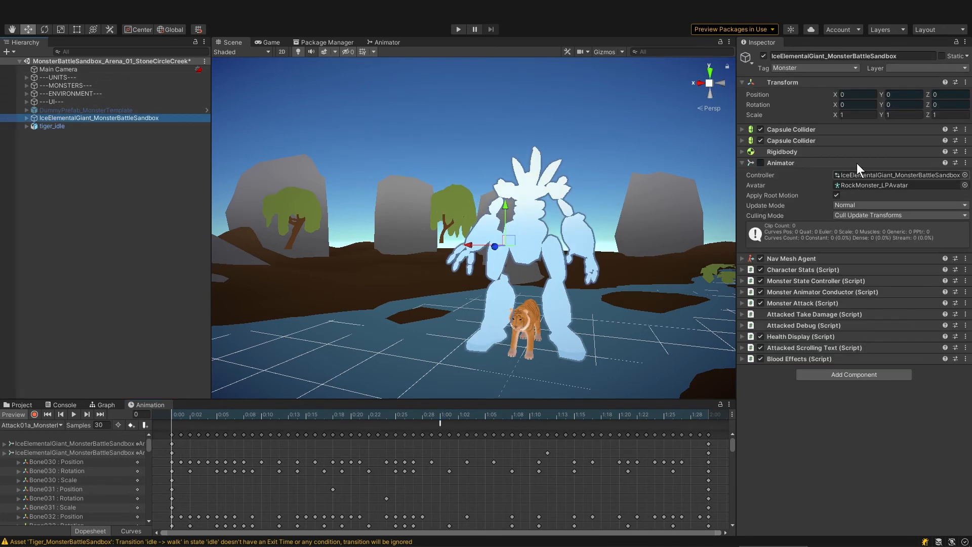
pyautogui.click(901, 65)
pyautogui.click(901, 66)
pyautogui.click(901, 66)
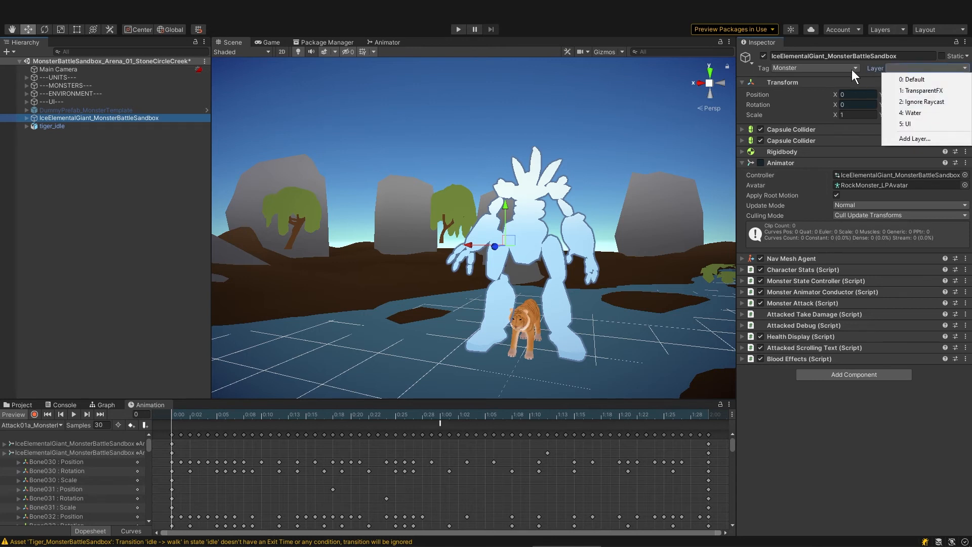
pyautogui.click(854, 69)
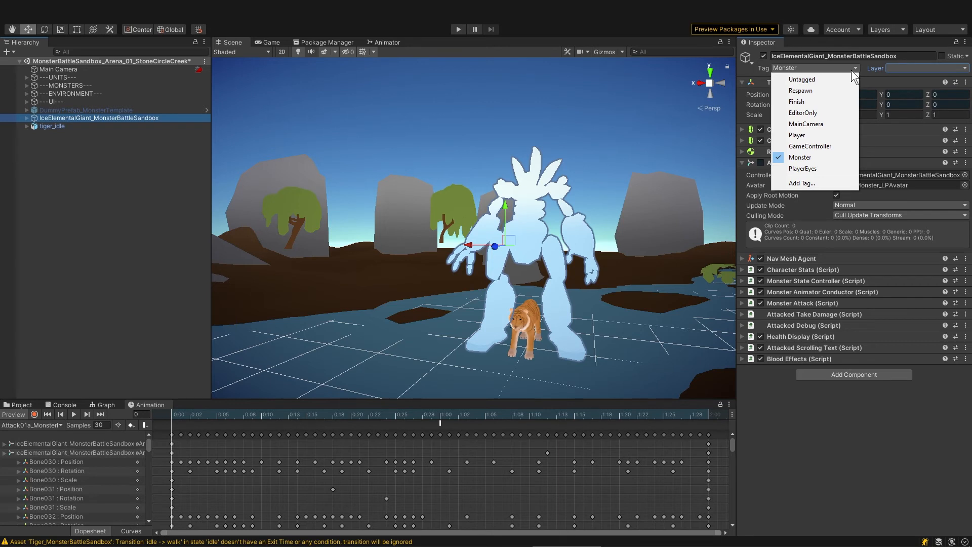
pyautogui.click(858, 66)
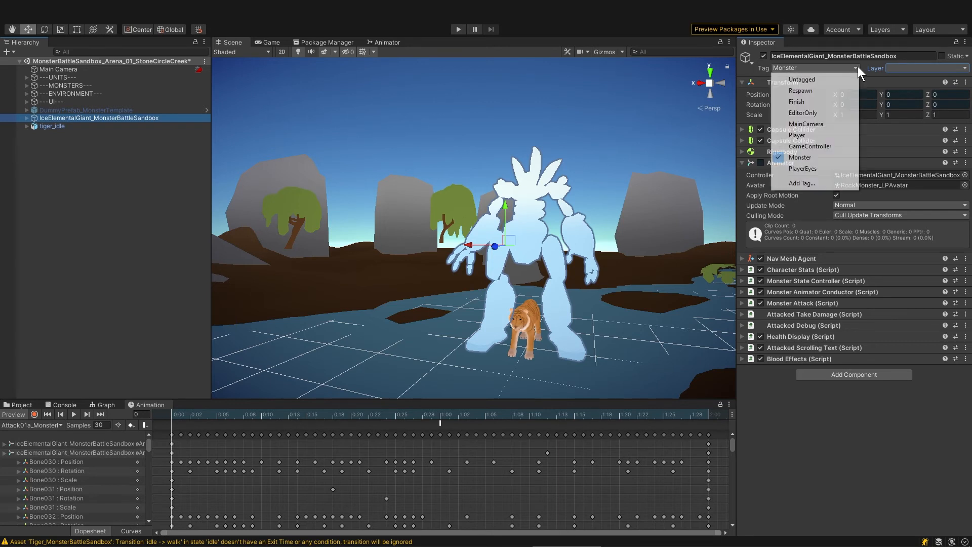
pyautogui.click(867, 66)
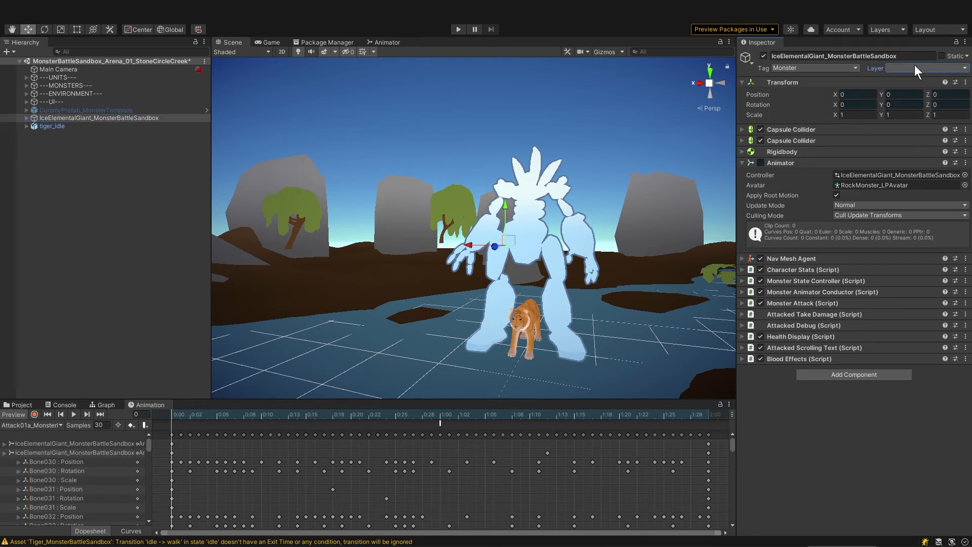
pyautogui.click(915, 64)
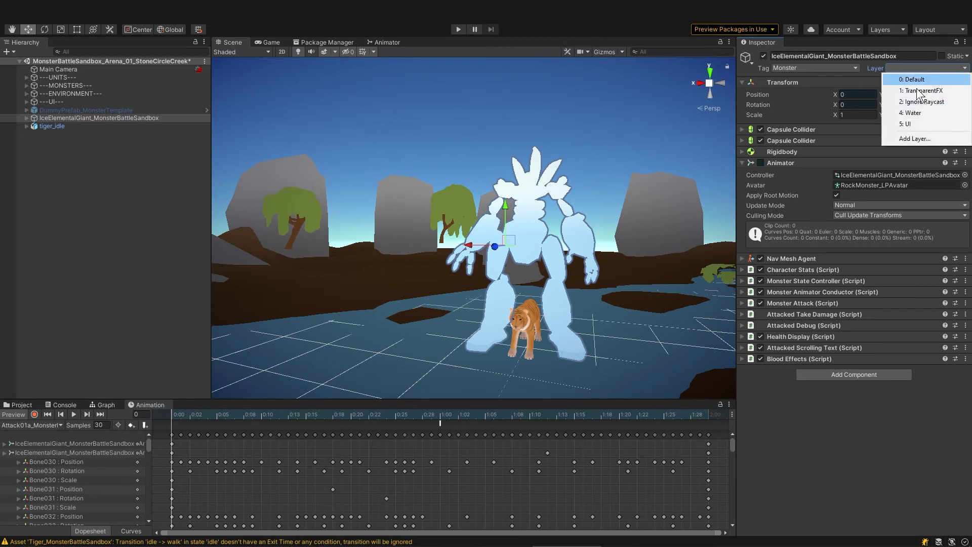
pyautogui.click(921, 139)
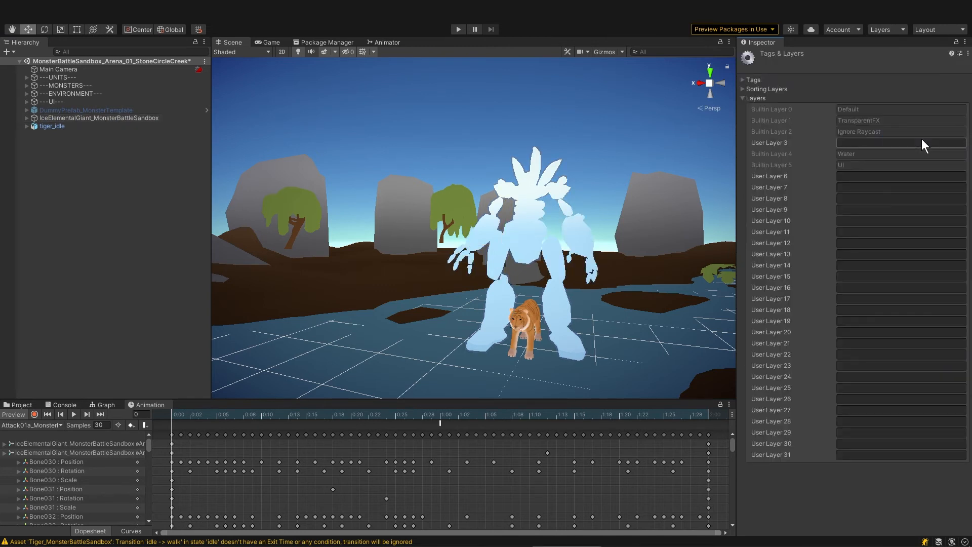
# - Name user layers 7 to 10 Clickable, Monster, Player and UnitSpells, and name user layer 11 for monster spells
pyautogui.click(849, 176)
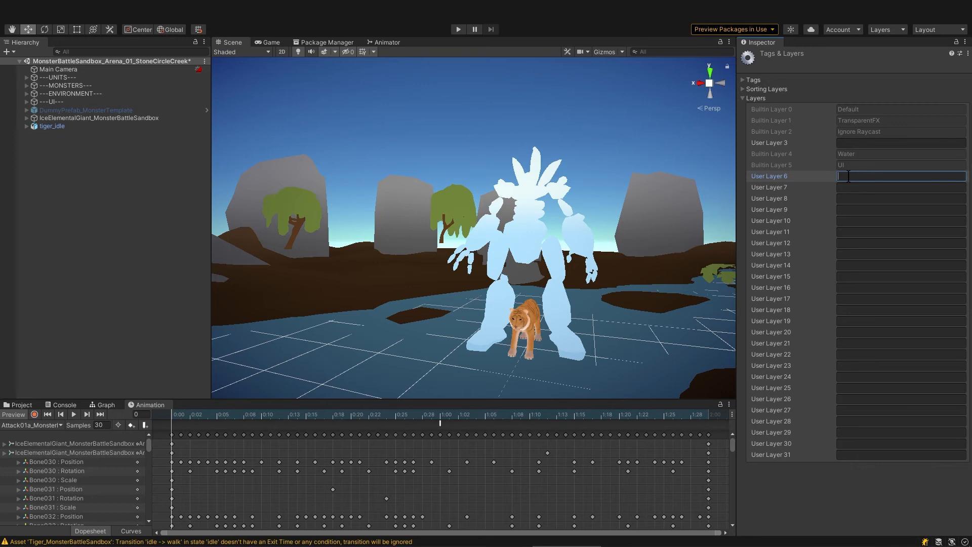
pyautogui.click(852, 188)
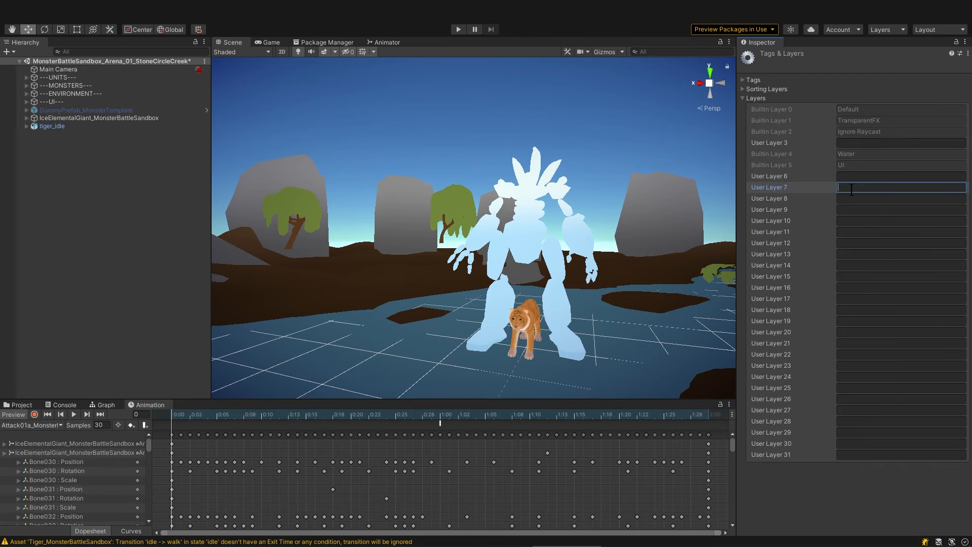
pyautogui.write('Clickable')
pyautogui.press('Tab')
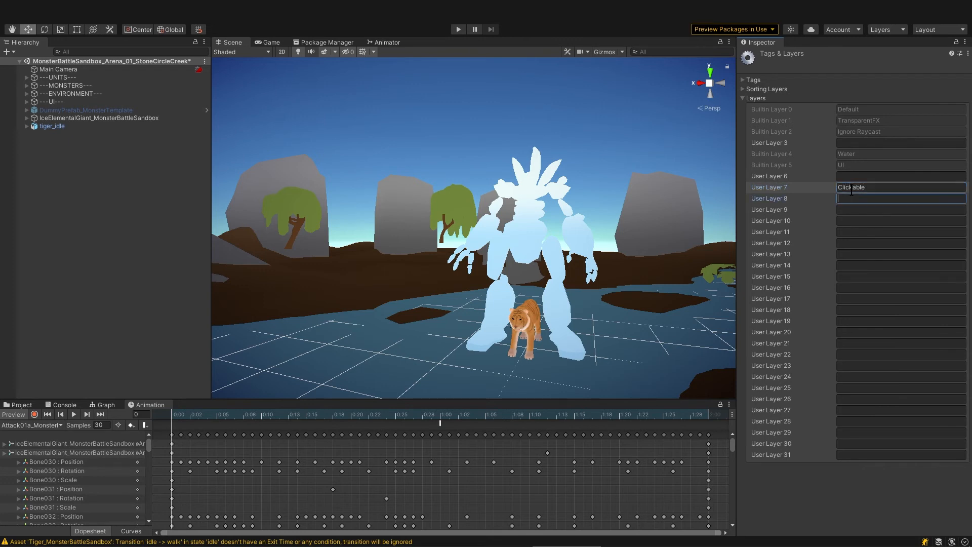
pyautogui.press('Tab')
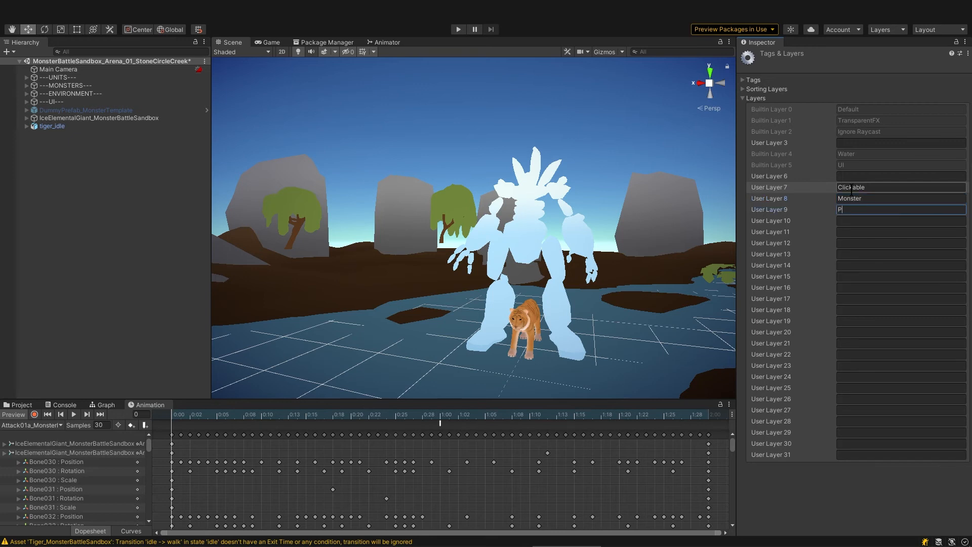
pyautogui.press('Tab')
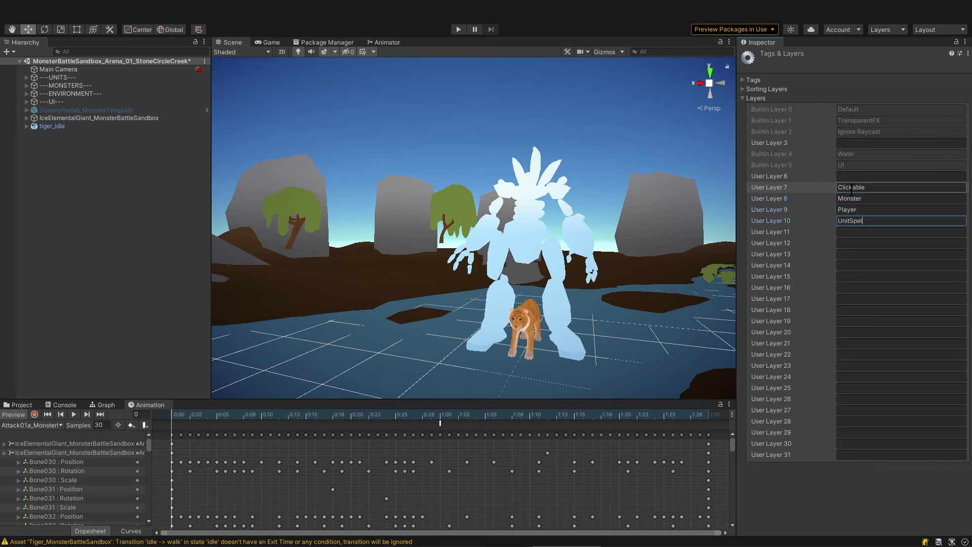
pyautogui.press('Tab')
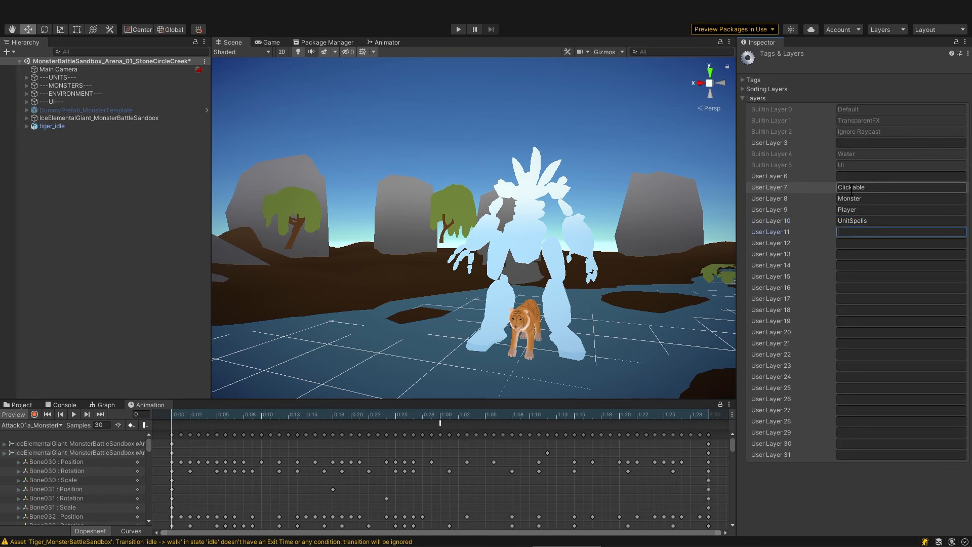
pyautogui.write('MonsterSp')
pyautogui.press('Return')
pyautogui.click(744, 96)
pyautogui.click(147, 144)
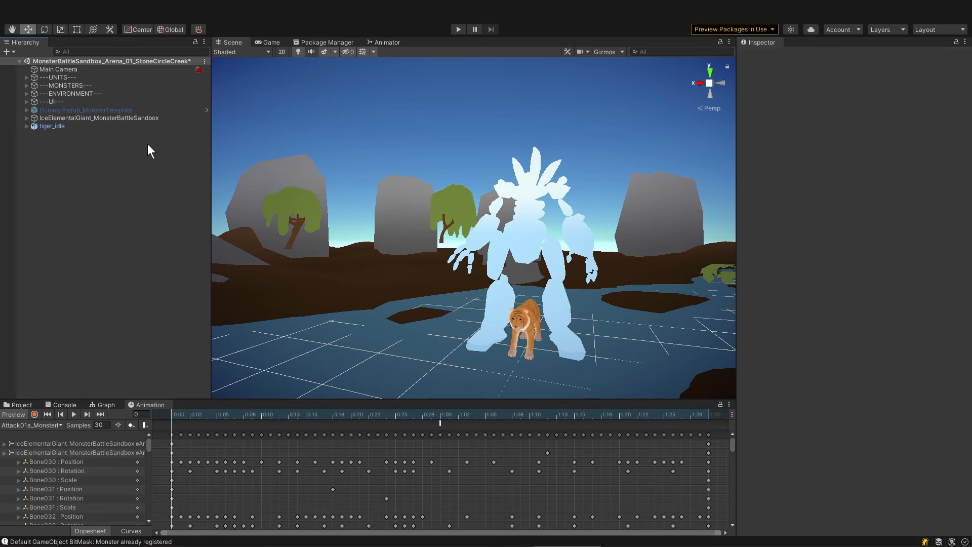
# - Examine the arena's environment objects and check the layer assigned to IceElementalGiant_MonsterBattleSandbox and tiger_idle
pyautogui.click(324, 293)
pyautogui.click(302, 177)
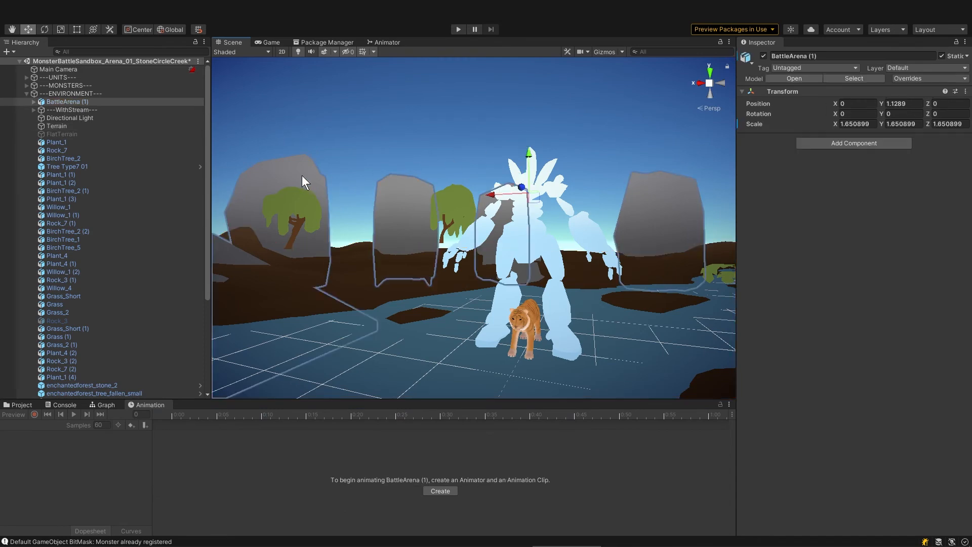
pyautogui.click(302, 176)
pyautogui.click(424, 342)
pyautogui.keyDown('alt'); pyautogui.moveTo(424, 342); pyautogui.dragTo(579, 248); pyautogui.keyUp('alt')
pyautogui.moveTo(578, 248); pyautogui.dragTo(549, 286, button='middle')
pyautogui.click(481, 175)
pyautogui.click(479, 175)
pyautogui.keyDown('alt'); pyautogui.moveTo(550, 286); pyautogui.dragTo(511, 215); pyautogui.keyUp('alt')
pyautogui.click(405, 199)
pyautogui.click(566, 193)
pyautogui.click(512, 215)
pyautogui.click(27, 94)
pyautogui.click(90, 119)
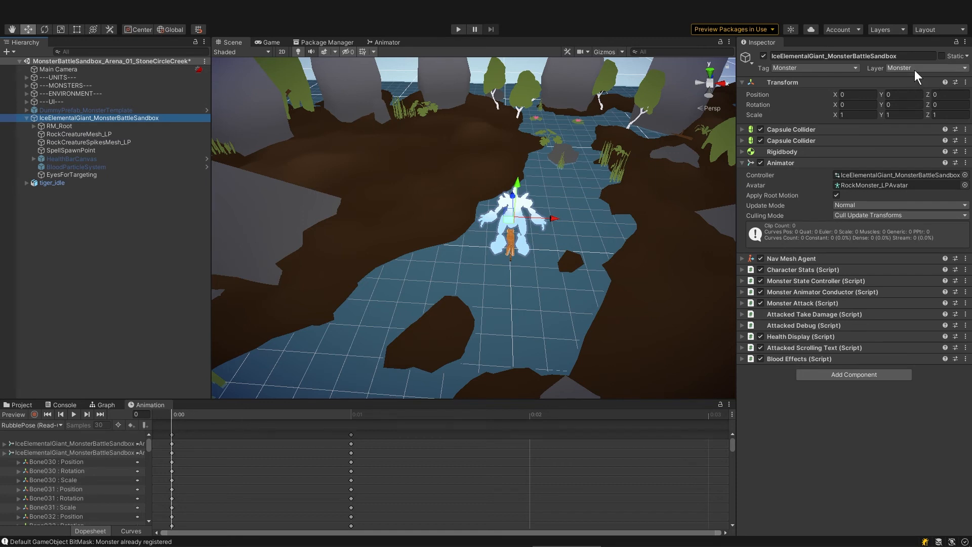
pyautogui.click(108, 184)
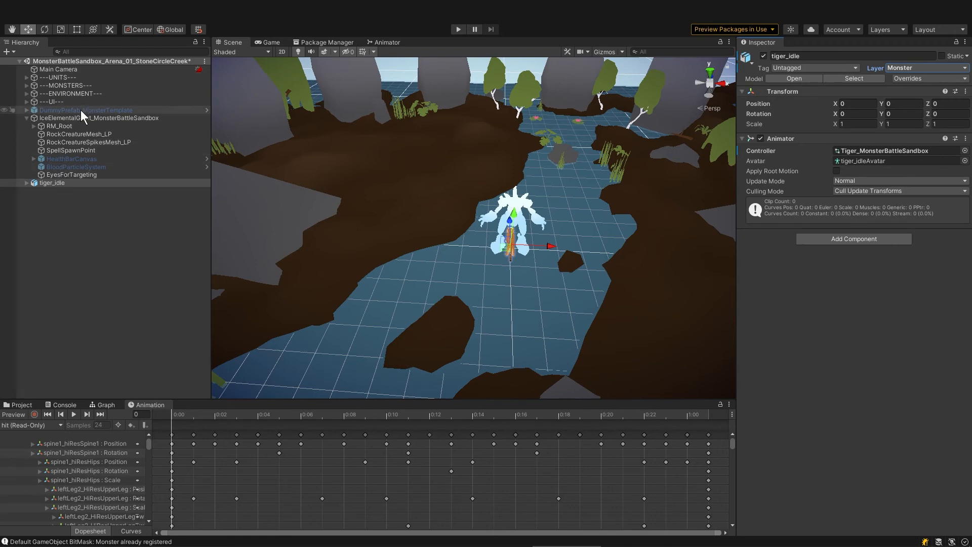
# - Duplicate DummyPrefab_MonsterTemplate and unpack the copy from its prefab
pyautogui.click(80, 111)
pyautogui.hotkey('ctrl', 'd')
pyautogui.click(25, 191)
pyautogui.rightClick(87, 191)
pyautogui.moveTo(162, 310)
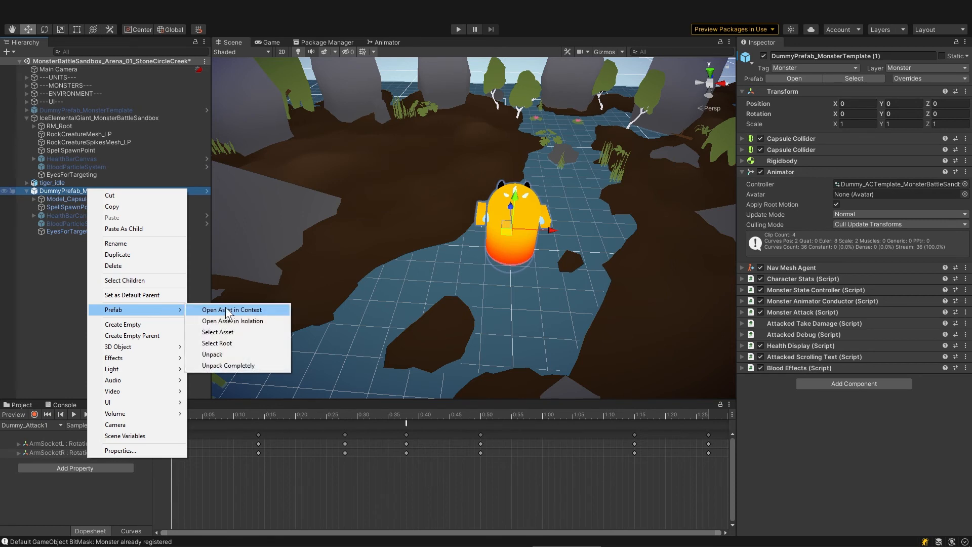
pyautogui.click(235, 356)
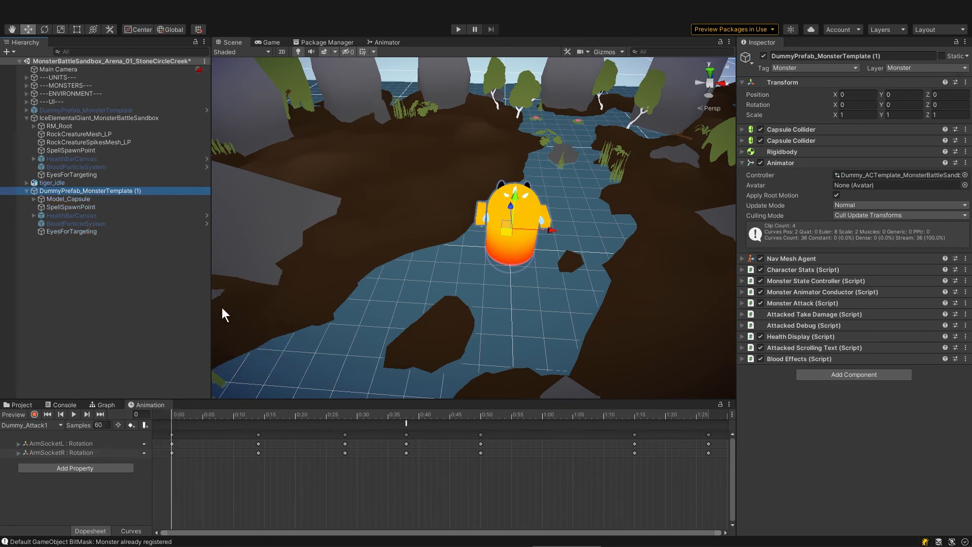
# - Delete Model_Capsule from DummyPrefab_MonsterTemplate (1) and unpack the tiger_idle prefab
pyautogui.click(76, 199)
pyautogui.press('Delete')
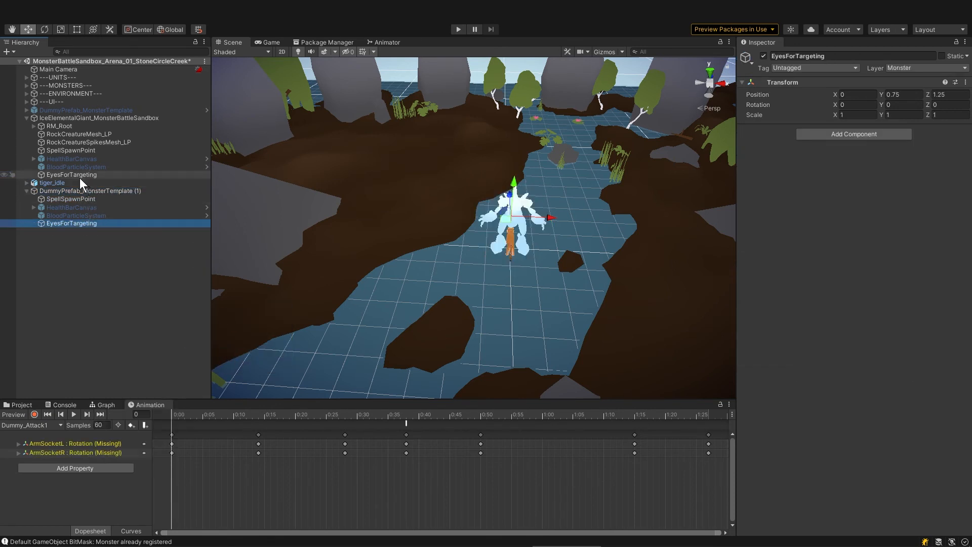
pyautogui.click(72, 182)
pyautogui.rightClick(78, 182)
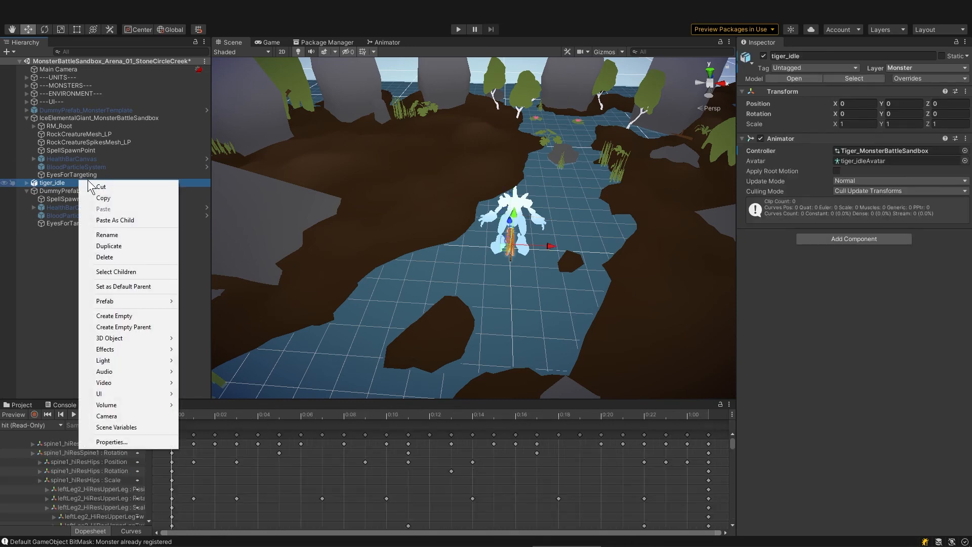
pyautogui.moveTo(130, 301)
pyautogui.click(241, 345)
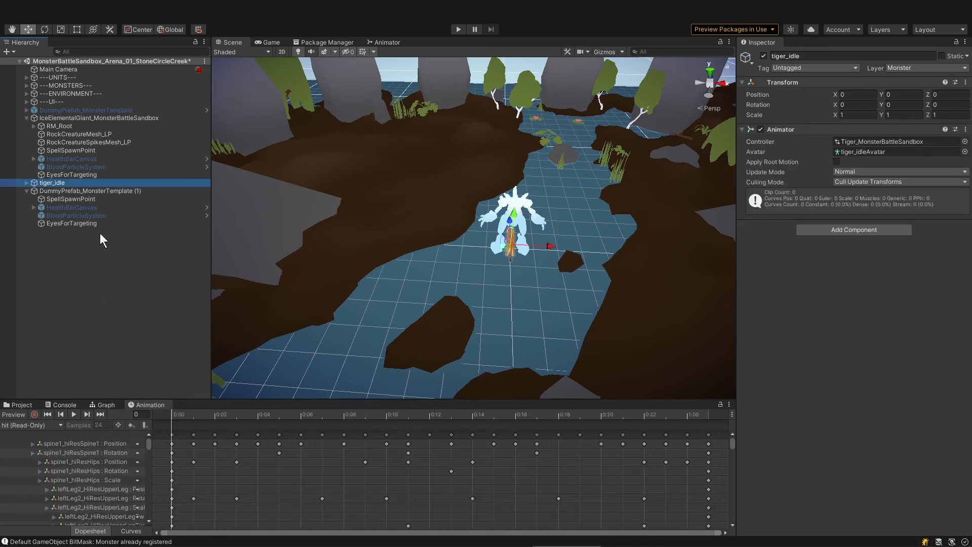
# - Move Tiger_Mesh and TSMG_Rig from tiger_idle into DummyPrefab_MonsterTemplate (1), above SpellSpawnPoint
pyautogui.click(28, 183)
pyautogui.click(64, 192)
pyautogui.keyDown('shift'); pyautogui.click(60, 198); pyautogui.keyUp('shift')
pyautogui.moveTo(60, 195); pyautogui.dragTo(63, 211)
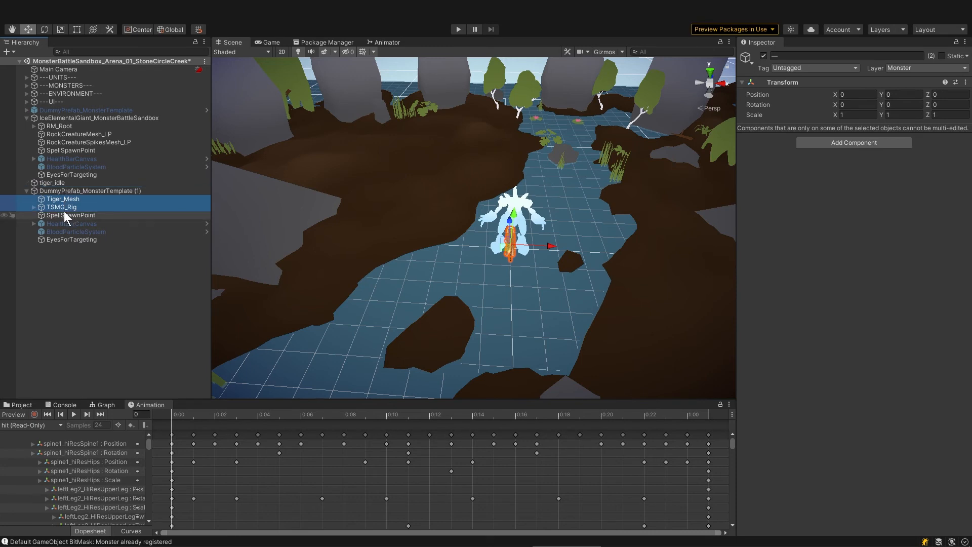
# - Copy the Animator component values from tiger_idle onto DummyPrefab_MonsterTemplate (1) and delete the leftover tiger_idle object
pyautogui.click(68, 182)
pyautogui.click(966, 129)
pyautogui.click(934, 188)
pyautogui.click(95, 184)
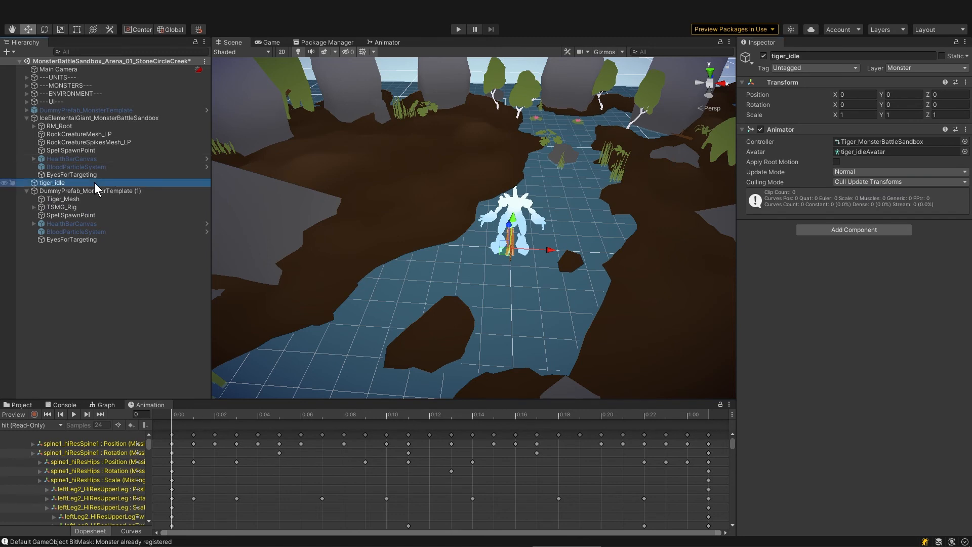
pyautogui.press('Delete')
pyautogui.click(96, 185)
pyautogui.click(966, 162)
pyautogui.click(923, 240)
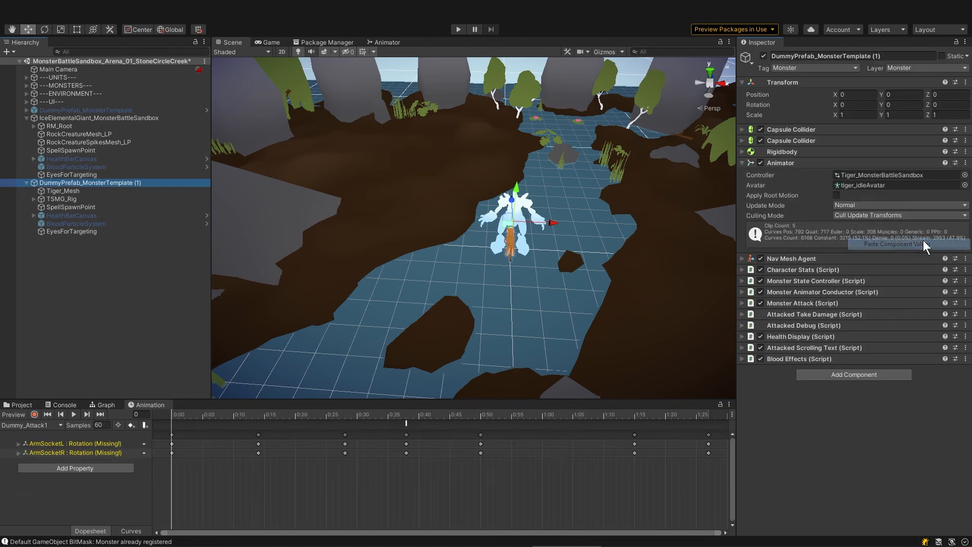
# - Rename DummyPrefab_MonsterTemplate (1) as Tiger_MonsterBattleSandbox and collapse both monsters in the object list
pyautogui.click(26, 183)
pyautogui.click(52, 184)
pyautogui.write('Tiger_MonsterBattleSandbox')
pyautogui.press('Return')
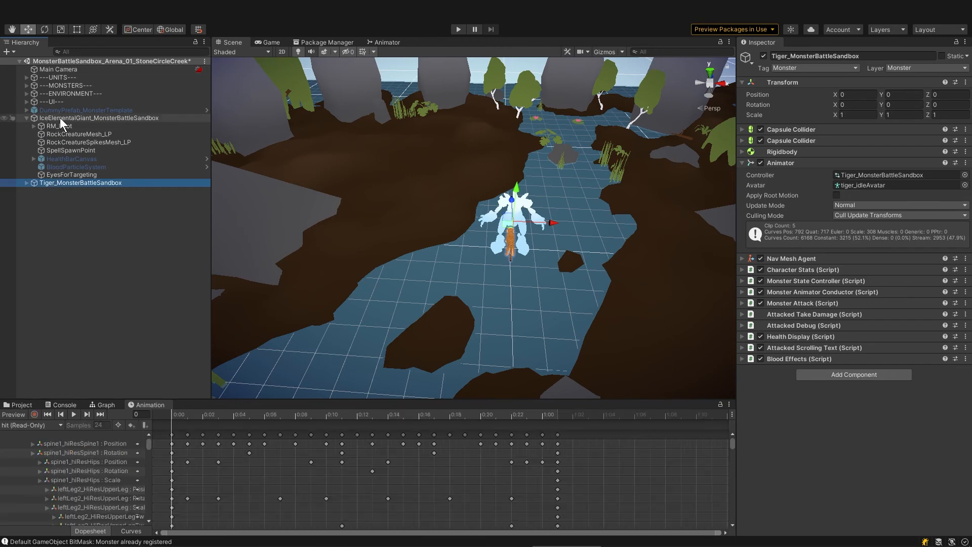
pyautogui.click(60, 118)
pyautogui.click(26, 118)
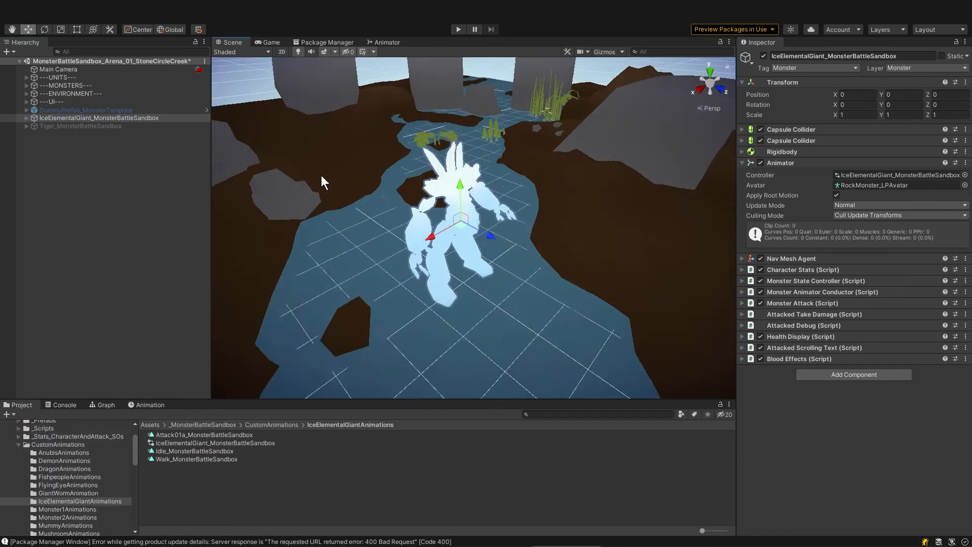
# - Play-test the arena with only IceElementalGiant_MonsterBattleSandbox active and stop the run
pyautogui.keyDown('alt'); pyautogui.moveTo(321, 176); pyautogui.dragTo(378, 172); pyautogui.keyUp('alt')
pyautogui.scroll(-5, 453, 211)
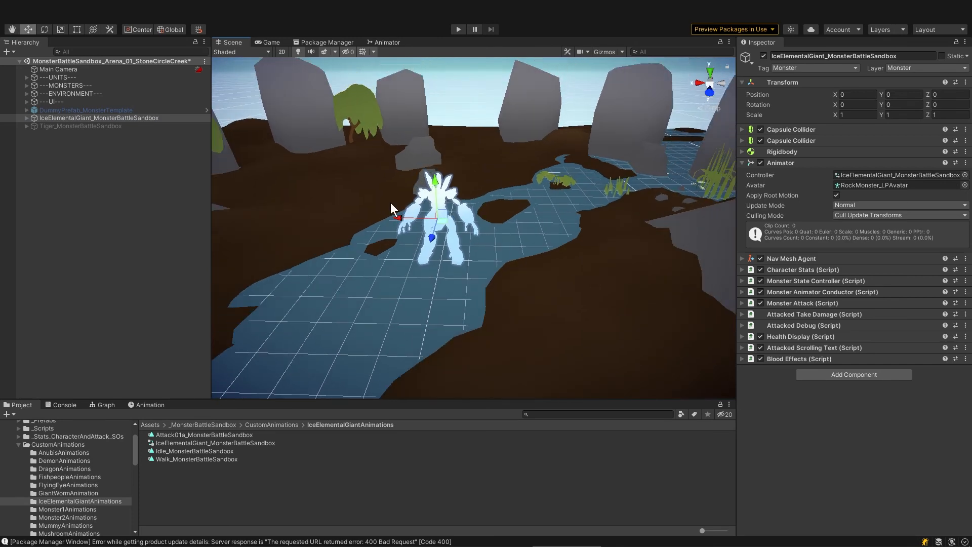
pyautogui.click(457, 29)
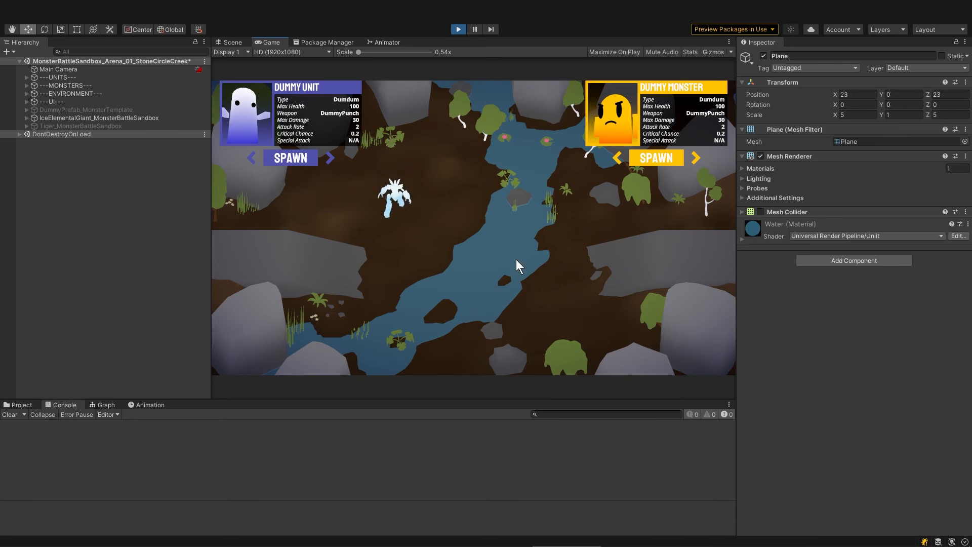
pyautogui.hotkey('ctrl', 'p')
# - Deactivate IceElementalGiant_MonsterBattleSandbox, activate Tiger_MonsterBattleSandbox and play-test the arena with the tiger
pyautogui.click(122, 118)
pyautogui.click(114, 125)
pyautogui.hotkey('ctrl', 'p')
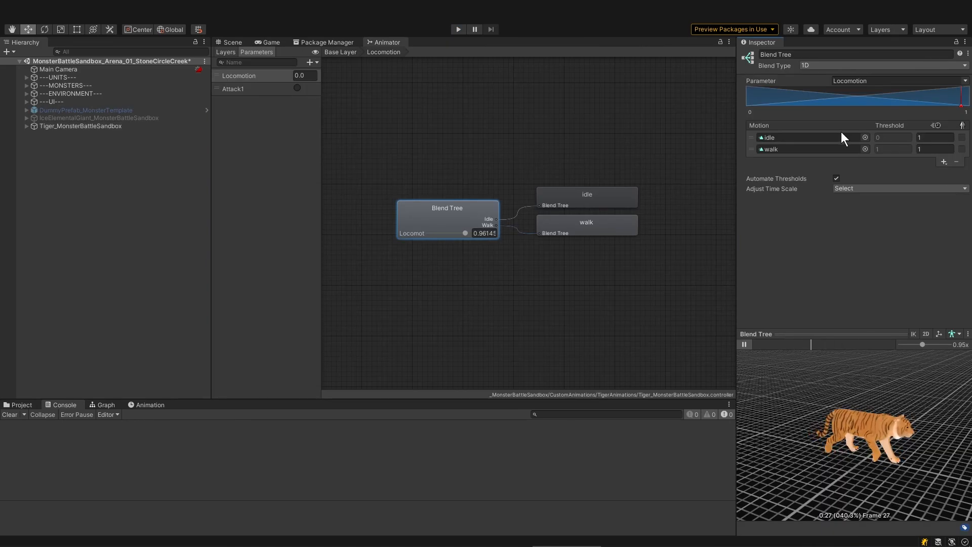
# - Copy the run clip from the Tiger model's animations into the TigerAnimations folder
pyautogui.moveTo(135, 470); pyautogui.dragTo(132, 514)
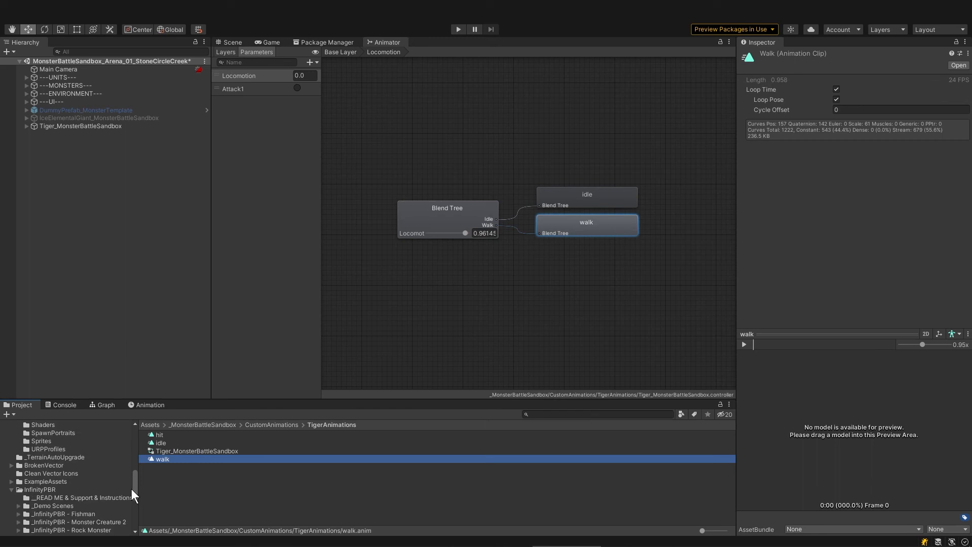
pyautogui.click(73, 503)
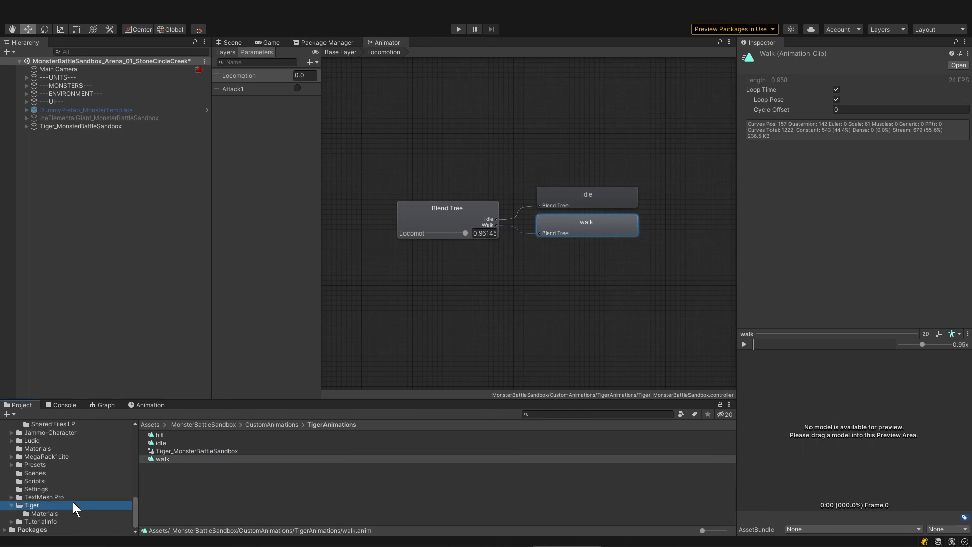
pyautogui.click(142, 458)
pyautogui.click(175, 483)
pyautogui.click(147, 451)
pyautogui.click(143, 459)
pyautogui.moveTo(136, 507); pyautogui.dragTo(163, 450)
pyautogui.click(62, 510)
# - Replace the walk motion with run in the tiger's Locomotion blend tree and preview the blend from run to idle
pyautogui.click(460, 209)
pyautogui.moveTo(161, 451); pyautogui.dragTo(810, 149)
pyautogui.click(745, 345)
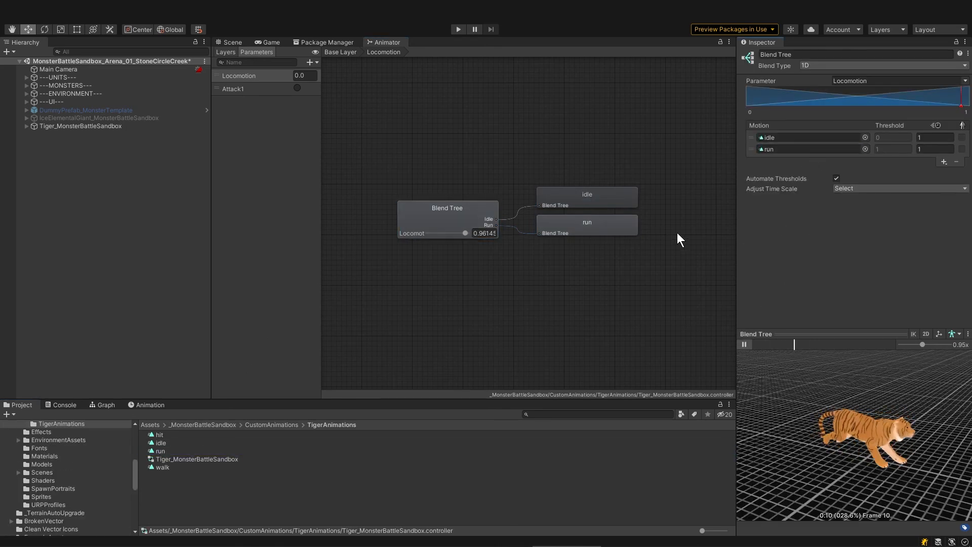
pyautogui.moveTo(463, 233); pyautogui.dragTo(429, 234)
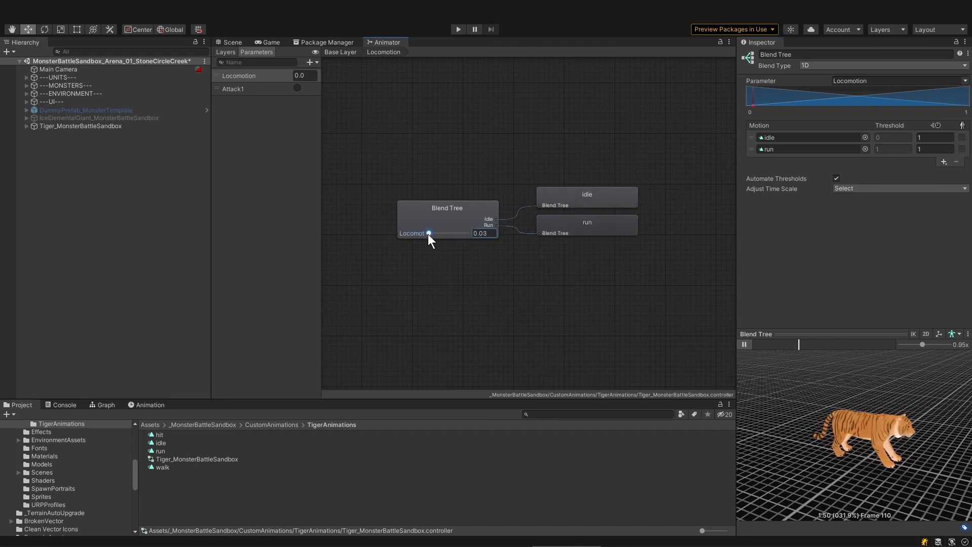
# - Play-test the arena to check the tiger's movement with the run clip
pyautogui.click(236, 42)
pyautogui.click(459, 29)
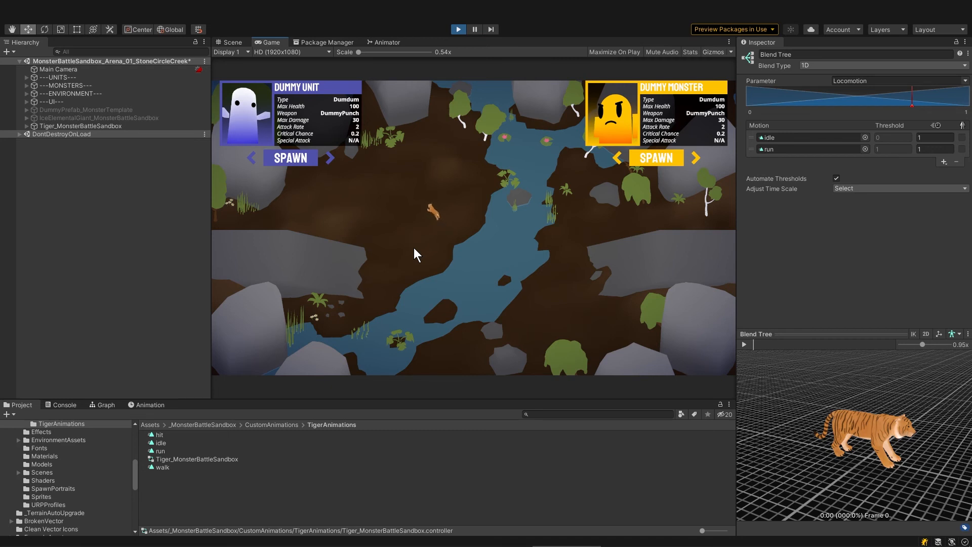
pyautogui.click(400, 197)
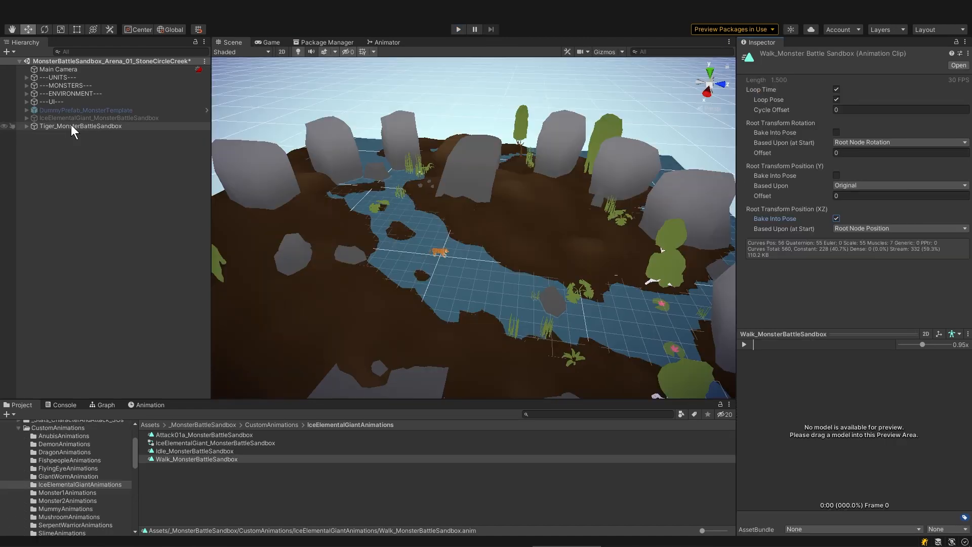
# - Reactivate IceElementalGiant_MonsterBattleSandbox and turn off Apply Root Motion on its Animator
pyautogui.click(74, 117)
pyautogui.hotkey('alt', 'shift', 'a')
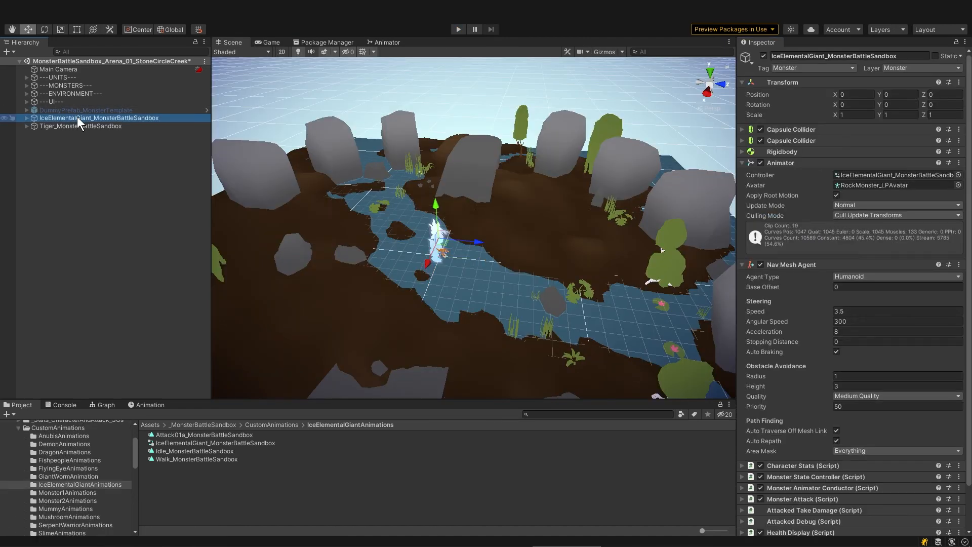
pyautogui.click(836, 196)
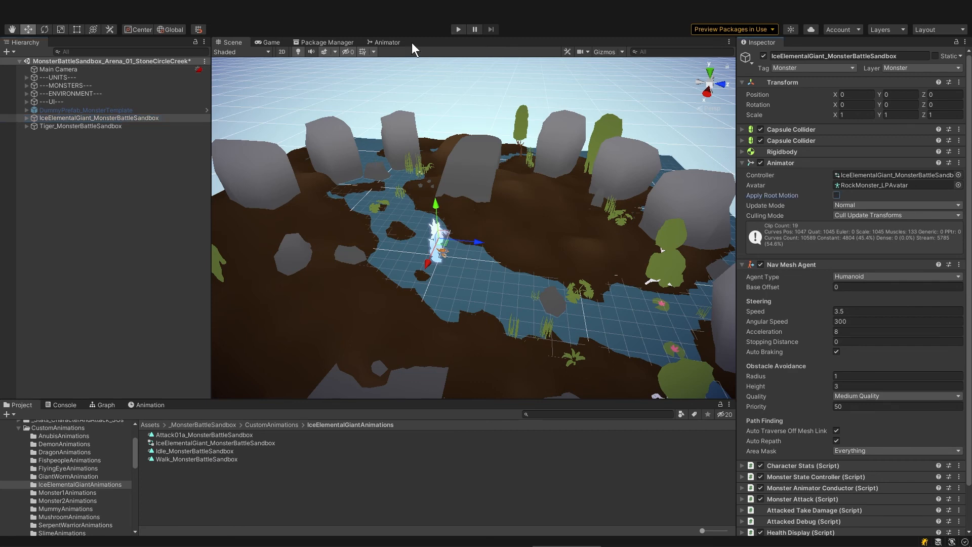
# - Play-test both monsters together, deactivate Tiger_MonsterBattleSandbox during the run to watch the giant alone, and stop playing
pyautogui.hotkey('ctrl', 'p')
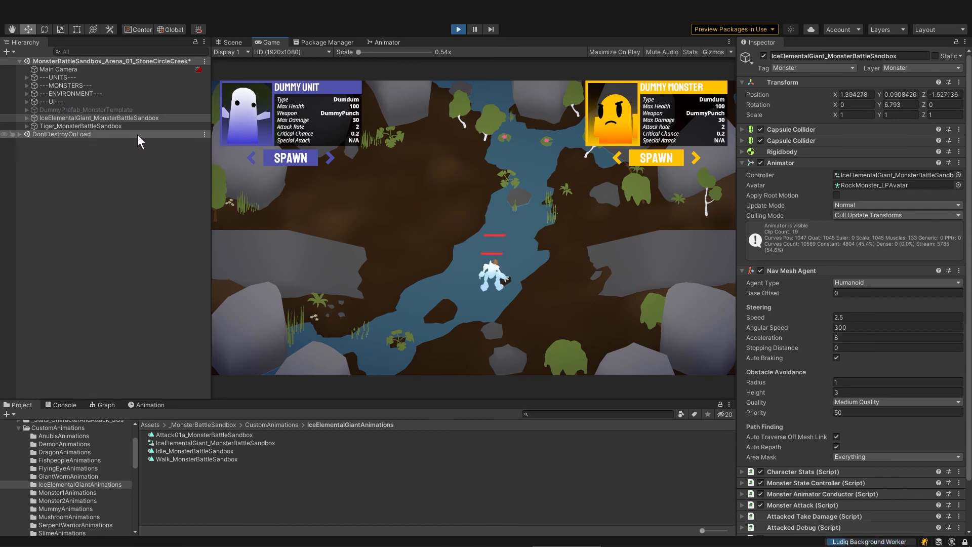
pyautogui.click(124, 127)
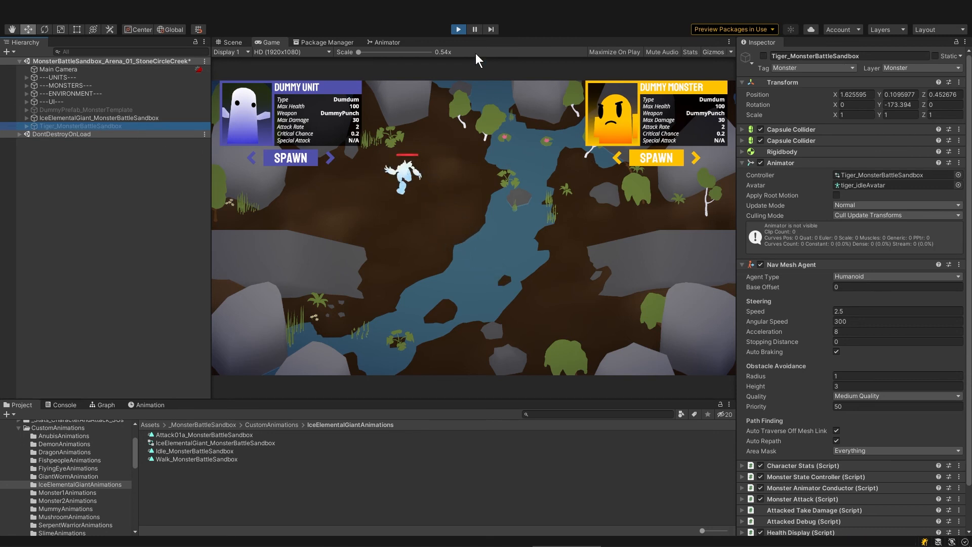
pyautogui.click(458, 29)
# - Replace the Walk motion with Walk_MonsterBattleSandbox in IceElementalGiant_MonsterBattleSandbox's Locomotion blend tree
pyautogui.click(130, 118)
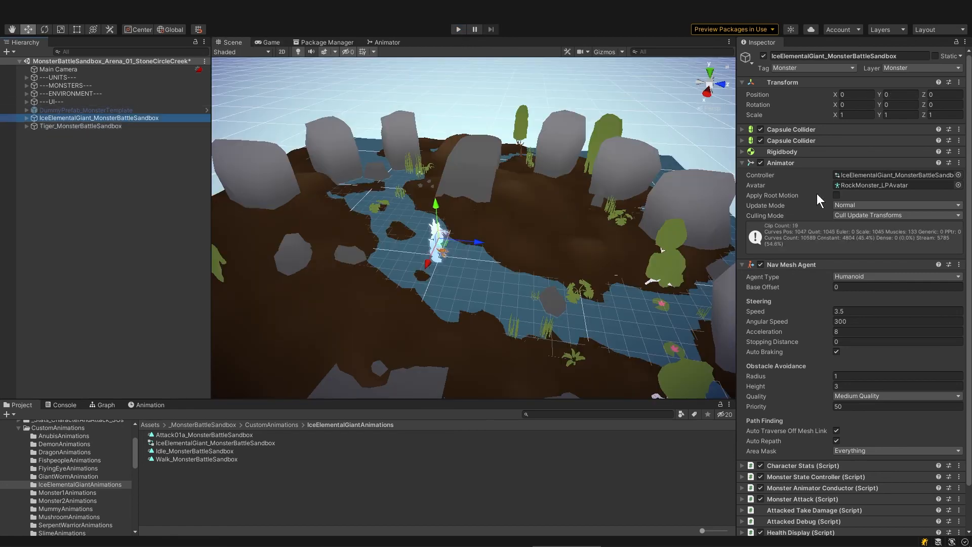
pyautogui.click(388, 42)
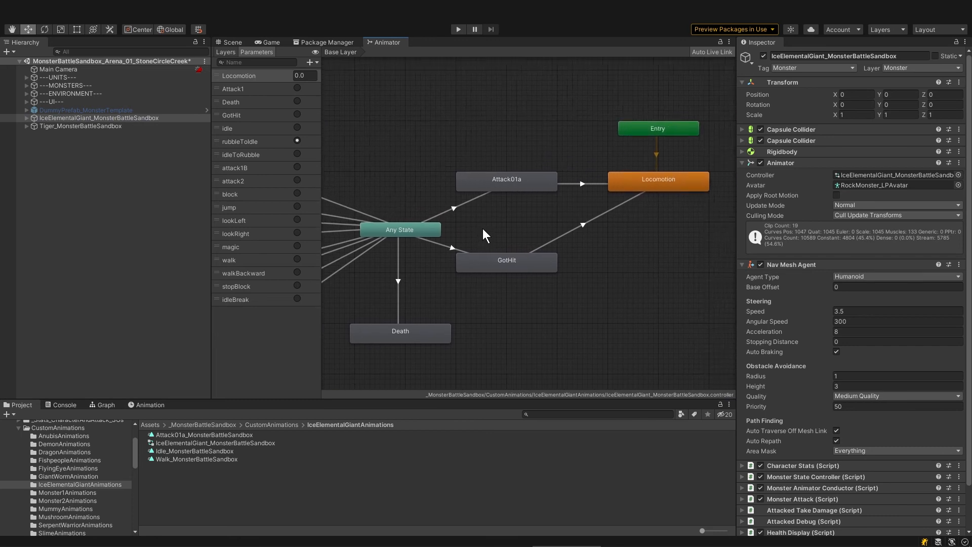
pyautogui.doubleClick(670, 188)
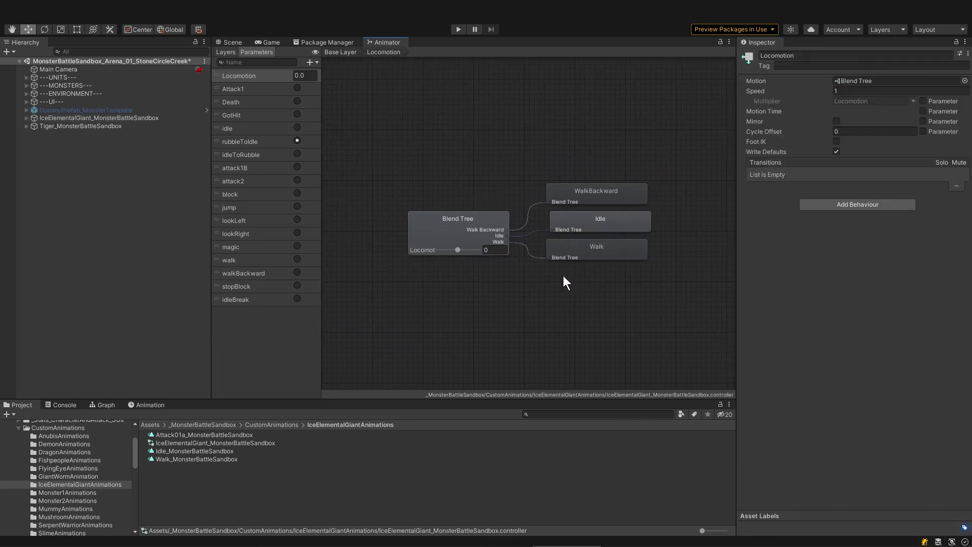
pyautogui.click(481, 224)
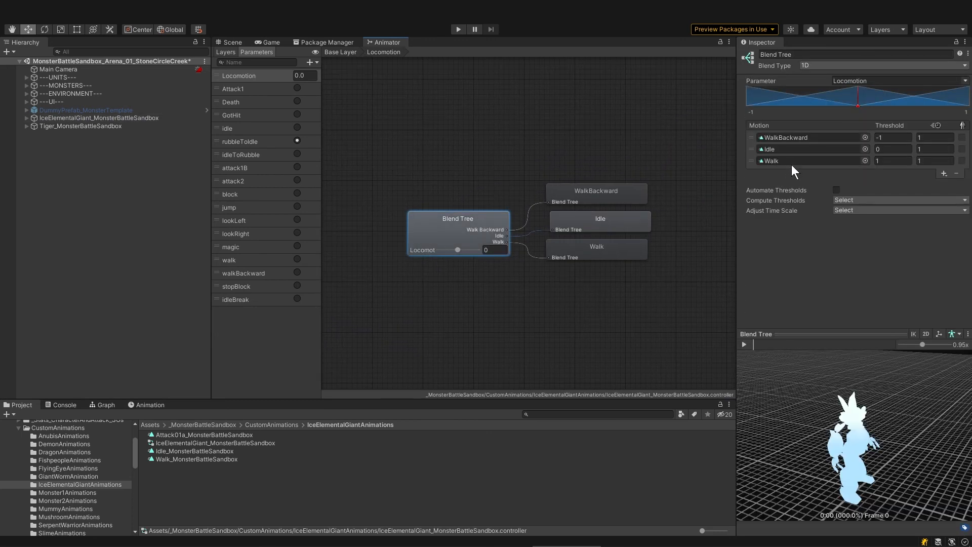
pyautogui.moveTo(206, 460); pyautogui.dragTo(795, 164)
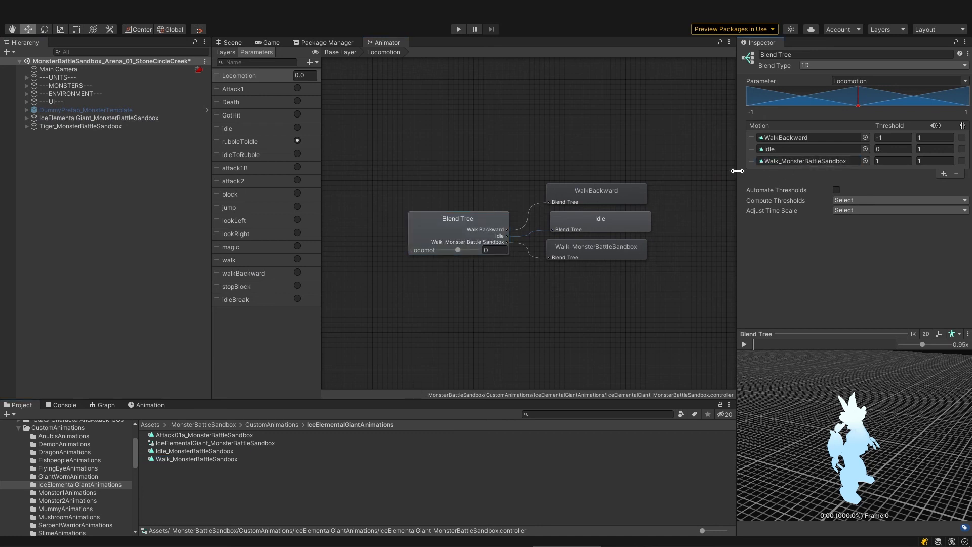
# - Enable Loop Pose and Bake Into Pose for Root Transform Position (XZ) on Walk_MonsterBattleSandbox and preview it on the ice giant
pyautogui.click(230, 460)
pyautogui.click(233, 460)
pyautogui.click(837, 100)
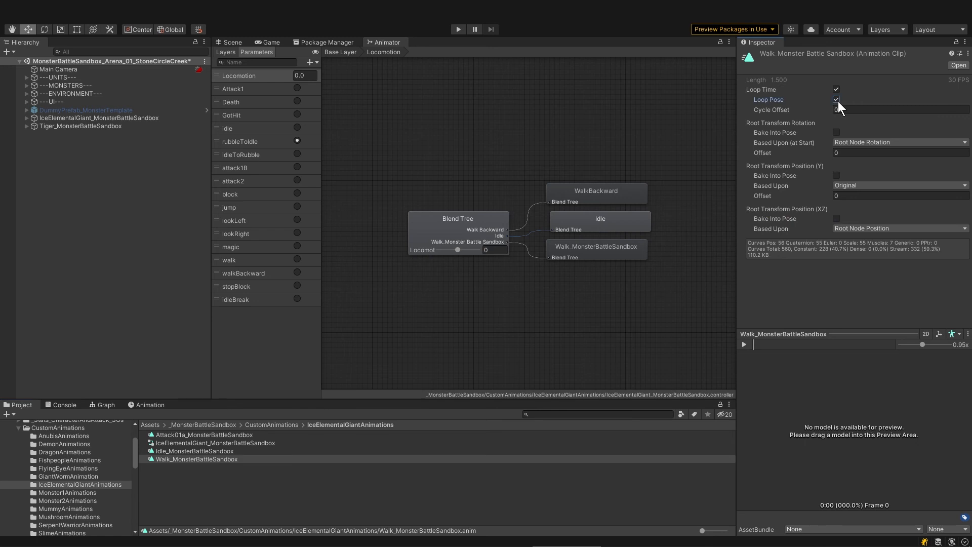
pyautogui.click(836, 218)
pyautogui.moveTo(81, 118); pyautogui.dragTo(846, 421)
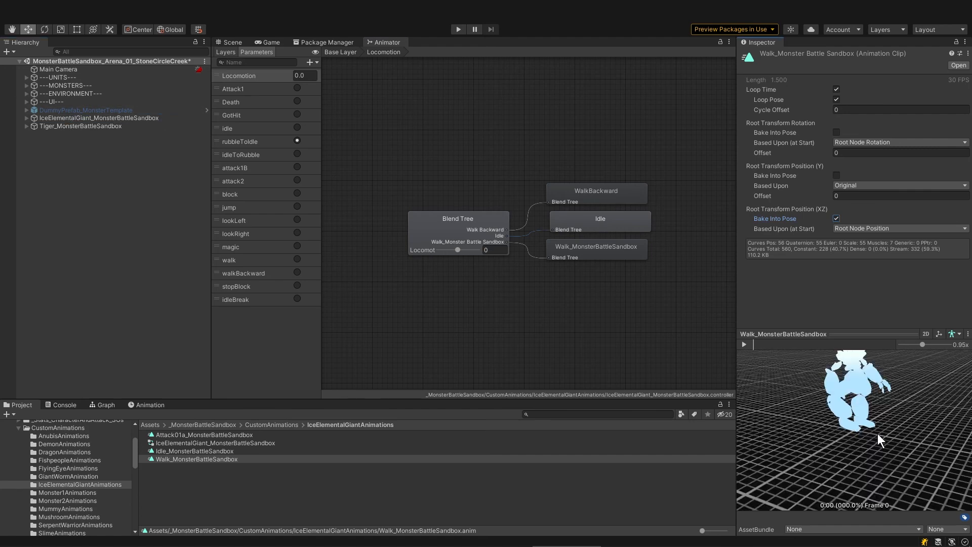
pyautogui.click(751, 343)
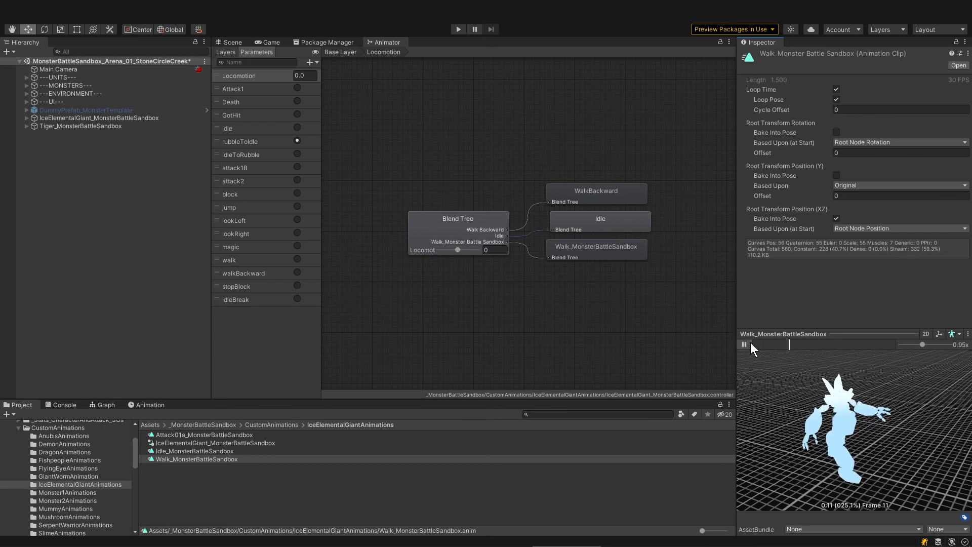
# - Preview Walk_MonsterBattleSandbox with Loop Pose and XZ Bake Into Pose off, and re-enable both for comparison
pyautogui.click(836, 218)
pyautogui.click(745, 345)
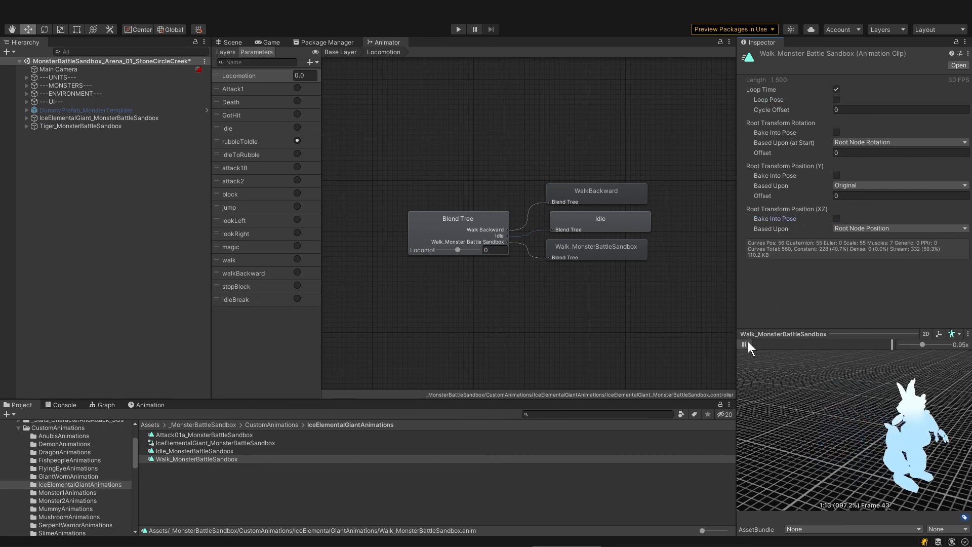
pyautogui.click(745, 344)
pyautogui.click(837, 218)
pyautogui.click(837, 99)
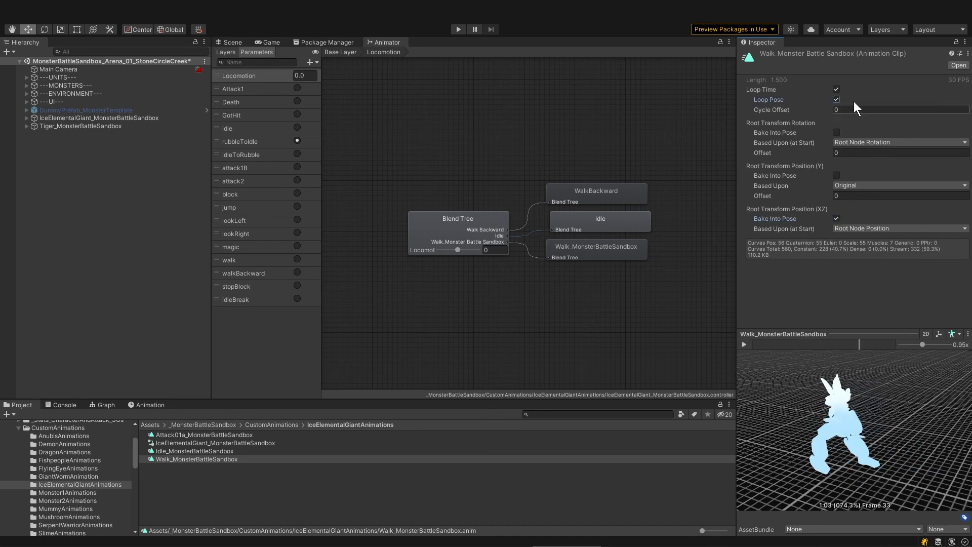
pyautogui.click(743, 344)
# - Replace the blend tree's Idle motion with Idle_MonsterBattleSandbox and enable Loop Pose and XZ Bake Into Pose on that clip
pyautogui.click(462, 220)
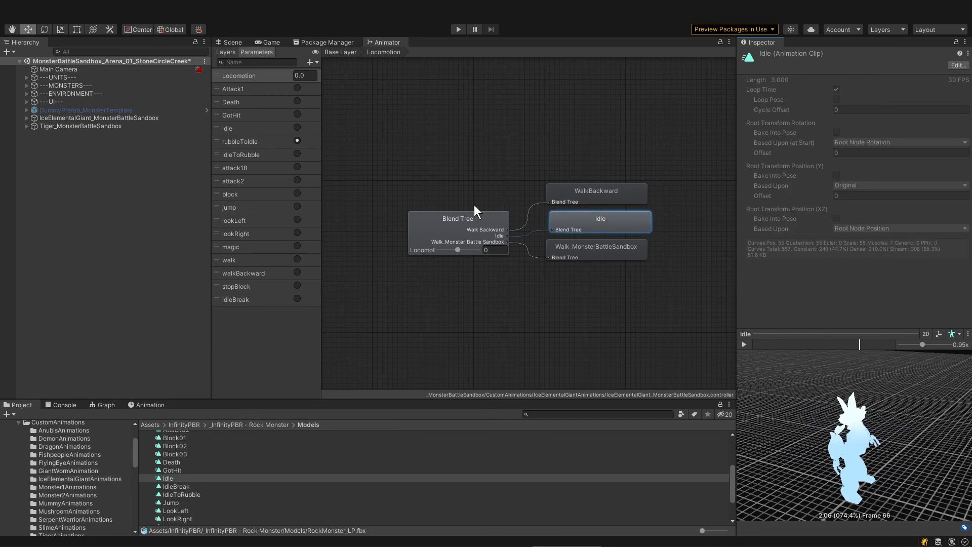
pyautogui.click(80, 479)
pyautogui.moveTo(194, 451); pyautogui.dragTo(810, 149)
pyautogui.click(194, 451)
pyautogui.click(836, 150)
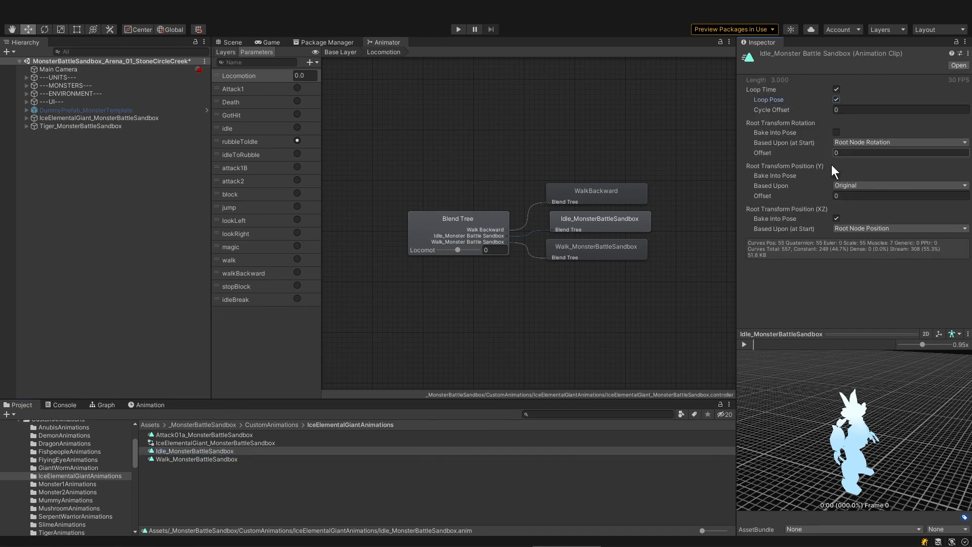
pyautogui.click(744, 345)
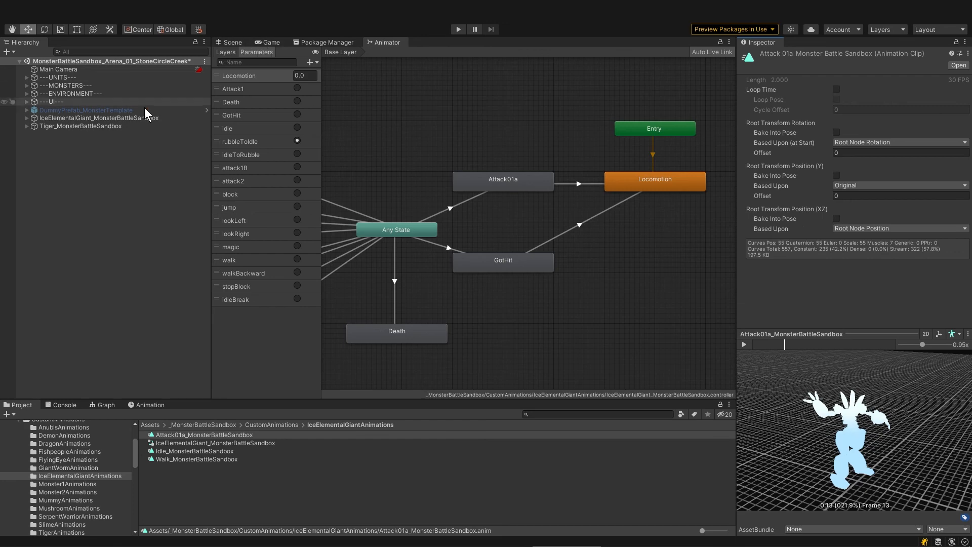
# - Inspect the tiger's Locomotion blend tree and preview the loop settings and playback of its idle, run and hit clips
pyautogui.click(118, 125)
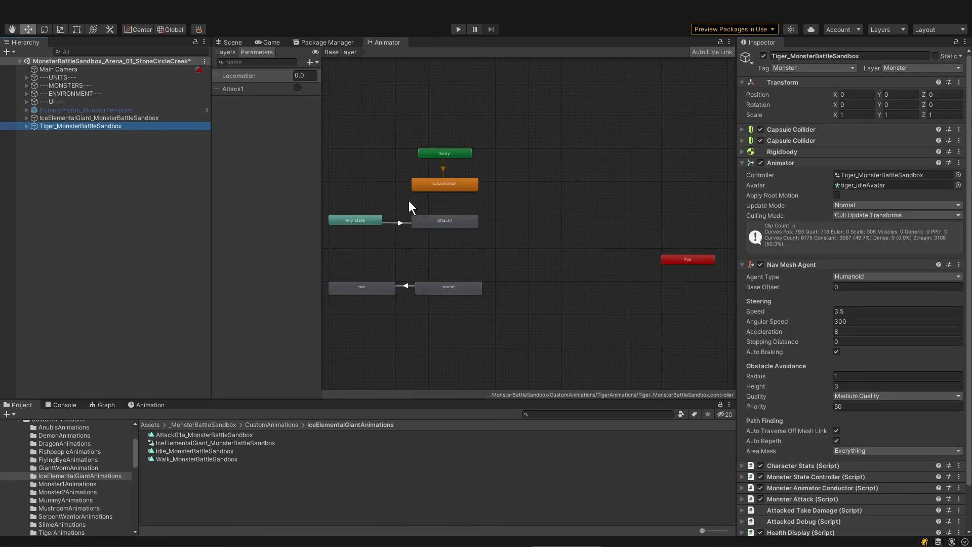
pyautogui.doubleClick(554, 195)
pyautogui.click(599, 198)
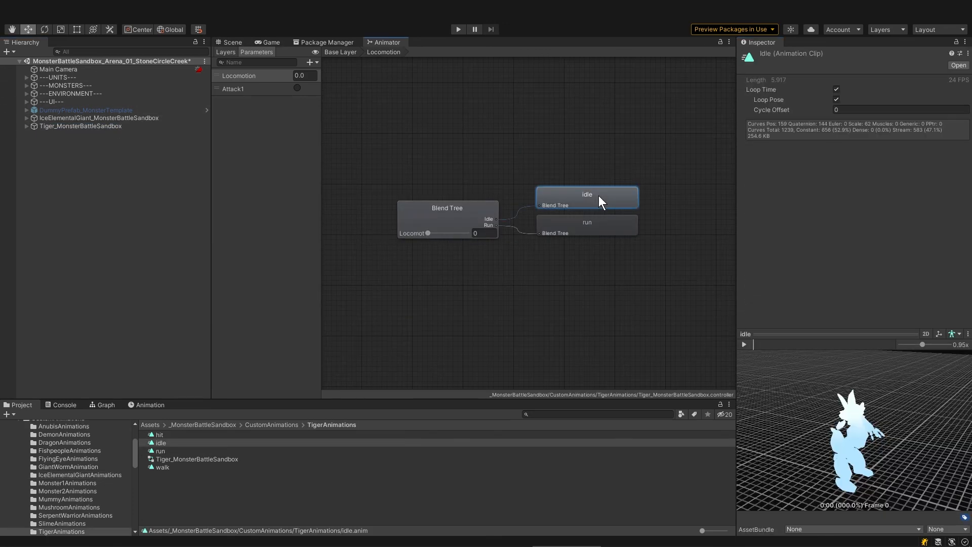
pyautogui.click(746, 344)
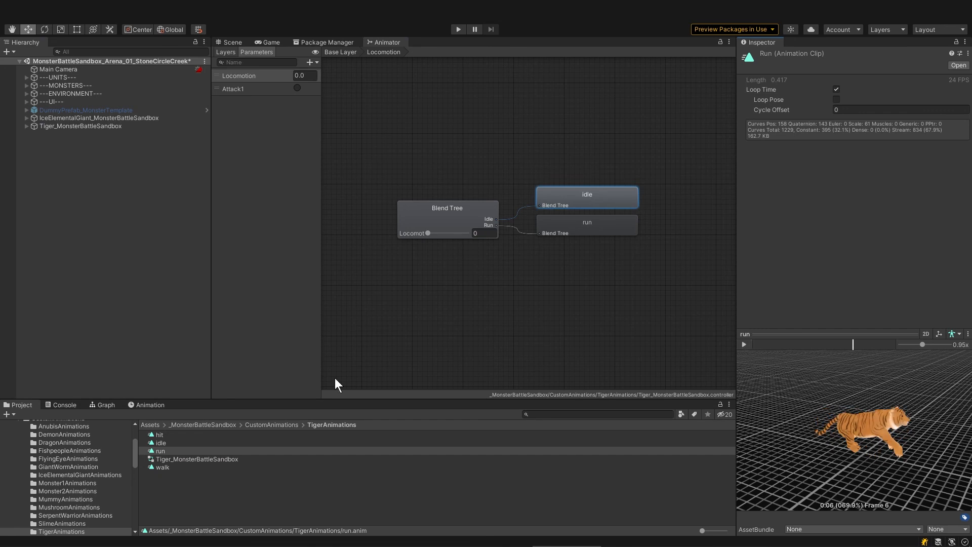
pyautogui.click(211, 442)
pyautogui.click(211, 434)
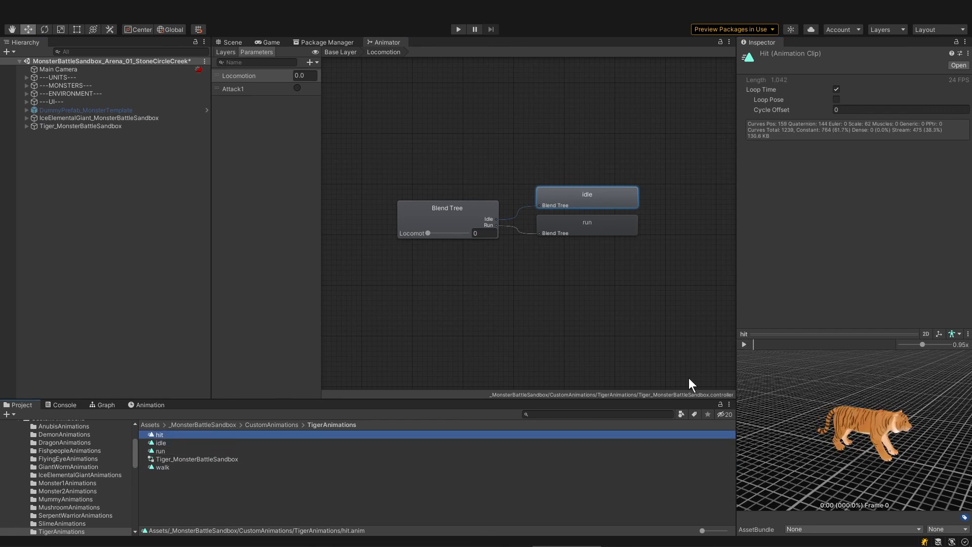
pyautogui.click(749, 344)
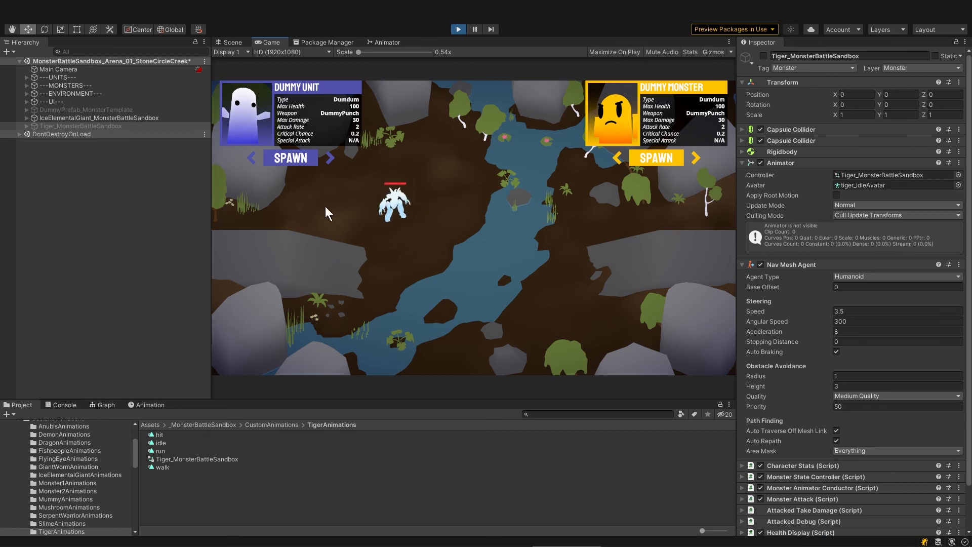
# - Spawn two dummy units against the ice giant, examine the attack and damage entries in the console log, and stop the test battle
pyautogui.click(304, 162)
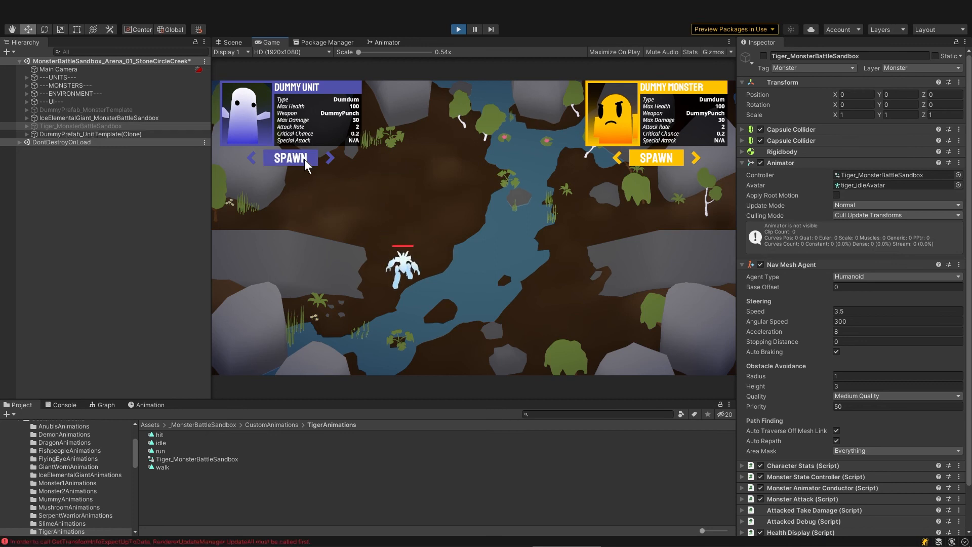
pyautogui.click(304, 162)
pyautogui.click(64, 404)
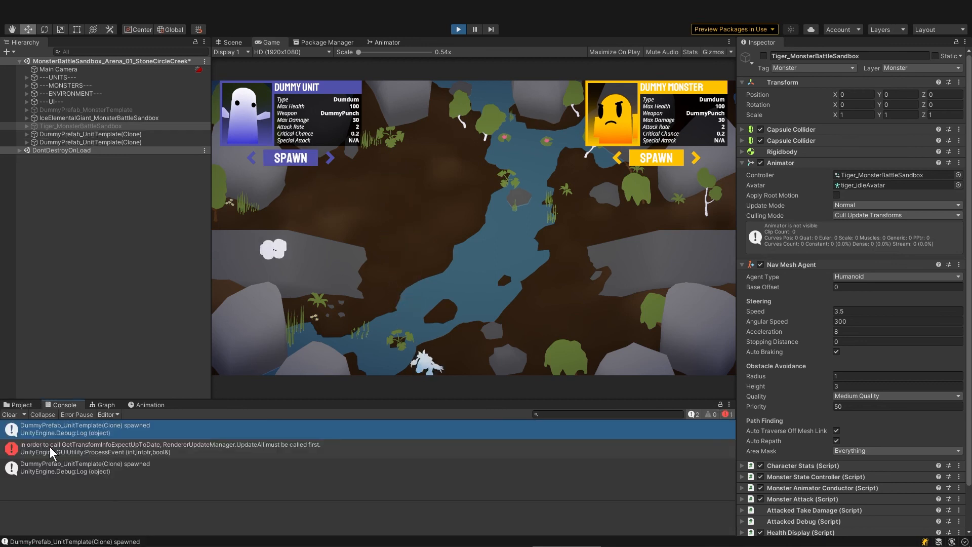
pyautogui.click(10, 414)
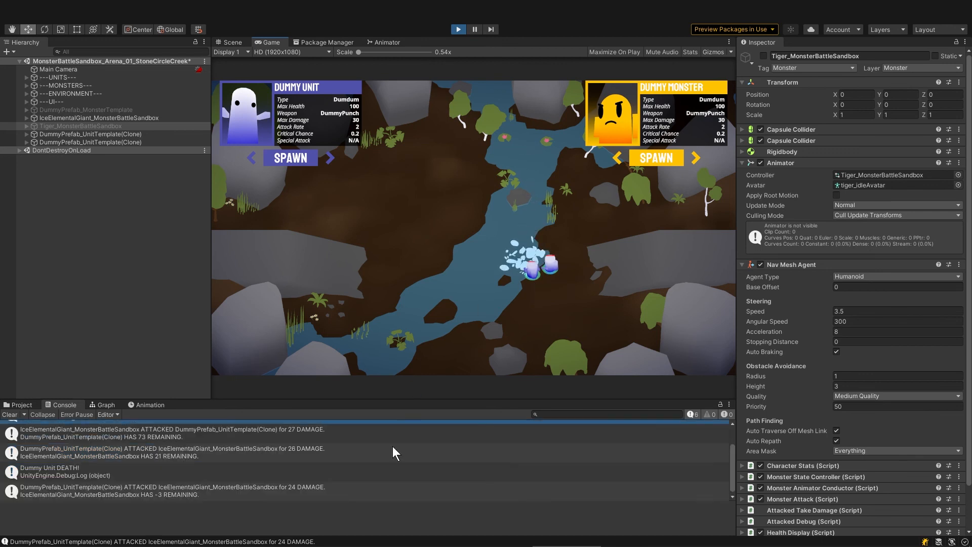
pyautogui.scroll(-2, 393, 446)
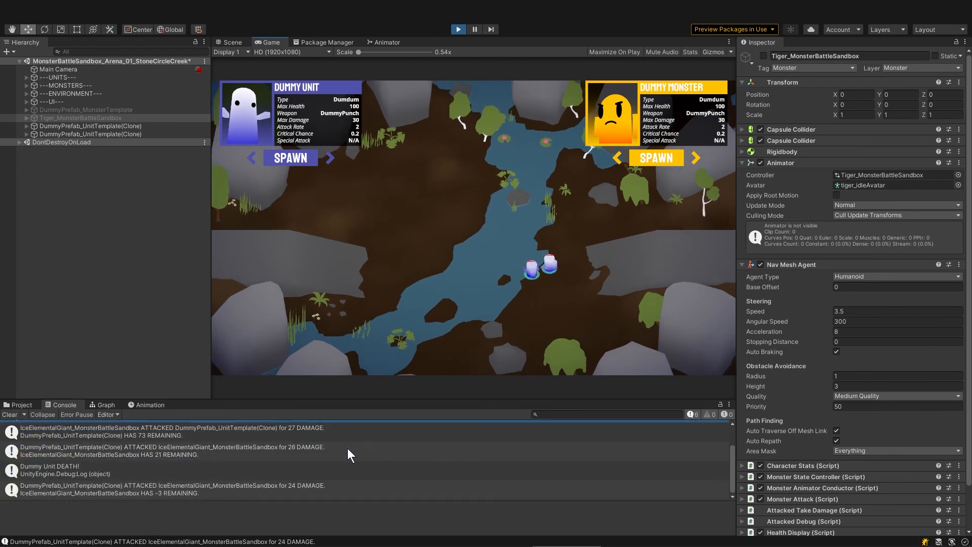
pyautogui.hotkey('ctrl', 'shift', 'p')
pyautogui.moveTo(278, 399); pyautogui.dragTo(279, 334)
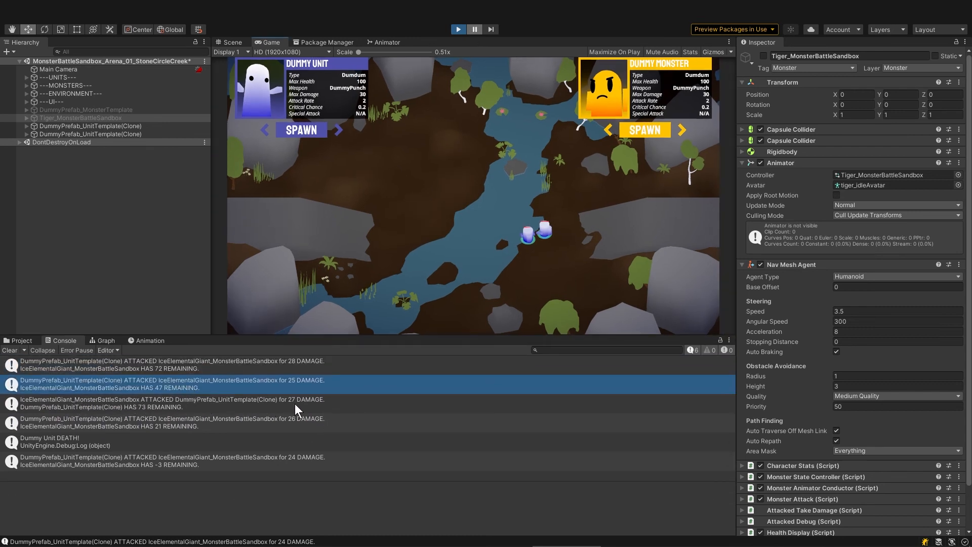
pyautogui.click(458, 29)
# - Deactivate IceElementalGiant_MonsterBattleSandbox, activate Tiger_MonsterBattleSandbox, and clear the console log
pyautogui.click(152, 119)
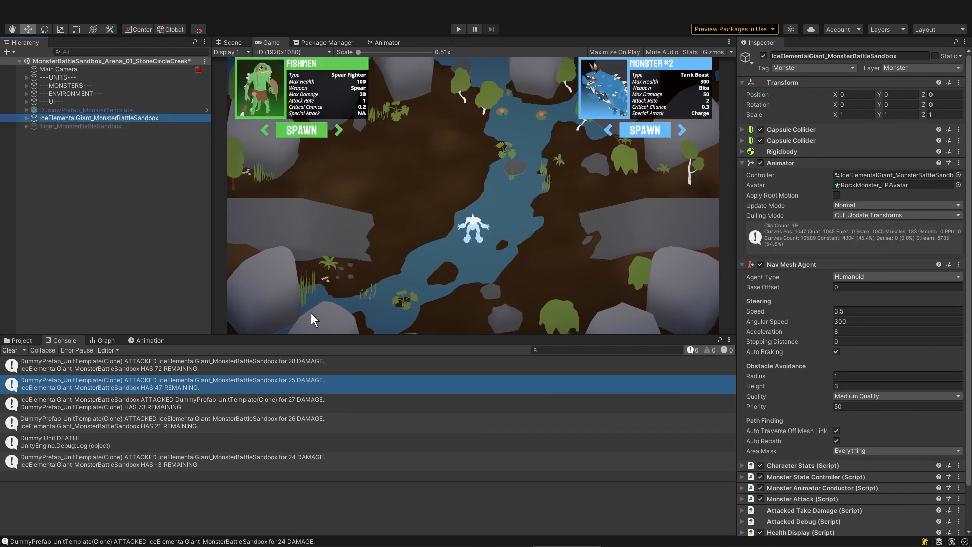
pyautogui.click(109, 126)
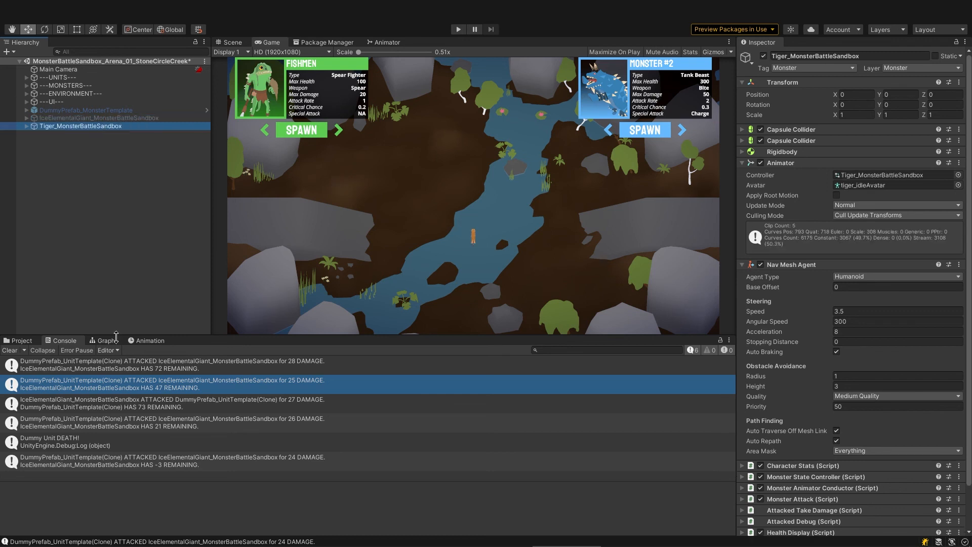
pyautogui.click(10, 351)
pyautogui.moveTo(212, 336); pyautogui.dragTo(292, 376)
# - Playtest the tiger against two spawned dummy units, examine its attack up close, and stop the game
pyautogui.click(459, 30)
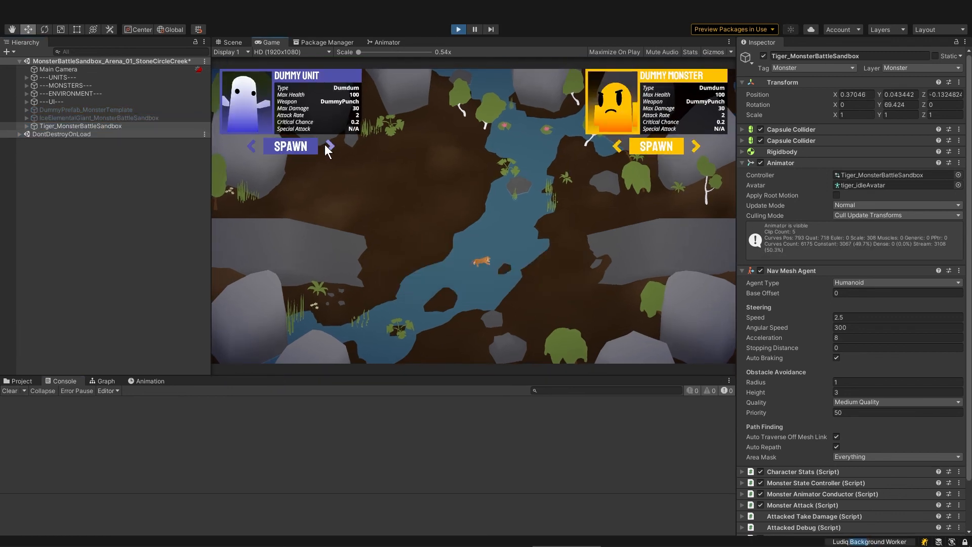
pyautogui.click(315, 148)
pyautogui.click(316, 148)
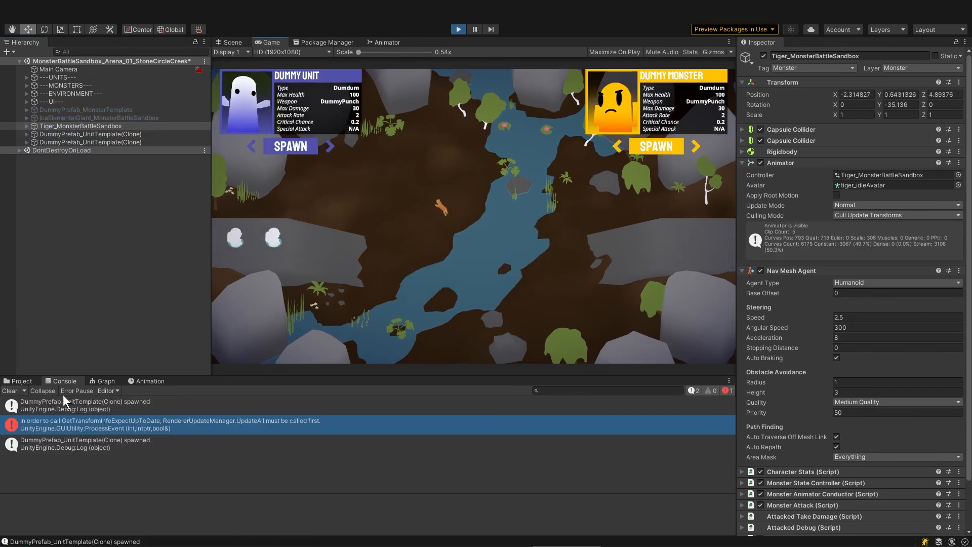
pyautogui.click(10, 391)
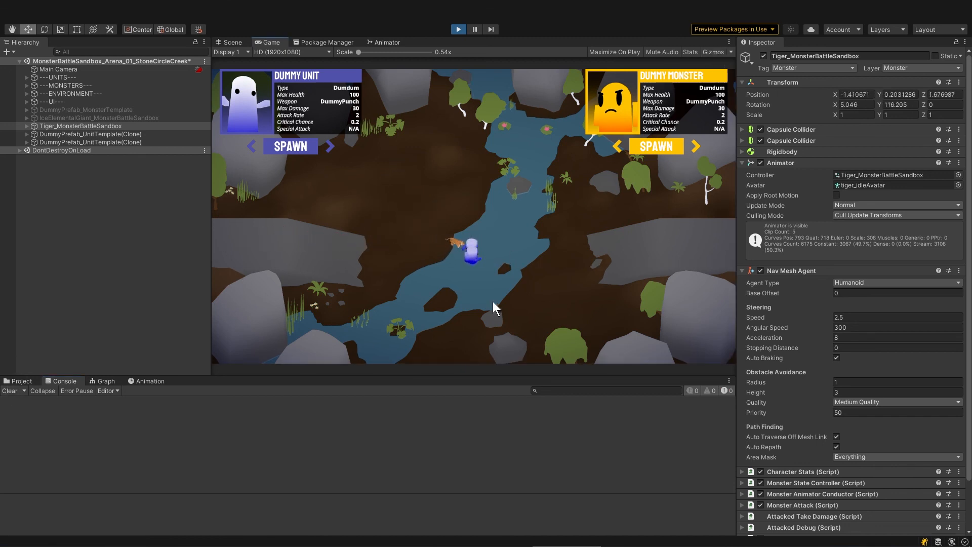
pyautogui.scroll(5, 451, 257)
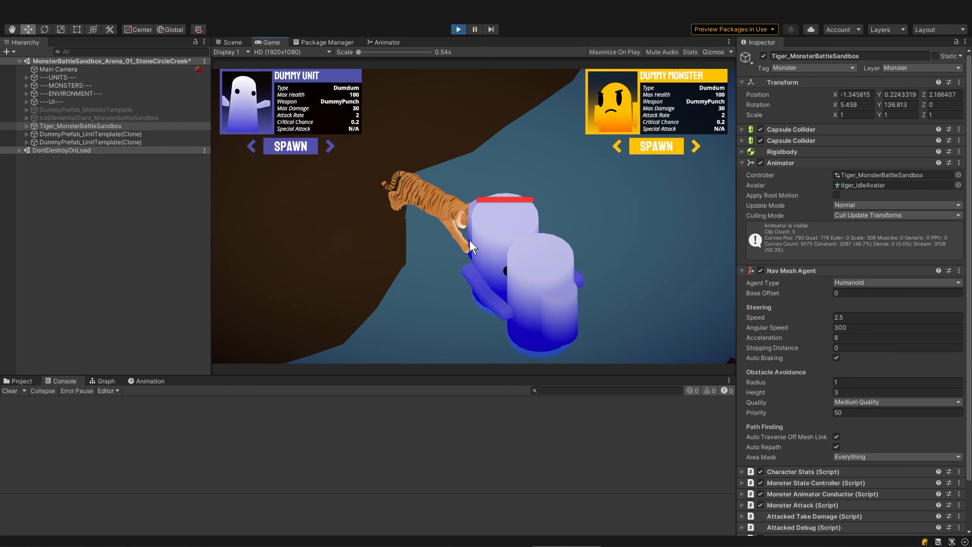
pyautogui.hotkey('ctrl', 'p')
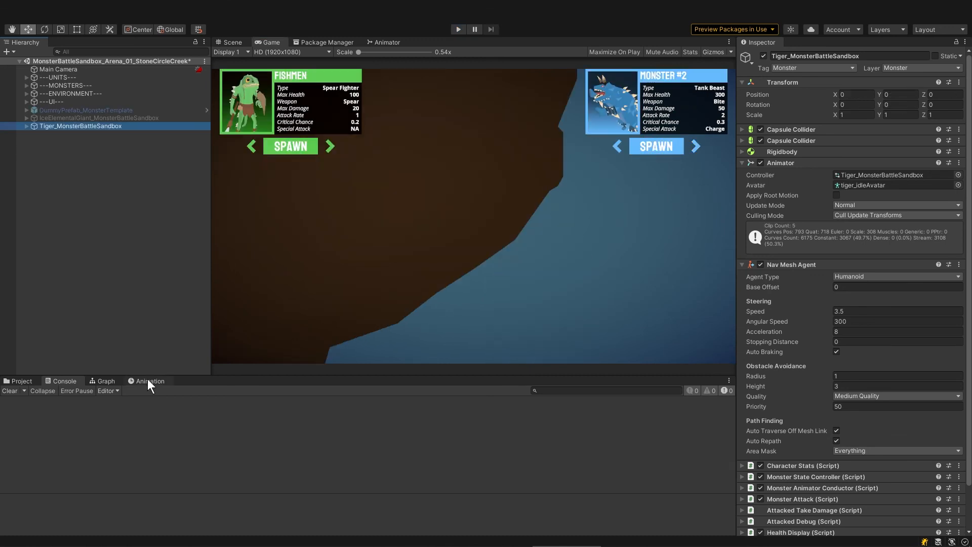
# - Check the tiger's list of animation clips and examine the motion assigned to the Attack1 state in its animator controller
pyautogui.click(148, 381)
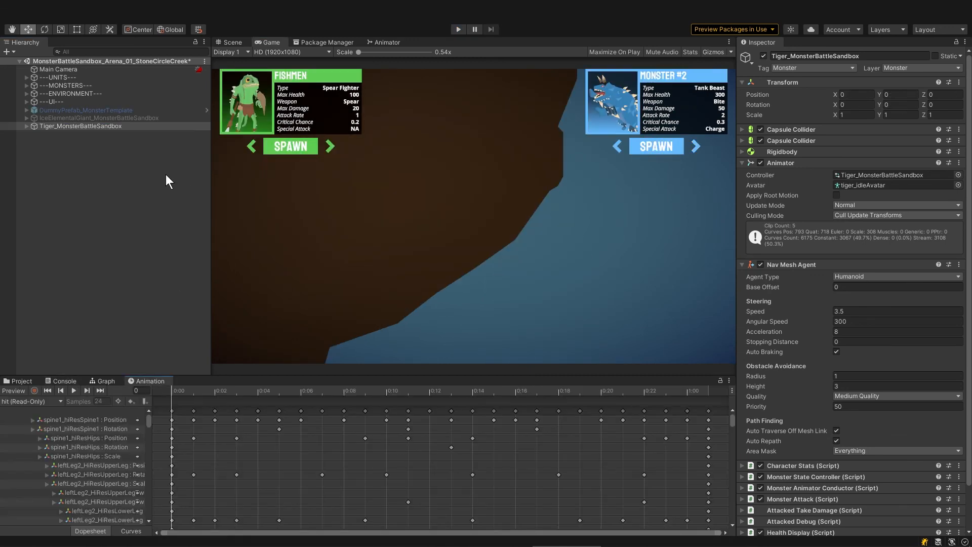
pyautogui.click(53, 399)
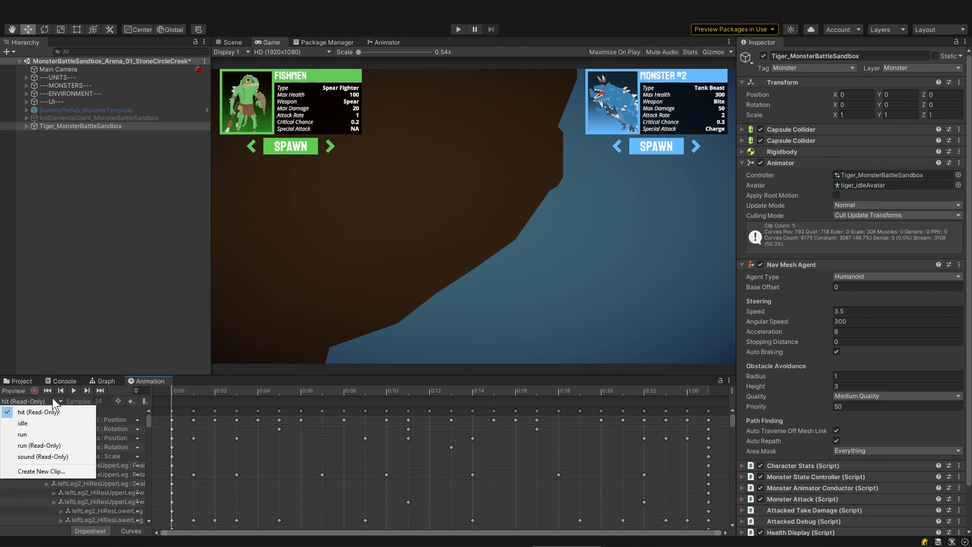
pyautogui.click(178, 125)
pyautogui.click(869, 175)
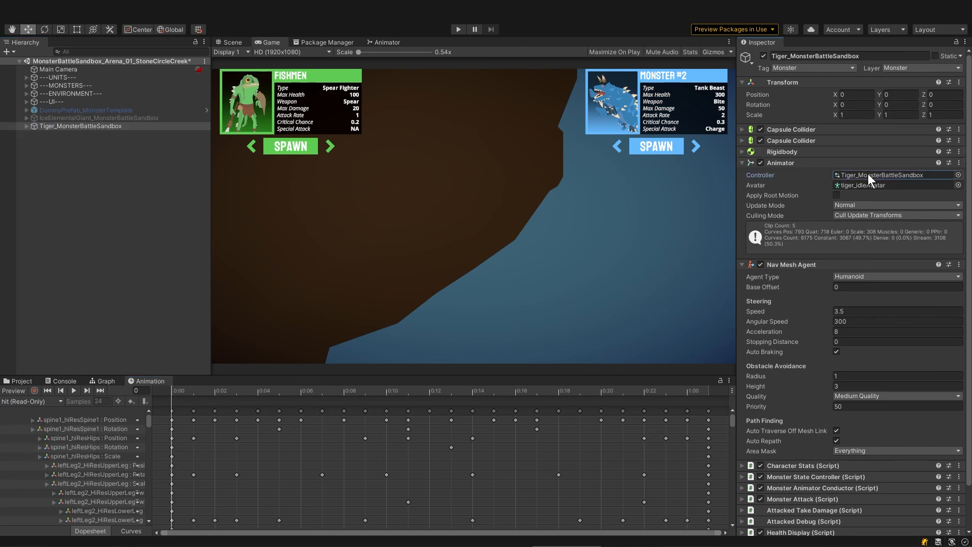
pyautogui.click(387, 42)
pyautogui.scroll(2, 431, 210)
pyautogui.moveTo(428, 218); pyautogui.dragTo(453, 229, button='middle')
pyautogui.scroll(1, 445, 222)
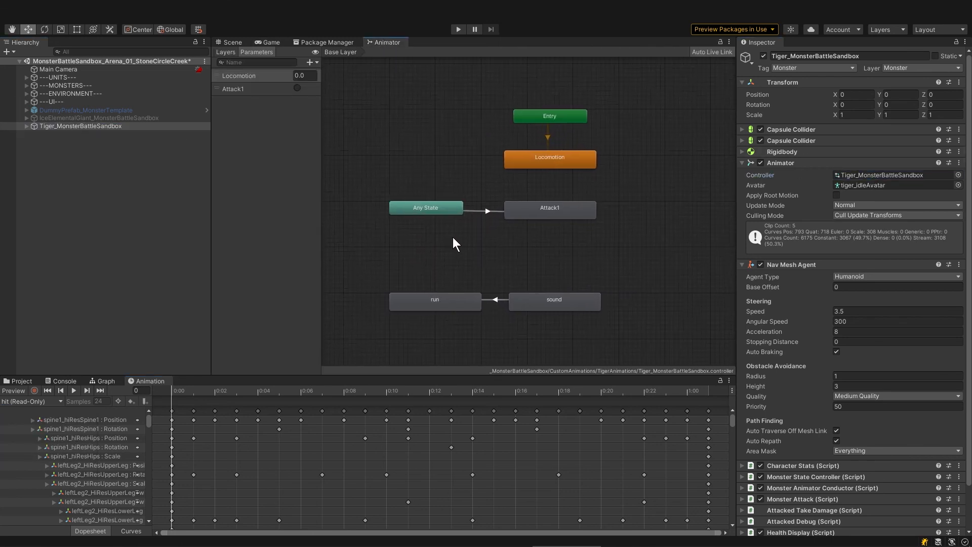
pyautogui.click(524, 214)
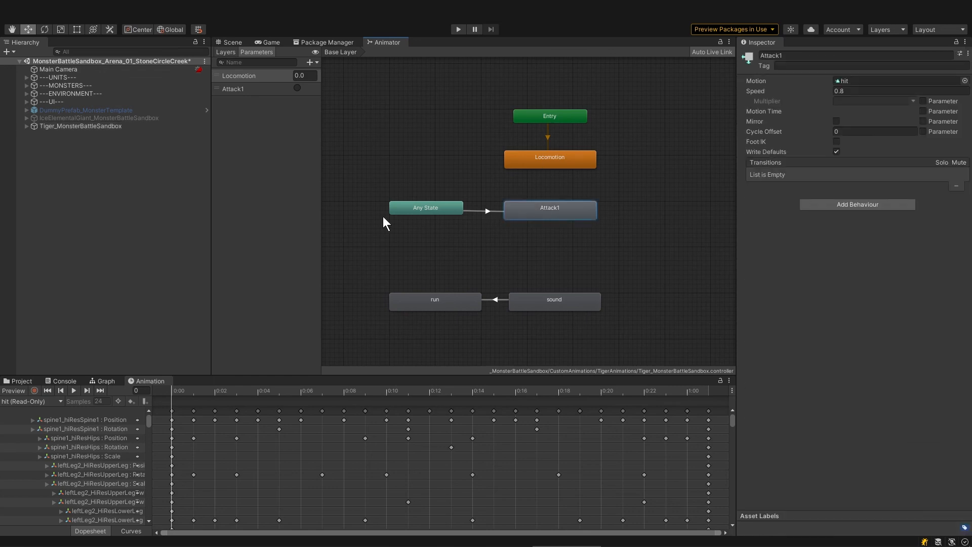
# - Rename the hit clip in the TigerAnimations folder to Hit_MonsterBattleSandbox
pyautogui.click(21, 381)
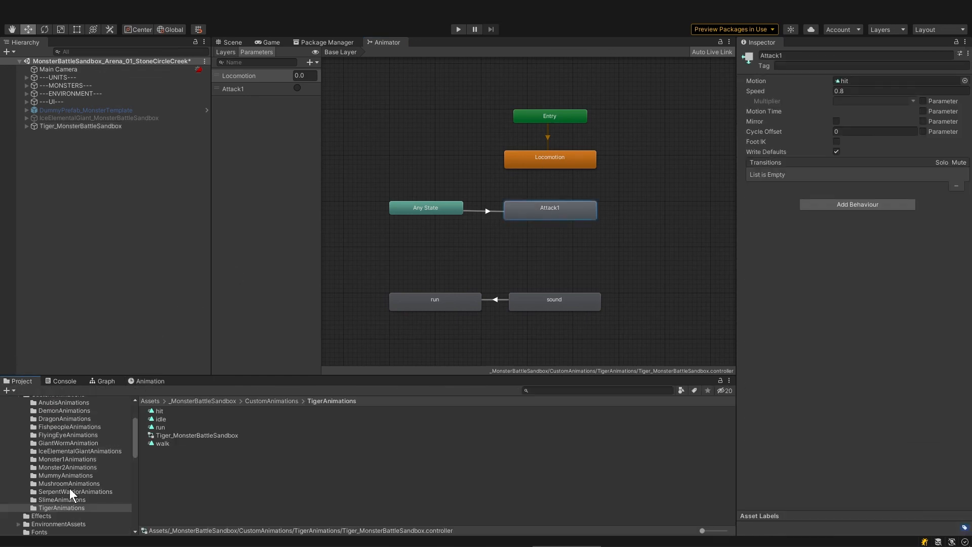
pyautogui.click(167, 411)
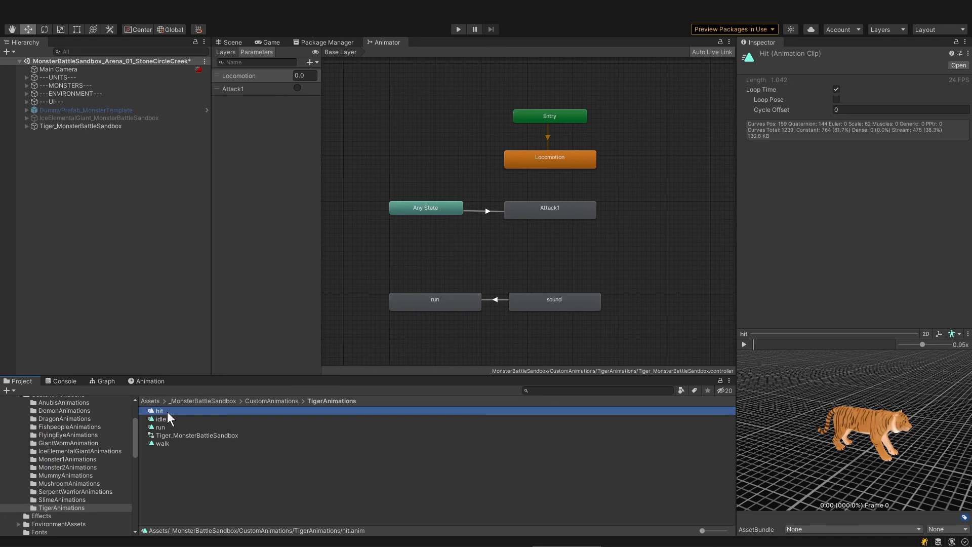
pyautogui.click(170, 412)
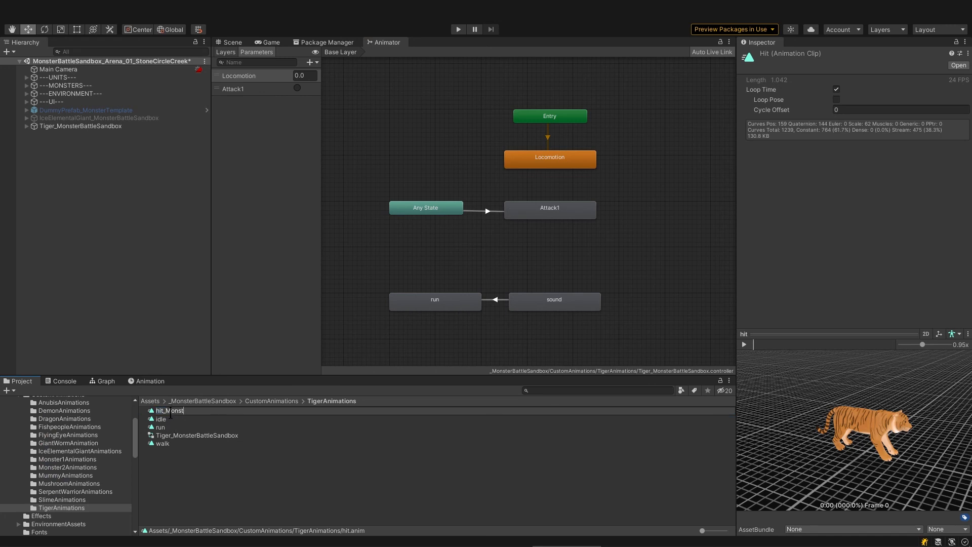
pyautogui.write('_MonsterBattleSandbox')
pyautogui.press('Return')
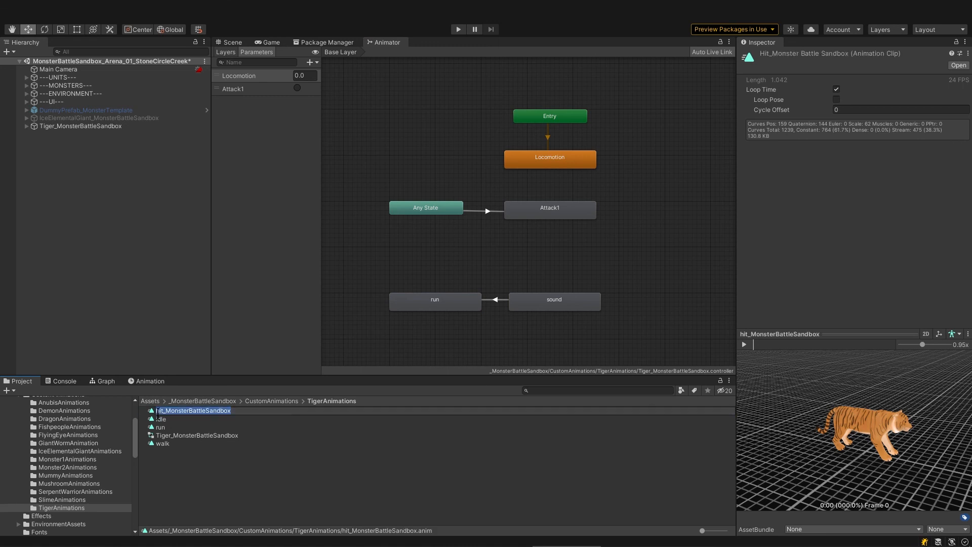
pyautogui.press('Return')
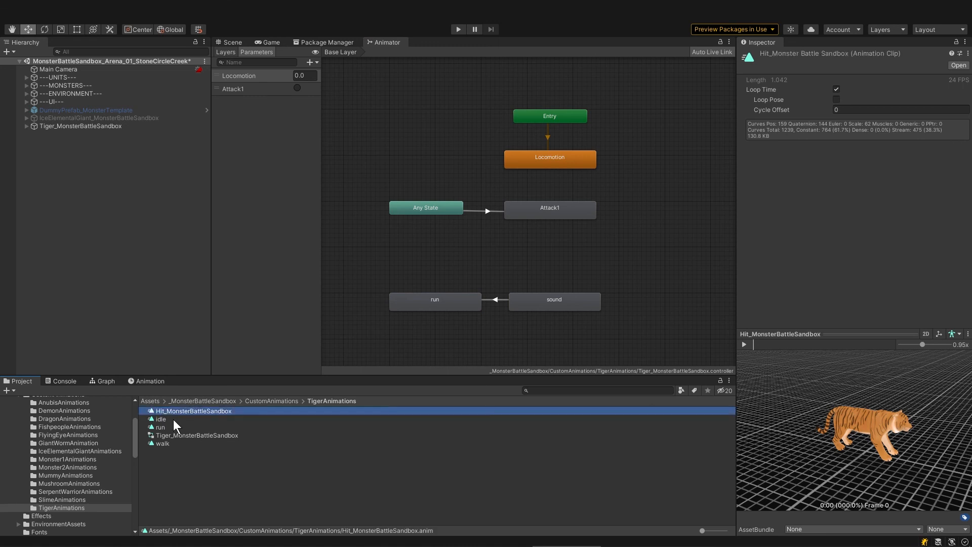
# - Assign Hit_MonsterBattleSandbox as the Attack1 state's motion and rename the clip Attack1_MonsterBattleSandbox
pyautogui.click(560, 210)
pyautogui.moveTo(185, 410); pyautogui.dragTo(854, 86)
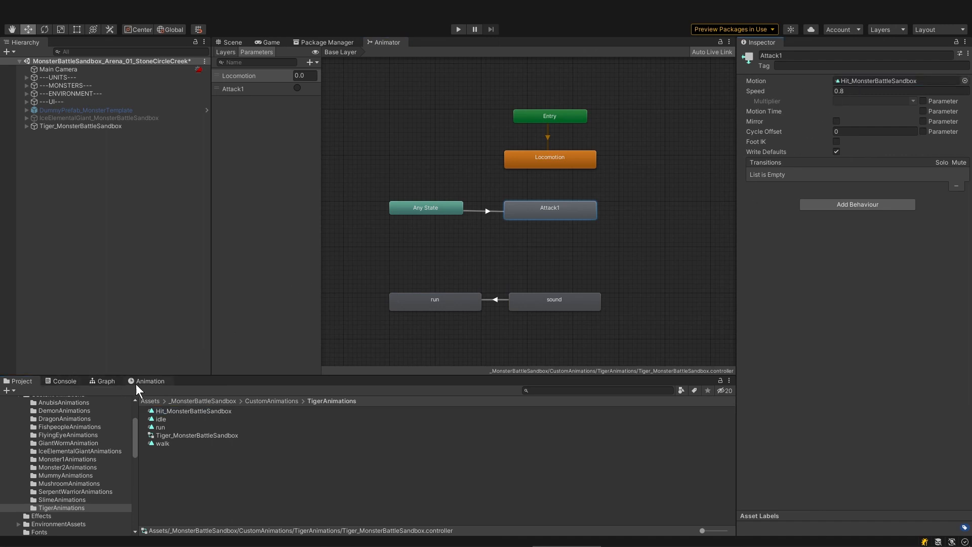
pyautogui.click(161, 410)
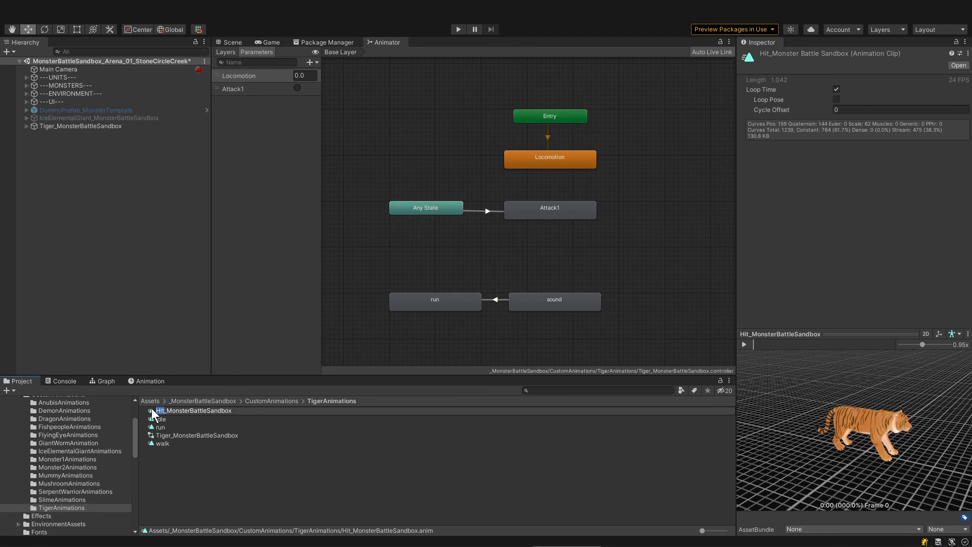
pyautogui.write('Attack1')
pyautogui.press('Return')
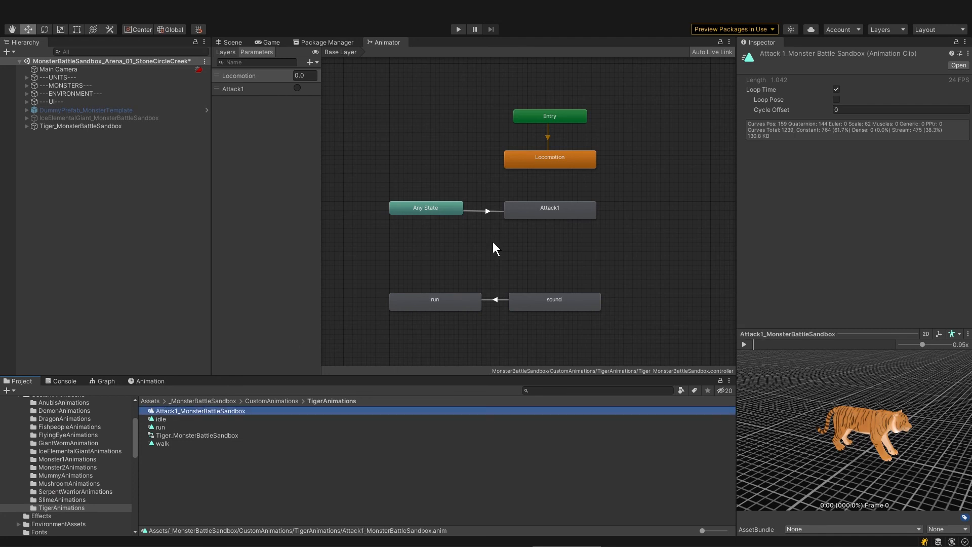
pyautogui.click(553, 211)
pyautogui.click(484, 211)
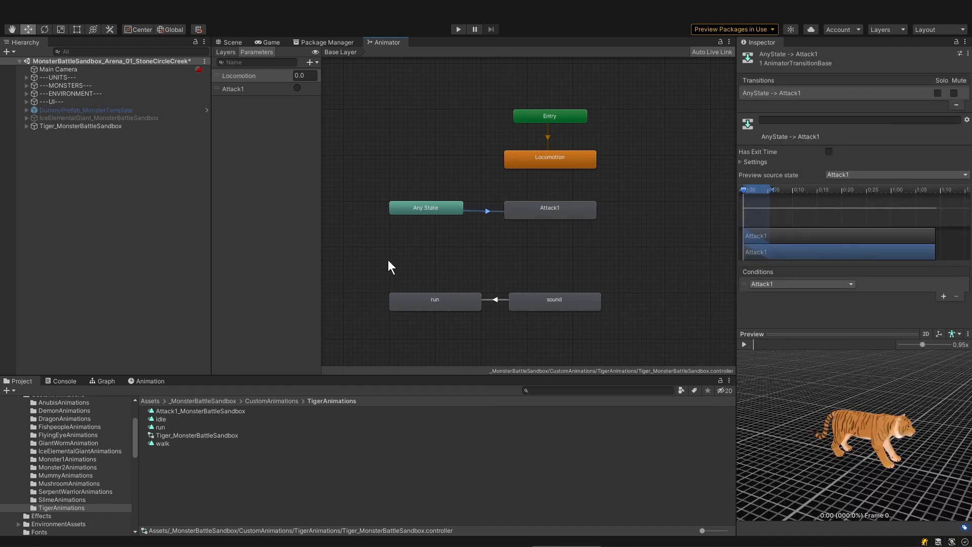
# - Open Attack1_MonsterBattleSandbox for the scene's tiger in the animation timeline and scrub it to frame 12
pyautogui.click(202, 411)
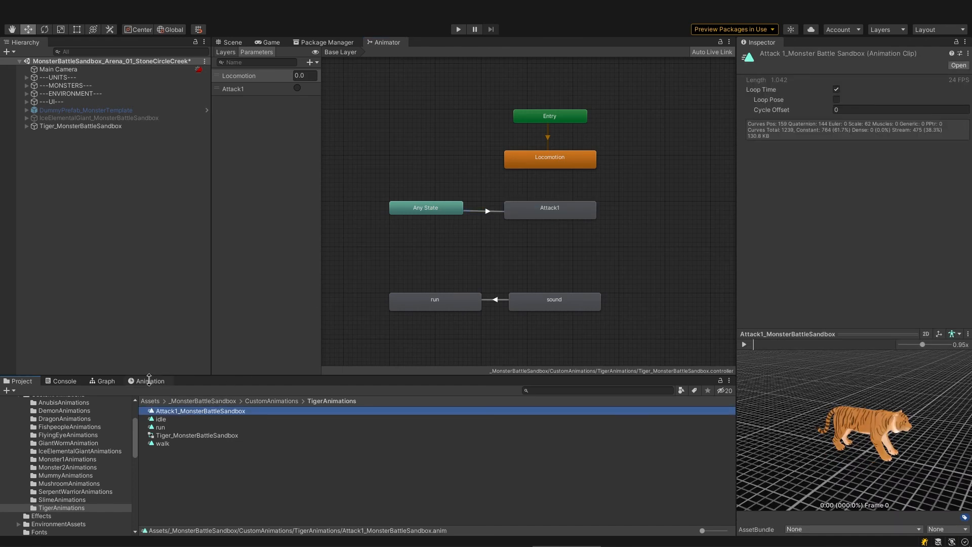
pyautogui.click(150, 380)
pyautogui.click(233, 42)
pyautogui.click(442, 237)
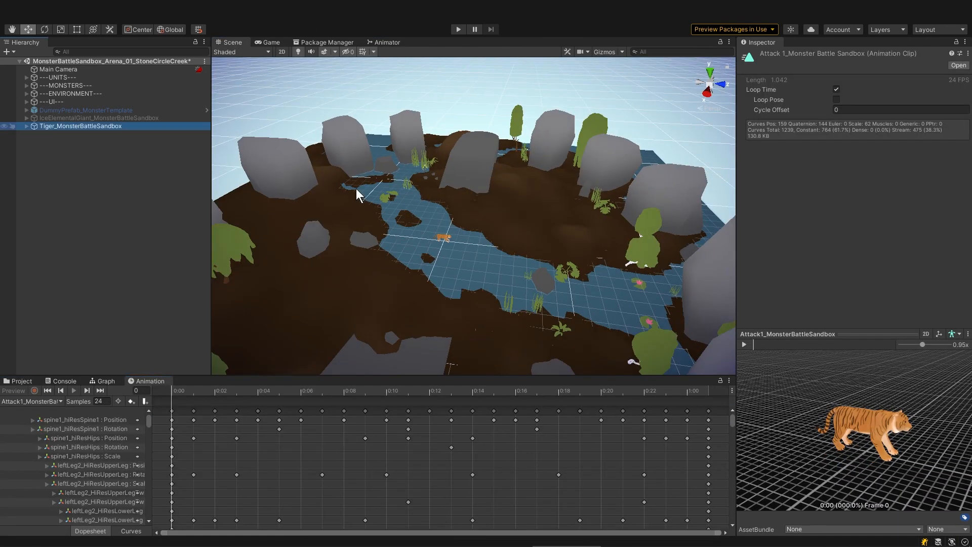
pyautogui.press('f')
pyautogui.moveTo(214, 390); pyautogui.dragTo(434, 394)
pyautogui.scroll(7, 496, 314)
pyautogui.keyDown('alt'); pyautogui.moveTo(496, 304); pyautogui.dragTo(375, 266); pyautogui.keyUp('alt')
pyautogui.click(329, 387)
pyautogui.moveTo(329, 390); pyautogui.dragTo(427, 405)
# - Add an animation event at frame 12 of Attack1_MonsterBattleSandbox that calls the Hit ( ) function
pyautogui.rightClick(428, 401)
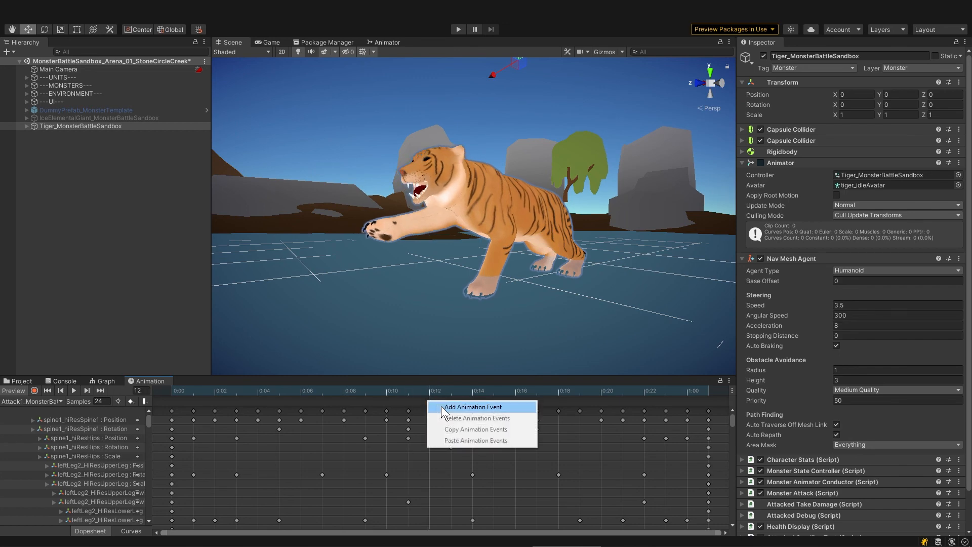
pyautogui.click(442, 407)
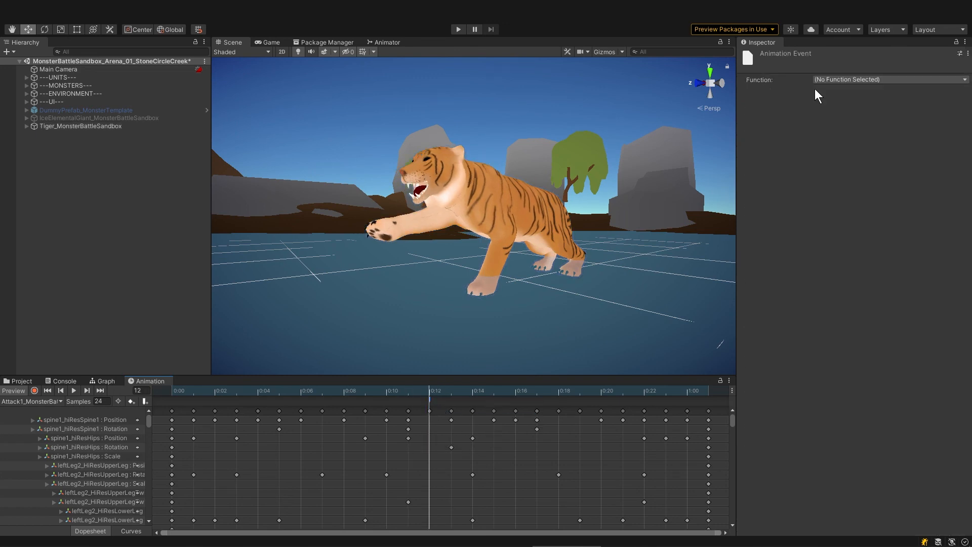
pyautogui.click(848, 81)
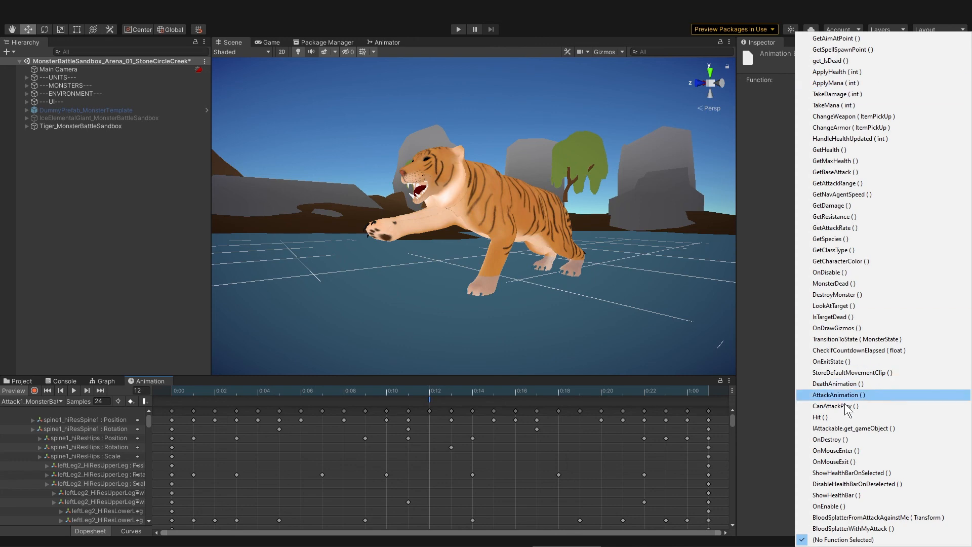
pyautogui.click(820, 418)
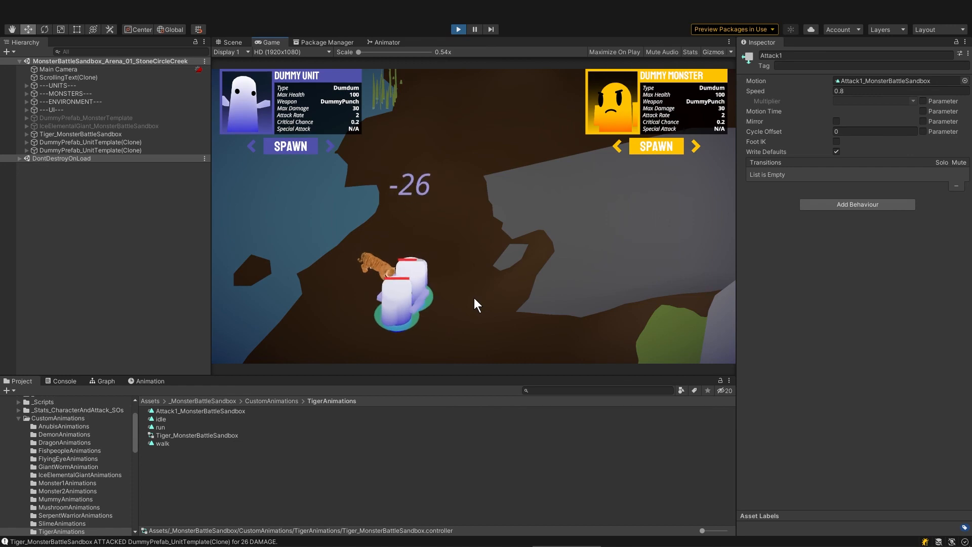
# - Pause the tiger's test battle and examine its attack, damage and target entries in the console log
pyautogui.click(476, 32)
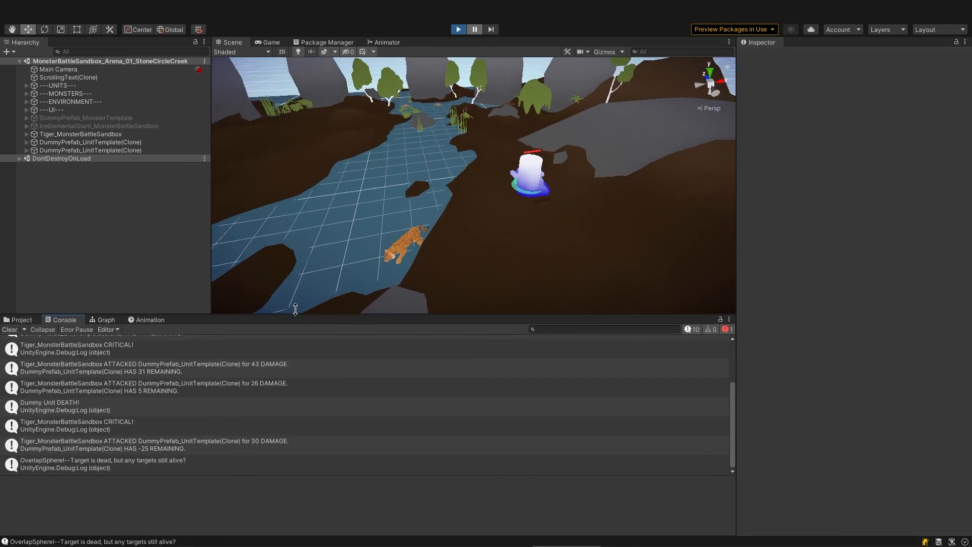
pyautogui.moveTo(295, 313); pyautogui.dragTo(295, 304)
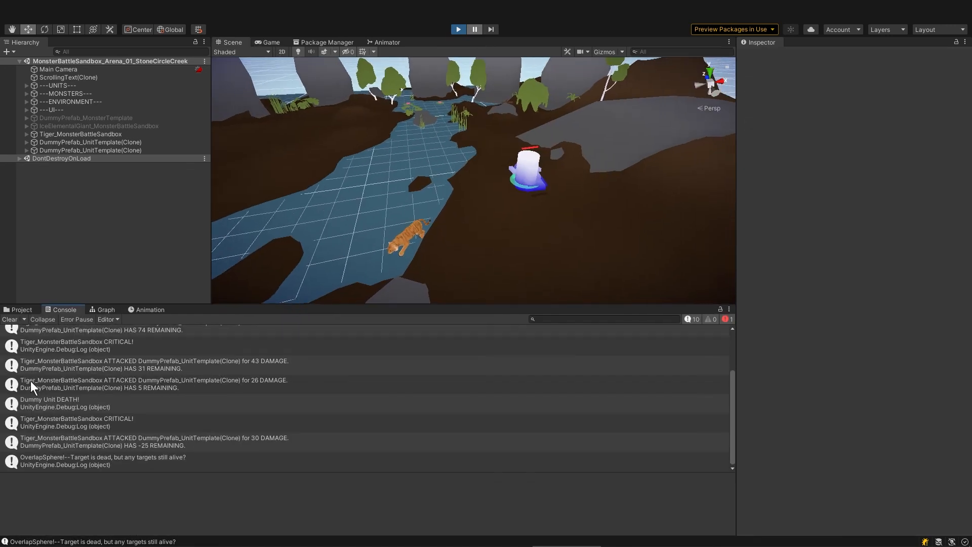
pyautogui.click(62, 461)
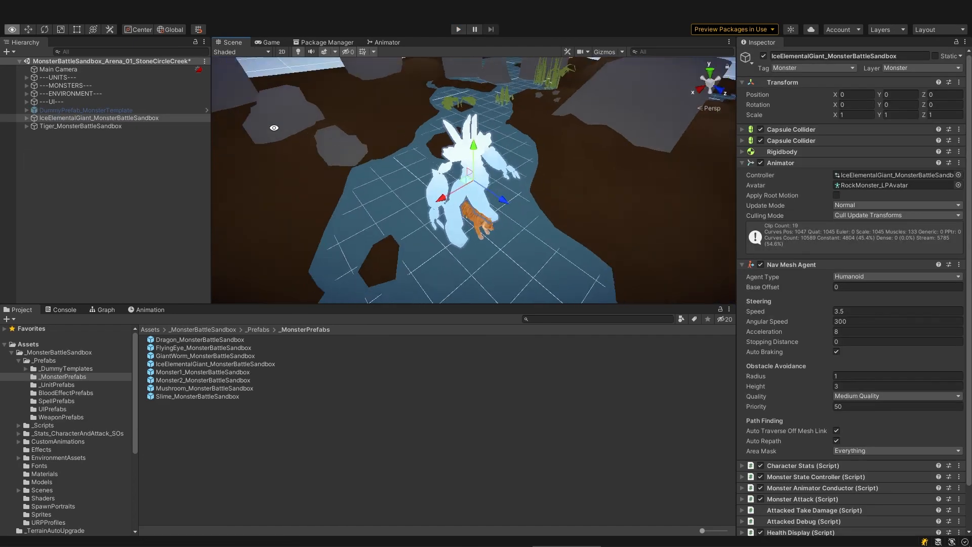
# - Examine the ice elemental giant and the tiger together from the front in the scene
pyautogui.keyDown('alt'); pyautogui.moveTo(274, 128); pyautogui.dragTo(170, 81); pyautogui.keyUp('alt')
pyautogui.scroll(10, 466, 177)
pyautogui.moveTo(468, 177); pyautogui.dragTo(452, 154, button='middle')
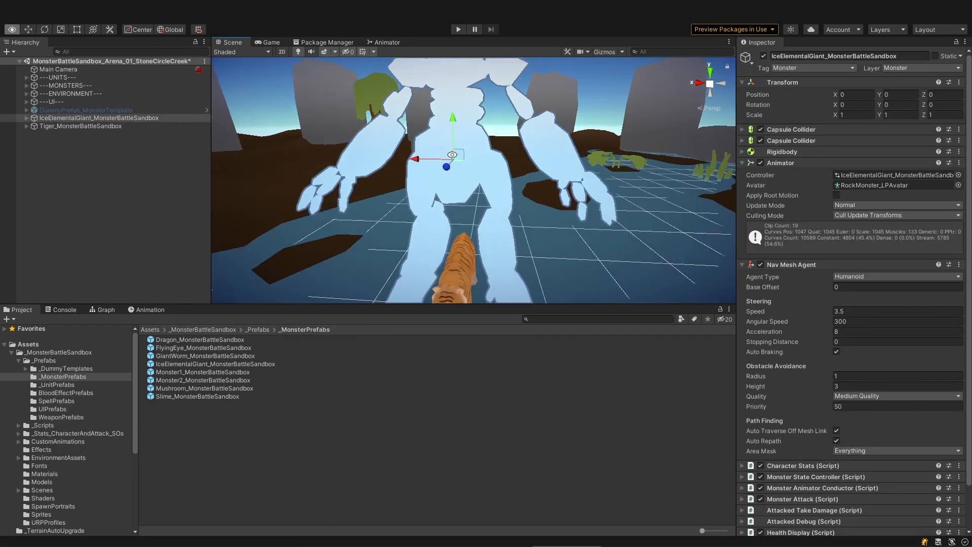
pyautogui.scroll(-10, 452, 154)
pyautogui.keyDown('alt'); pyautogui.moveTo(452, 154); pyautogui.dragTo(431, 150); pyautogui.keyUp('alt')
pyautogui.keyDown('alt'); pyautogui.moveTo(455, 192); pyautogui.dragTo(436, 142, button='middle'); pyautogui.keyUp('alt')
pyautogui.keyDown('alt'); pyautogui.moveTo(453, 181); pyautogui.dragTo(470, 242); pyautogui.keyUp('alt')
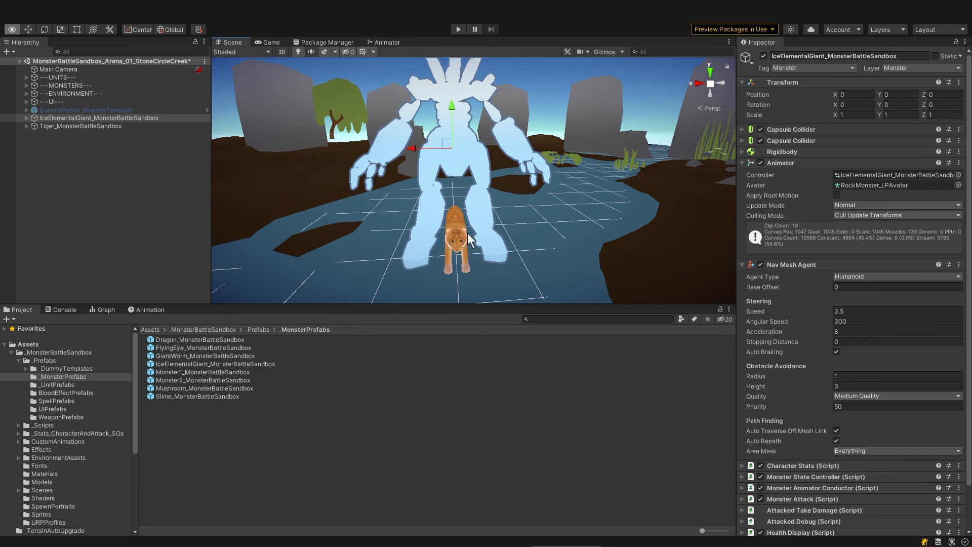
pyautogui.keyDown('alt'); pyautogui.moveTo(453, 248); pyautogui.dragTo(459, 249); pyautogui.keyUp('alt')
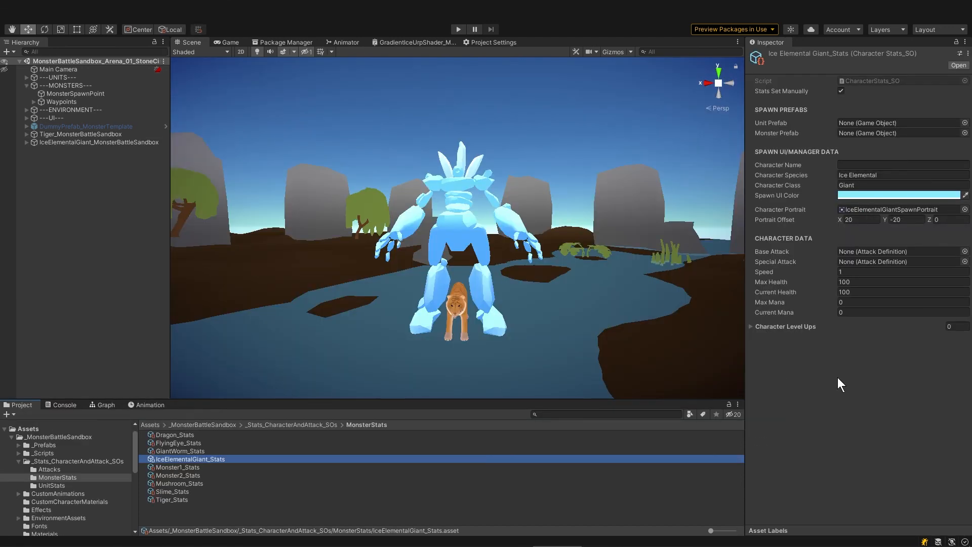
# - Set the IceElementalGiant_Stats speed to 2, max and current health to 300, and max and current mana to 100
pyautogui.click(885, 272)
pyautogui.write('2')
pyautogui.press('Tab')
pyautogui.write('300')
pyautogui.press('Tab')
pyautogui.write('300')
pyautogui.press('Tab')
pyautogui.write('100')
pyautogui.press('Tab')
pyautogui.write('100')
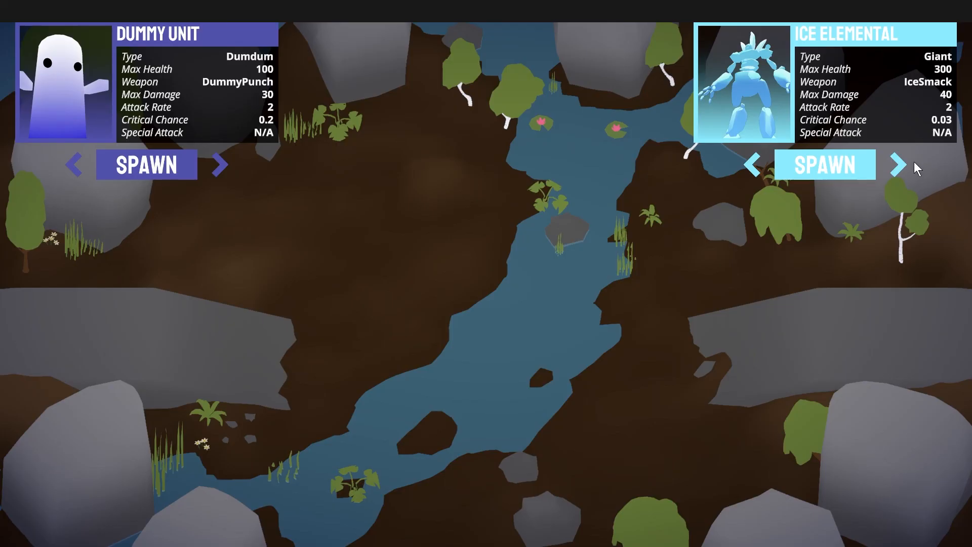
# - Spawn Ice Elemental giants in the running arena, switch the monster selection to Tiger and spawn tigers
pyautogui.click(836, 165)
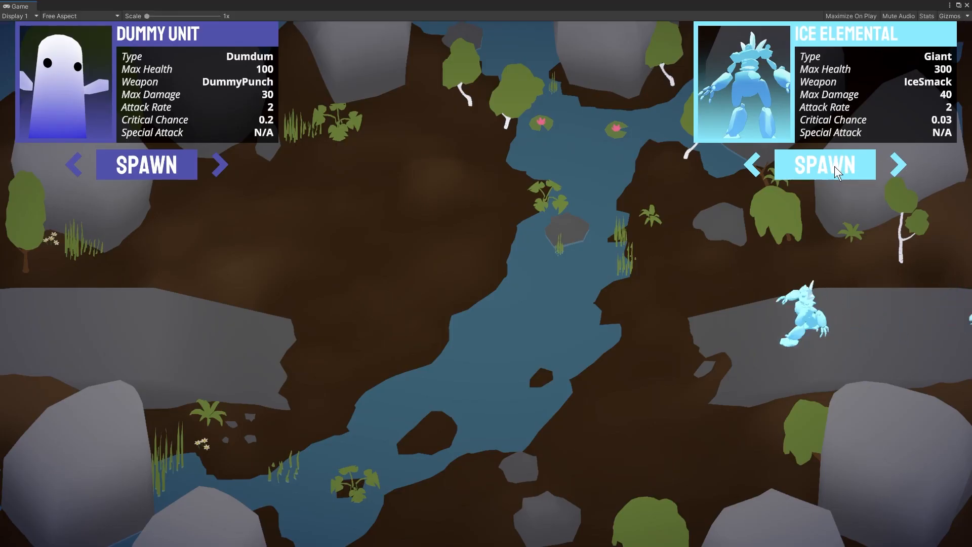
pyautogui.click(899, 165)
pyautogui.click(825, 165)
pyautogui.click(844, 169)
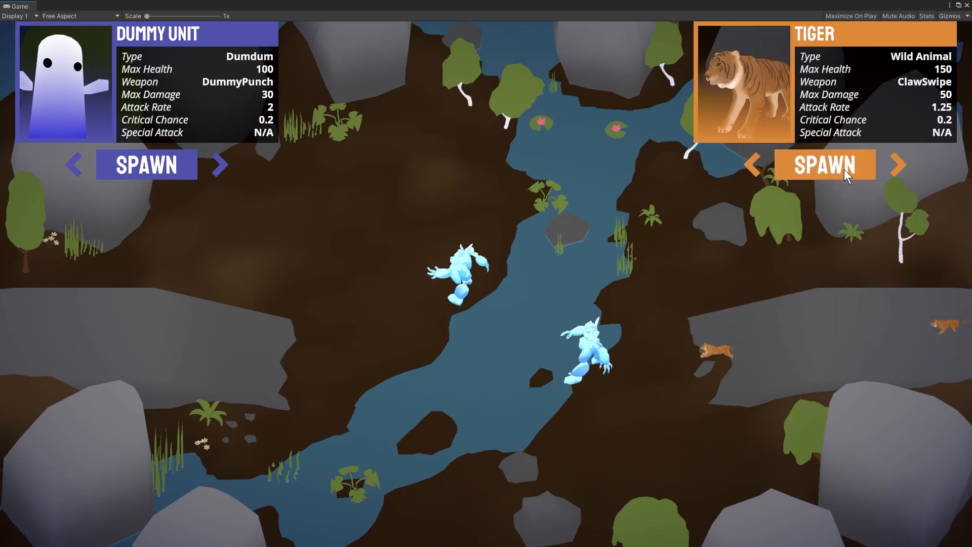
pyautogui.click(844, 169)
# - Spawn a Dummy Unit against the monsters, switch the unit selection to Fishmen and spawn Fishmen fighters
pyautogui.click(168, 172)
pyautogui.click(219, 165)
pyautogui.click(169, 165)
pyautogui.click(169, 166)
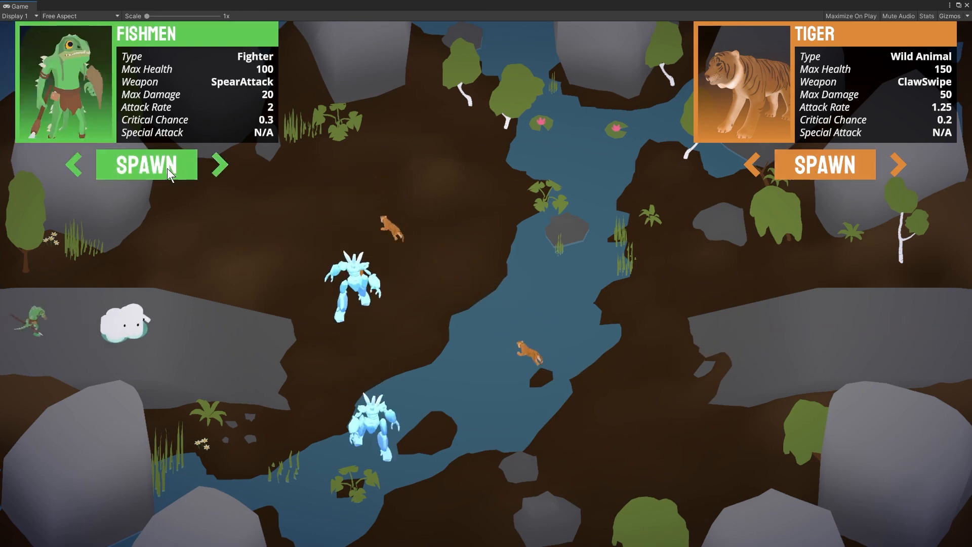